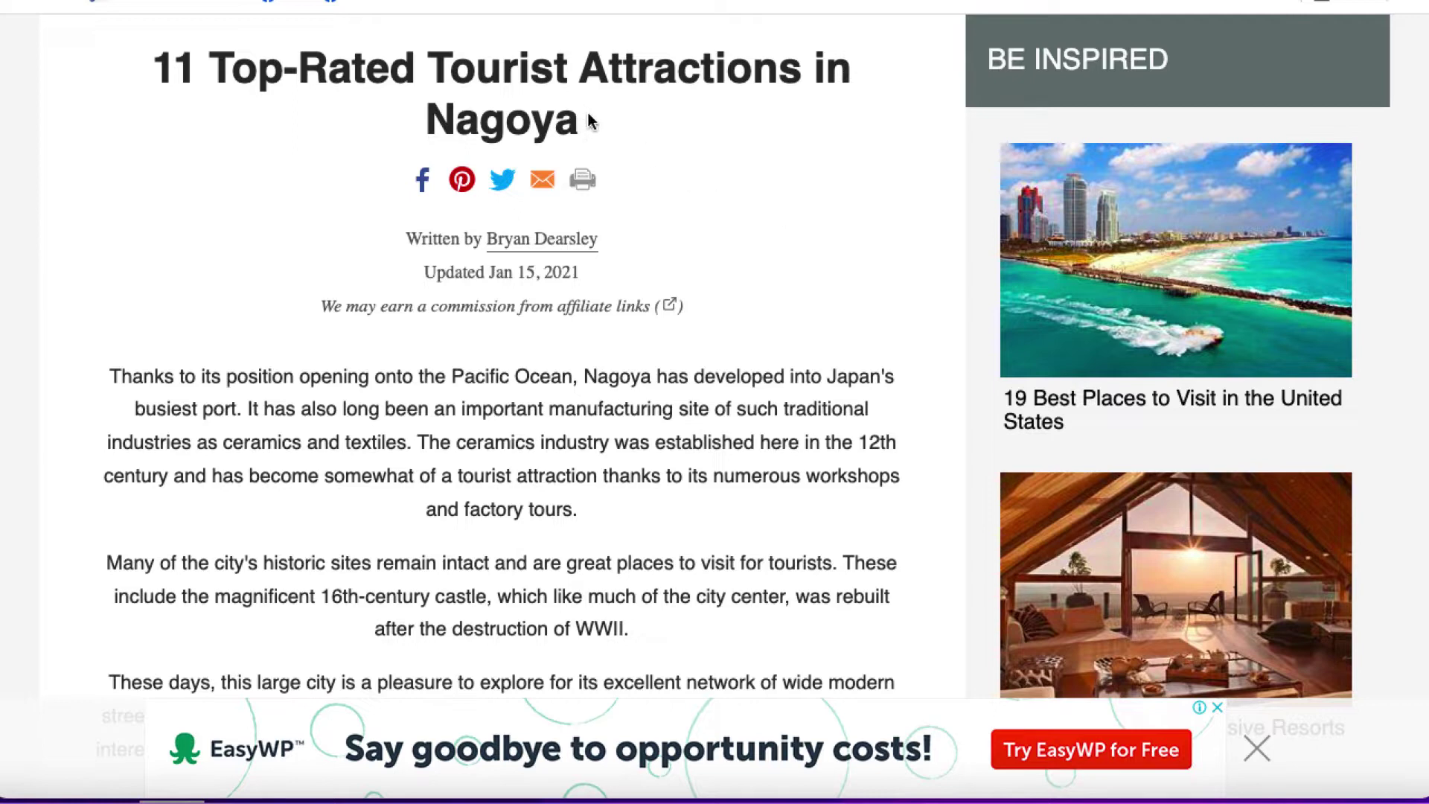
# Copy "Tourist Attractions in Nagoya" from the article title, enter it as the video topic in Morningfame, and choose its first result for Step #2
pyautogui.moveTo(592, 123); pyautogui.dragTo(437, 75)
pyautogui.hotkey('ctrl', 'c')
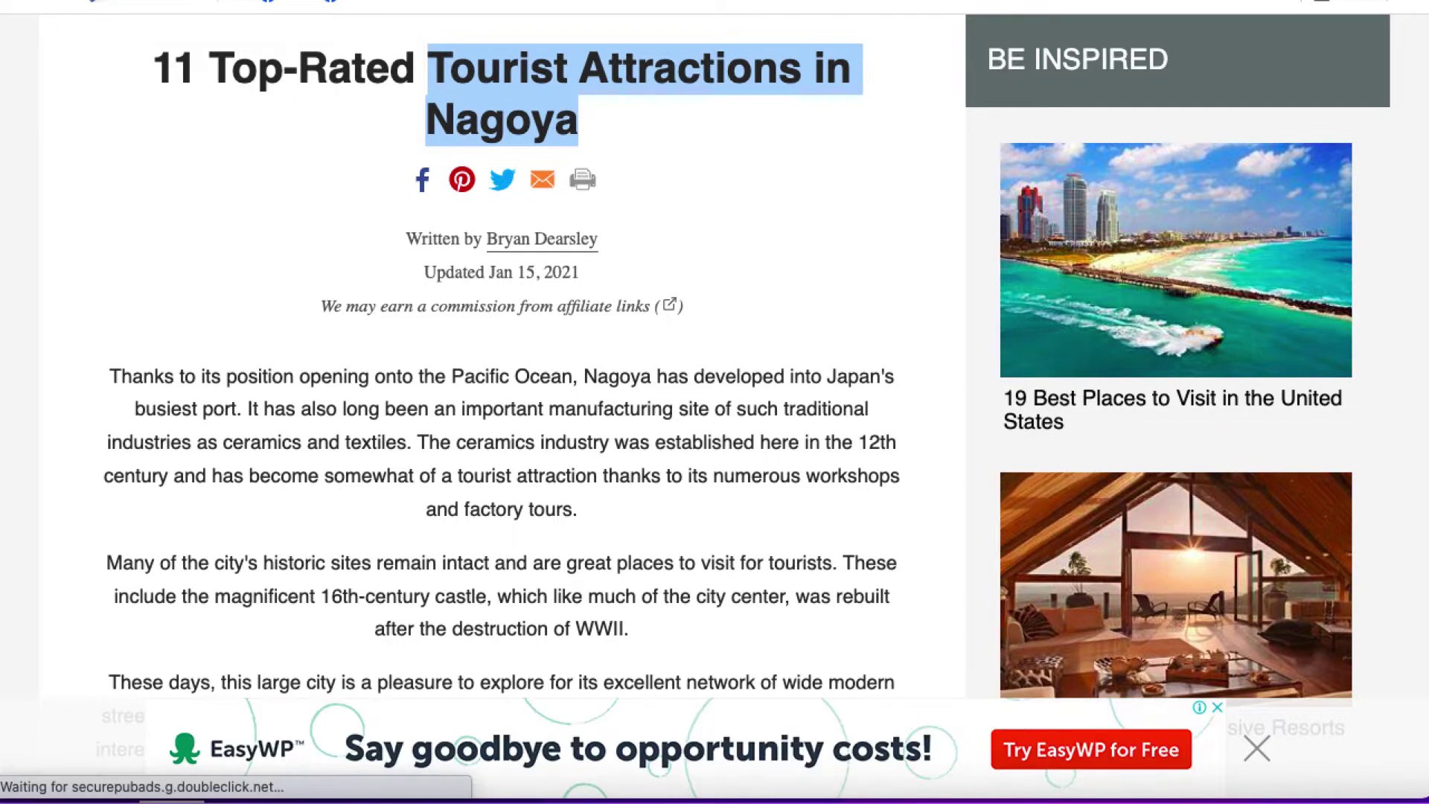
pyautogui.hotkey('ctrl', 'Tab')
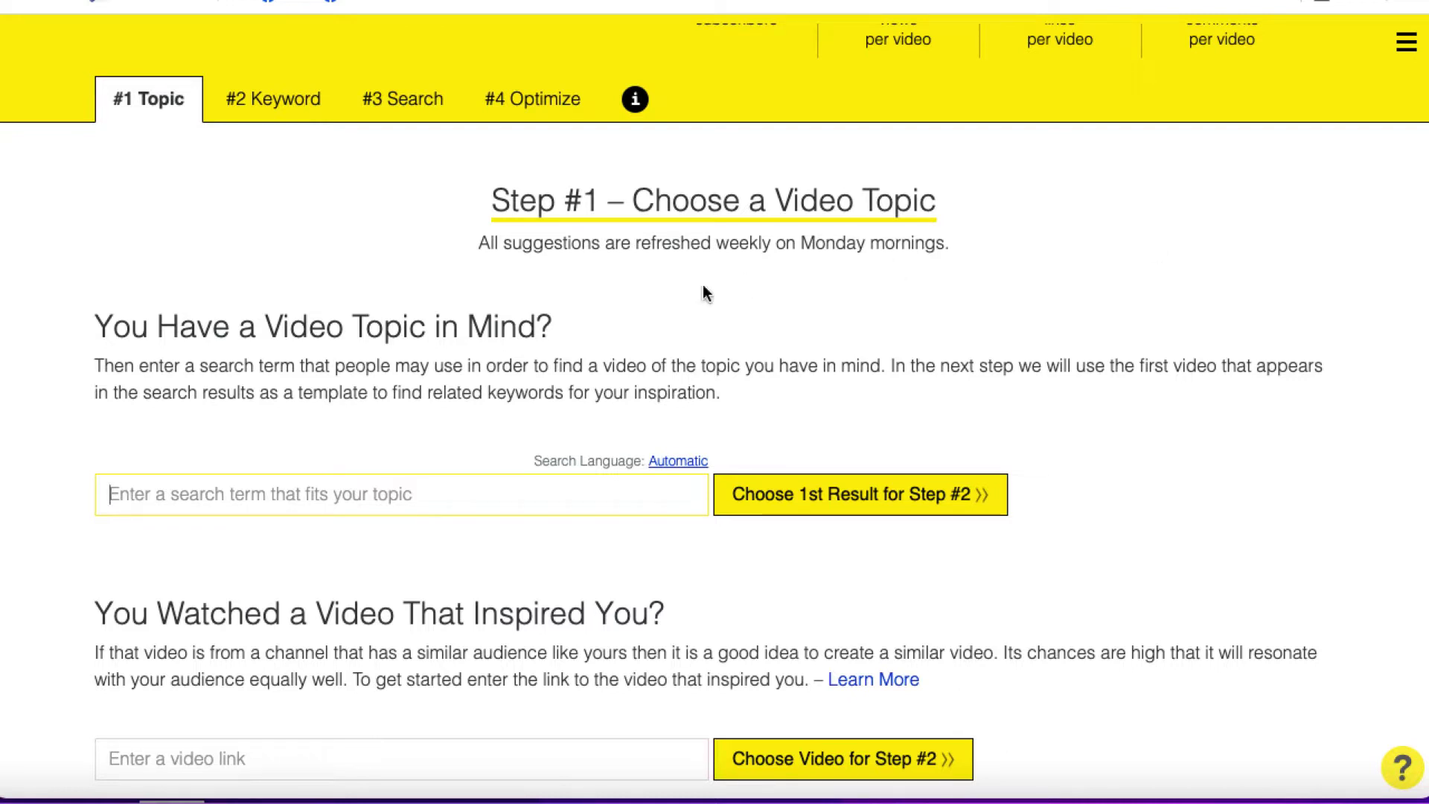
pyautogui.click(250, 494)
pyautogui.hotkey('ctrl', 'v')
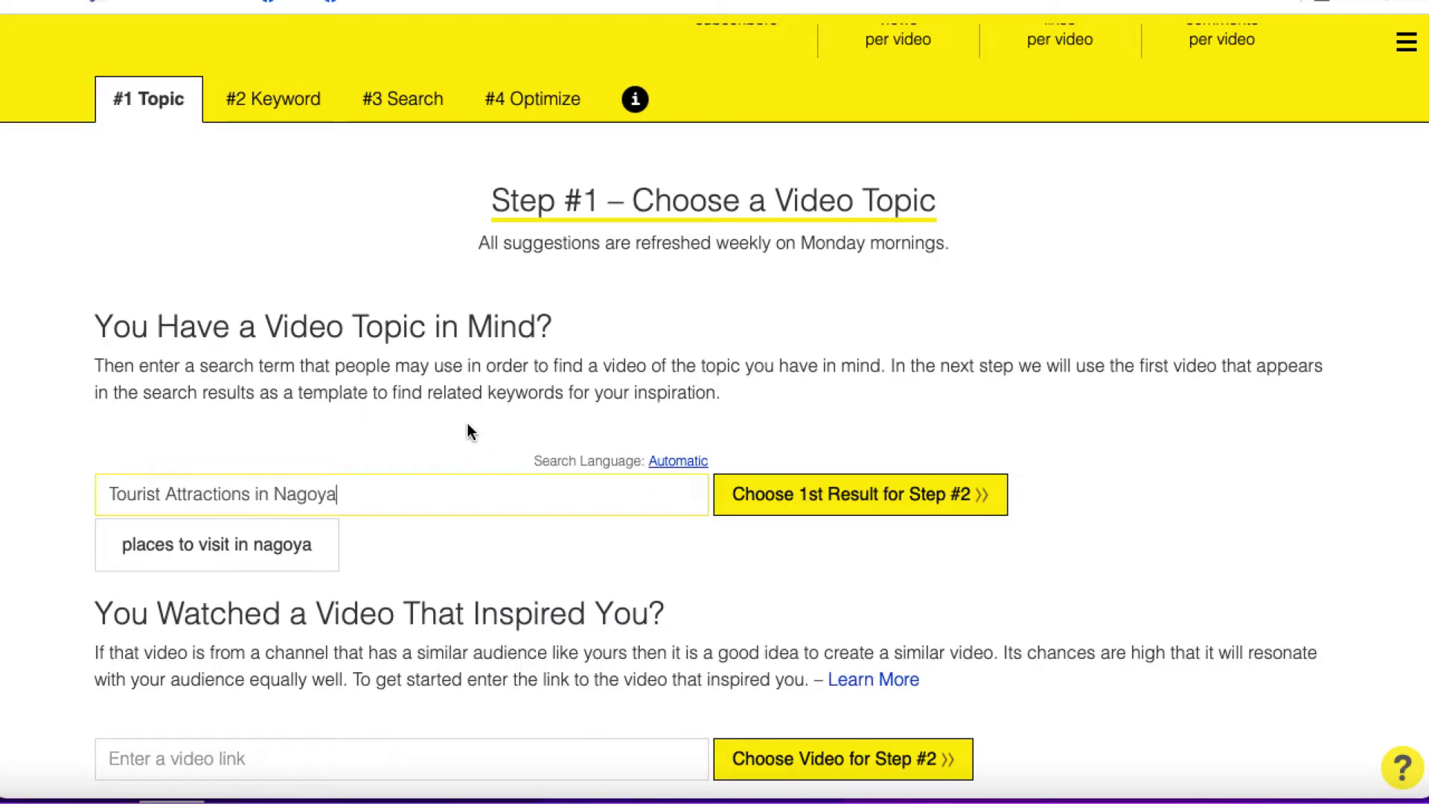
pyautogui.click(787, 504)
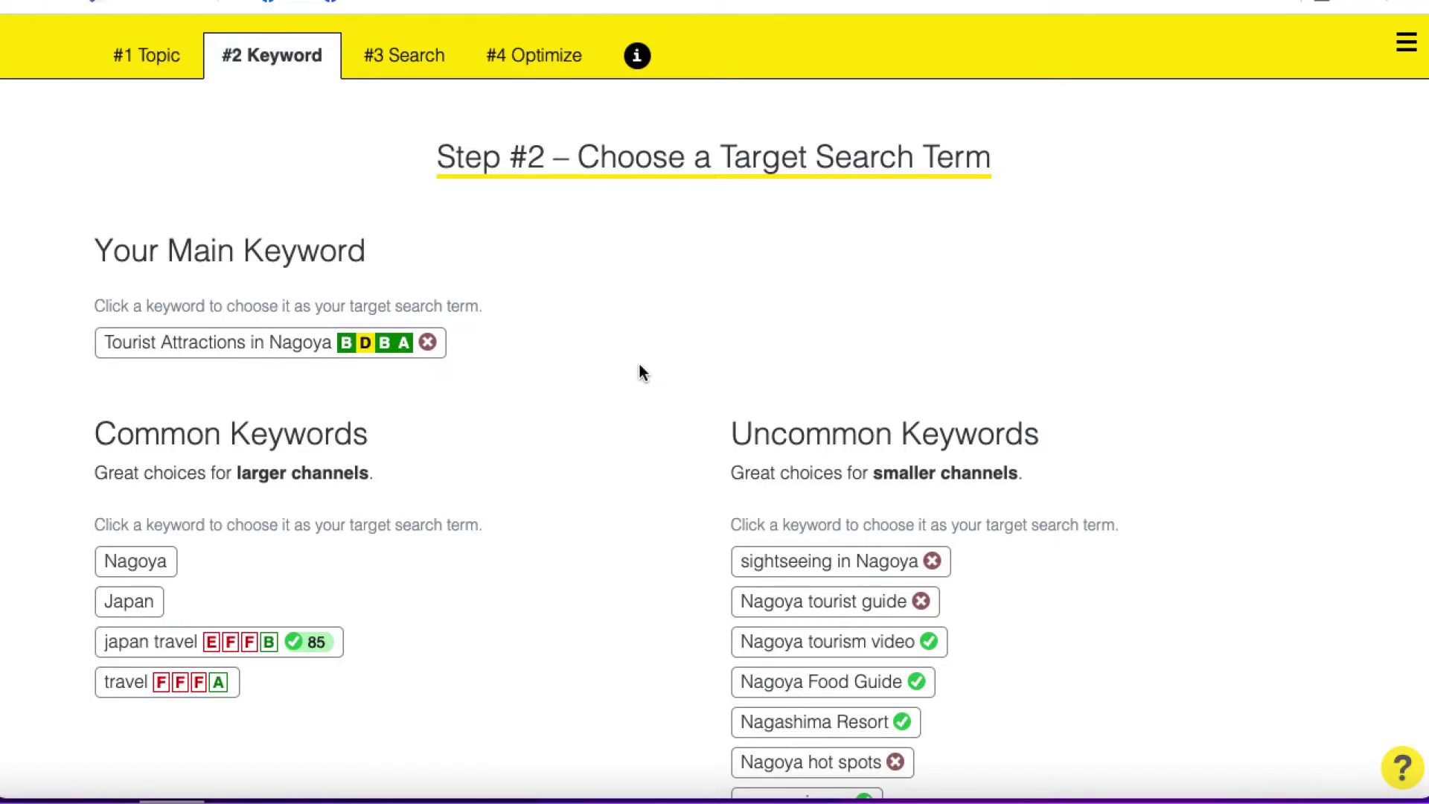
# Return to the topic step and replace the topic with the suggested search term "places to visit in nagoya"
pyautogui.click(141, 60)
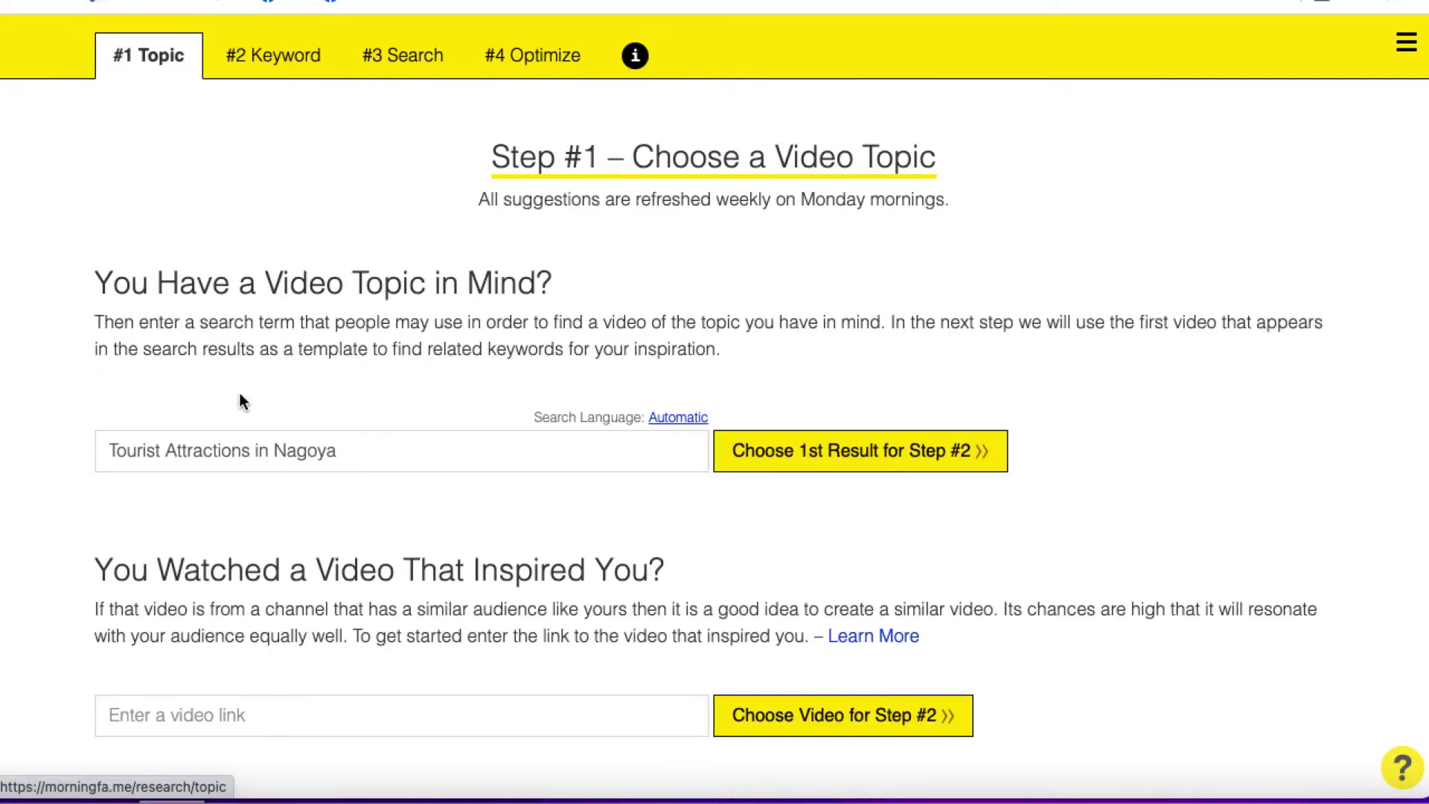
pyautogui.moveTo(252, 450); pyautogui.dragTo(115, 451)
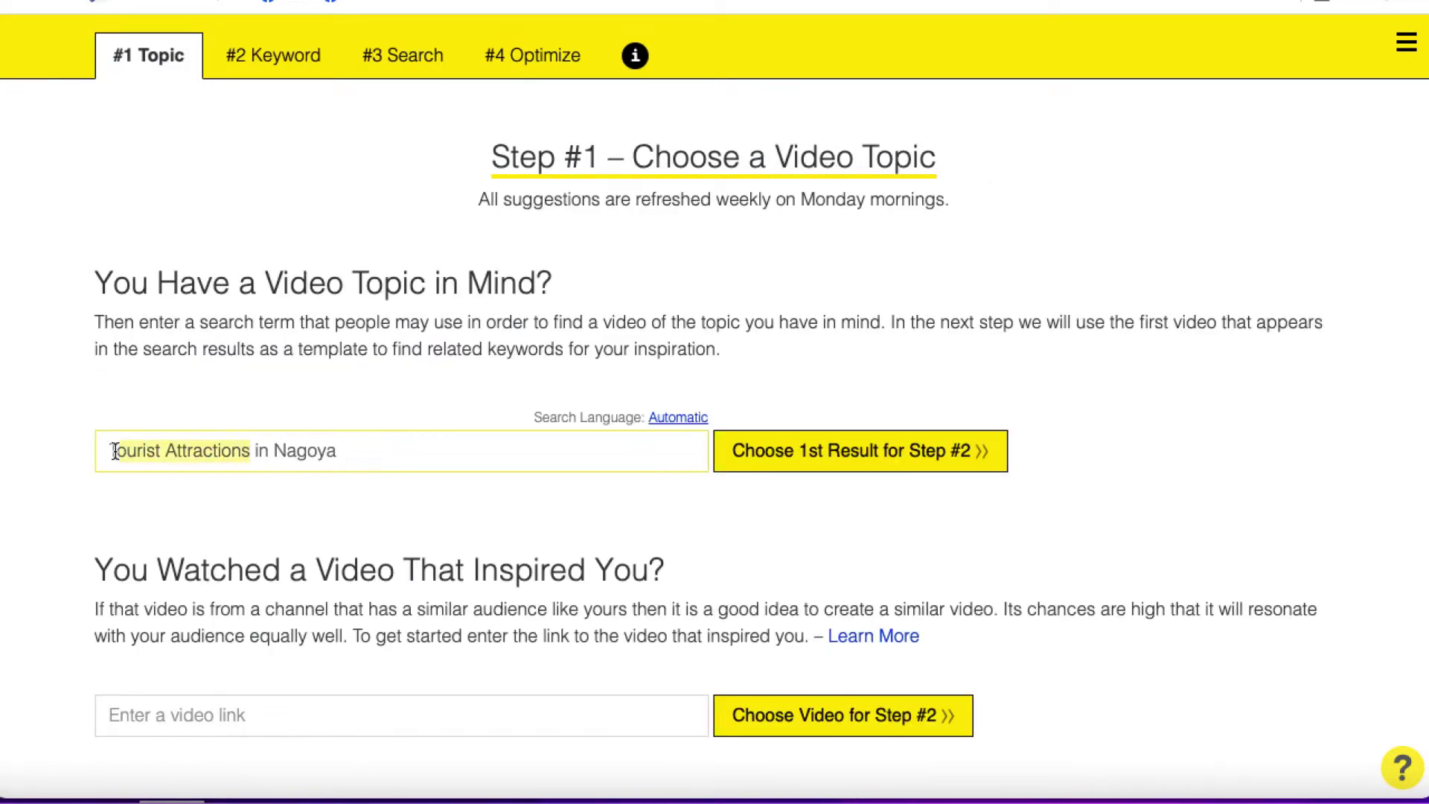
pyautogui.press('BackSpace')
pyautogui.write('Palces to')
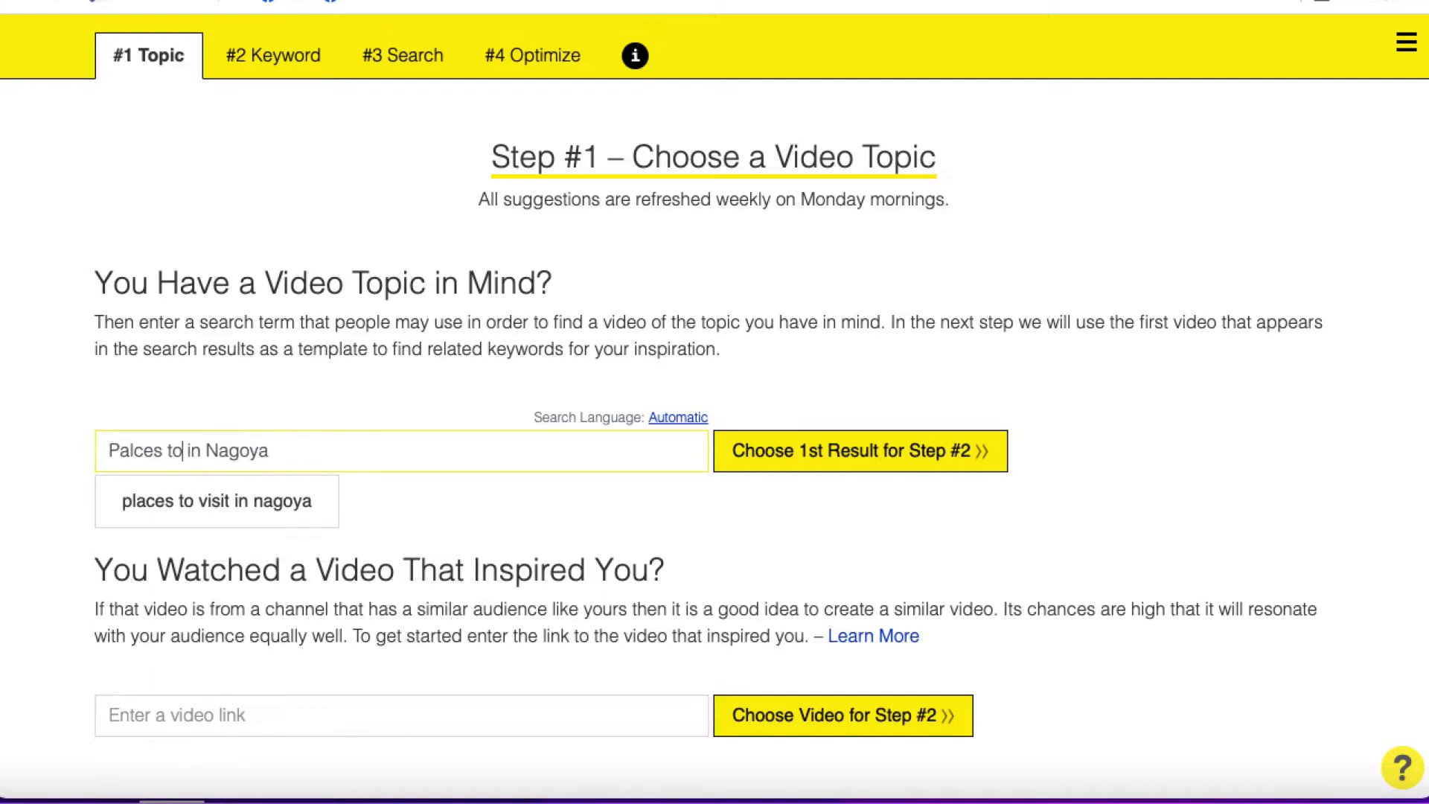
pyautogui.click(220, 500)
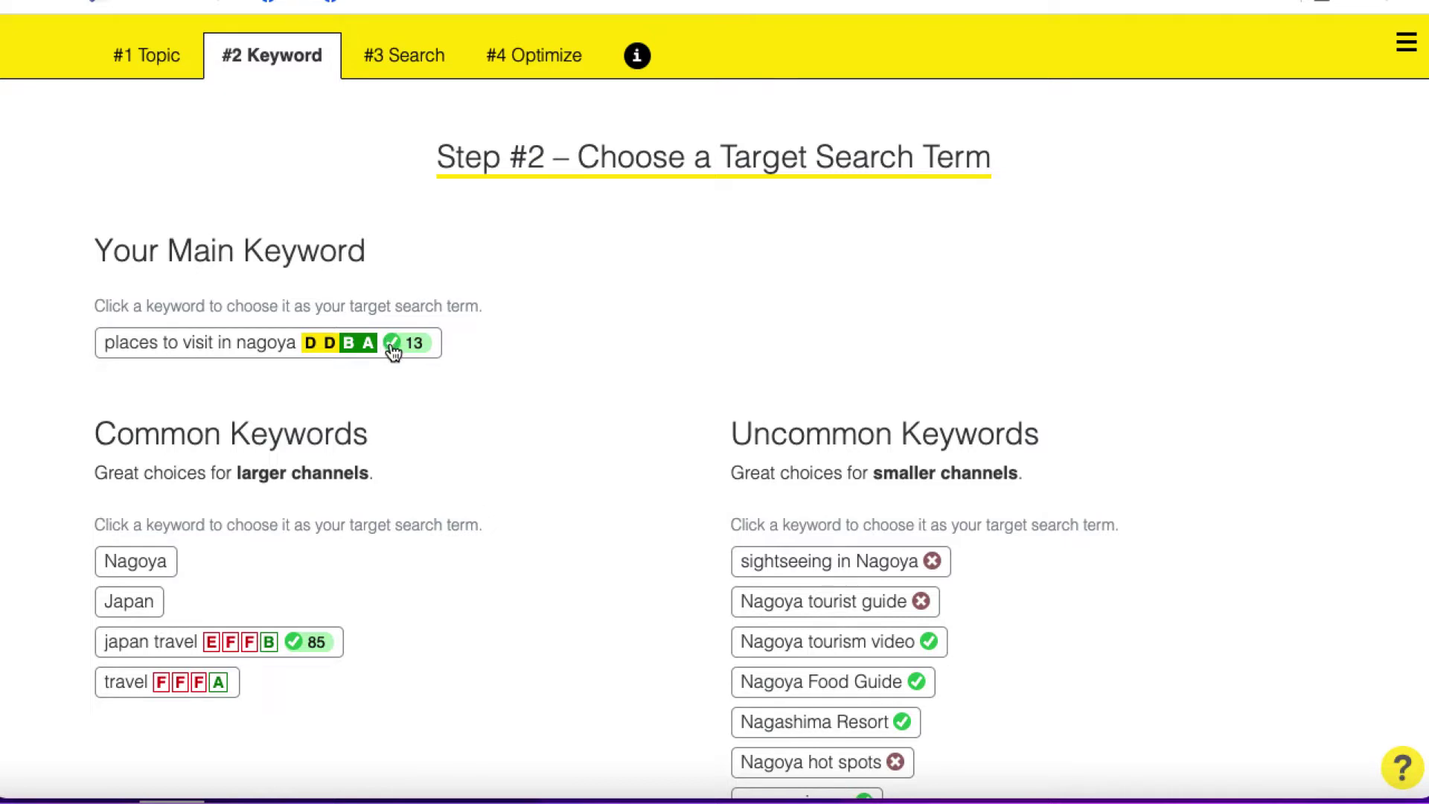
# Examine the main keyword's rating details and search volume level, along with its ranking opportunity charts in Step #3
pyautogui.click(399, 344)
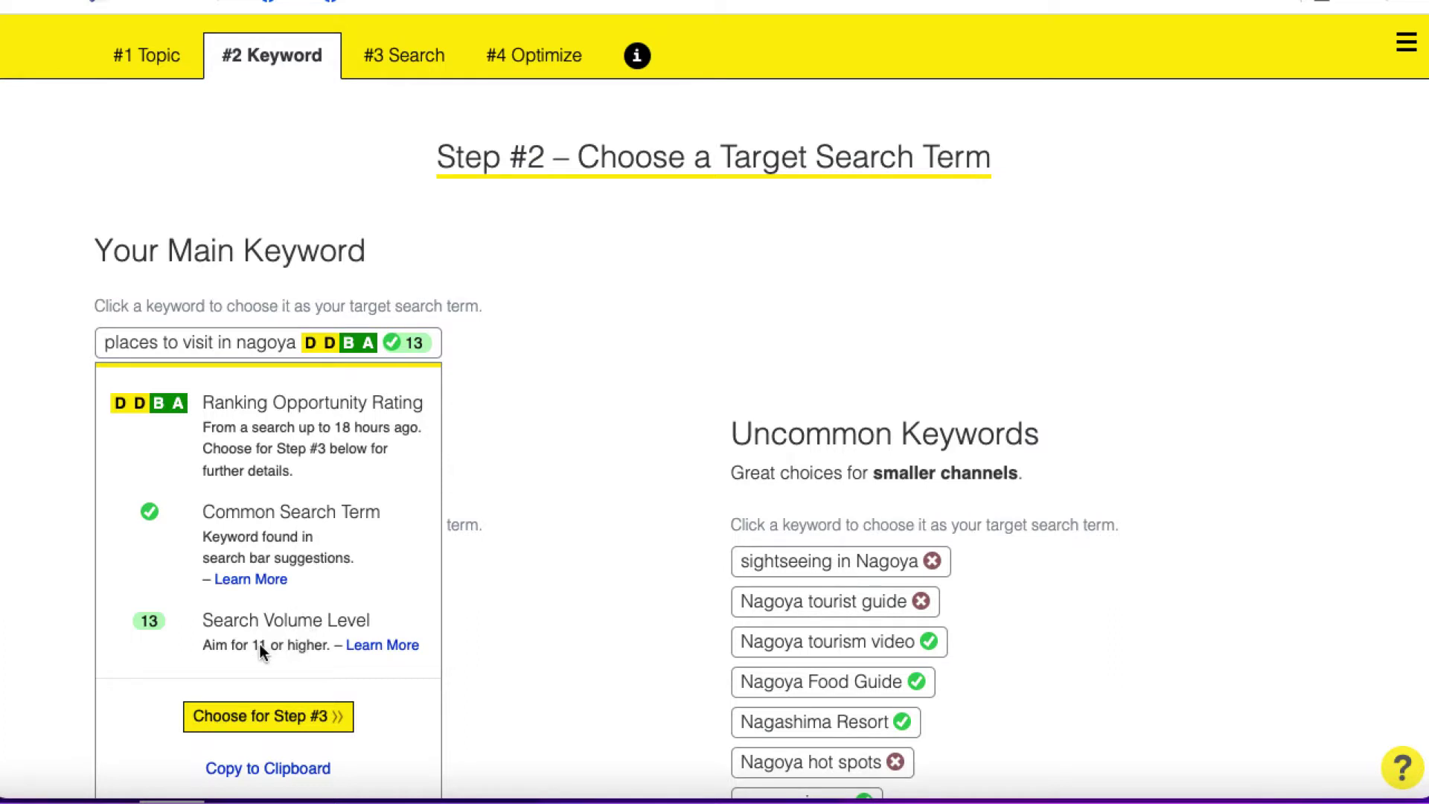
pyautogui.click(636, 384)
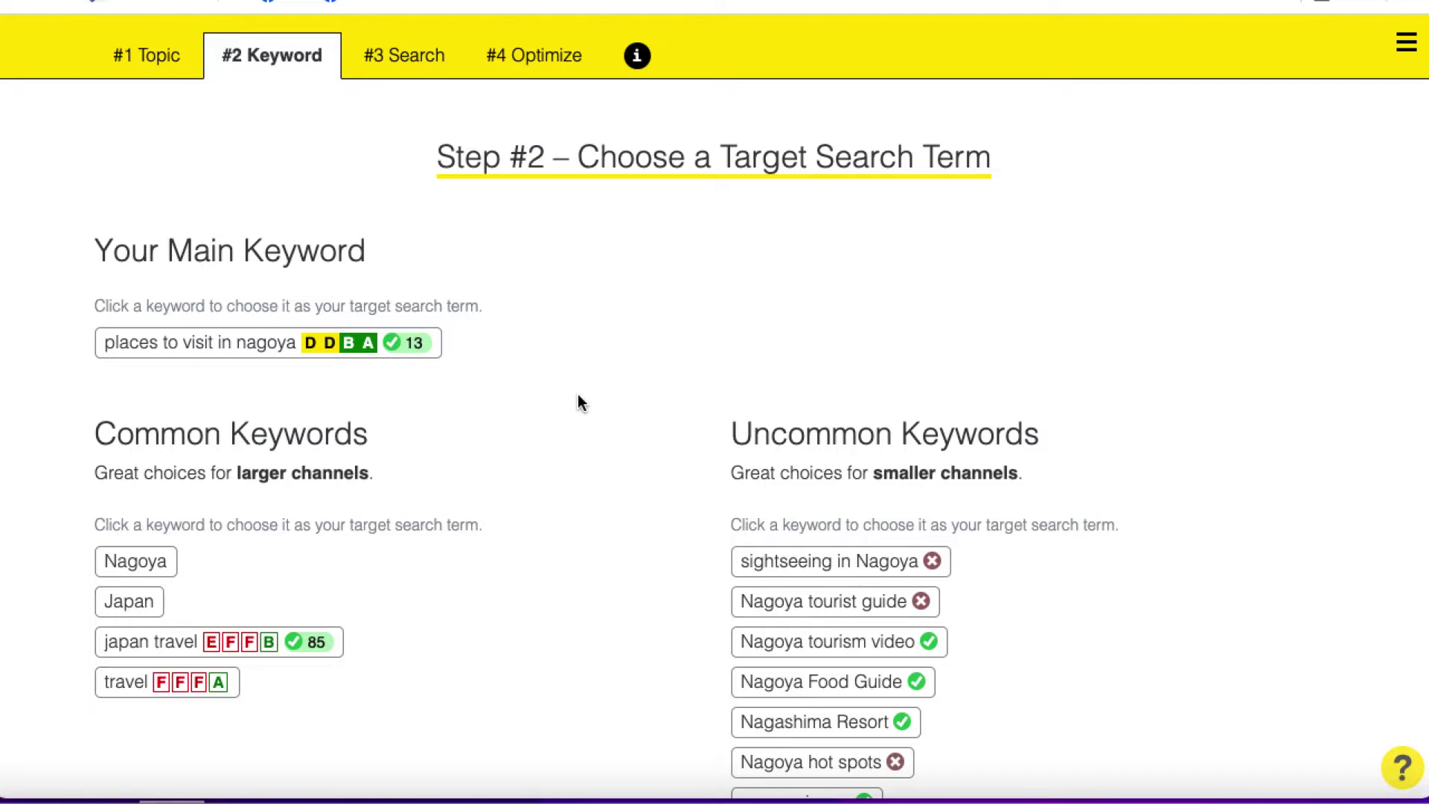
pyautogui.click(427, 63)
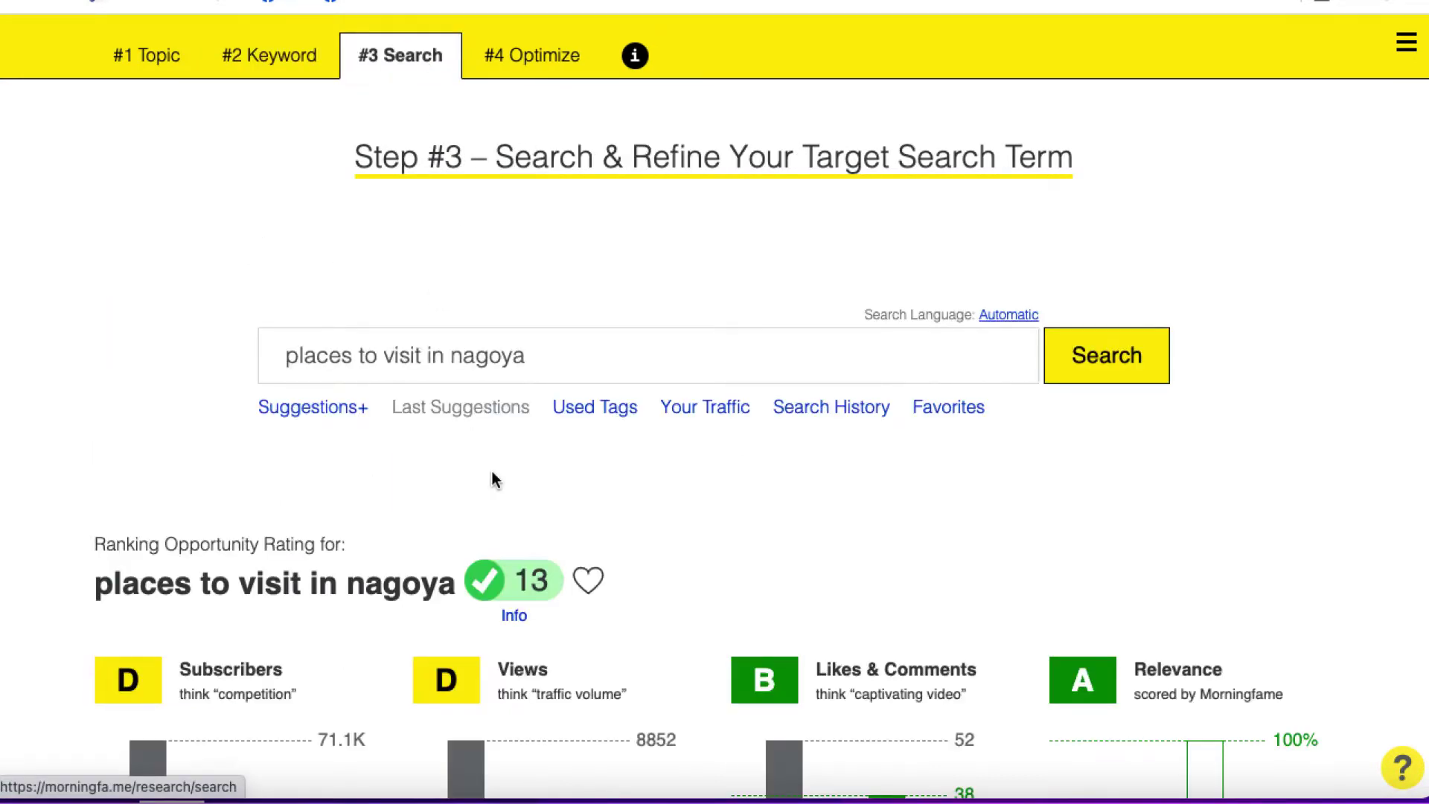
pyautogui.scroll(-3, 493, 479)
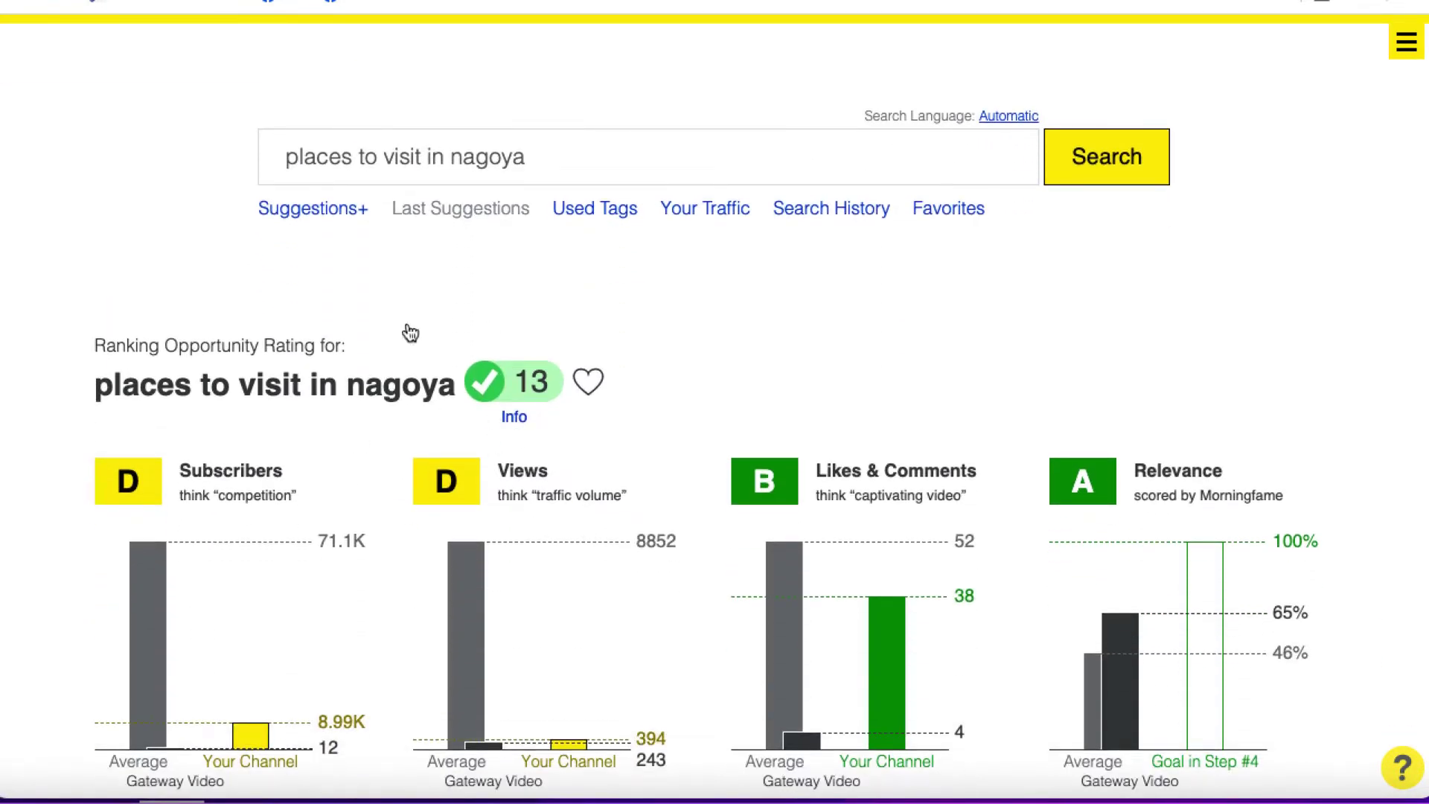
pyautogui.scroll(1, 501, 484)
pyautogui.scroll(3, 500, 482)
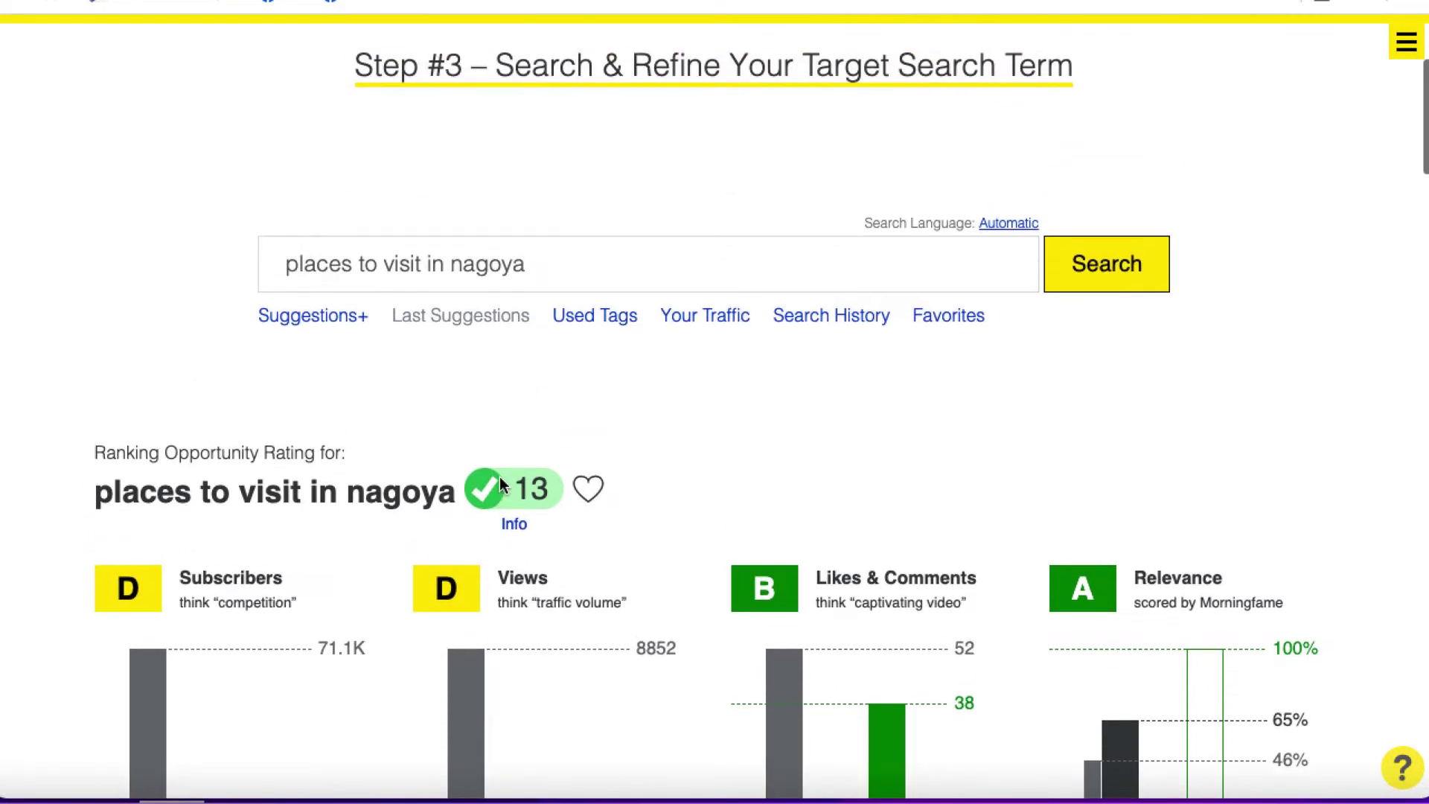
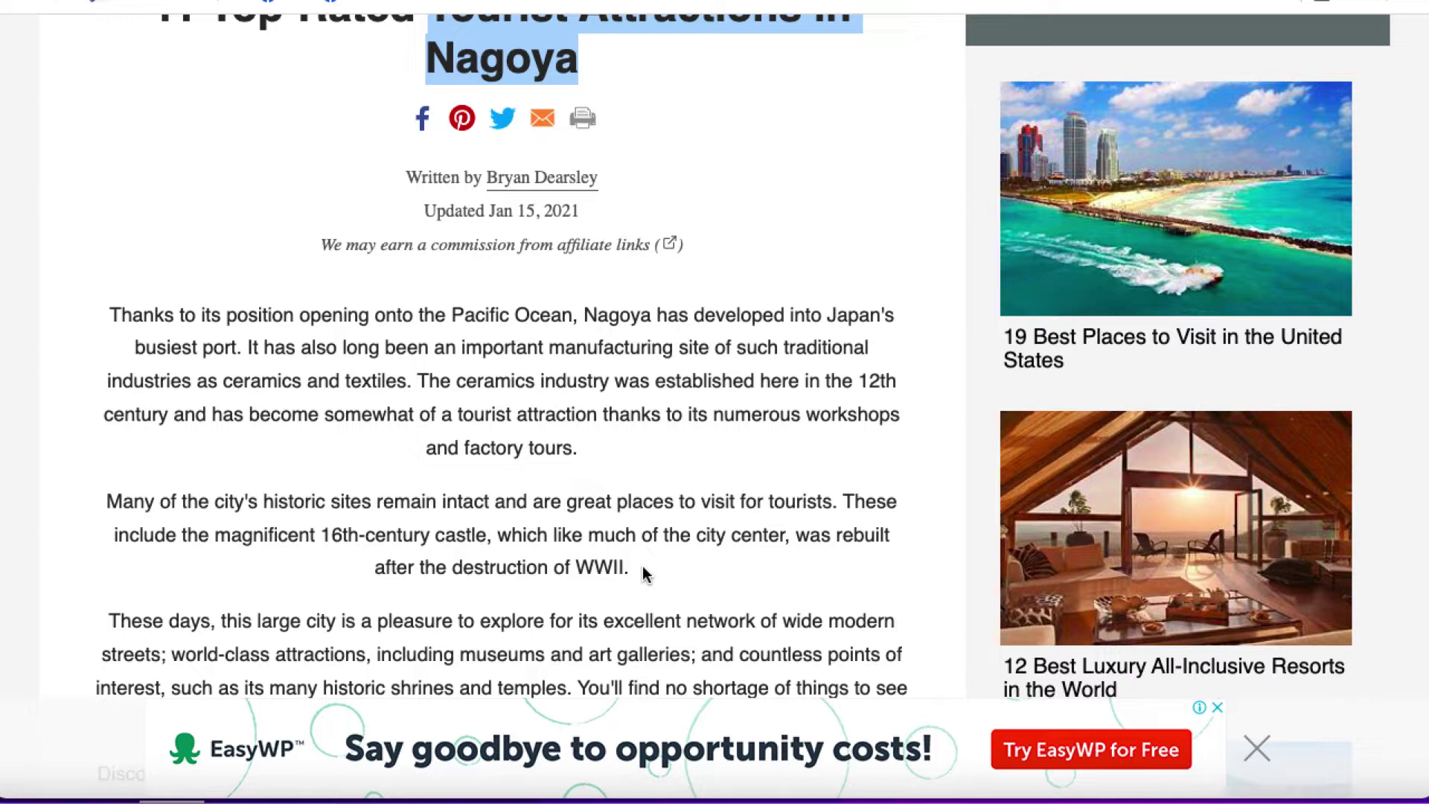
# Copy the Nagoya article's first two paragraphs into QuillBot, paraphrase them in Fluency mode, and copy the rewritten text
pyautogui.moveTo(642, 565); pyautogui.dragTo(109, 322)
pyautogui.hotkey('ctrl', 'c')
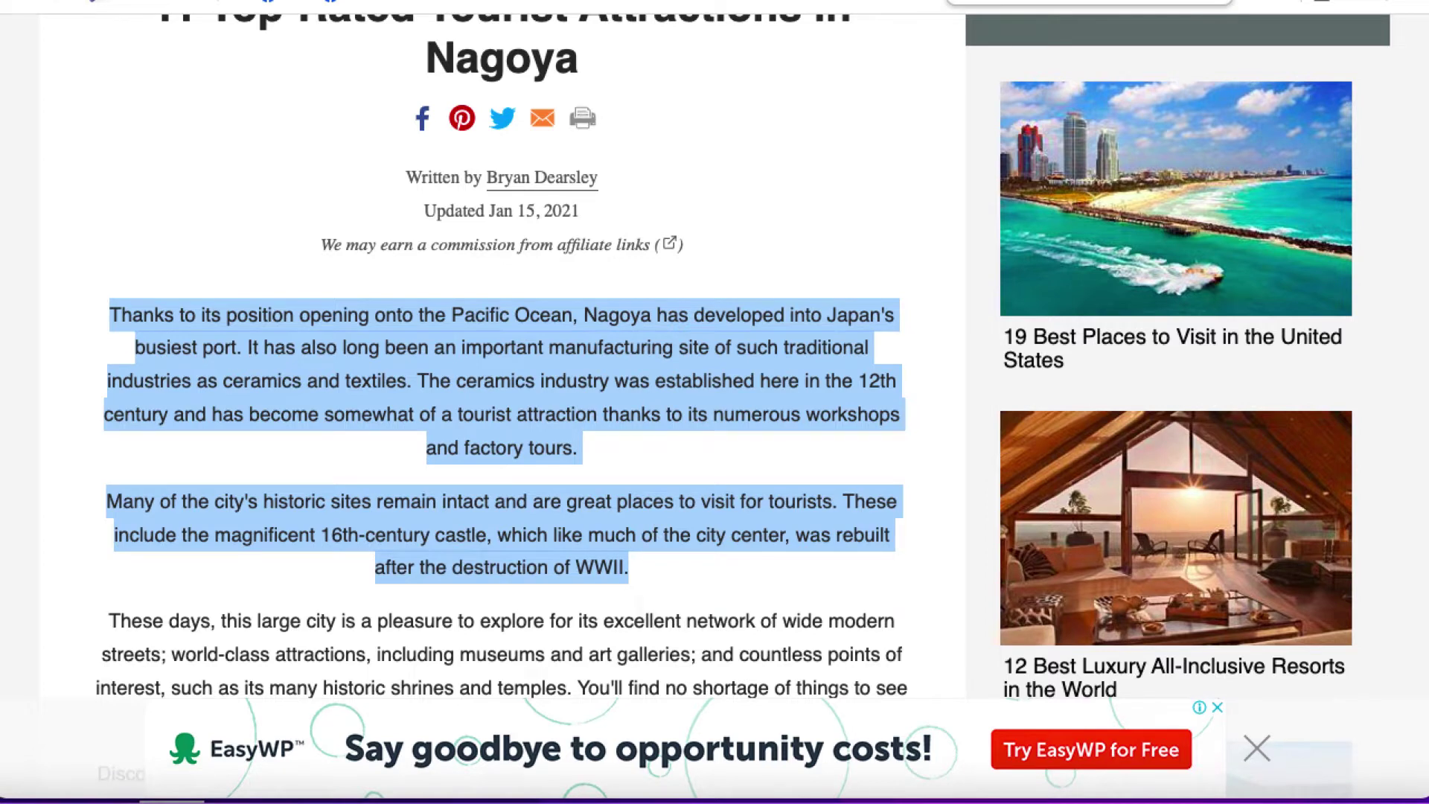
pyautogui.hotkey('ctrl', 'Tab')
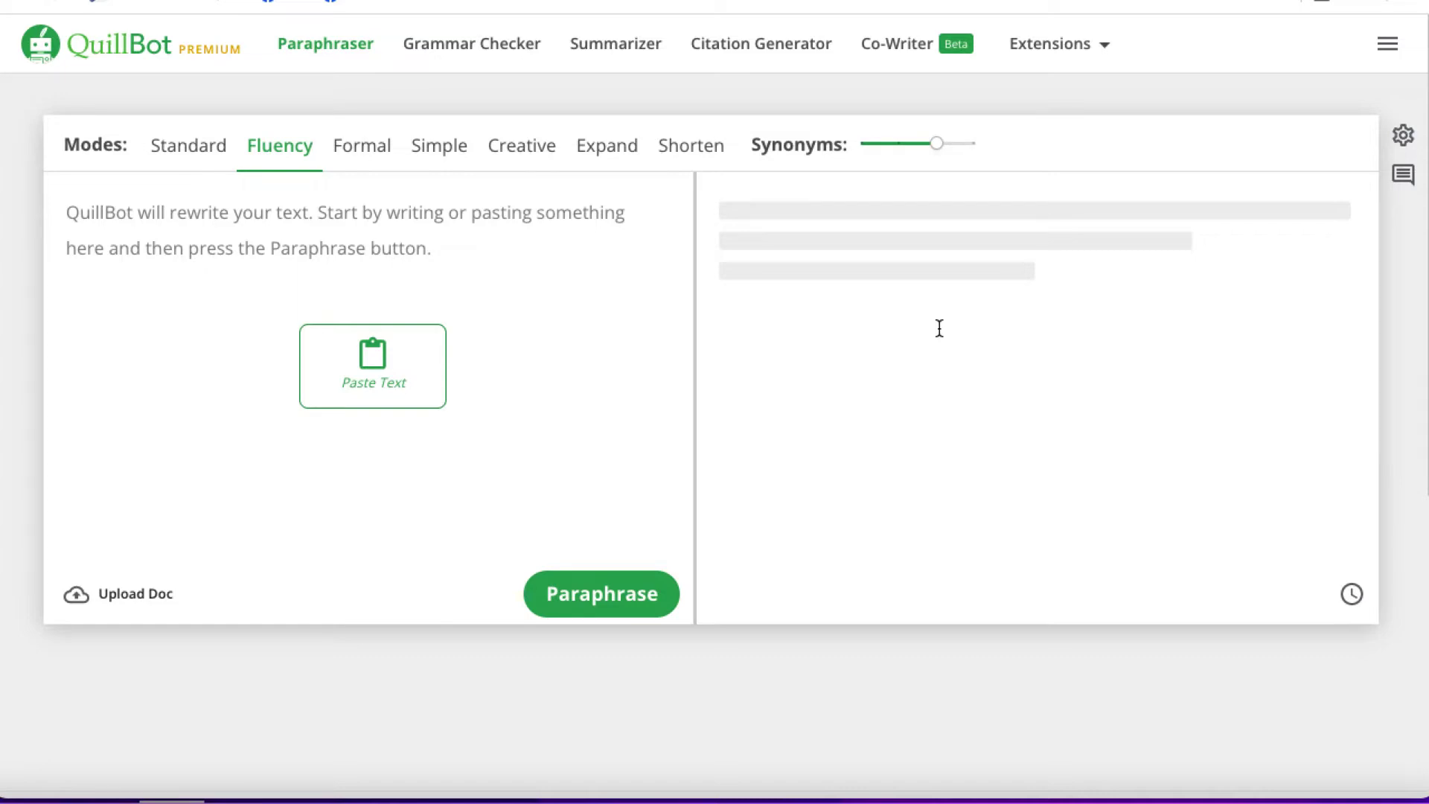
pyautogui.click(251, 205)
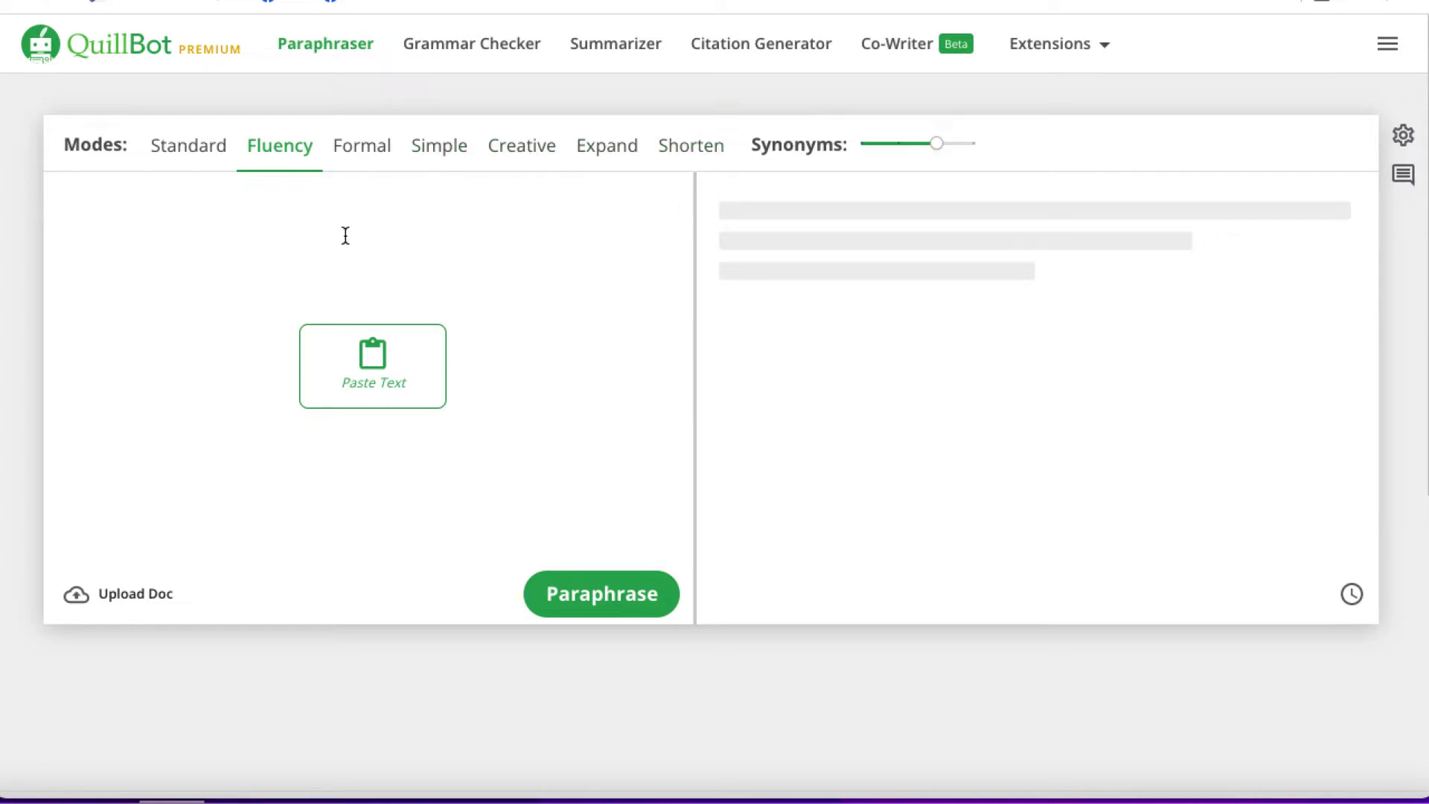
pyautogui.hotkey('ctrl', 'v')
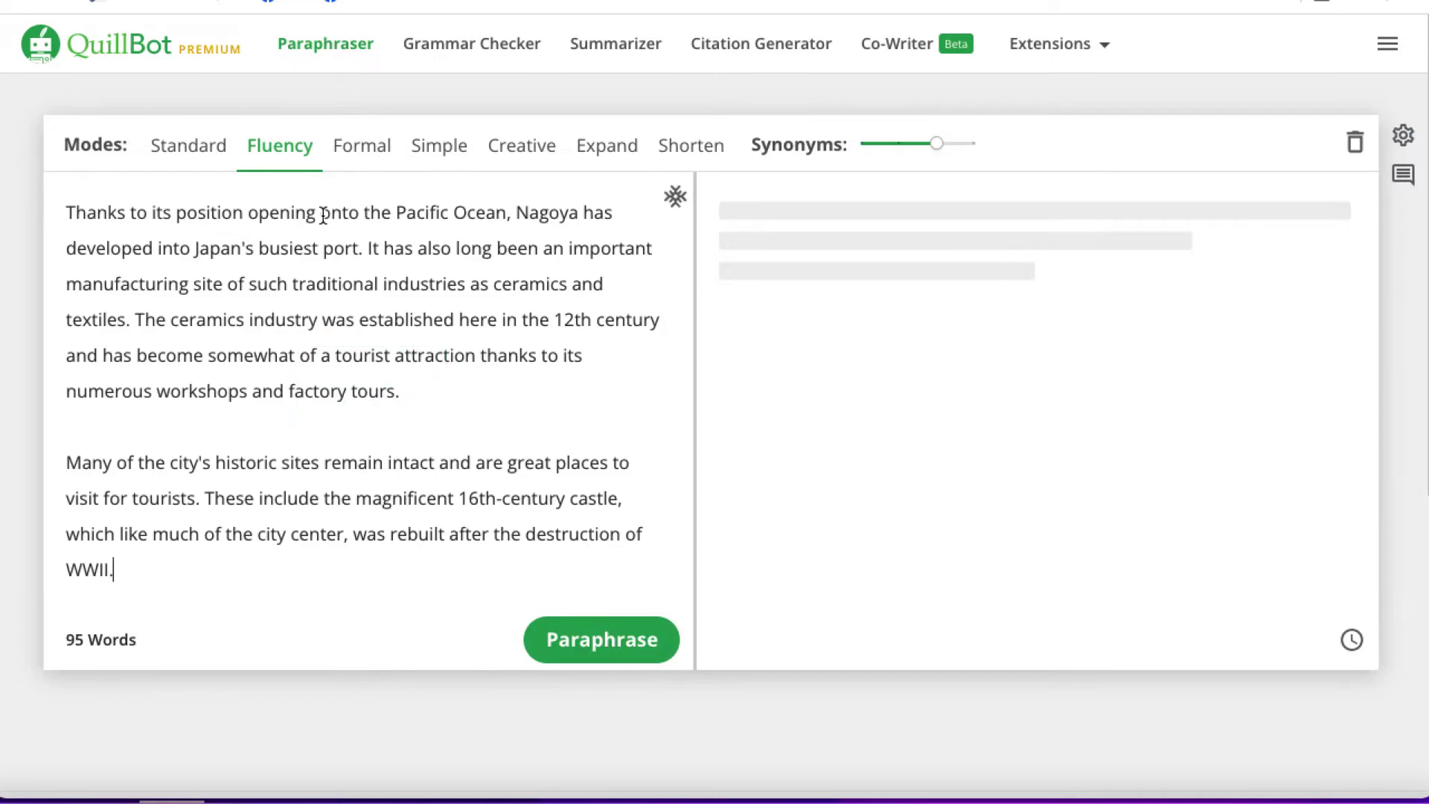
pyautogui.click(618, 645)
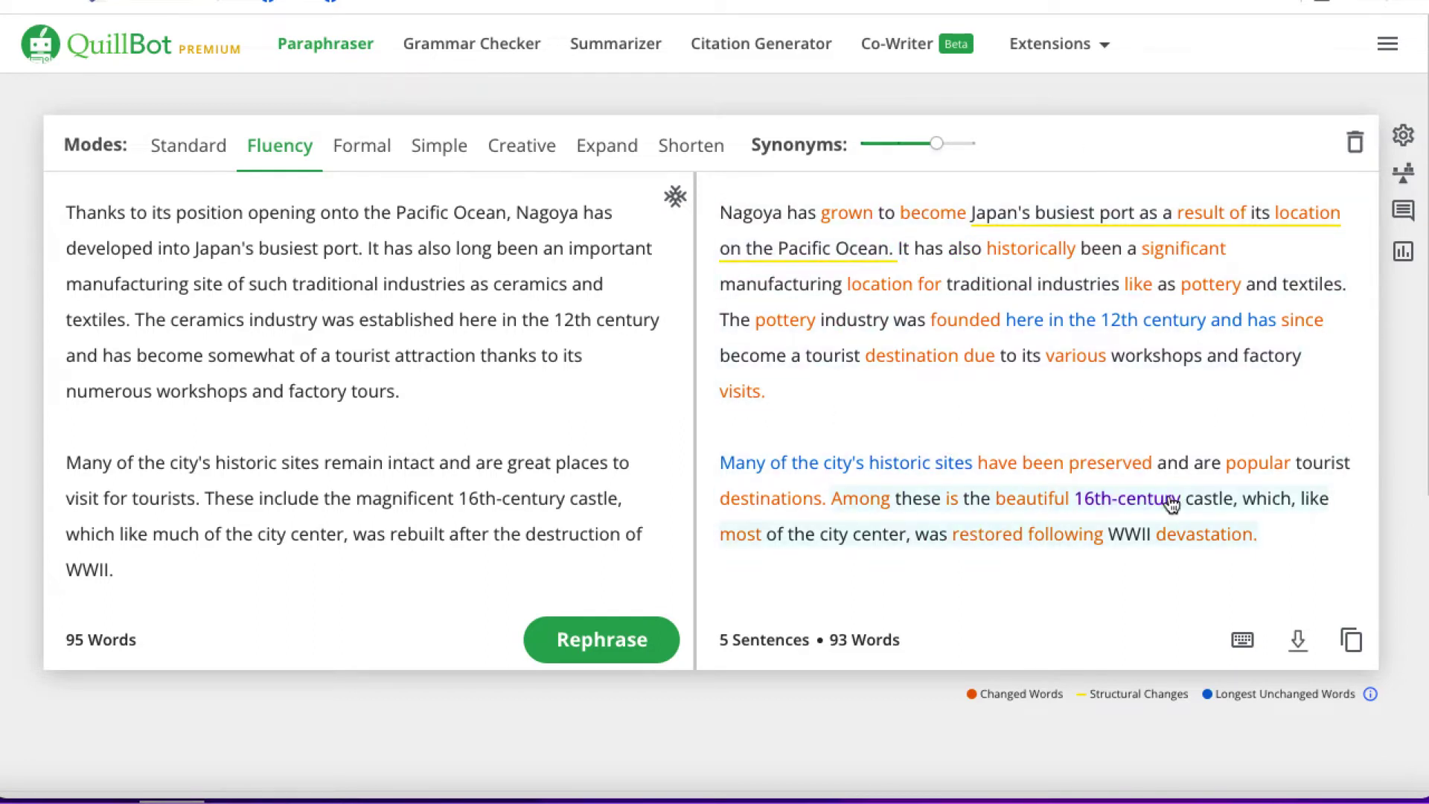
pyautogui.click(1359, 649)
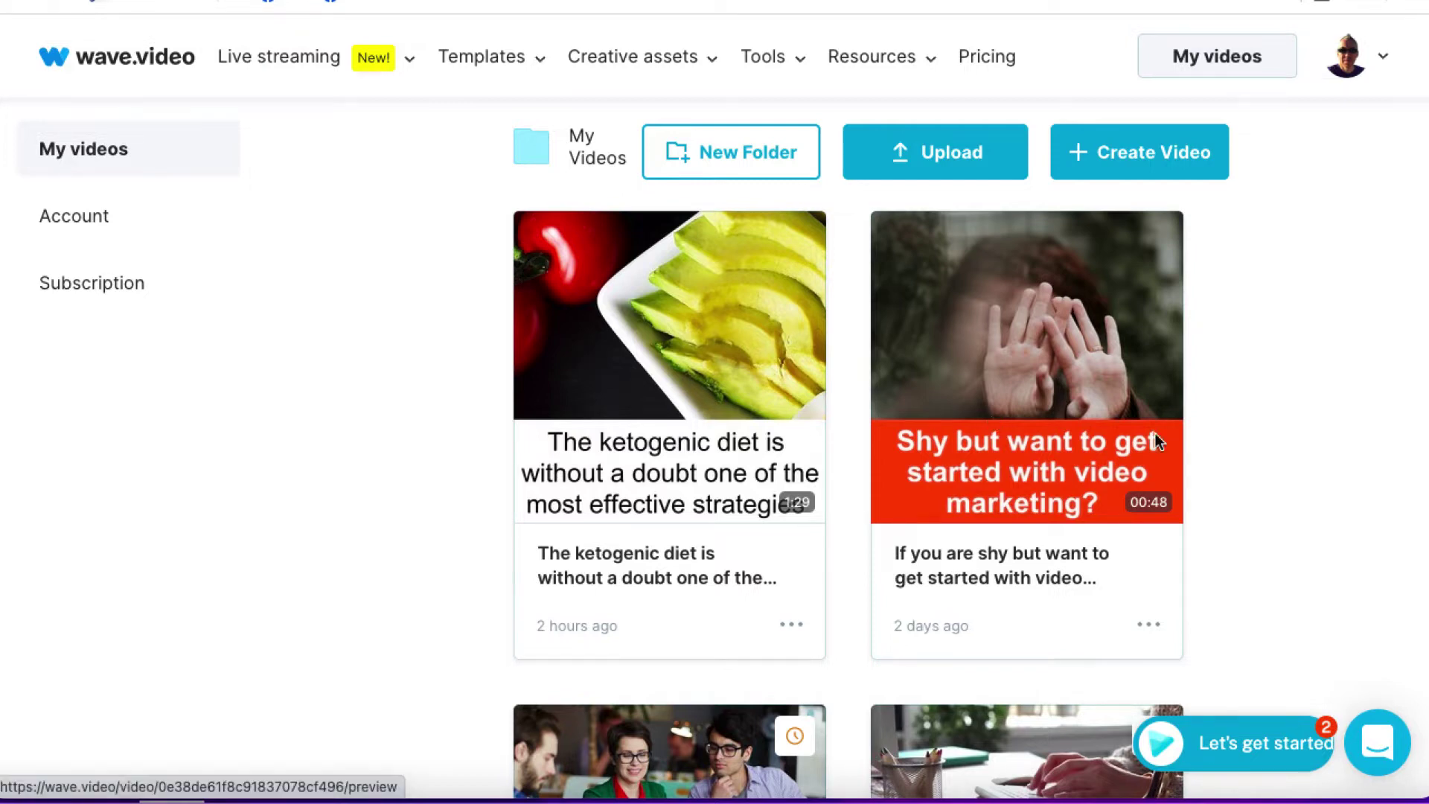
# Start a new AI-generated text-to-video project in Wave.video and paste the paraphrased Nagoya text as its script
pyautogui.click(1109, 159)
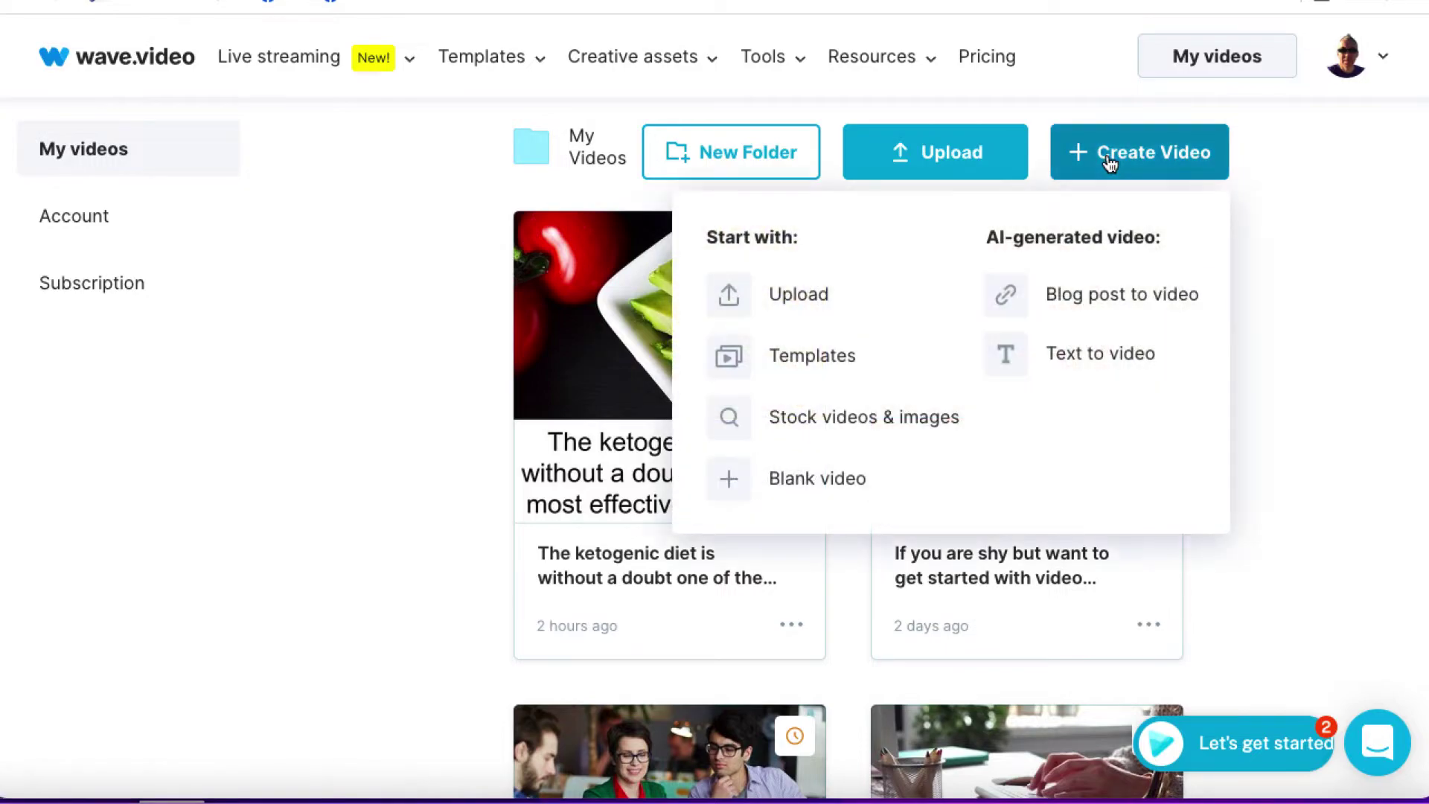
pyautogui.click(1079, 356)
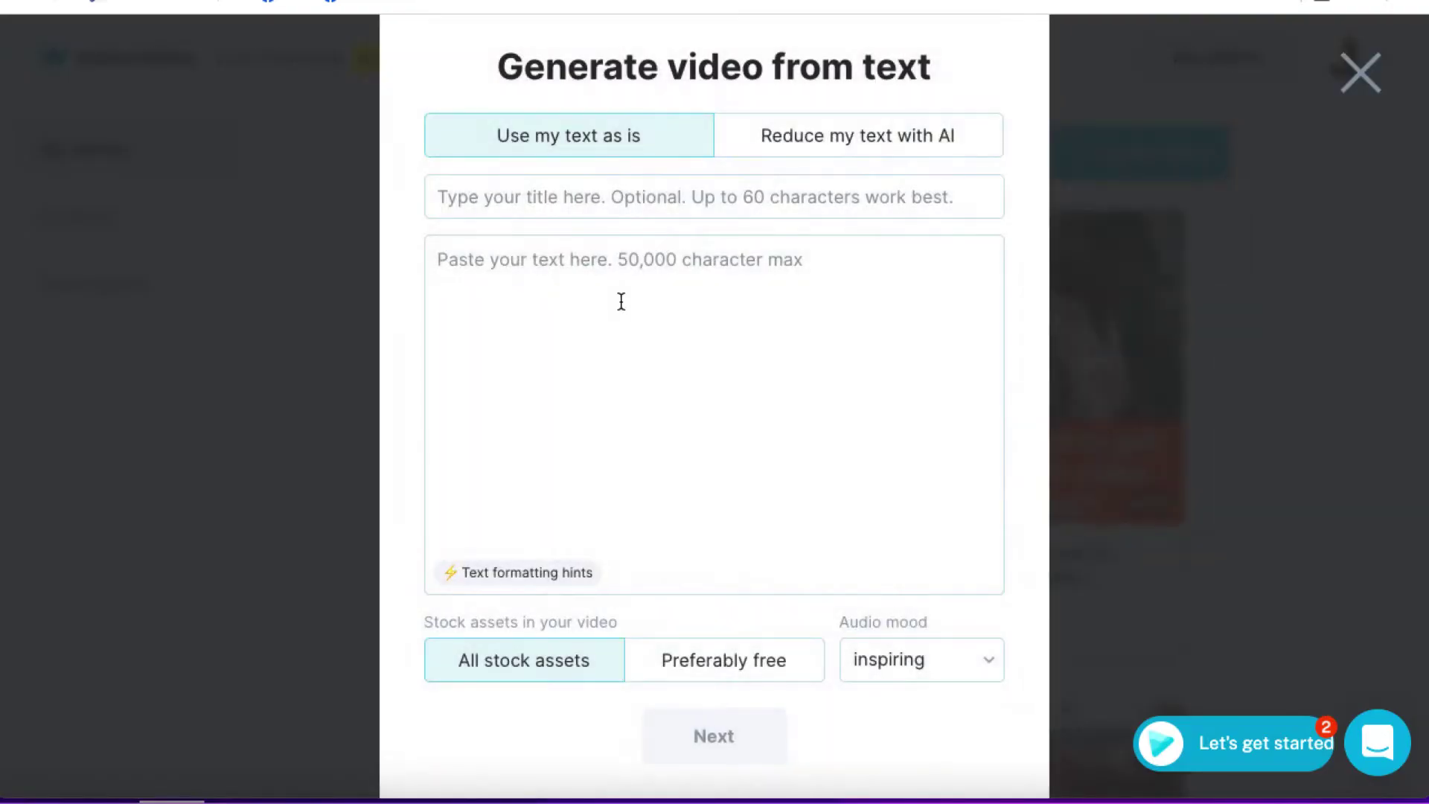
pyautogui.click(618, 303)
pyautogui.hotkey('ctrl', 'v')
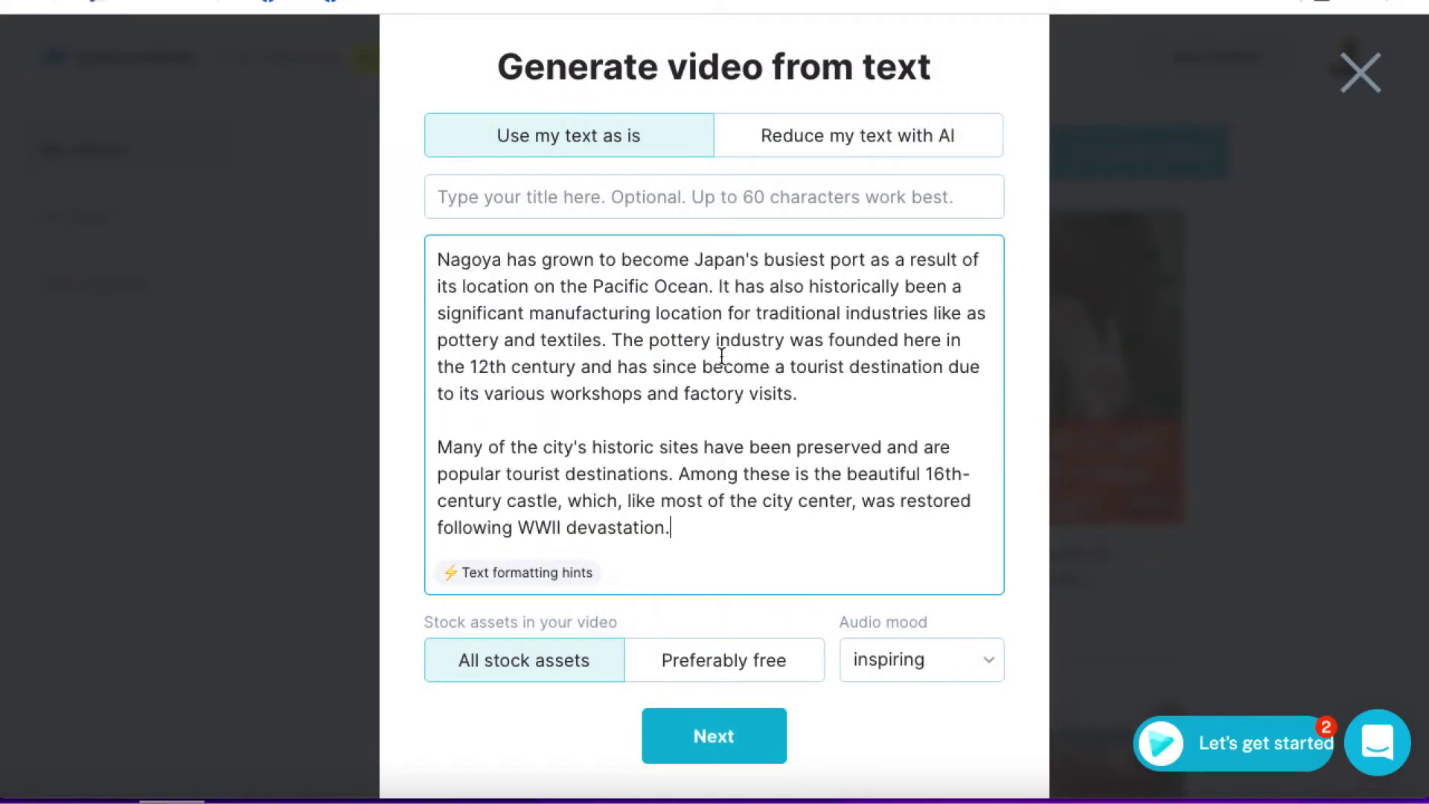
# Split the script into separate paragraphs with blank lines after "Pacific Ocean.", "textiles." and "popular tourist destinations."
pyautogui.click(719, 287)
pyautogui.press('Return')
pyautogui.press('Return')
pyautogui.click(875, 367)
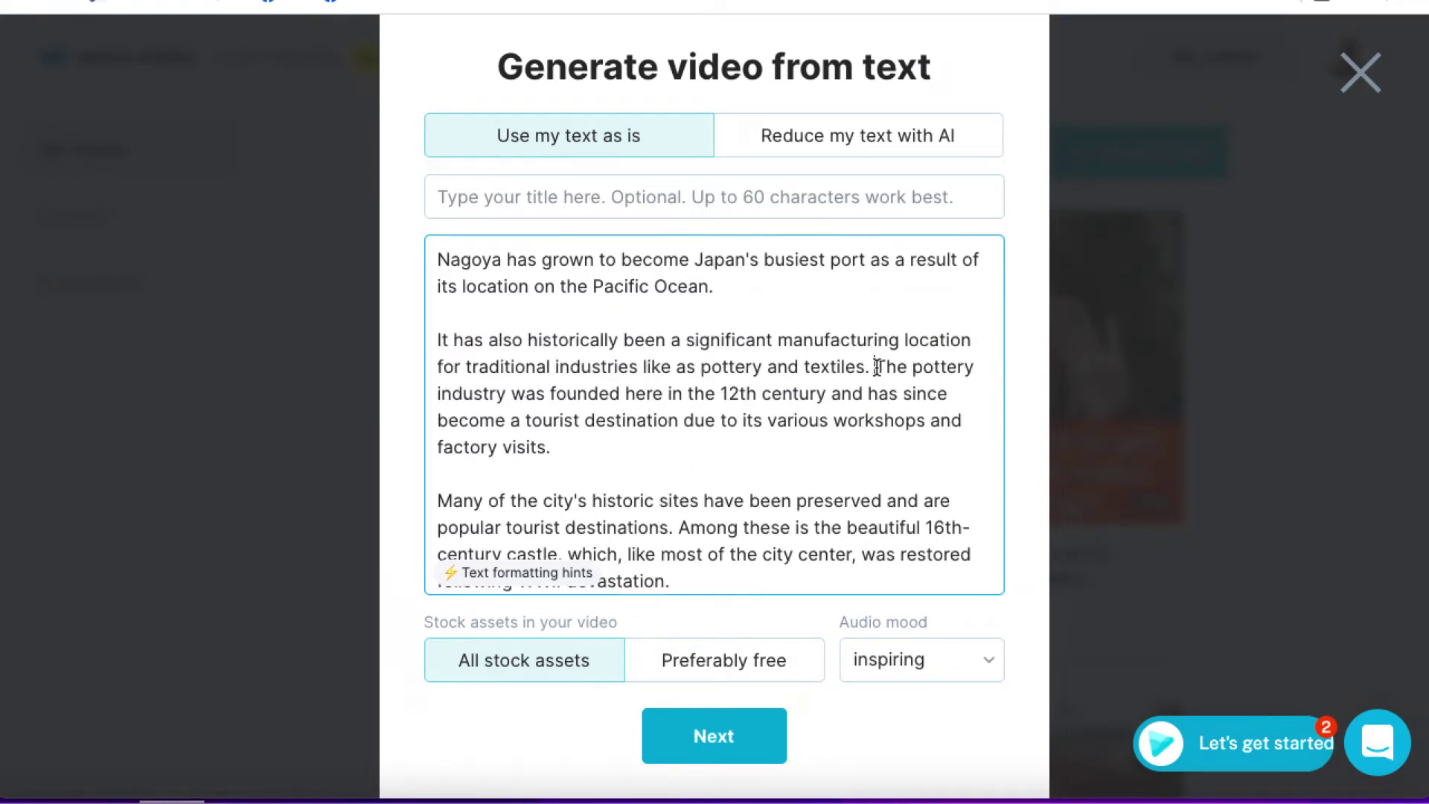
pyautogui.press('Return')
pyautogui.press('Return')
pyautogui.scroll(-1, 874, 370)
pyautogui.click(679, 516)
pyautogui.press('Return')
pyautogui.press('Return')
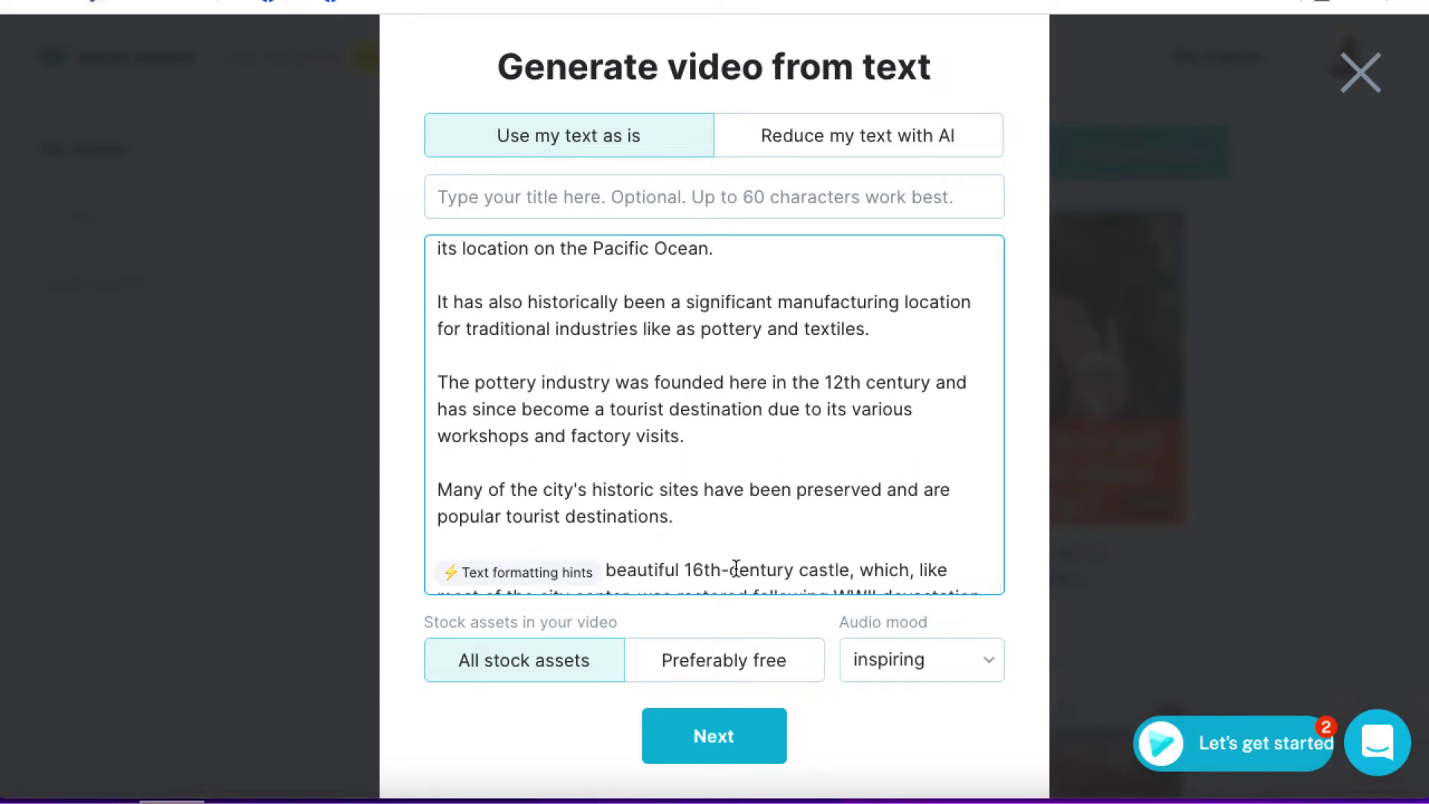
# Set the stock assets to Preferably free, choose the horizontal kitchen-themed style, and create the video
pyautogui.click(735, 659)
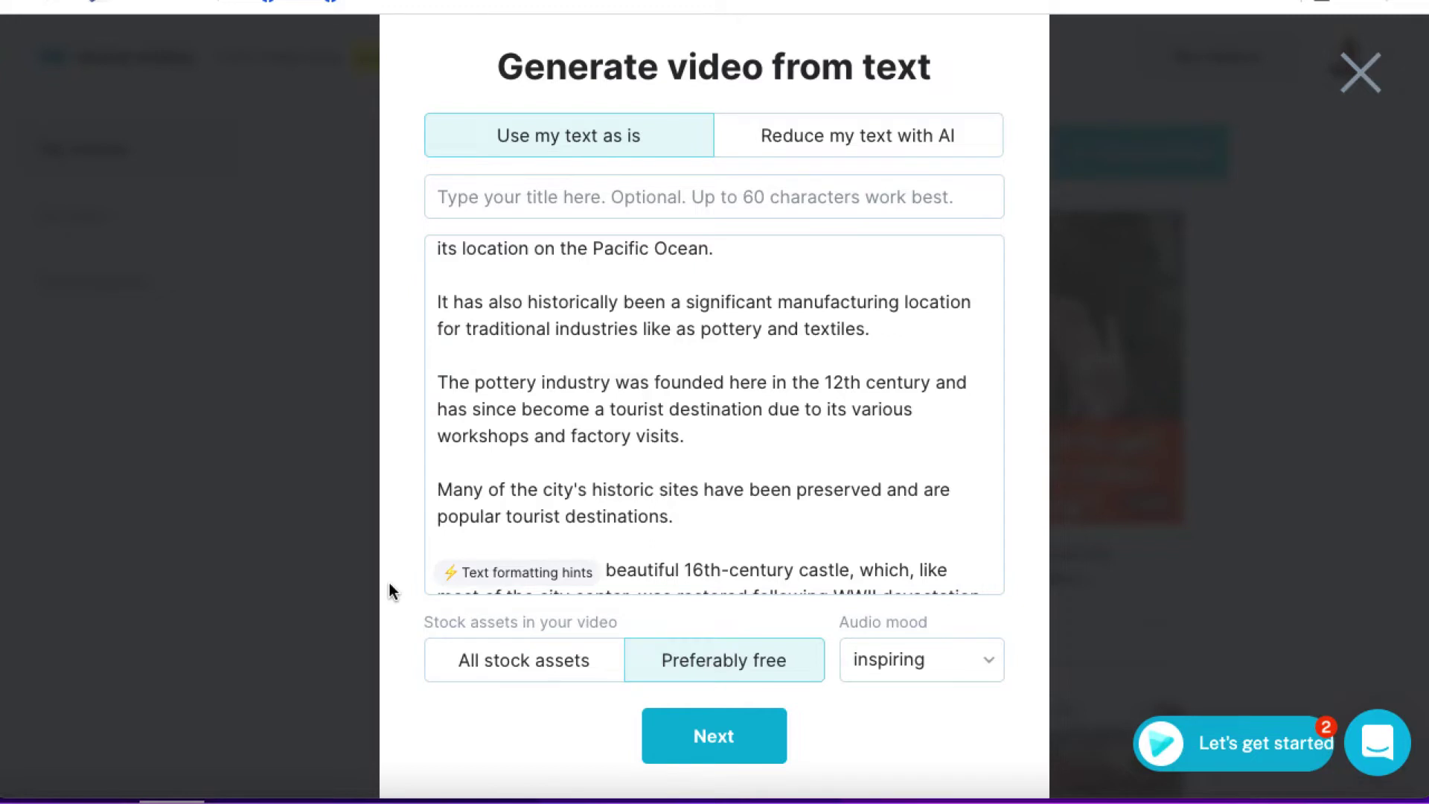
pyautogui.click(728, 740)
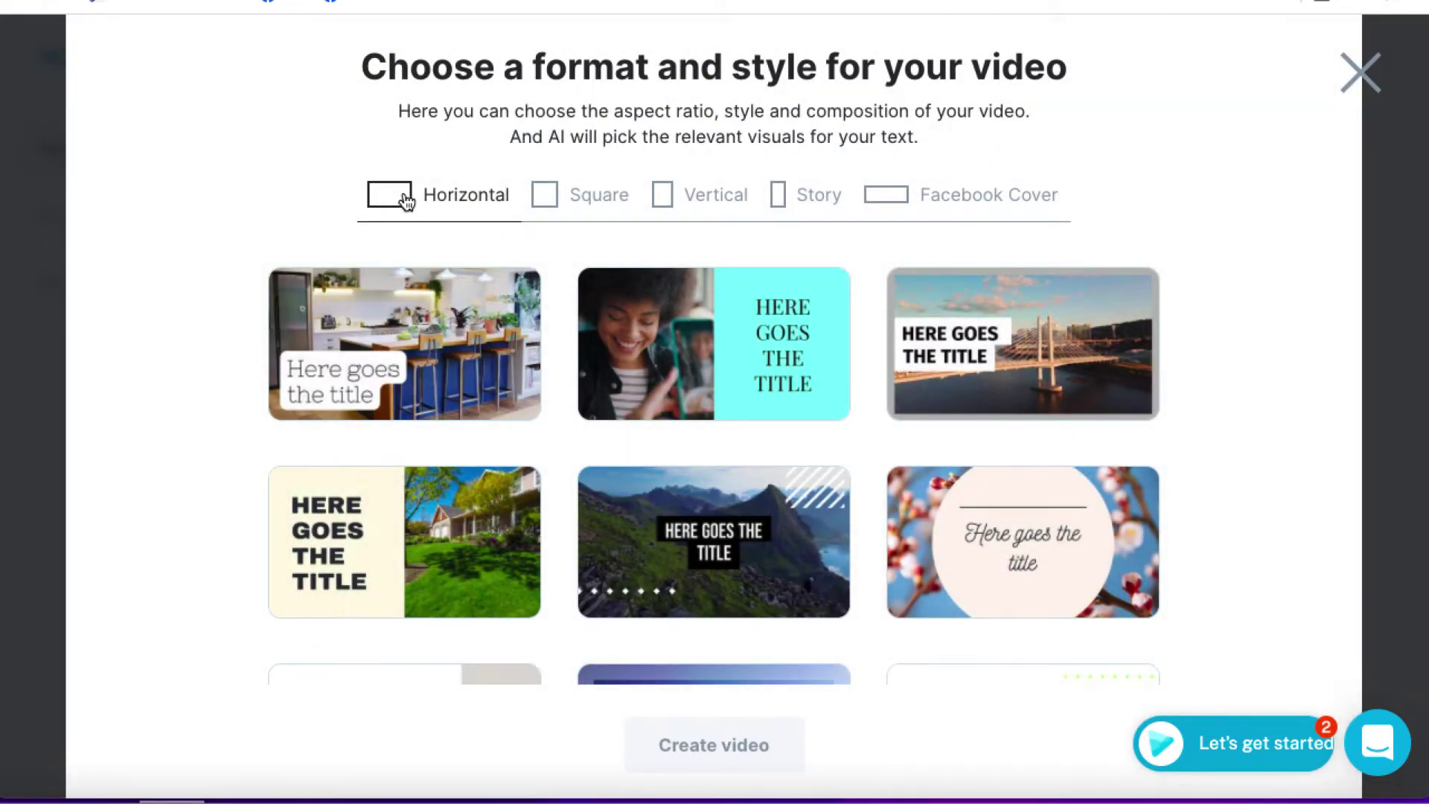
pyautogui.moveTo(454, 350)
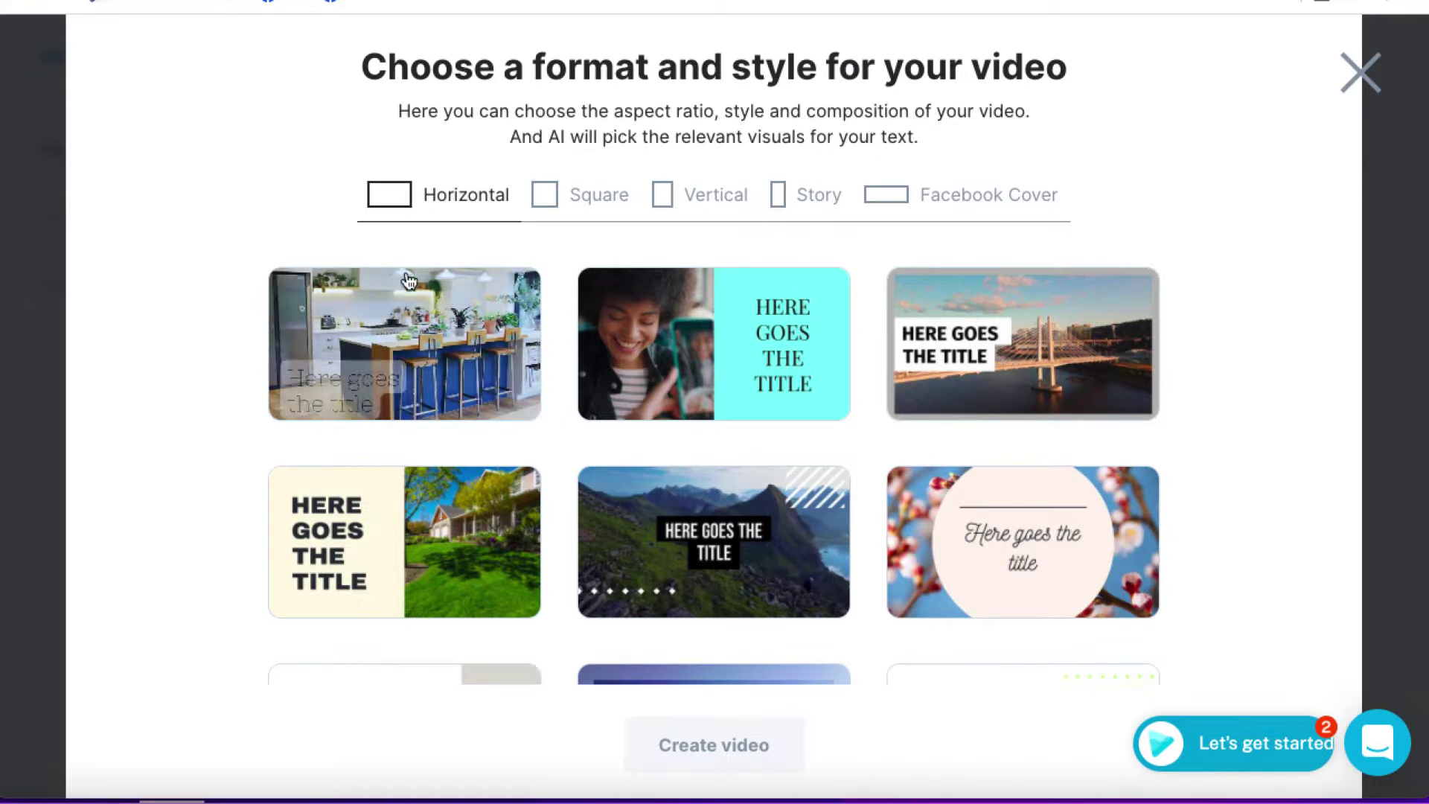
pyautogui.click(456, 351)
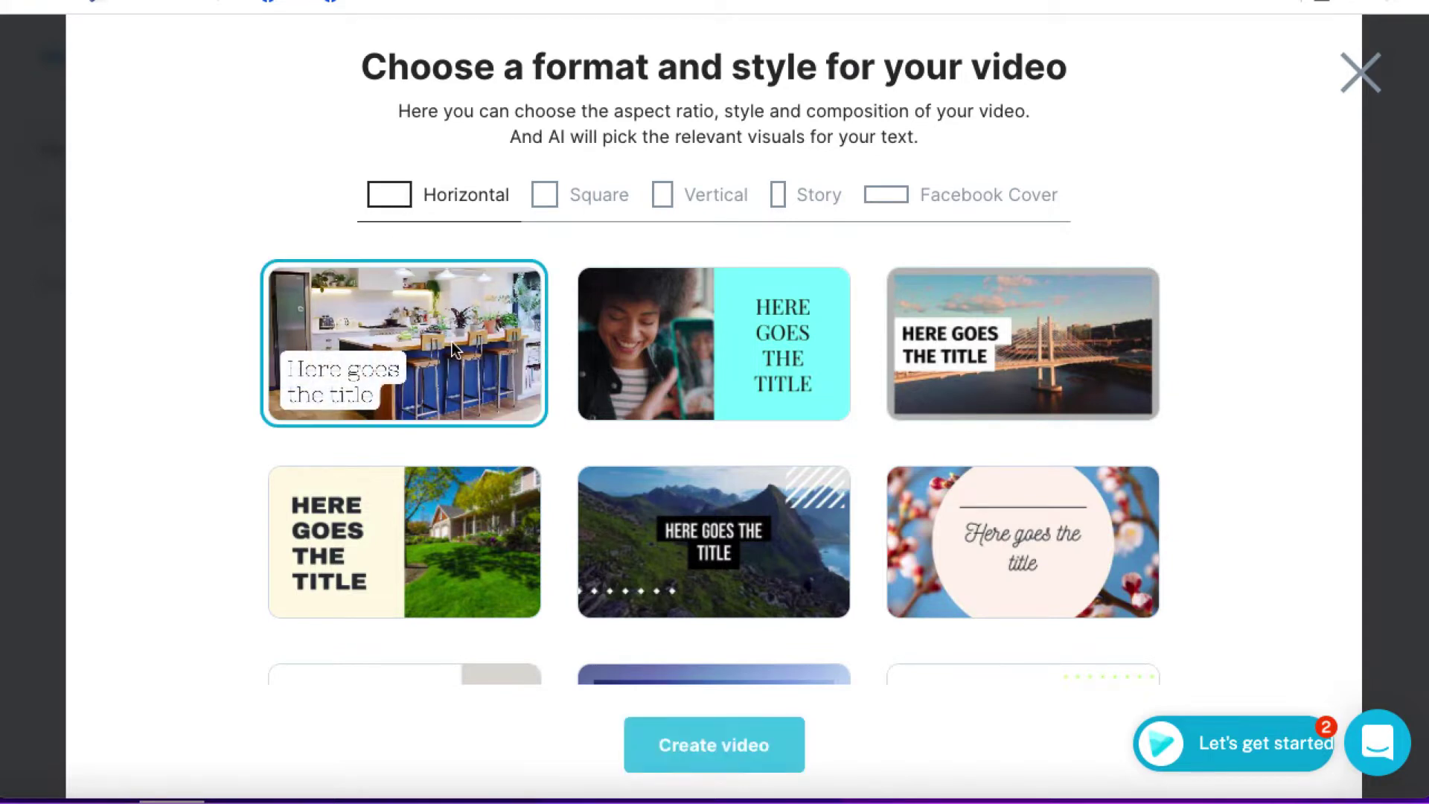
pyautogui.click(700, 748)
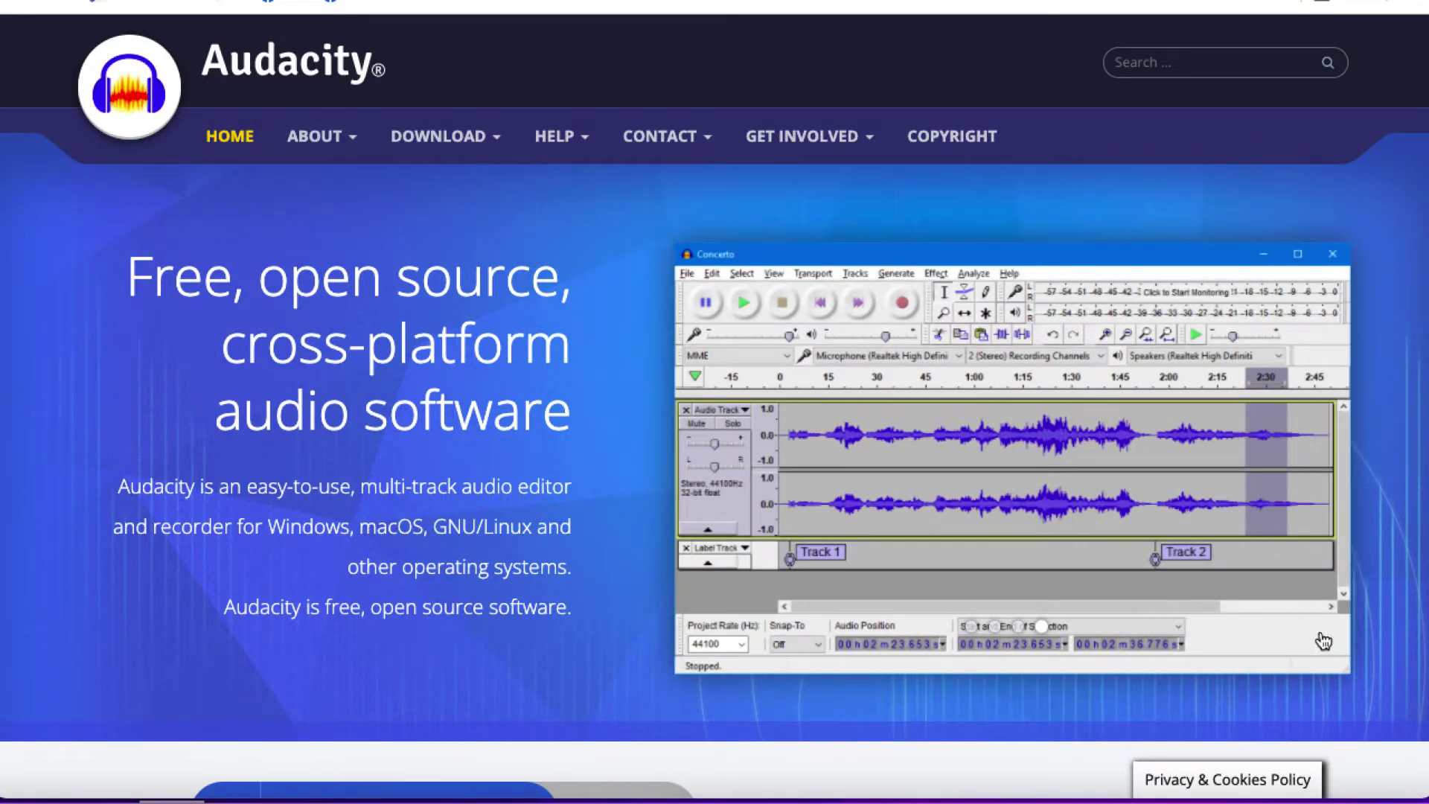
# Switch to Audacity, place its window beside the paraphrased QuillBot text, and record a narration about 38 seconds long
pyautogui.click(1338, 800)
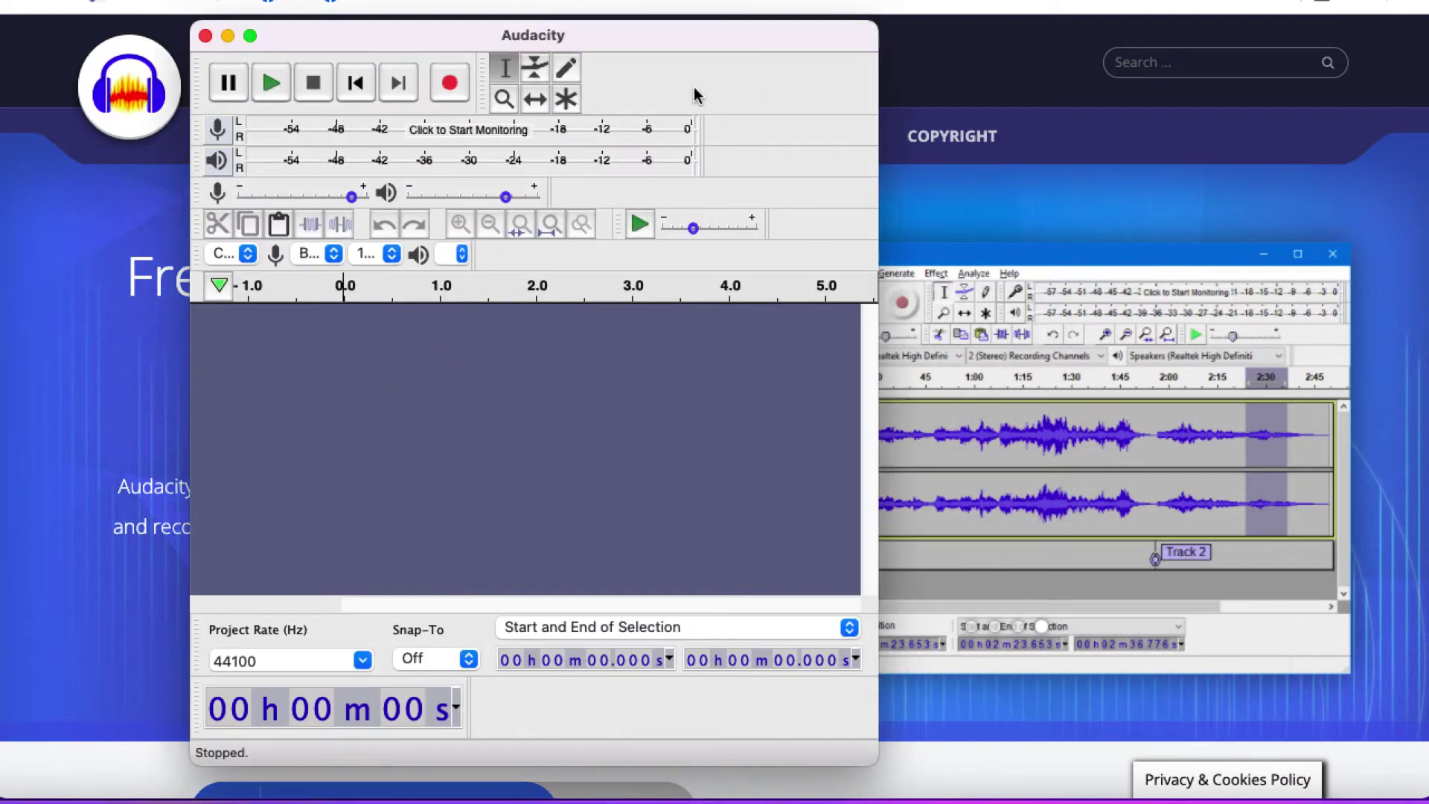
pyautogui.moveTo(680, 42); pyautogui.dragTo(501, 23)
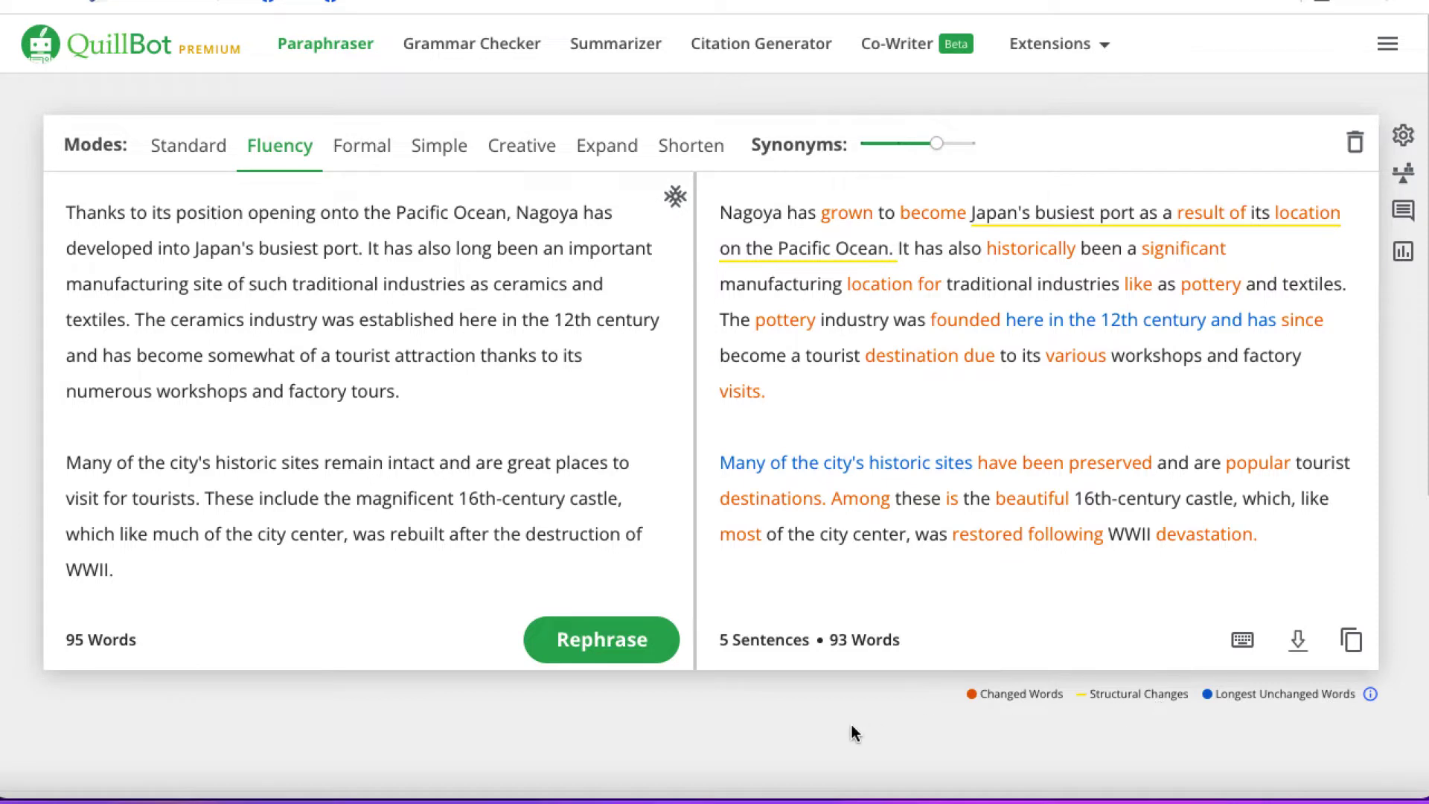
pyautogui.click(781, 791)
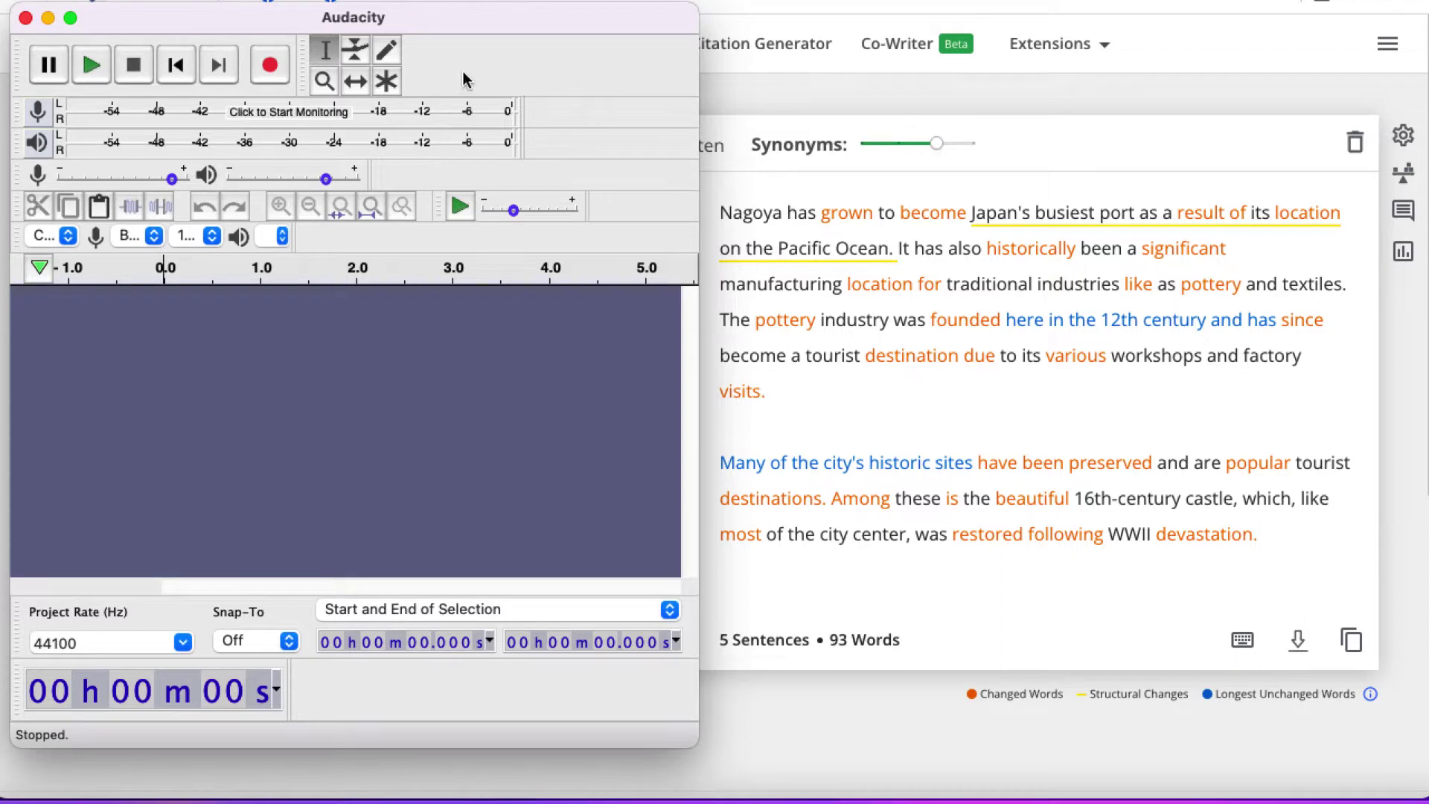
pyautogui.click(271, 76)
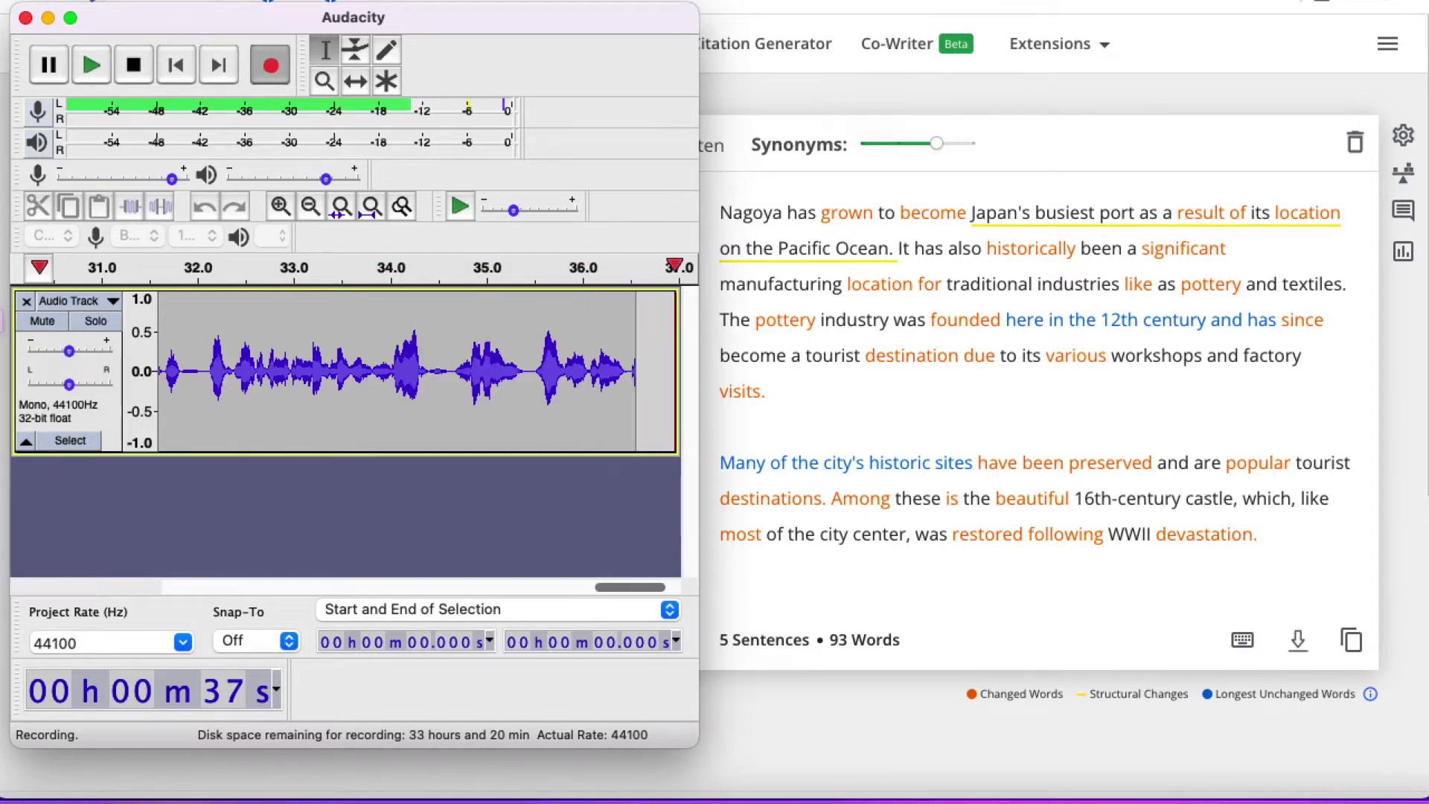
pyautogui.click(123, 78)
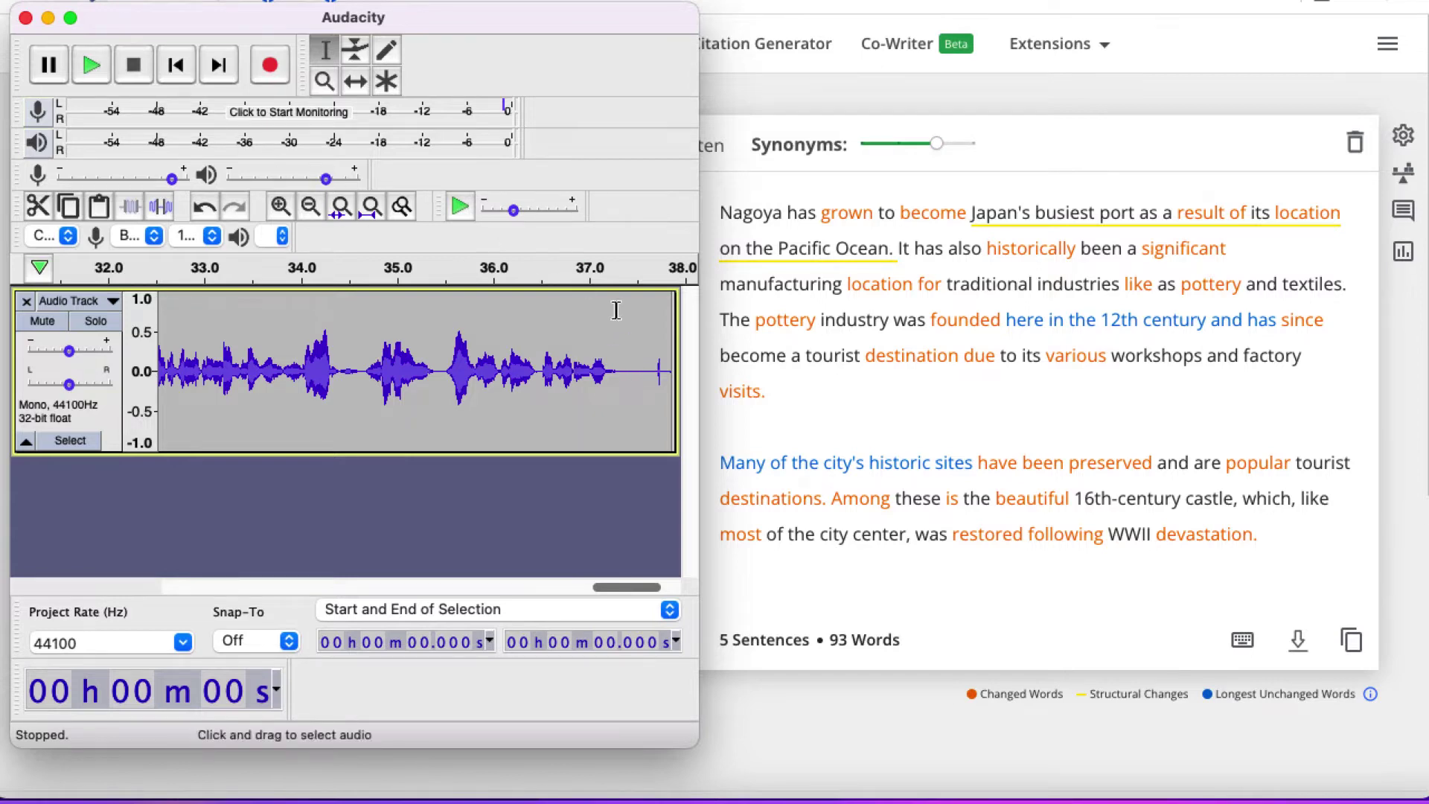
# Delete the unwanted noise at the end of the recording, from 37.303 s to 37.858 s
pyautogui.click(617, 374)
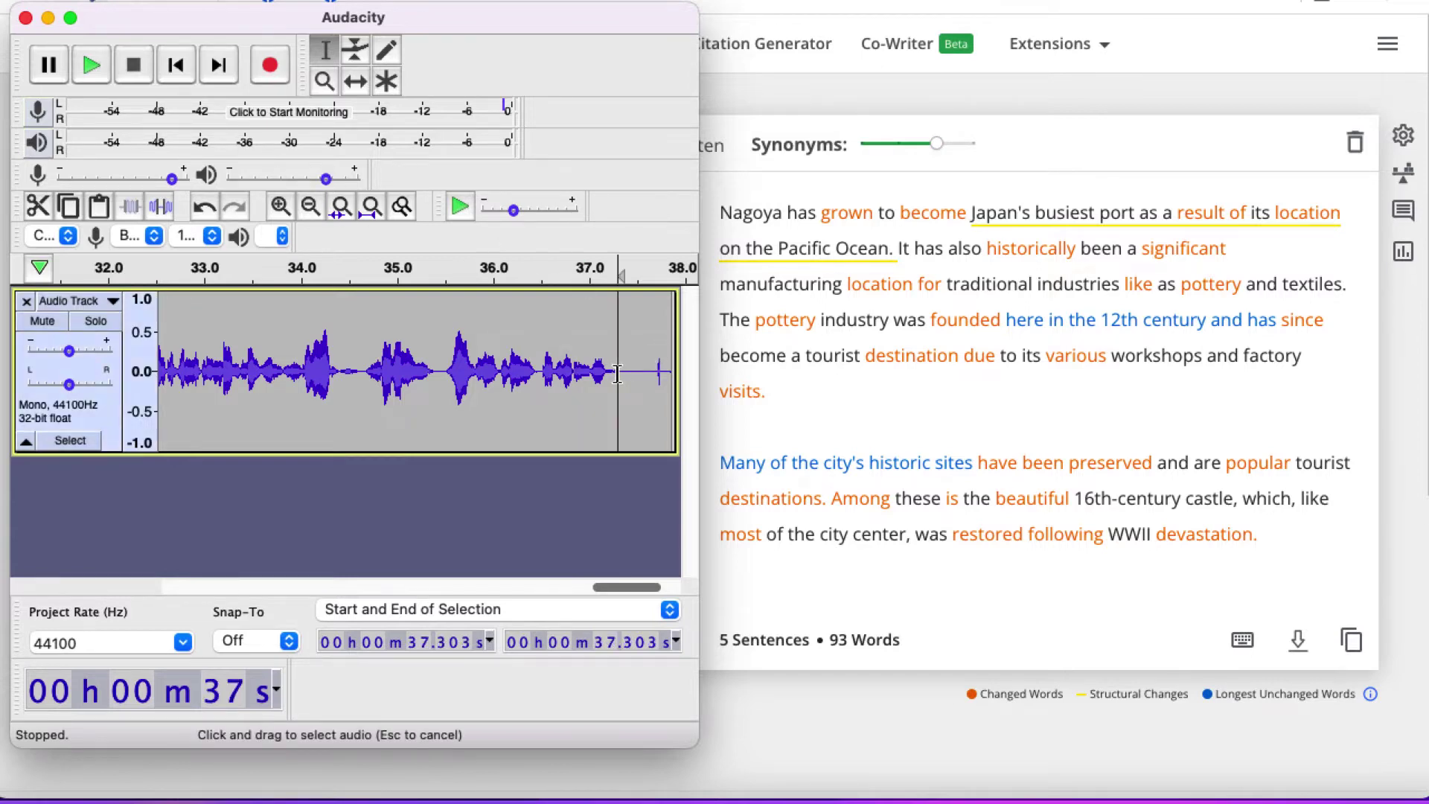
pyautogui.moveTo(618, 373); pyautogui.dragTo(671, 370)
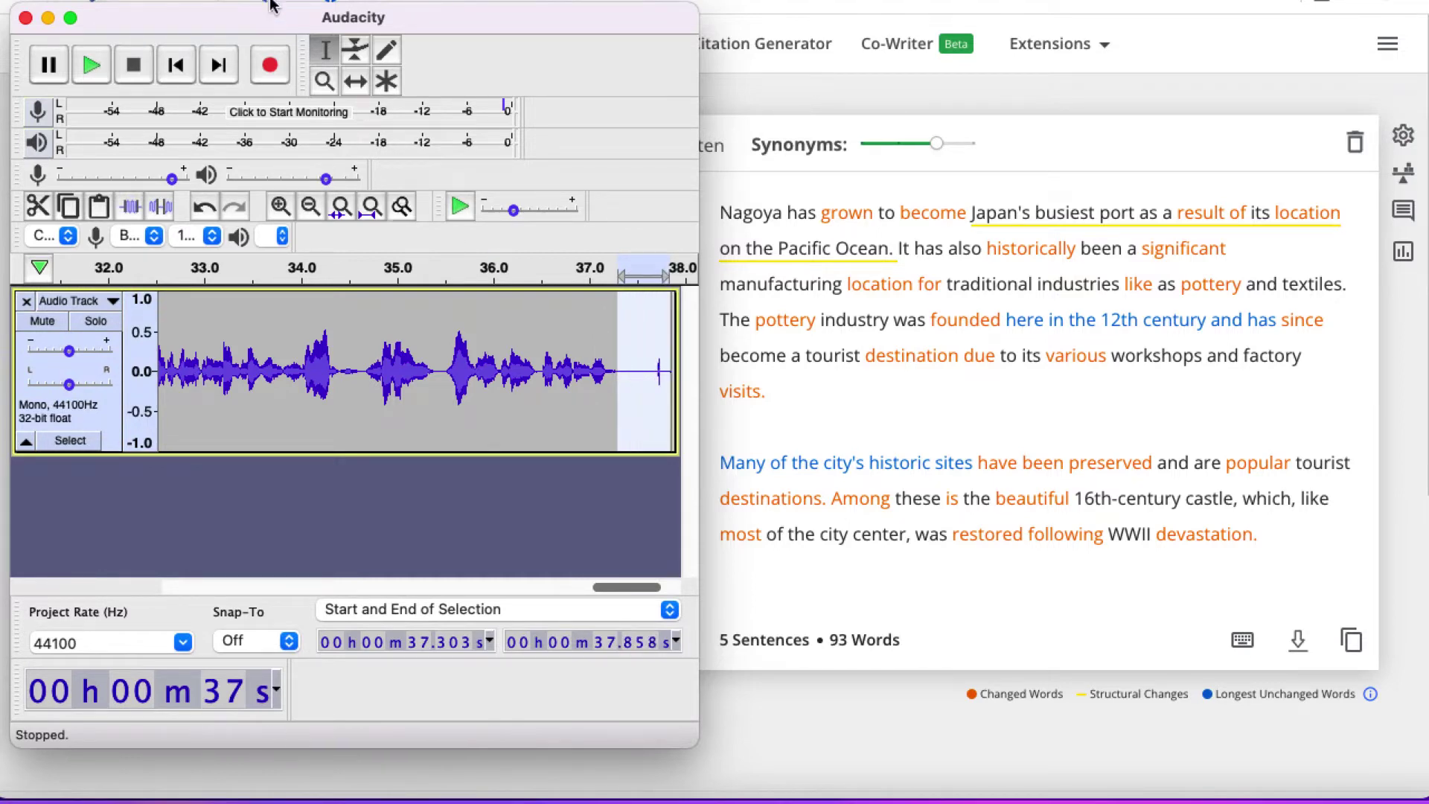
pyautogui.click(142, 0)
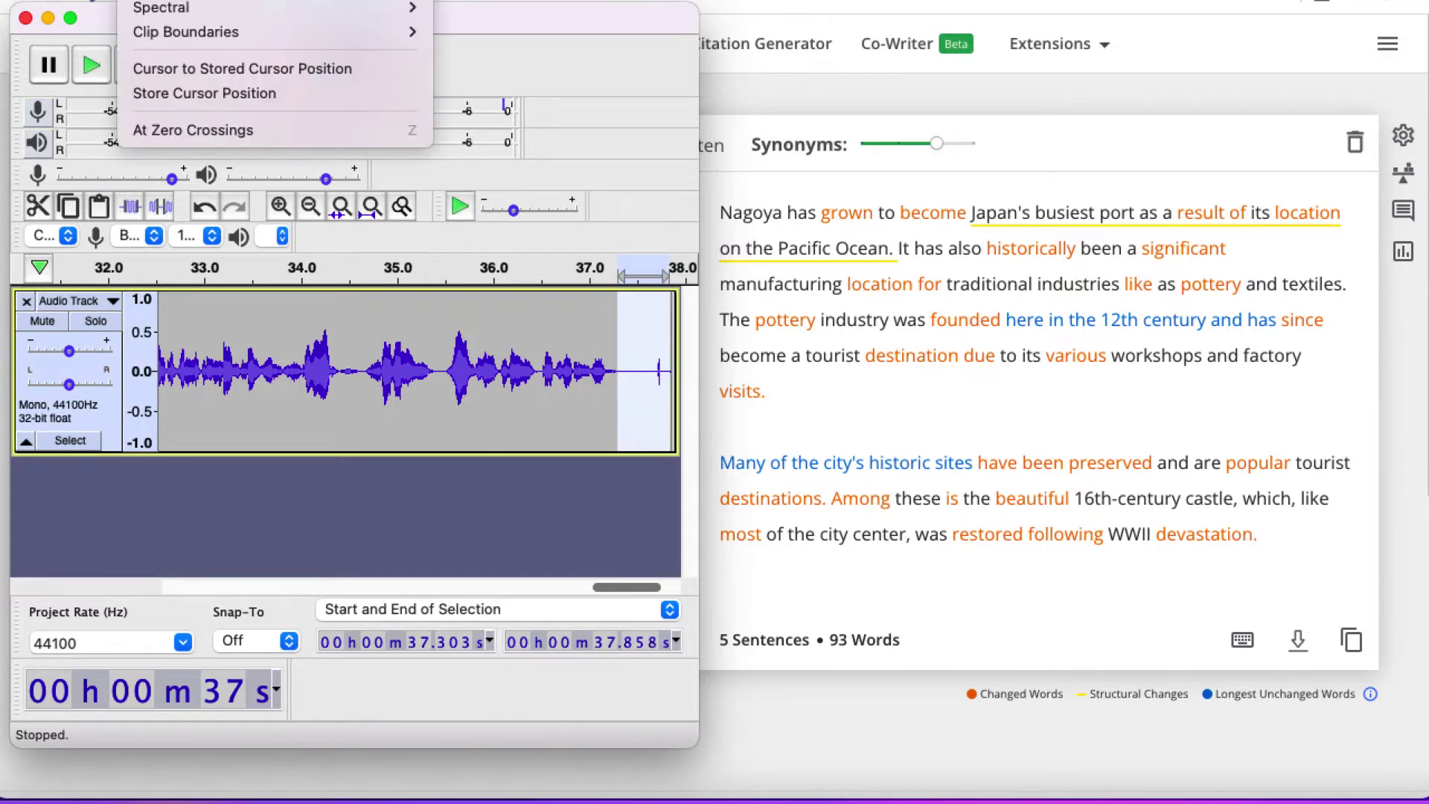
pyautogui.press('Left')
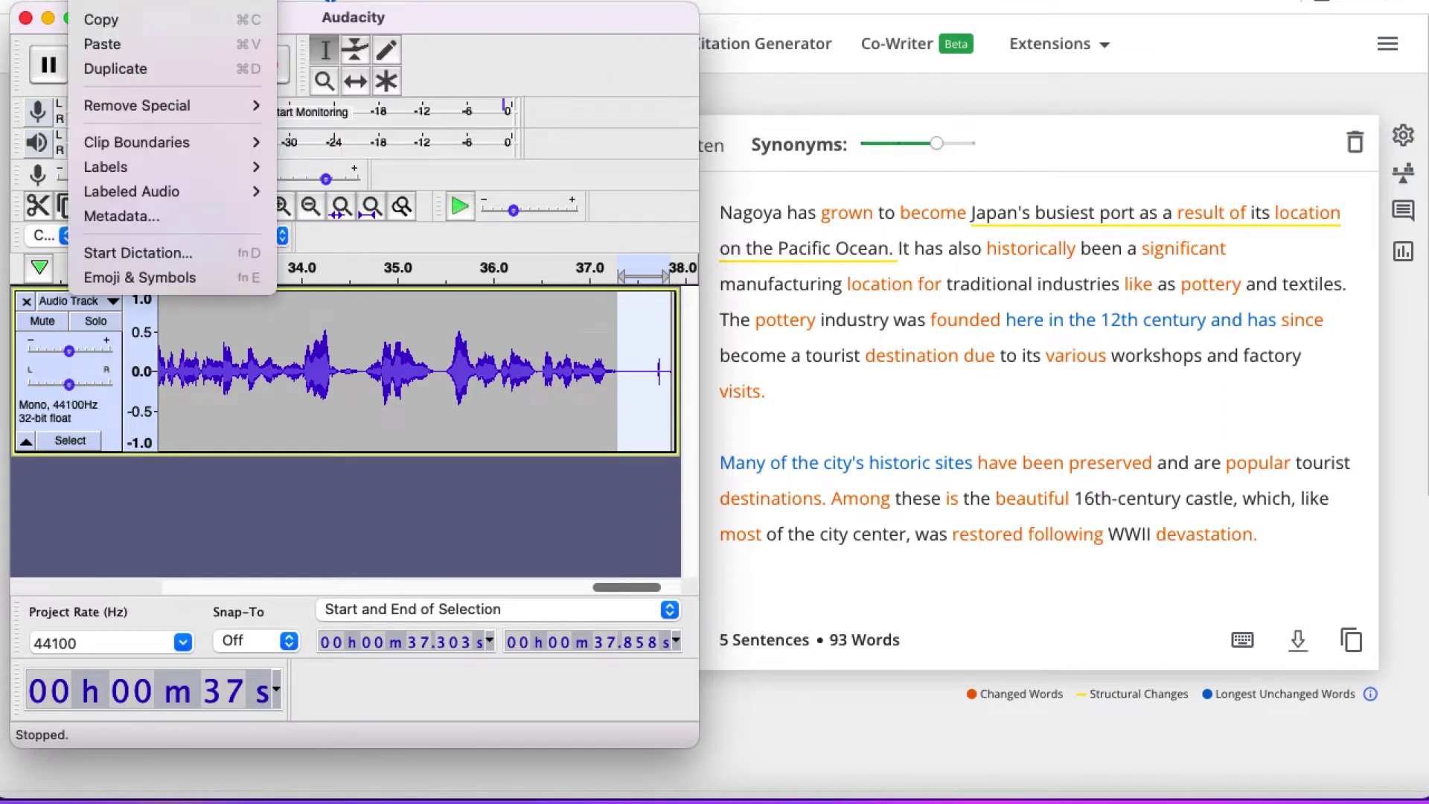
pyautogui.press('Escape')
pyautogui.press('Left')
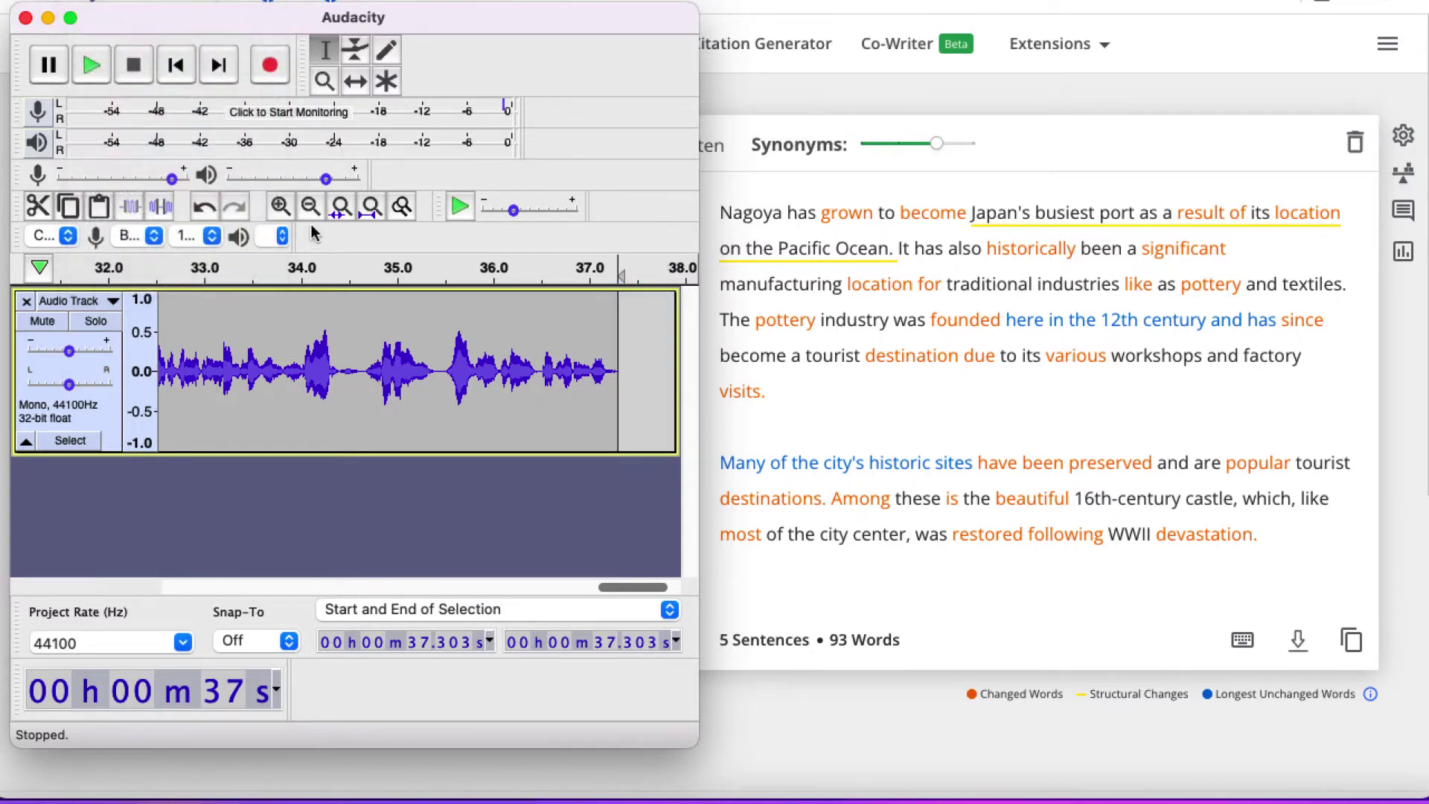
# Delete the silent lead-in at the start of the recording, from 0 to 0.731 s
pyautogui.hscroll(-15, 328, 355)
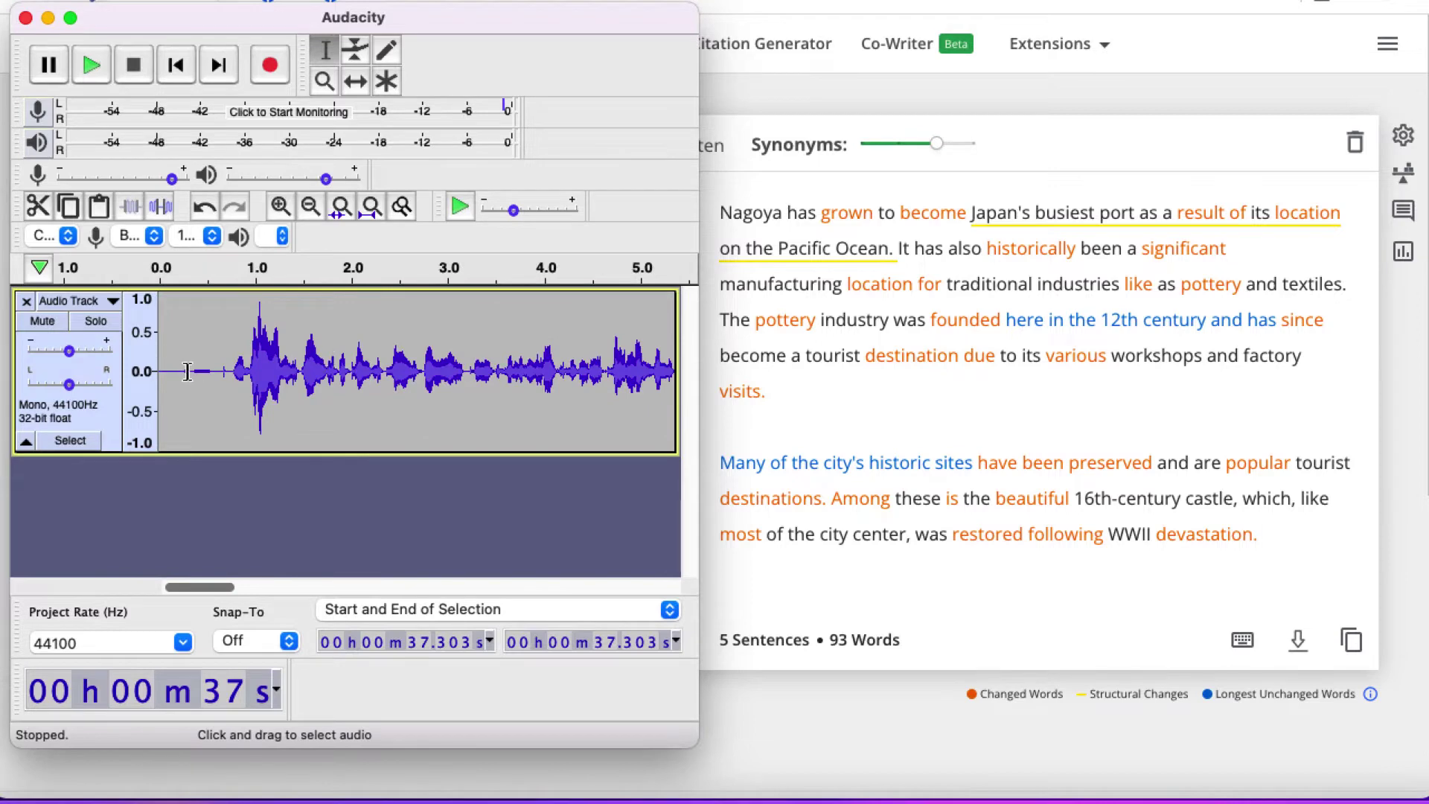
pyautogui.moveTo(229, 371); pyautogui.dragTo(169, 378)
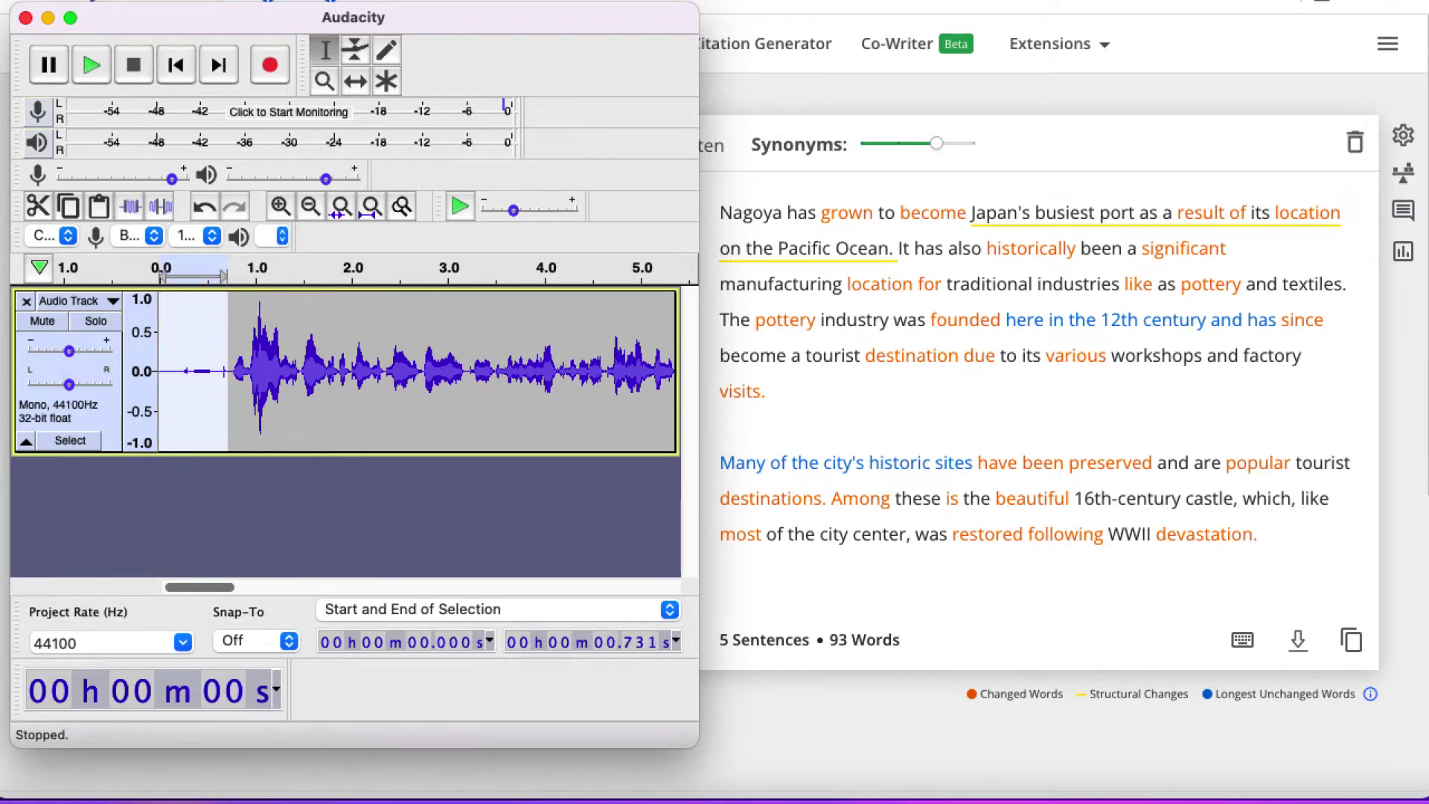
pyautogui.click(66, 2)
pyautogui.press('Delete')
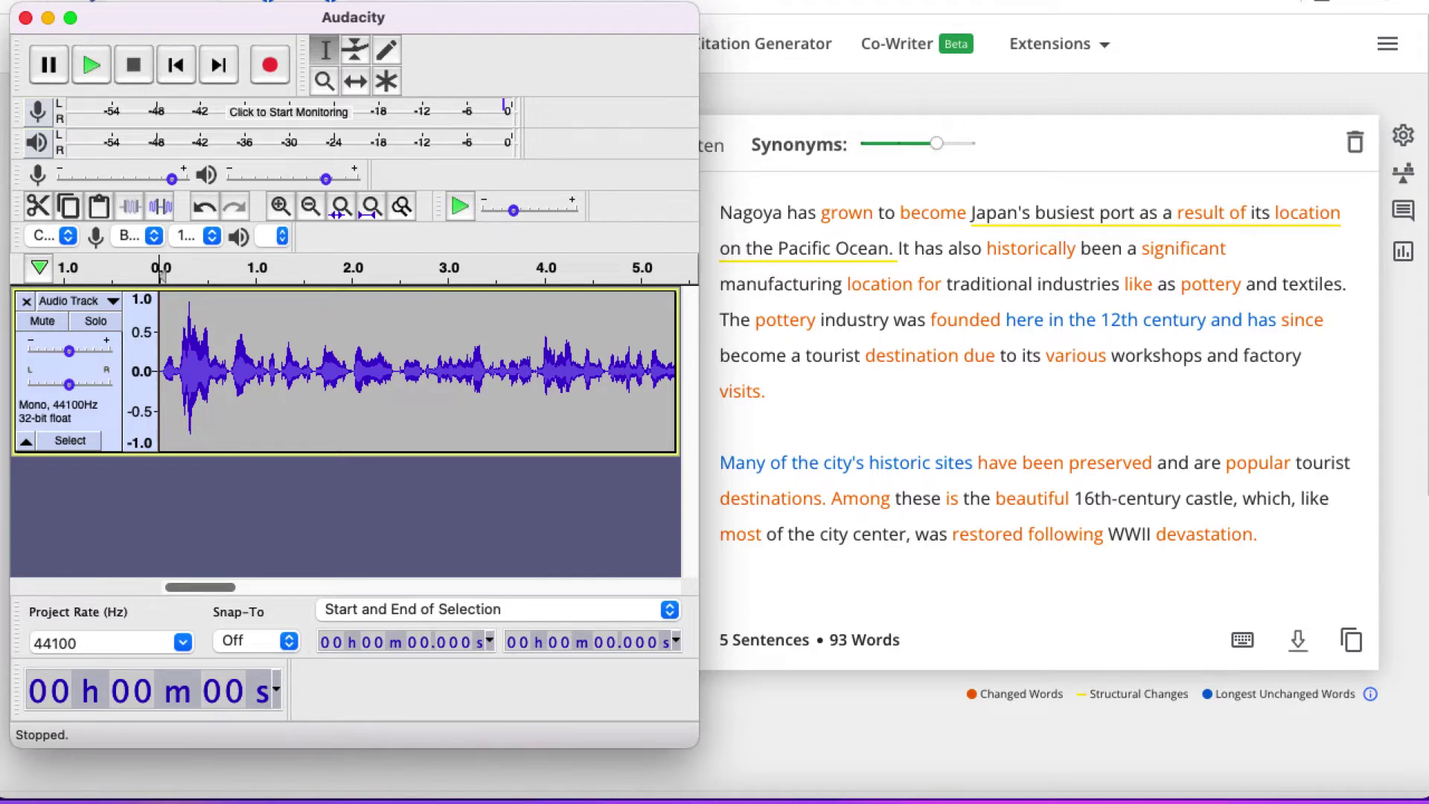
# Export the narration to the Desktop as the MP3 file NAGOYA.mp3, leaving the metadata tags empty
pyautogui.click(37, 0)
pyautogui.moveTo(79, 55)
pyautogui.click(230, 56)
pyautogui.write('NAGOYA')
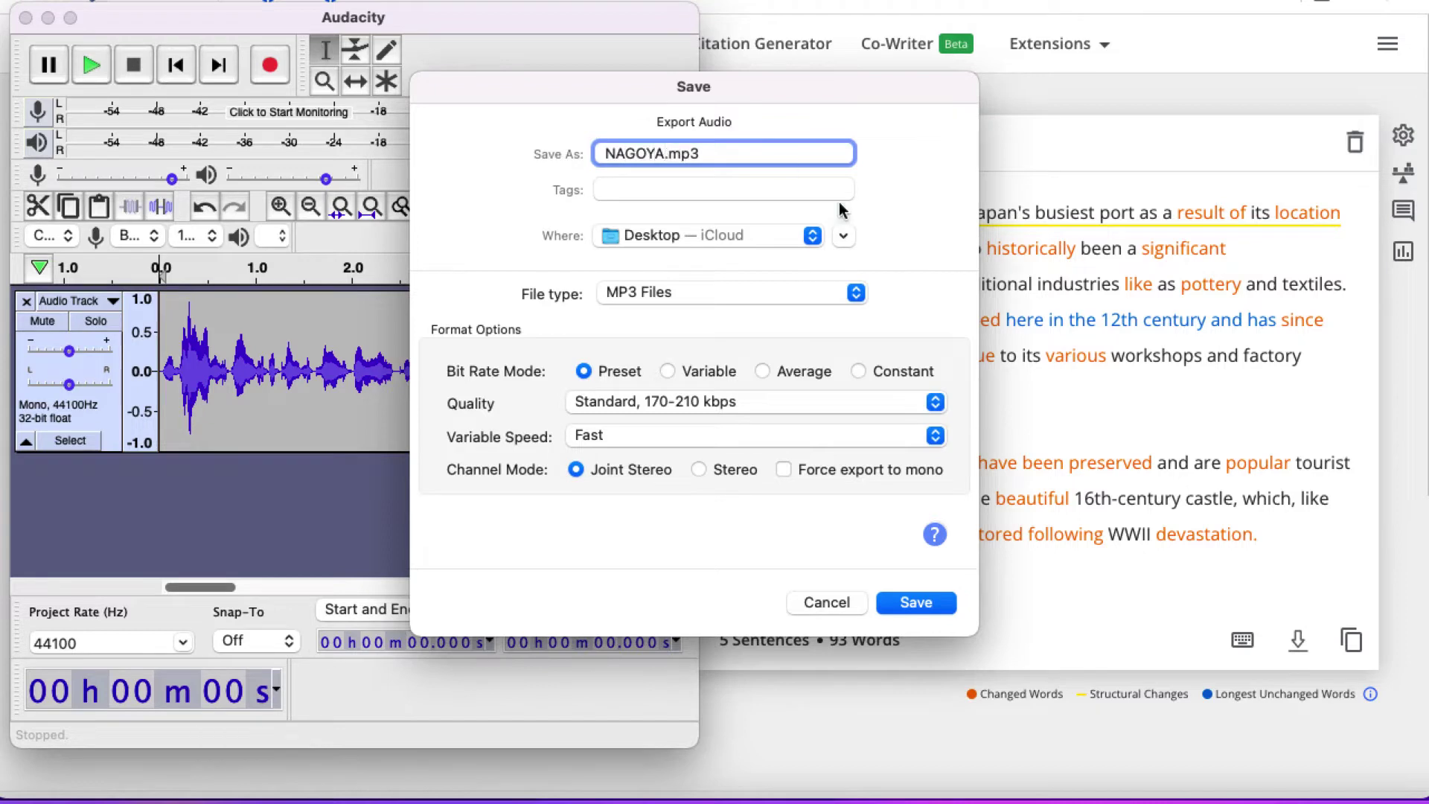
pyautogui.click(913, 611)
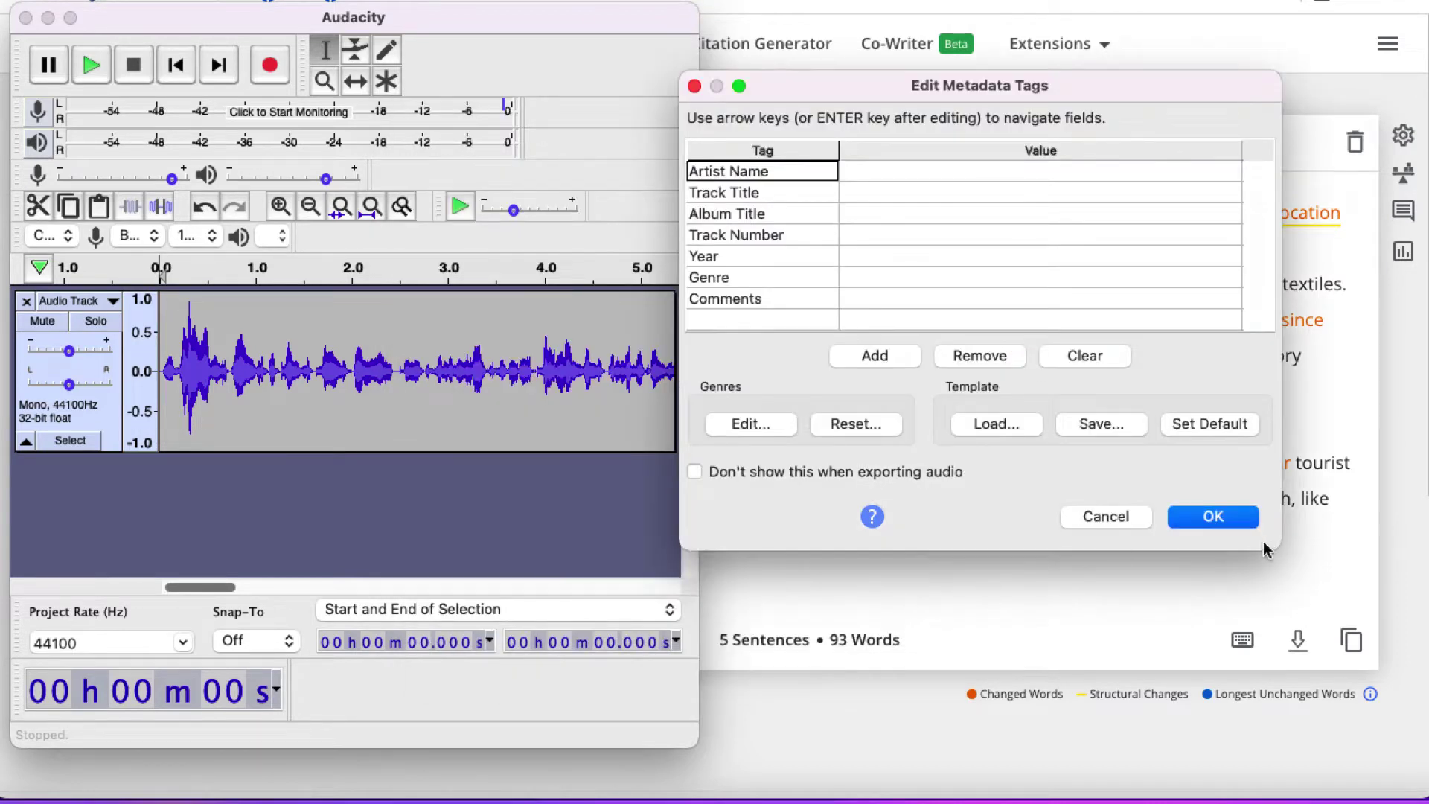
pyautogui.click(1234, 514)
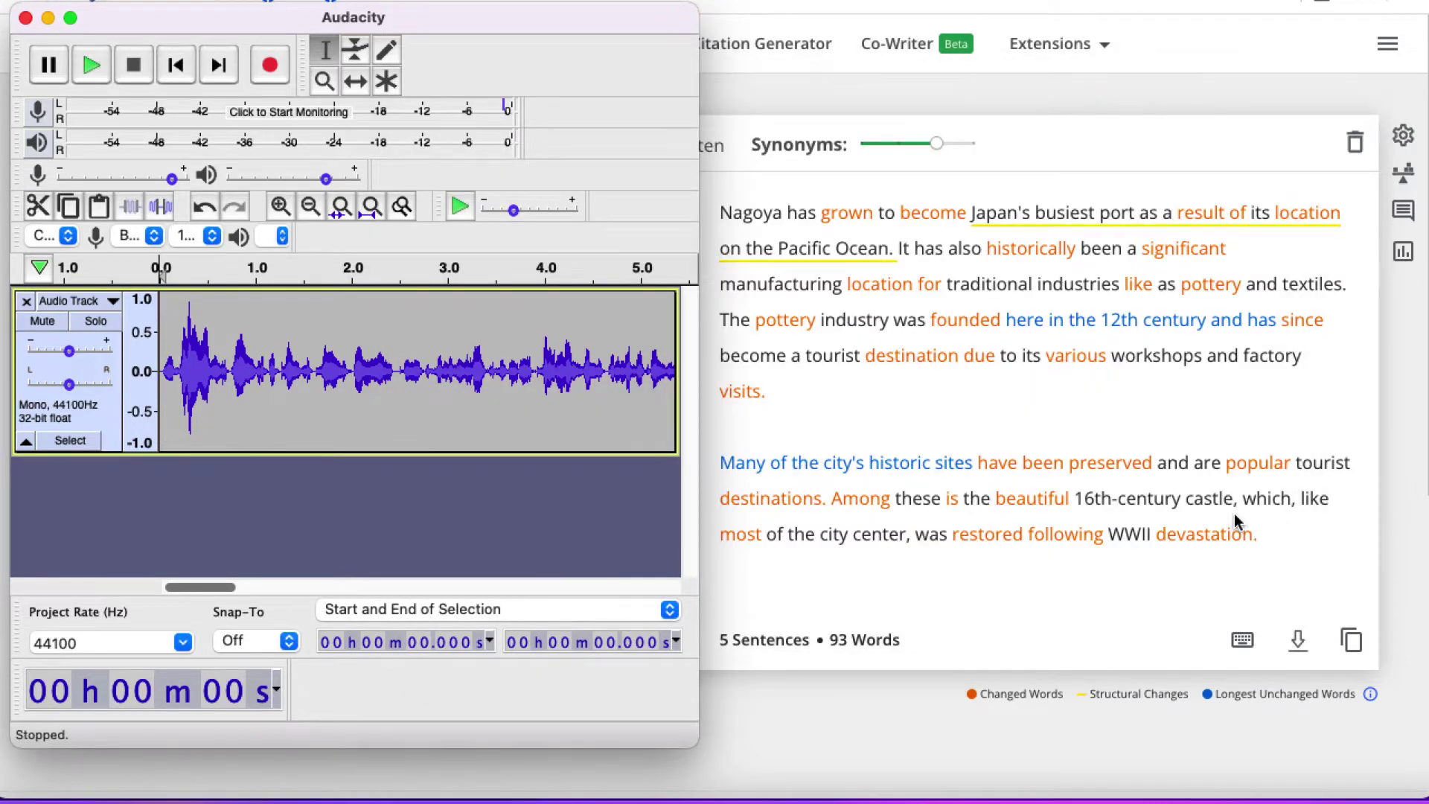
# Switch to Wave.video, set the transitions to None for the whole video, and delete the "On Our Way" audio track
pyautogui.click(47, 20)
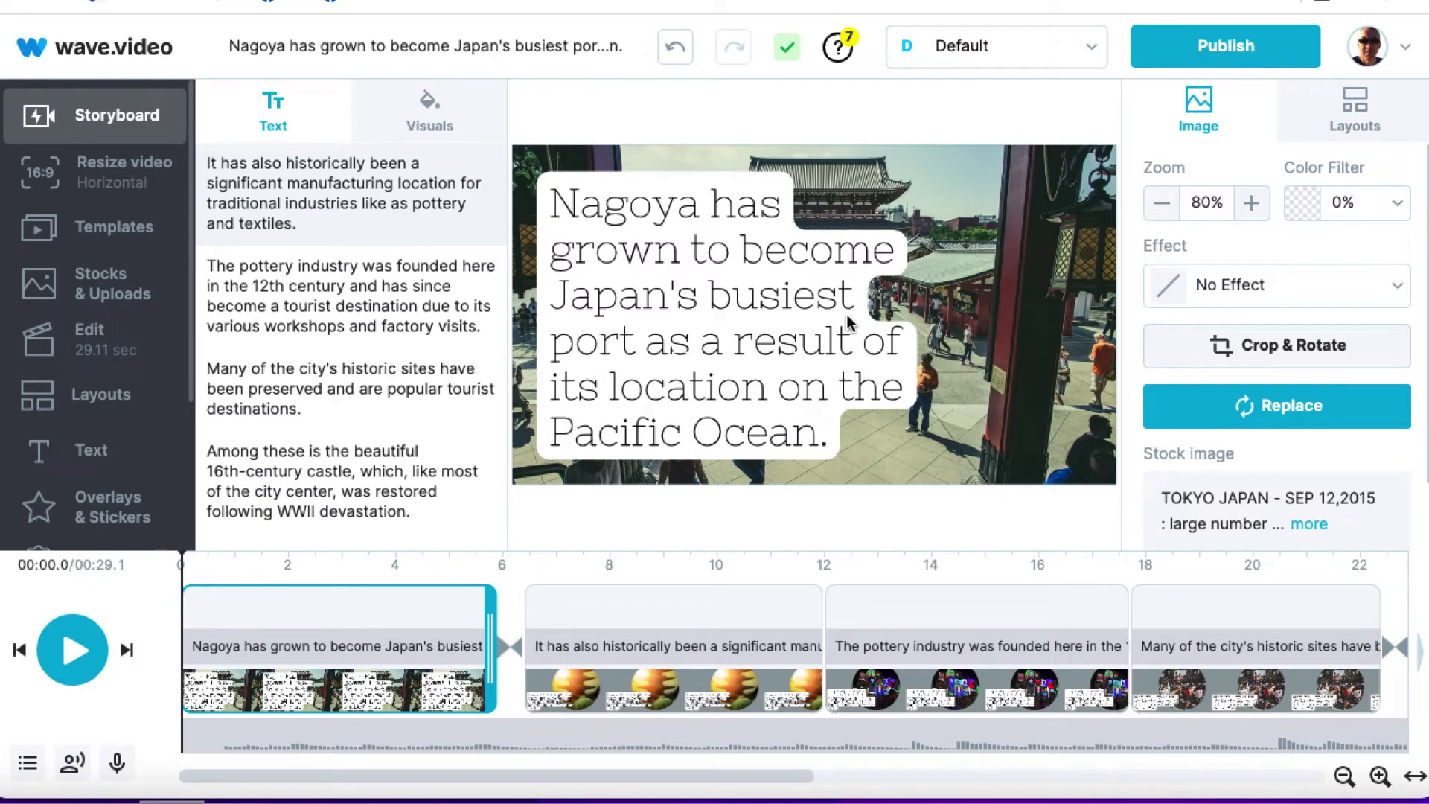
pyautogui.click(511, 657)
pyautogui.click(697, 543)
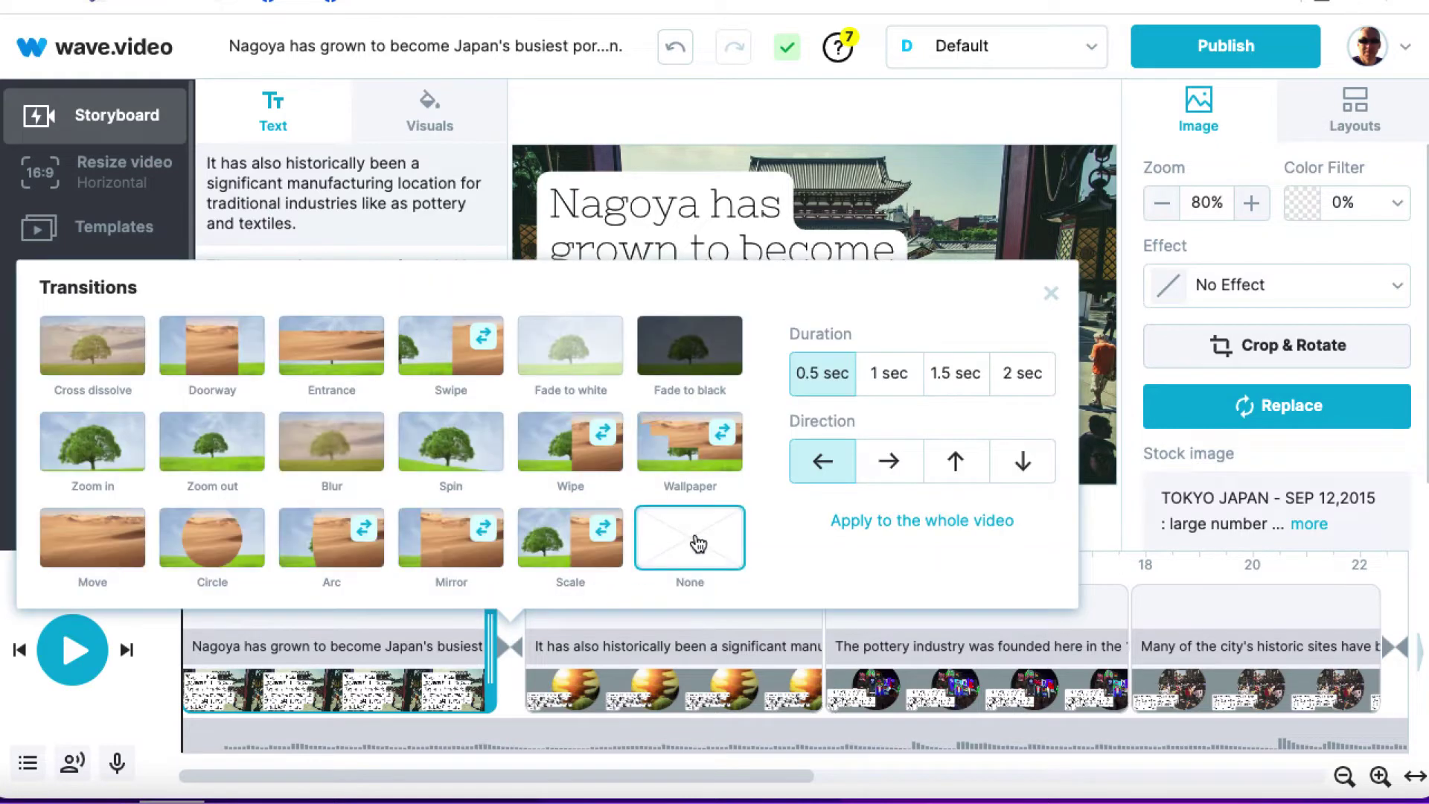
pyautogui.click(890, 521)
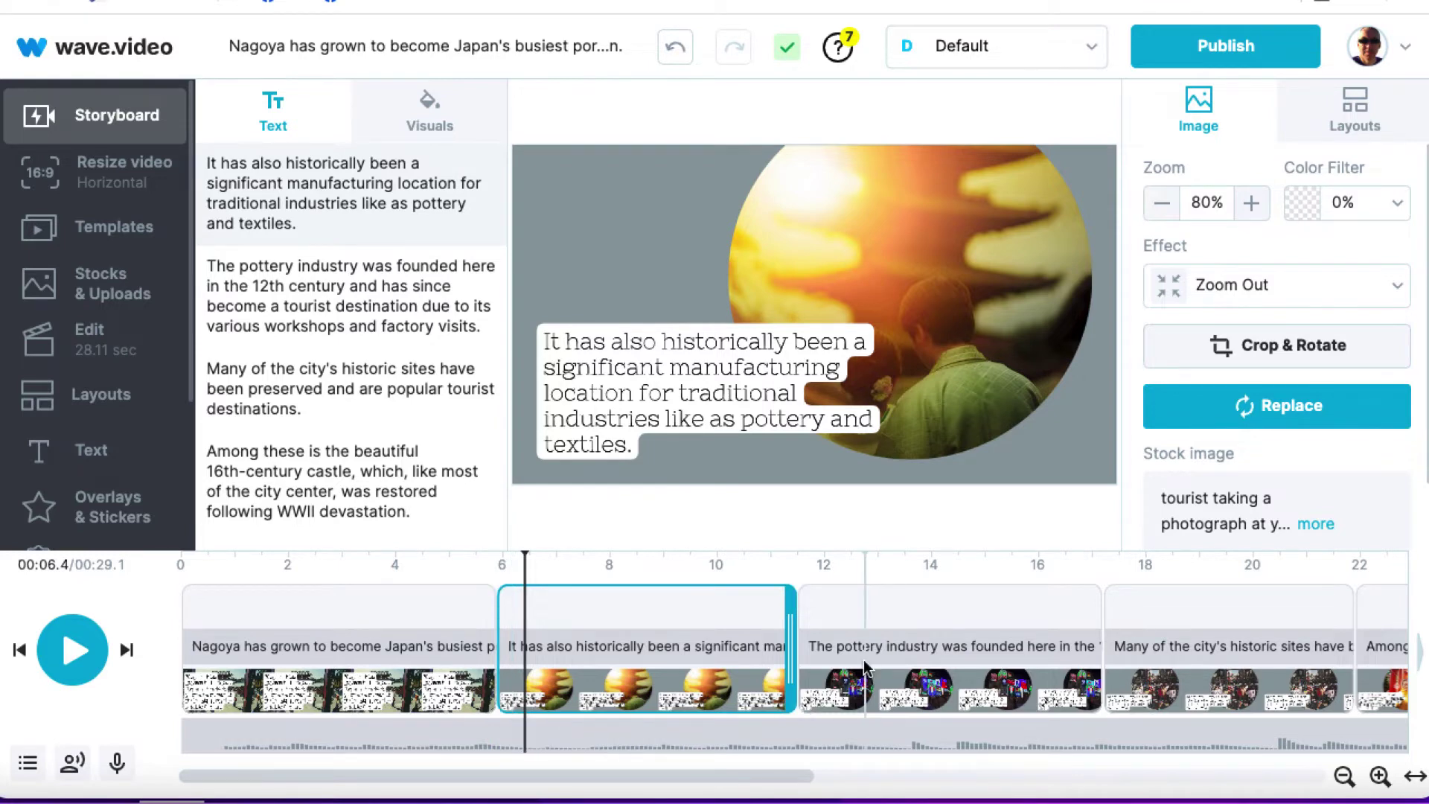
pyautogui.click(854, 745)
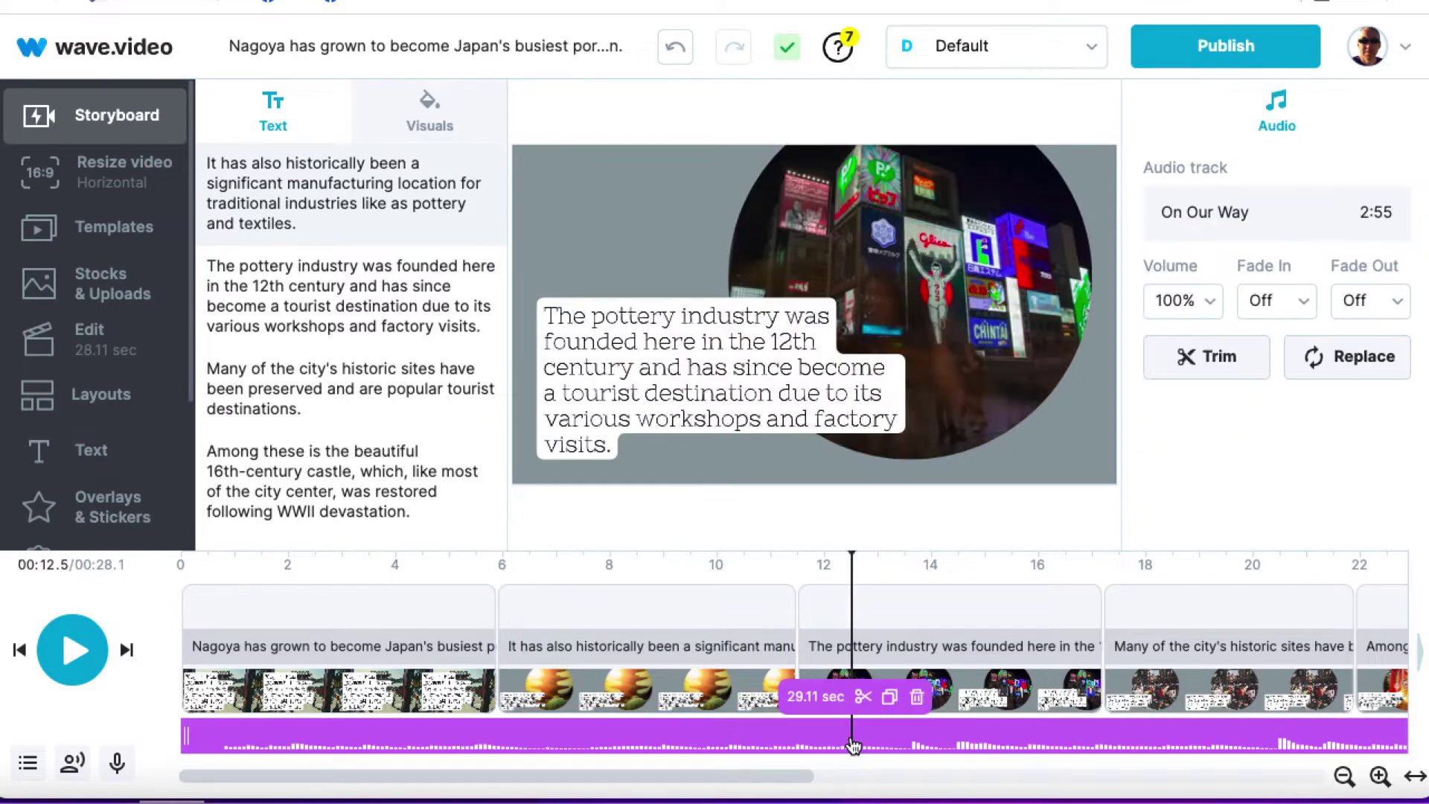
pyautogui.click(917, 698)
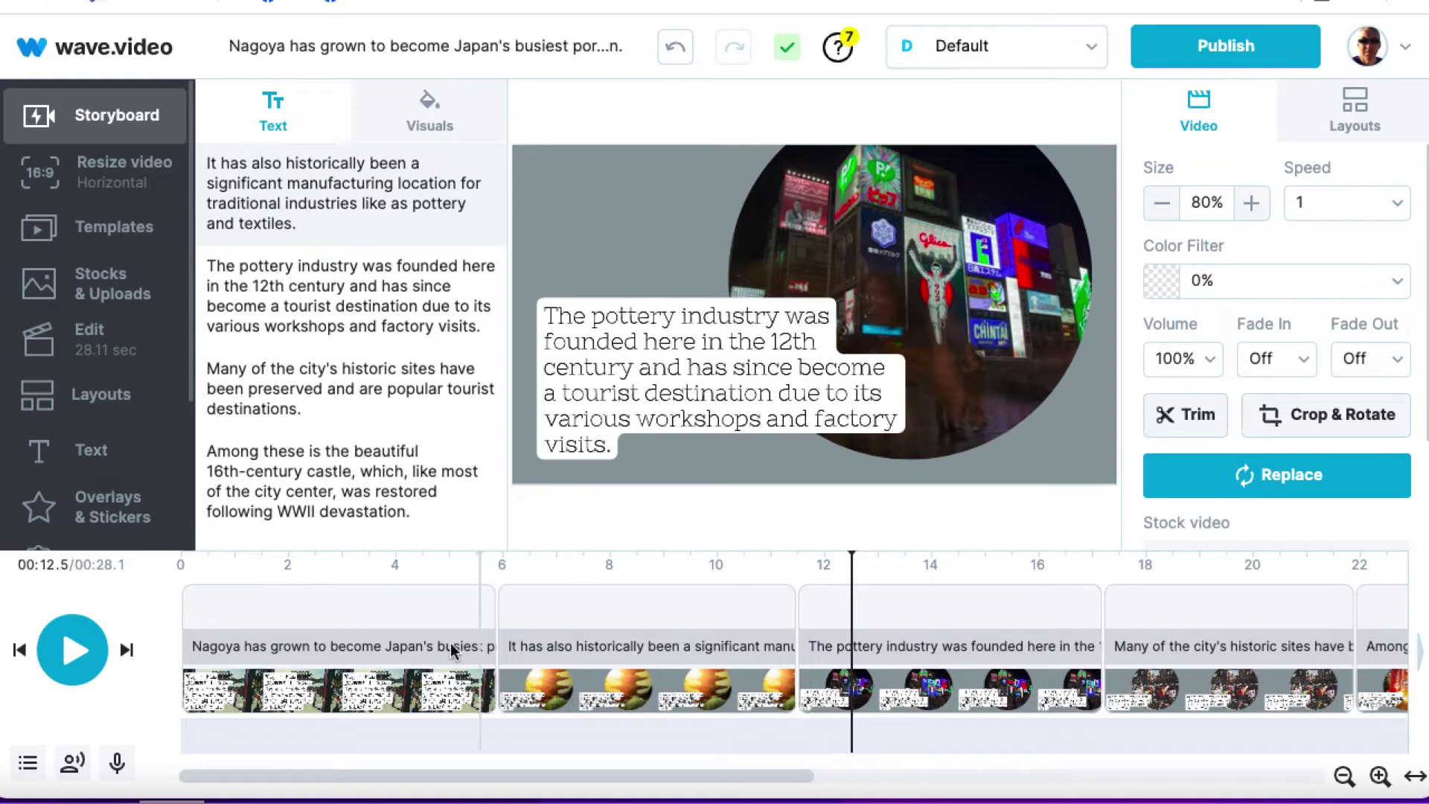
# Set the first scene's caption about Japan's busiest port to the Arial font at size 120
pyautogui.click(338, 570)
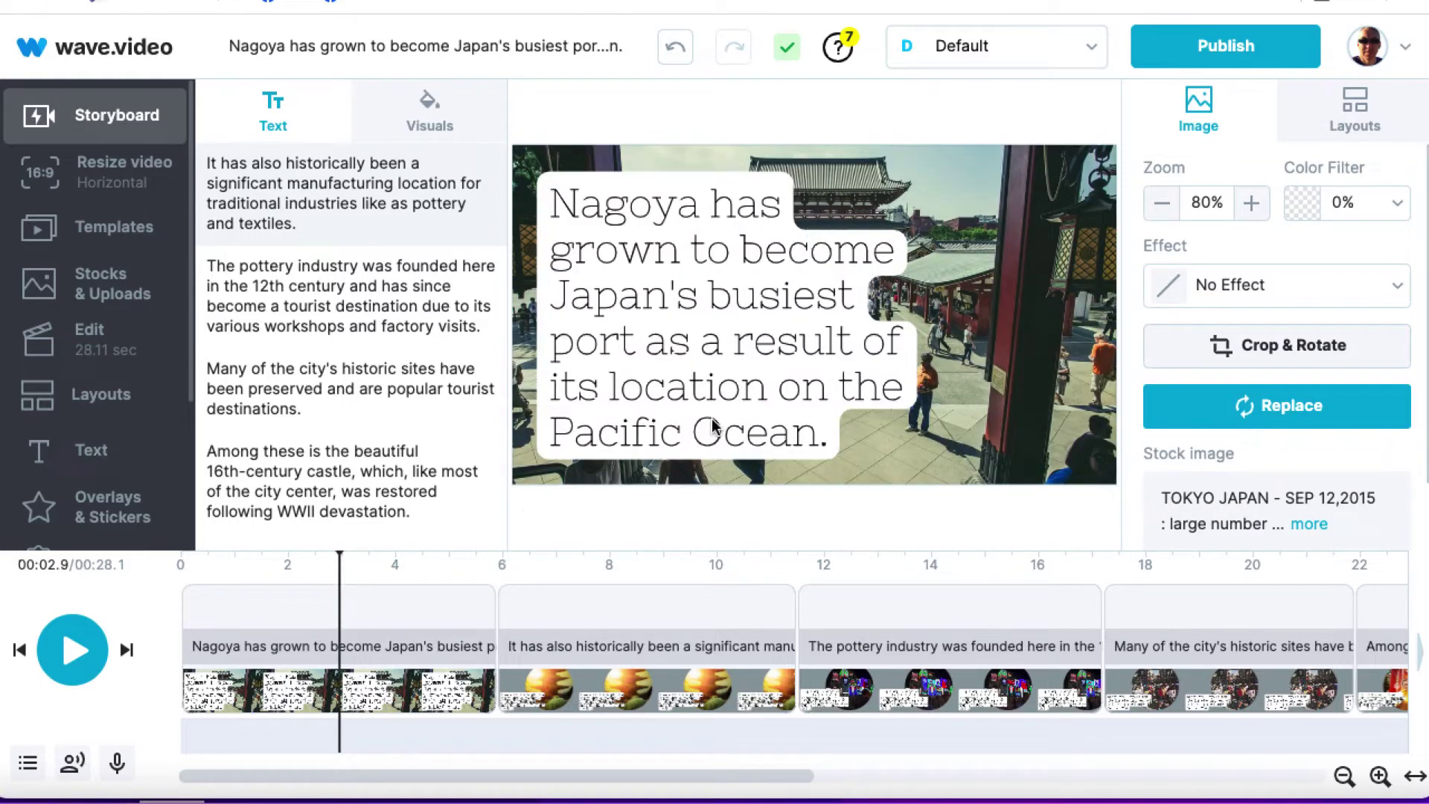
pyautogui.click(711, 336)
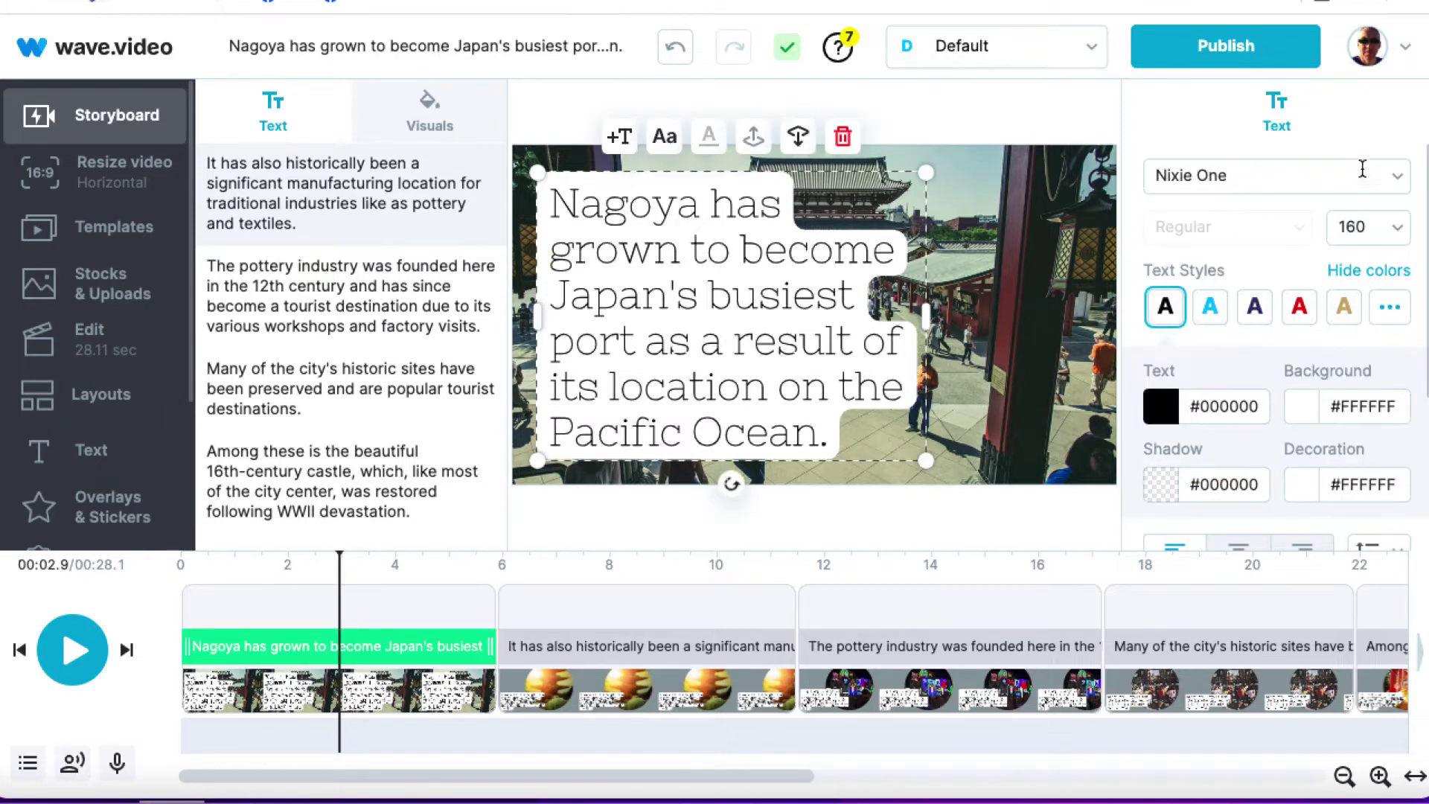
pyautogui.click(1397, 185)
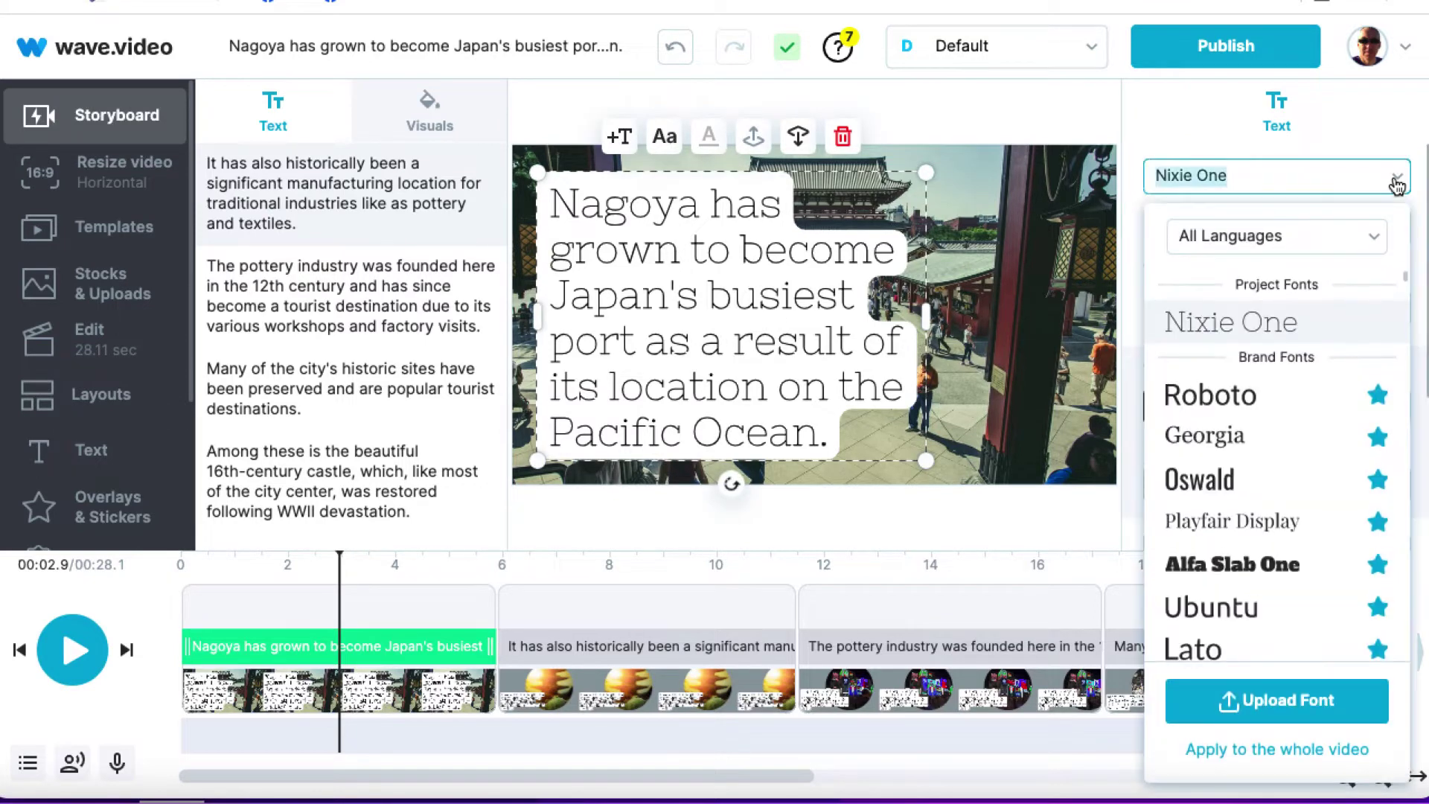
pyautogui.press('BackSpace')
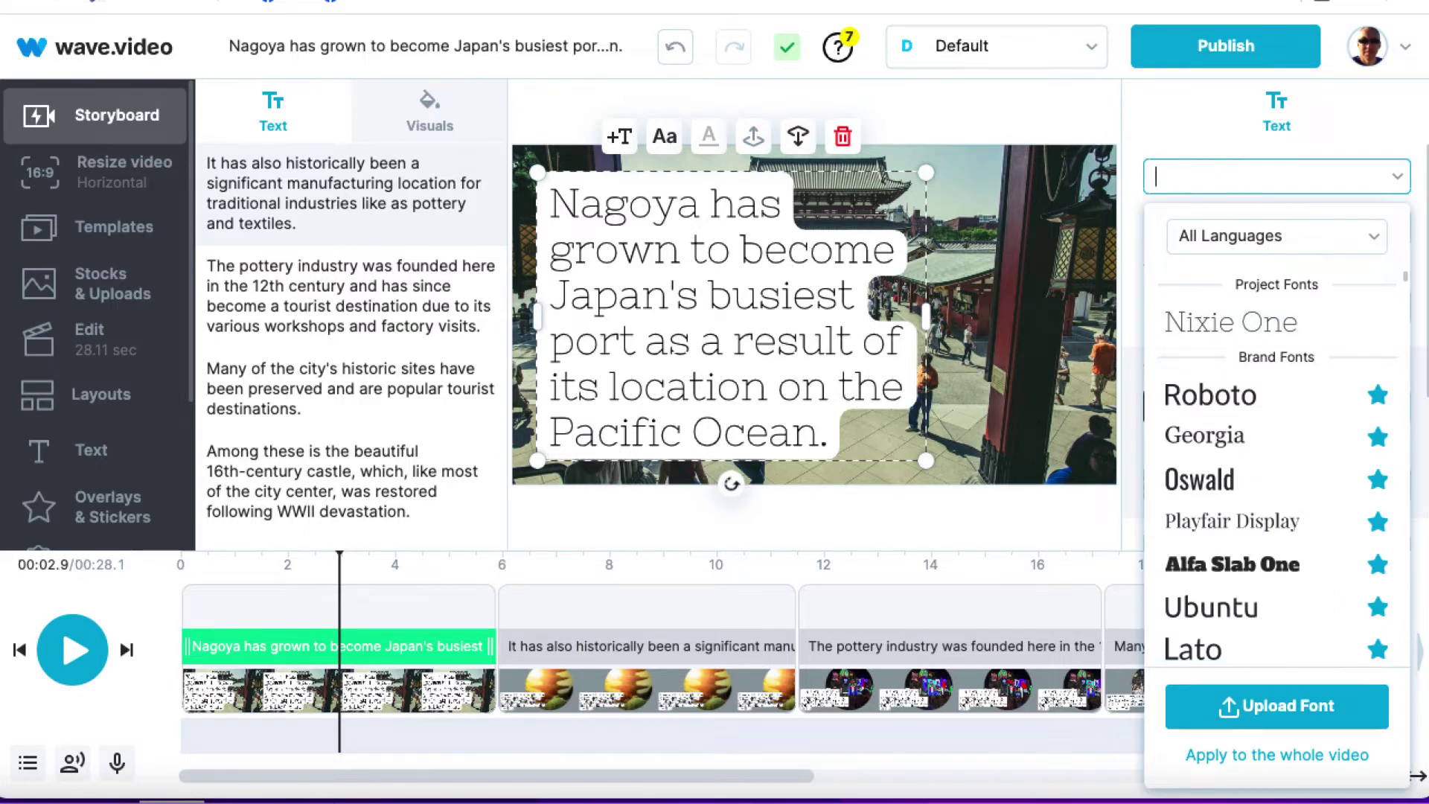
pyautogui.write('arial')
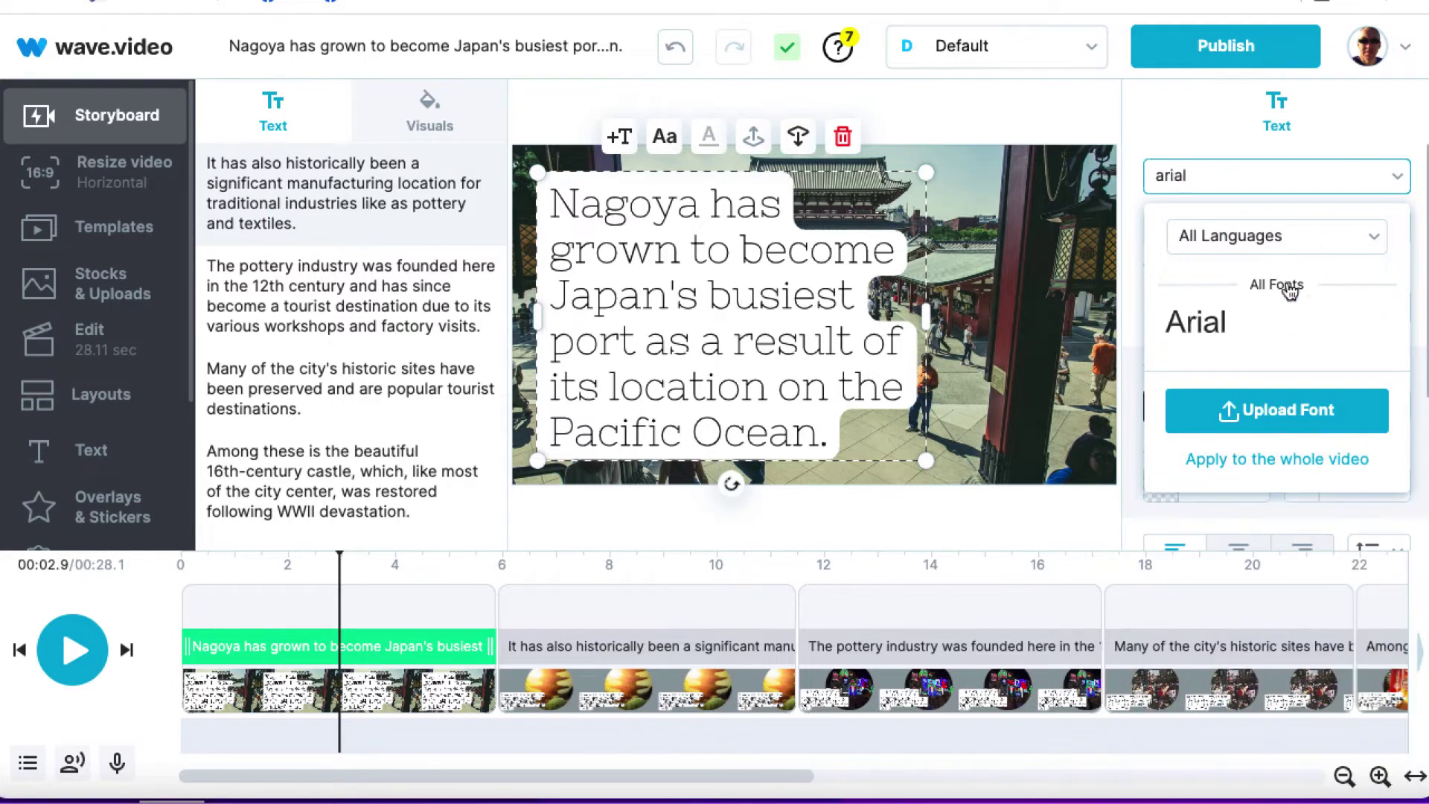
pyautogui.click(1211, 328)
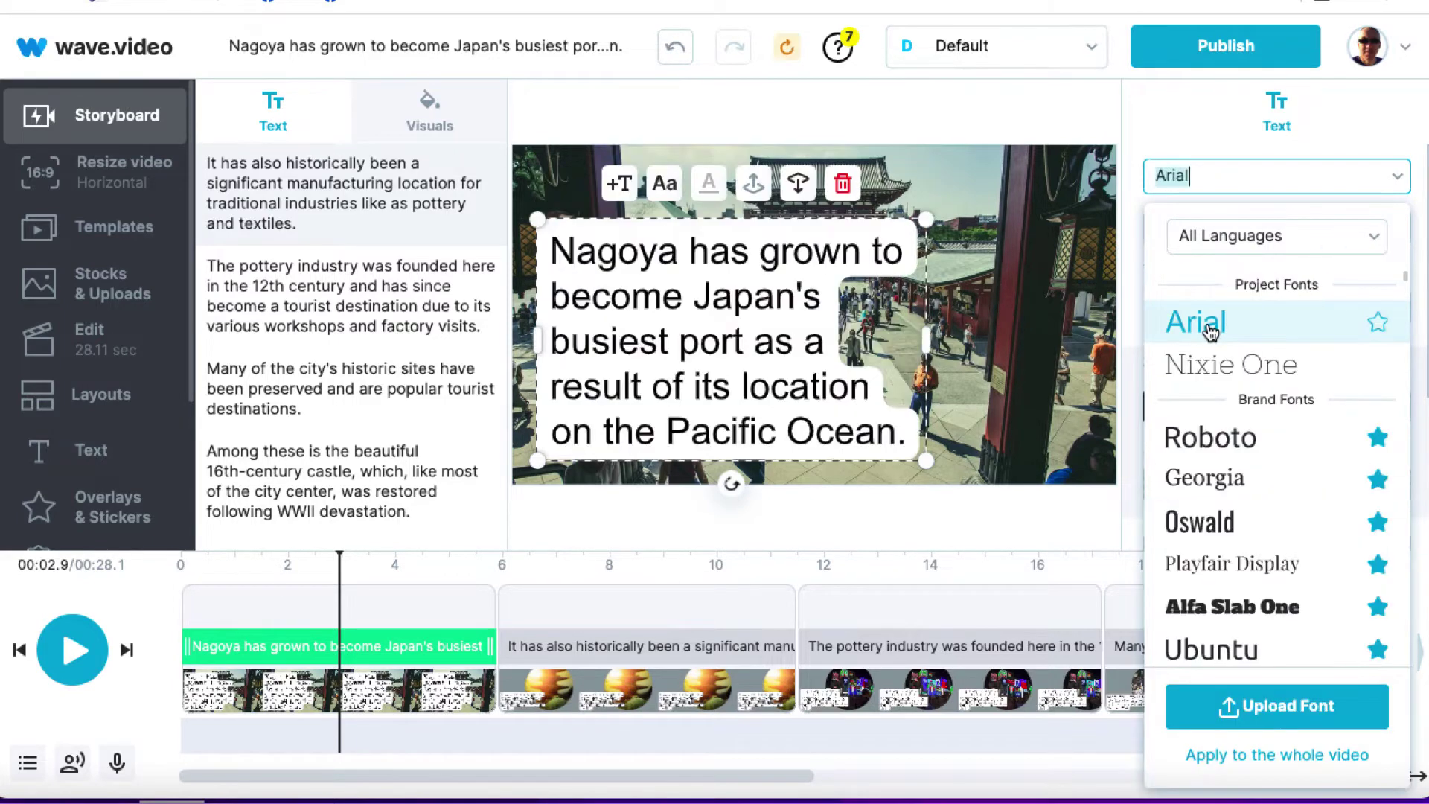
pyautogui.click(1133, 328)
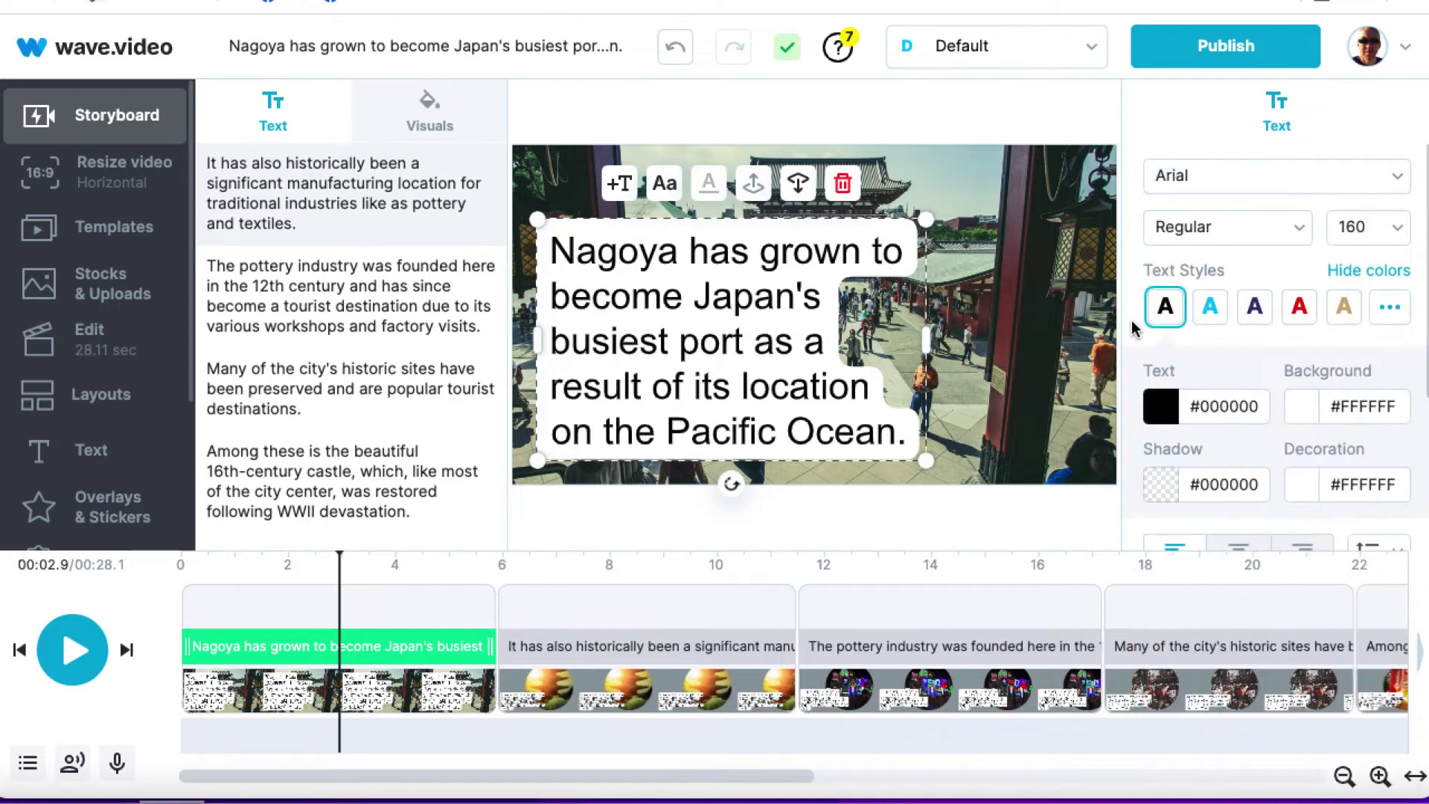
pyautogui.click(1402, 240)
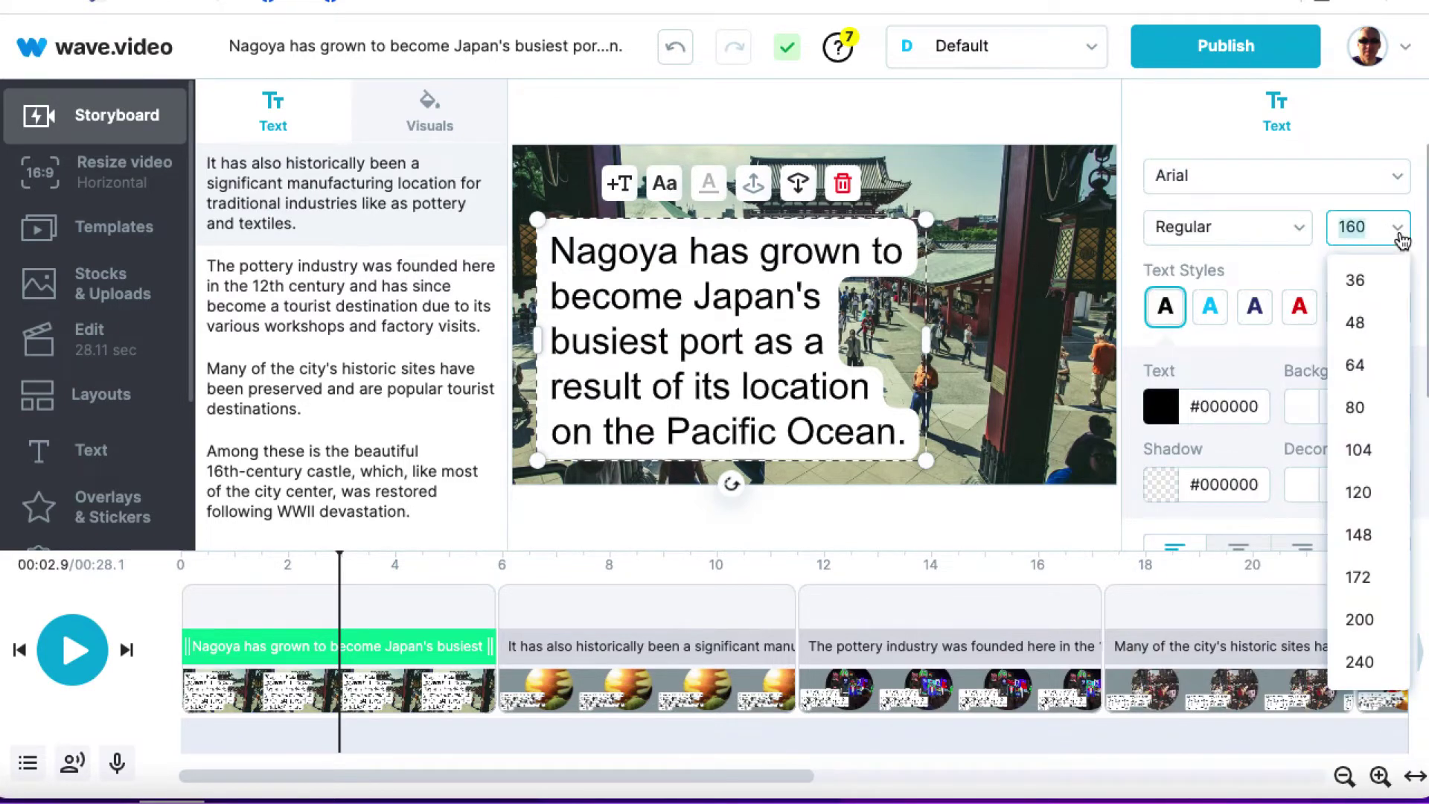
pyautogui.click(1372, 490)
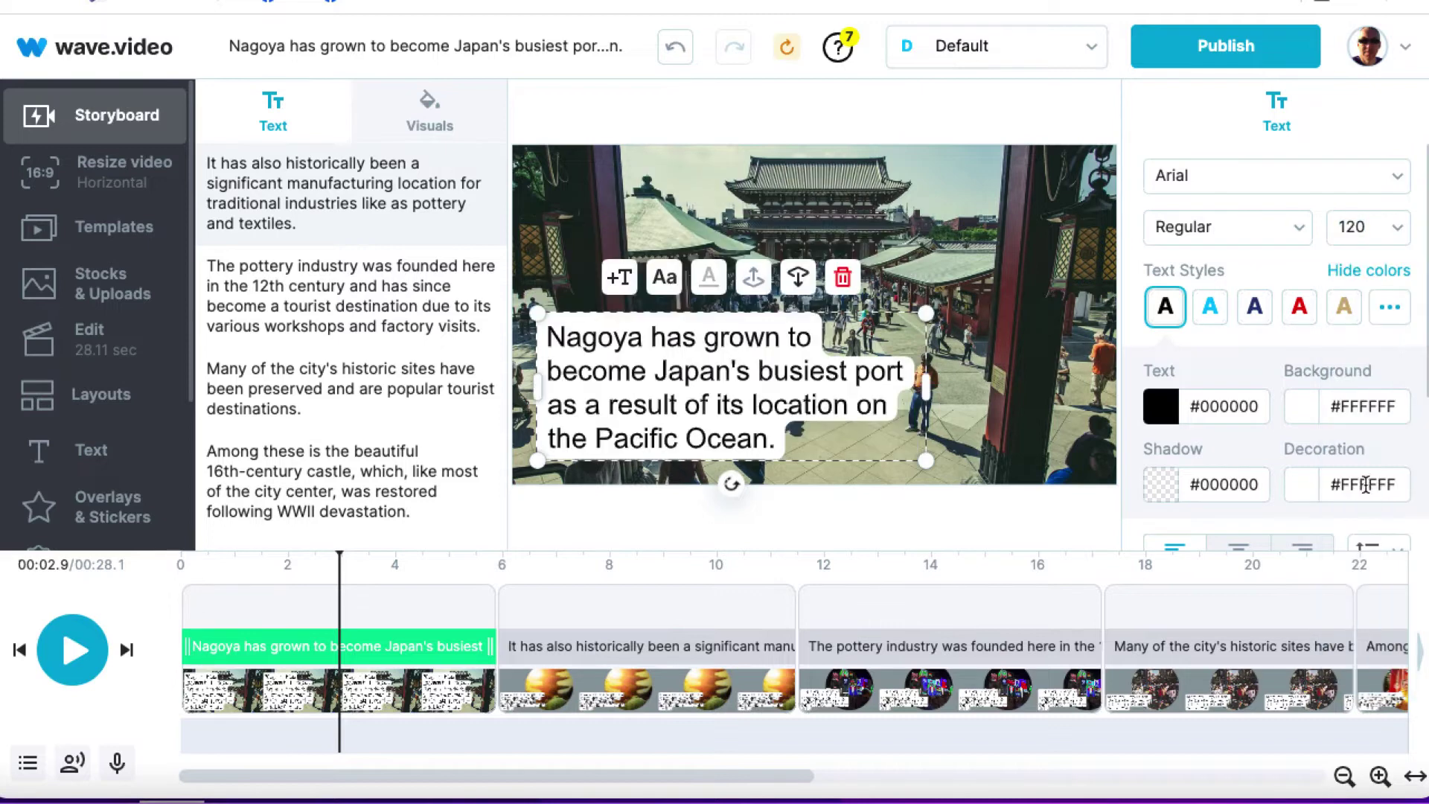
# Center-align the first scene's caption and set its text effect to No effect
pyautogui.scroll(-3, 1161, 380)
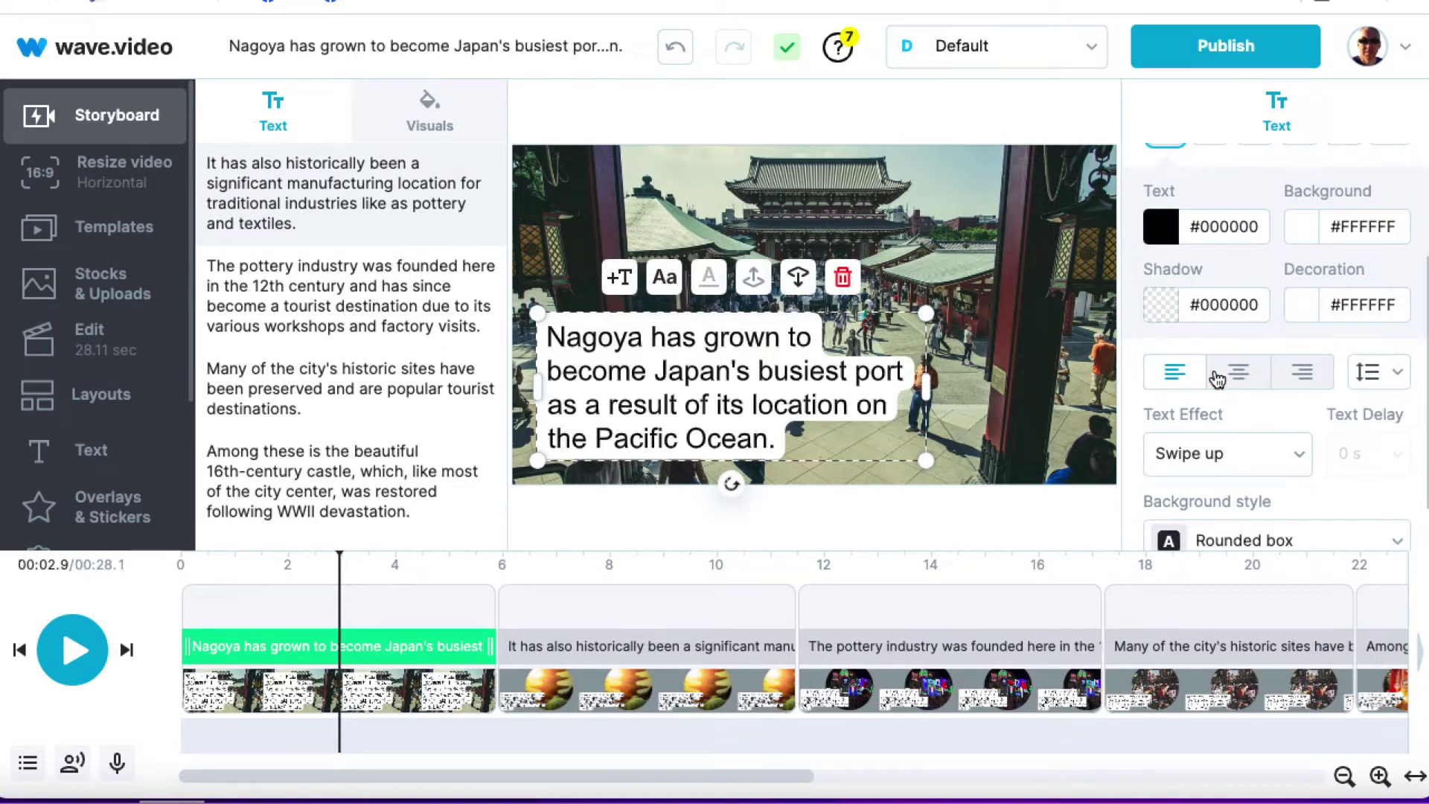
pyautogui.click(1240, 379)
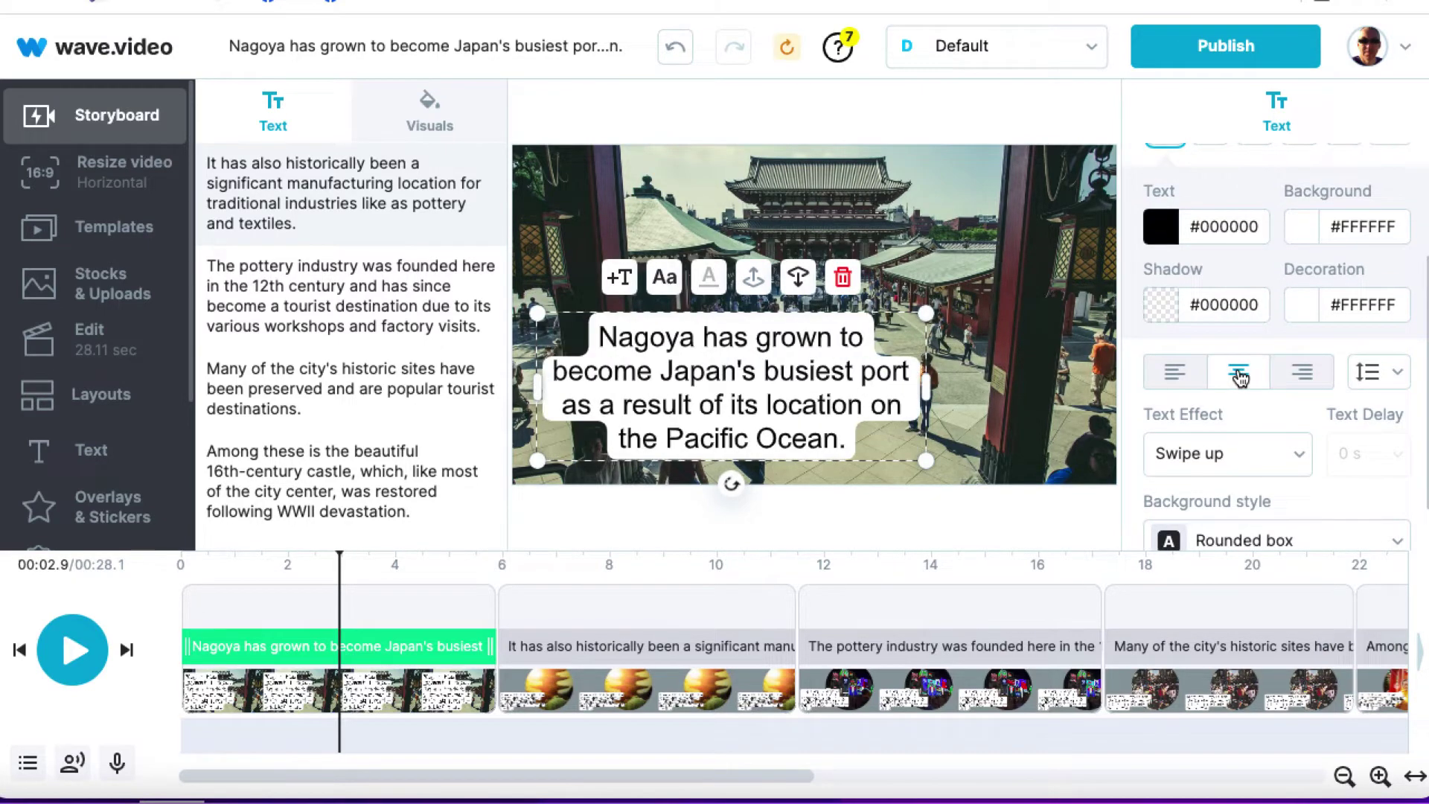
pyautogui.click(1244, 467)
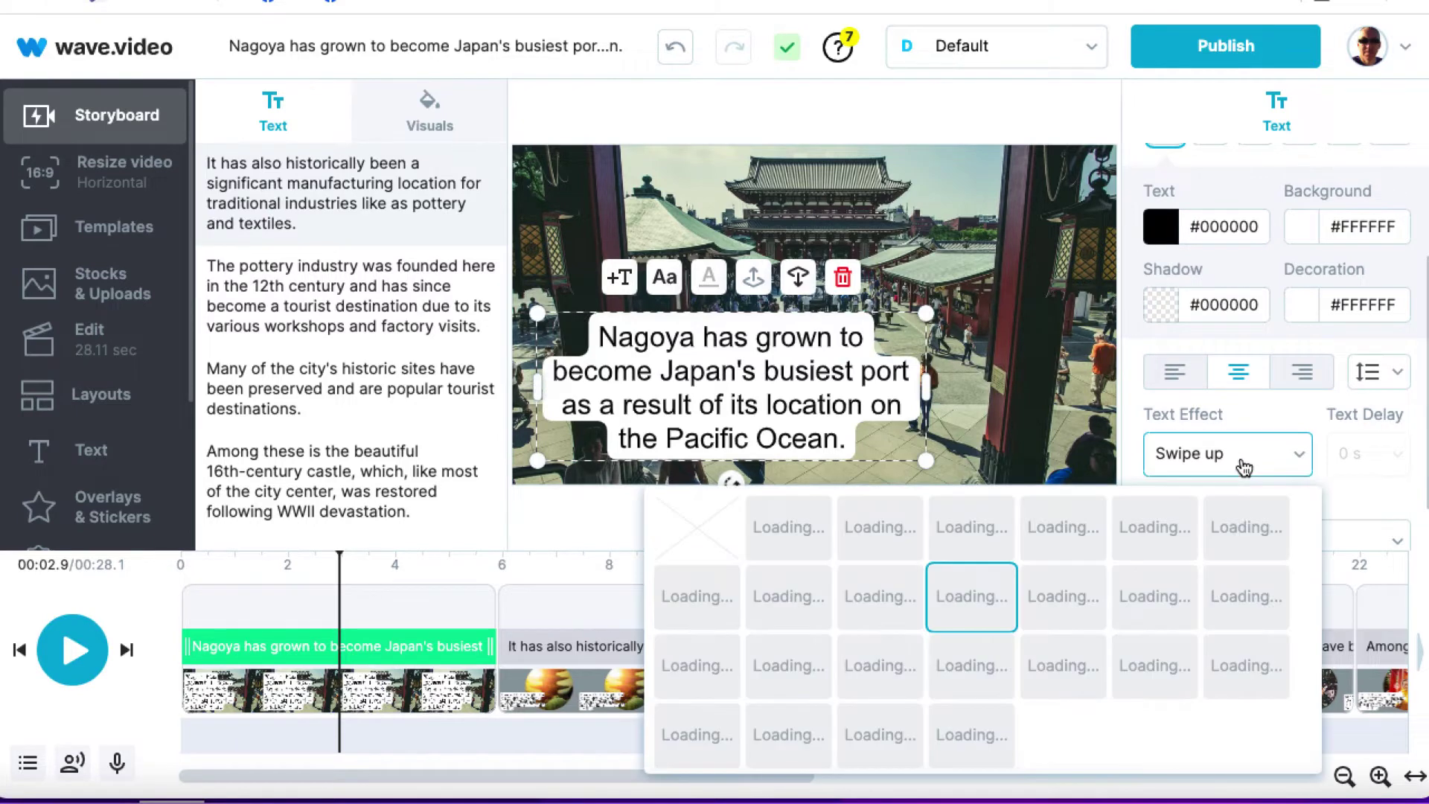
pyautogui.click(710, 532)
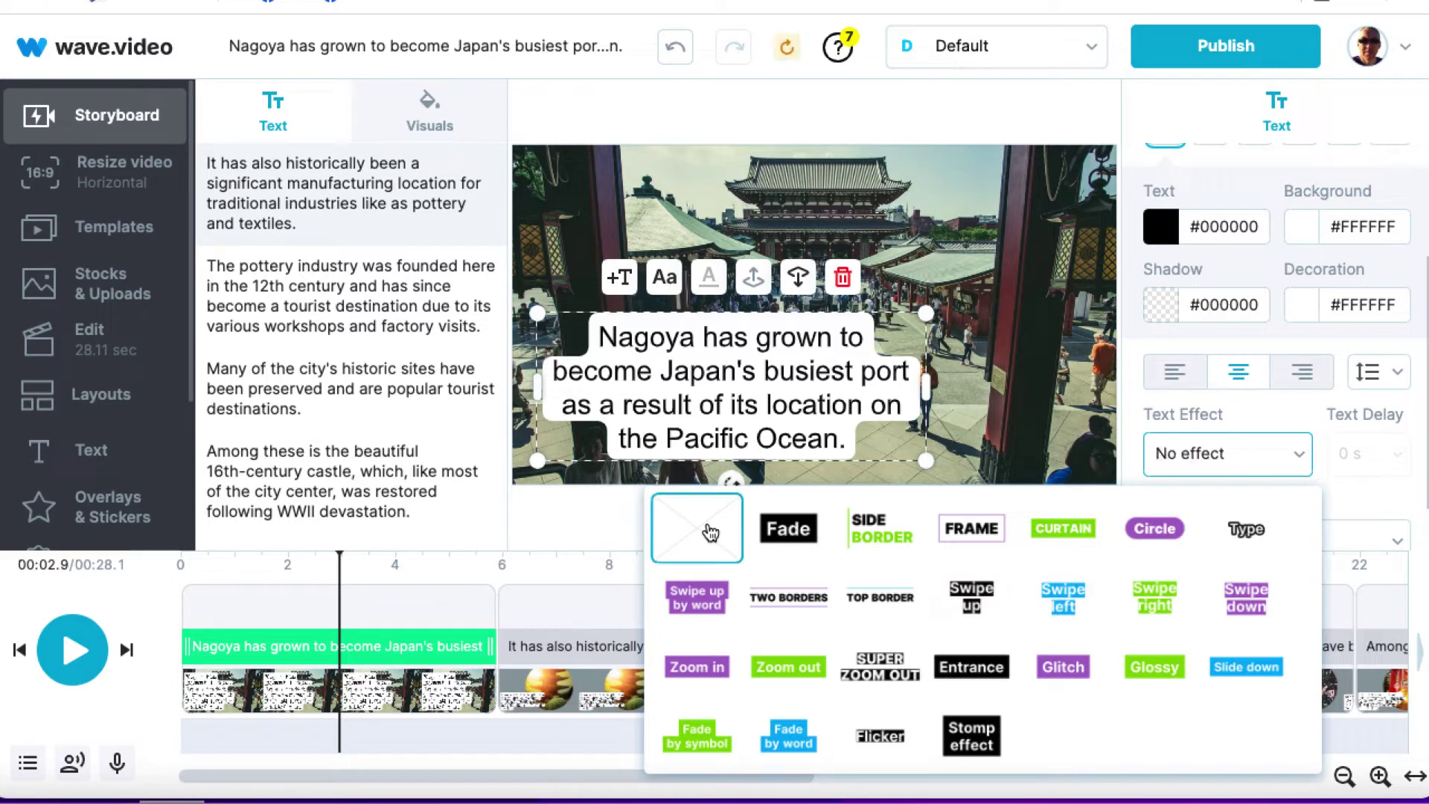
pyautogui.click(1137, 431)
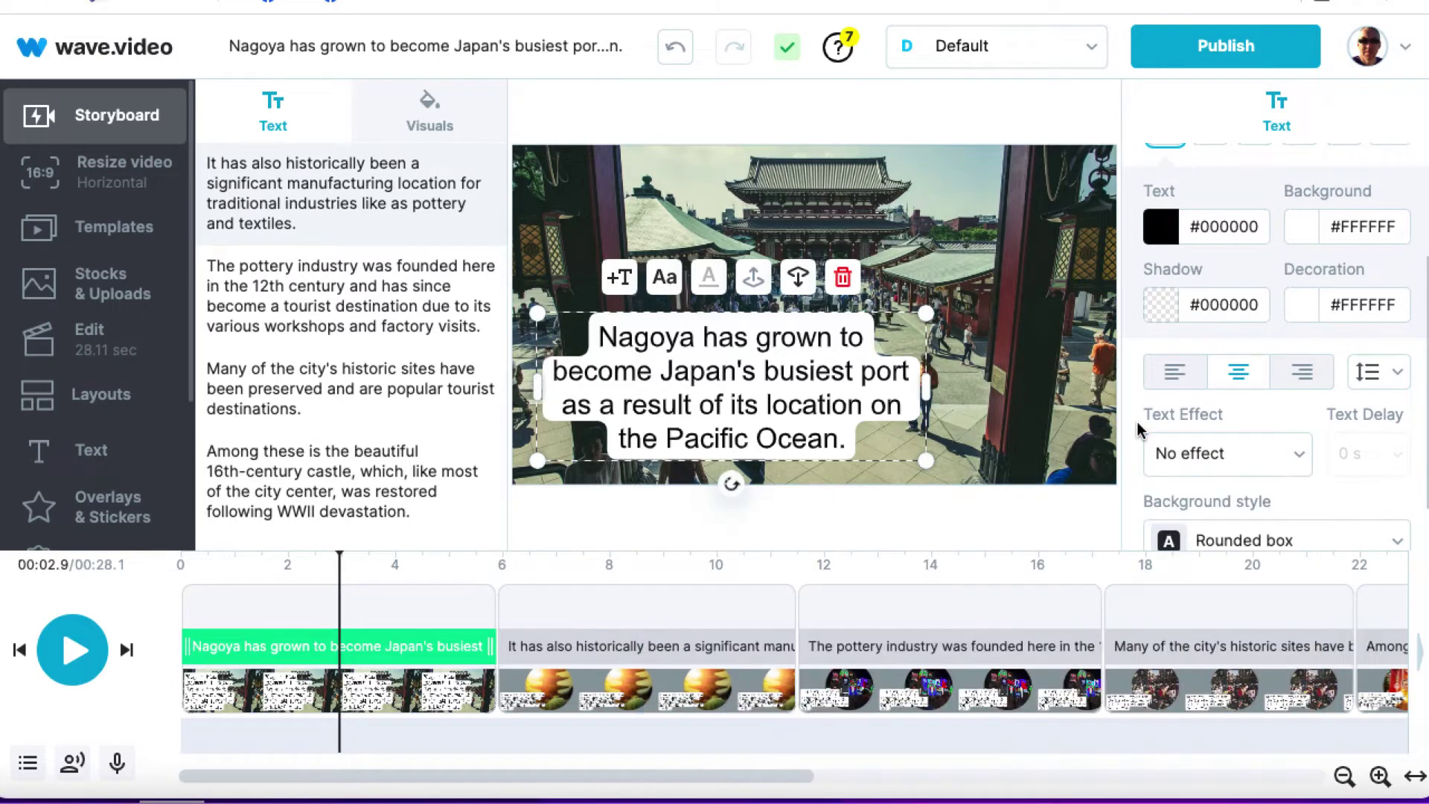
# Set the caption's background style to Classic box and apply the text styling to the whole video
pyautogui.scroll(-1, 1192, 447)
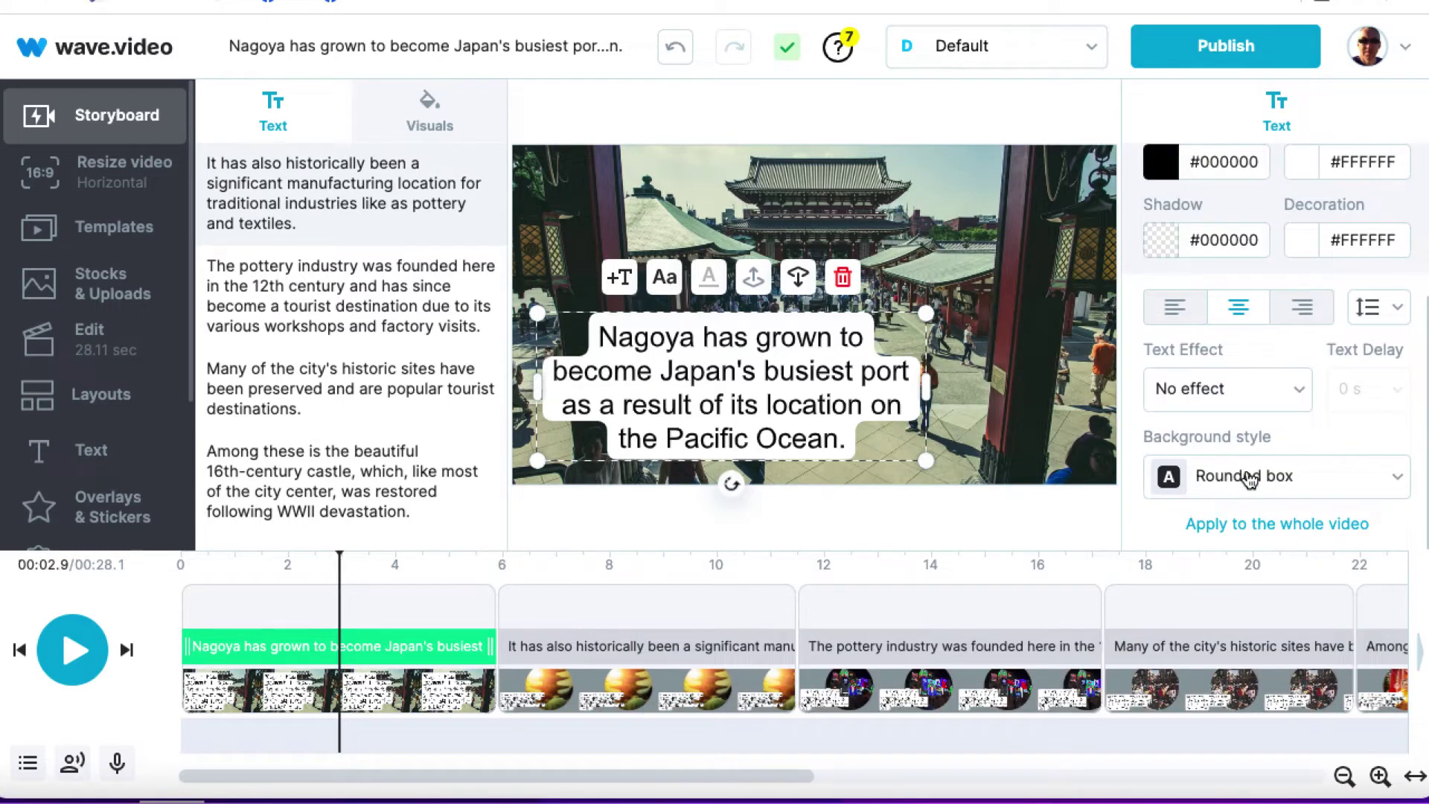
pyautogui.click(1251, 479)
pyautogui.click(1245, 587)
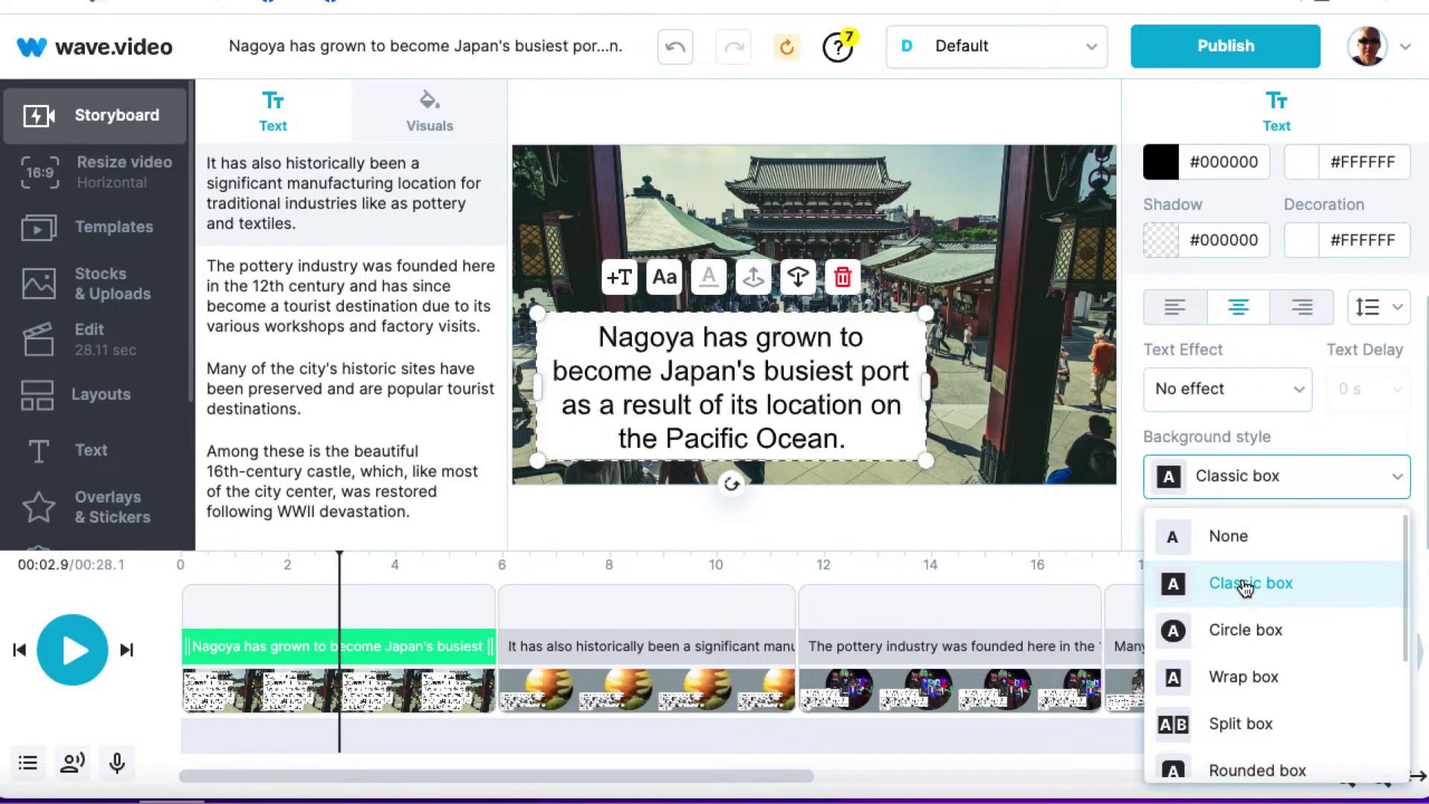
pyautogui.click(1134, 365)
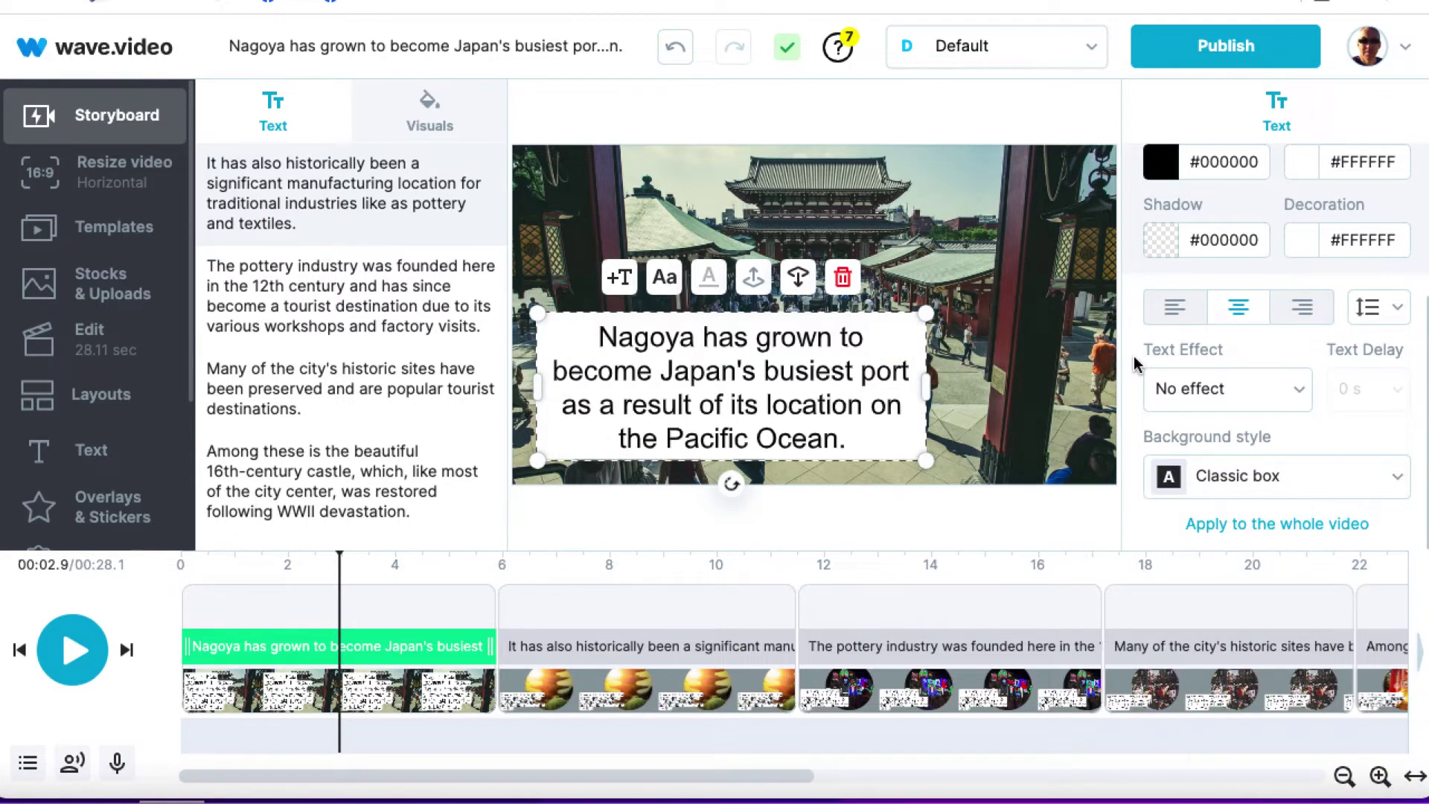
pyautogui.click(1235, 526)
# Move the first scene's caption to the lower edge of the frame and widen its box to the full frame width
pyautogui.moveTo(698, 374); pyautogui.dragTo(799, 395)
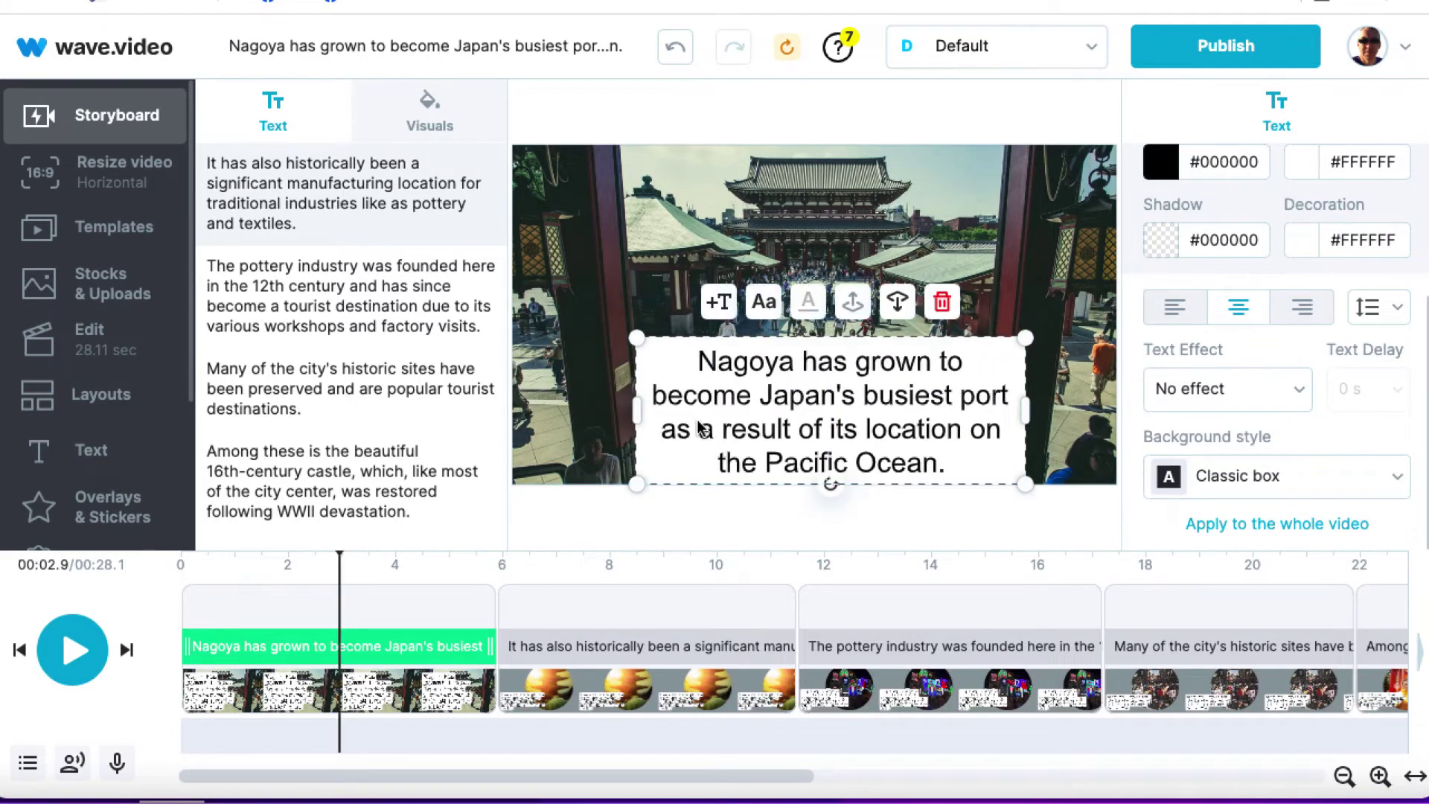
pyautogui.moveTo(634, 411); pyautogui.dragTo(496, 413)
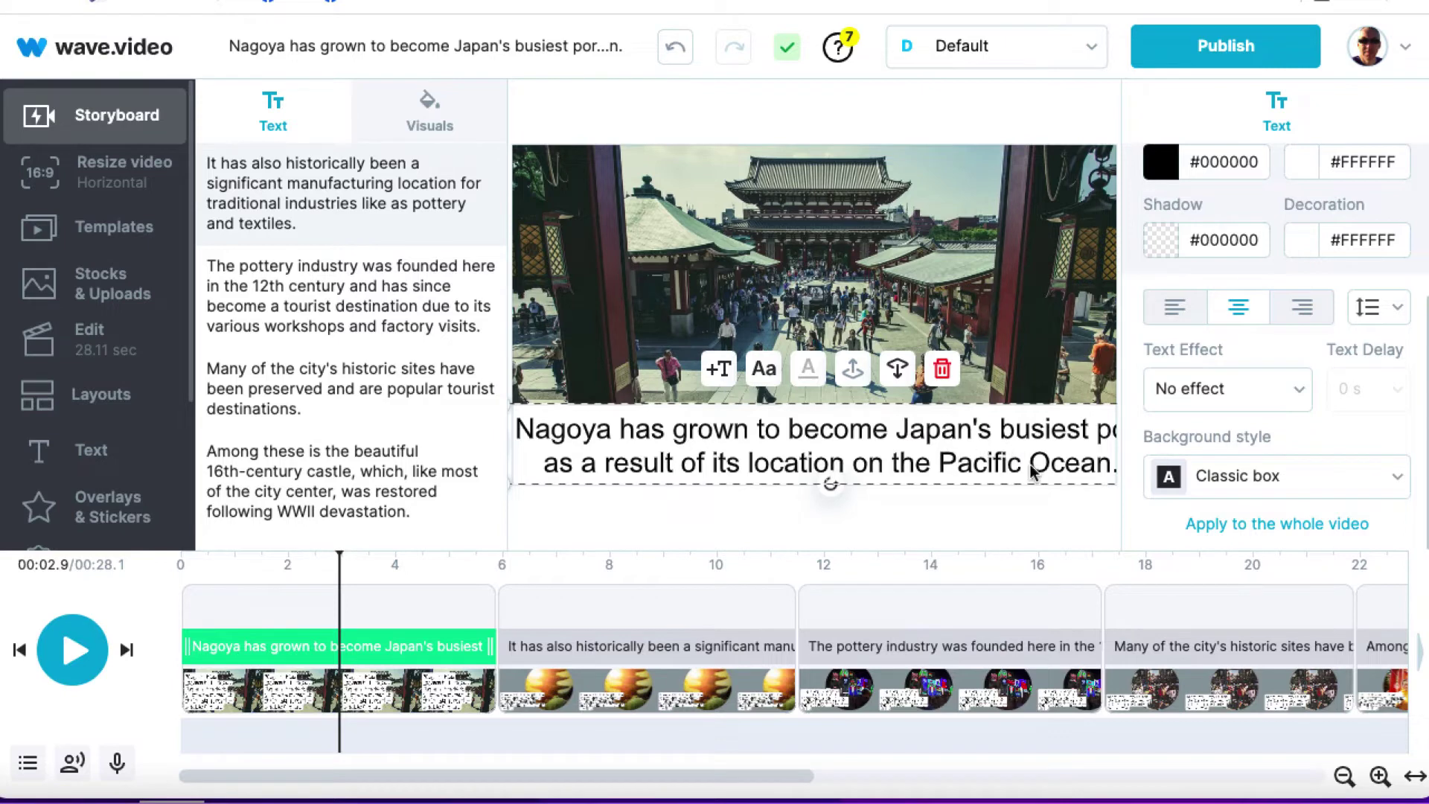
# Remove "as a result of its location on the Pacific Ocean." from the first caption and break the remaining line before "Japan's busiest port"
pyautogui.click(568, 435)
pyautogui.moveTo(540, 465); pyautogui.dragTo(1119, 477)
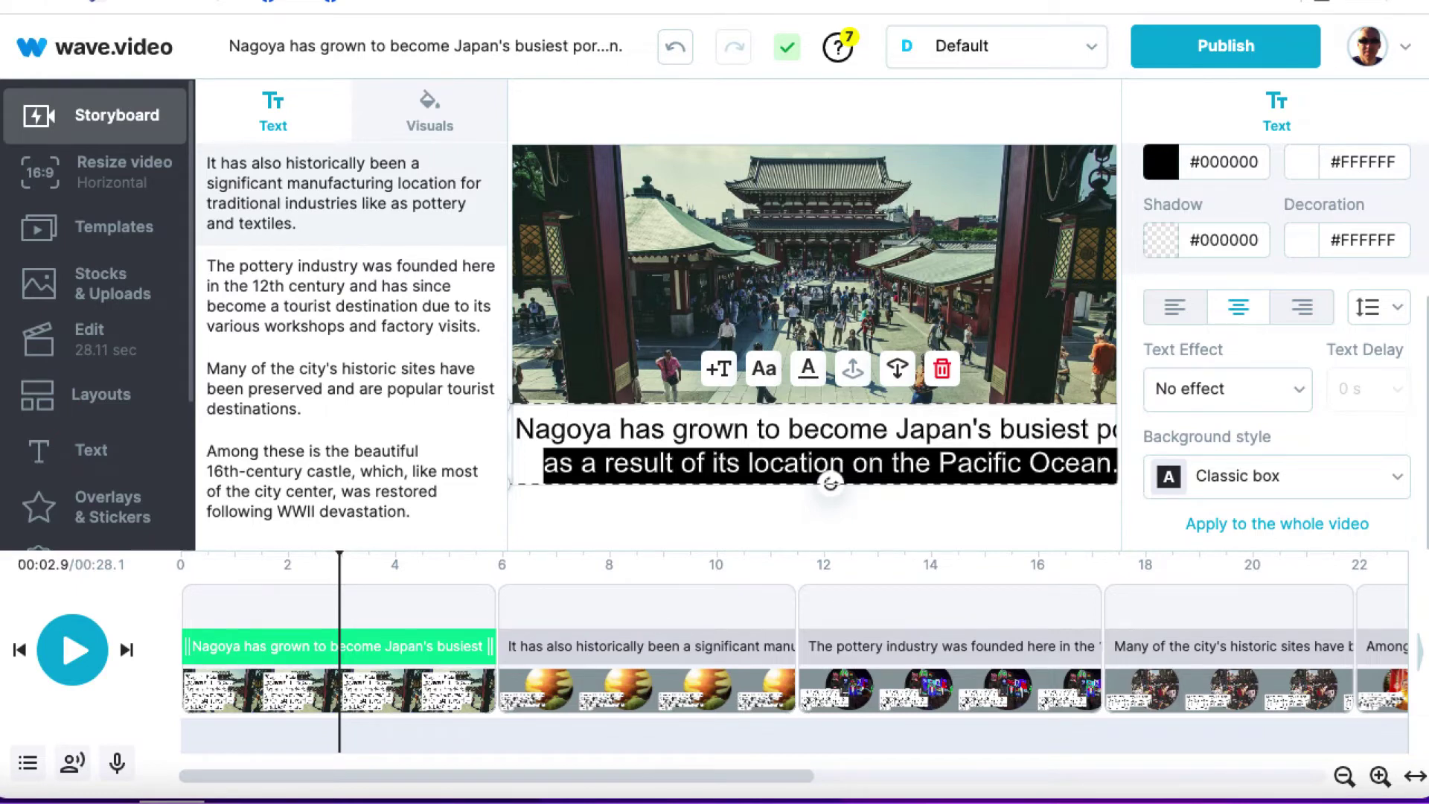
pyautogui.press('BackSpace')
pyautogui.click(996, 467)
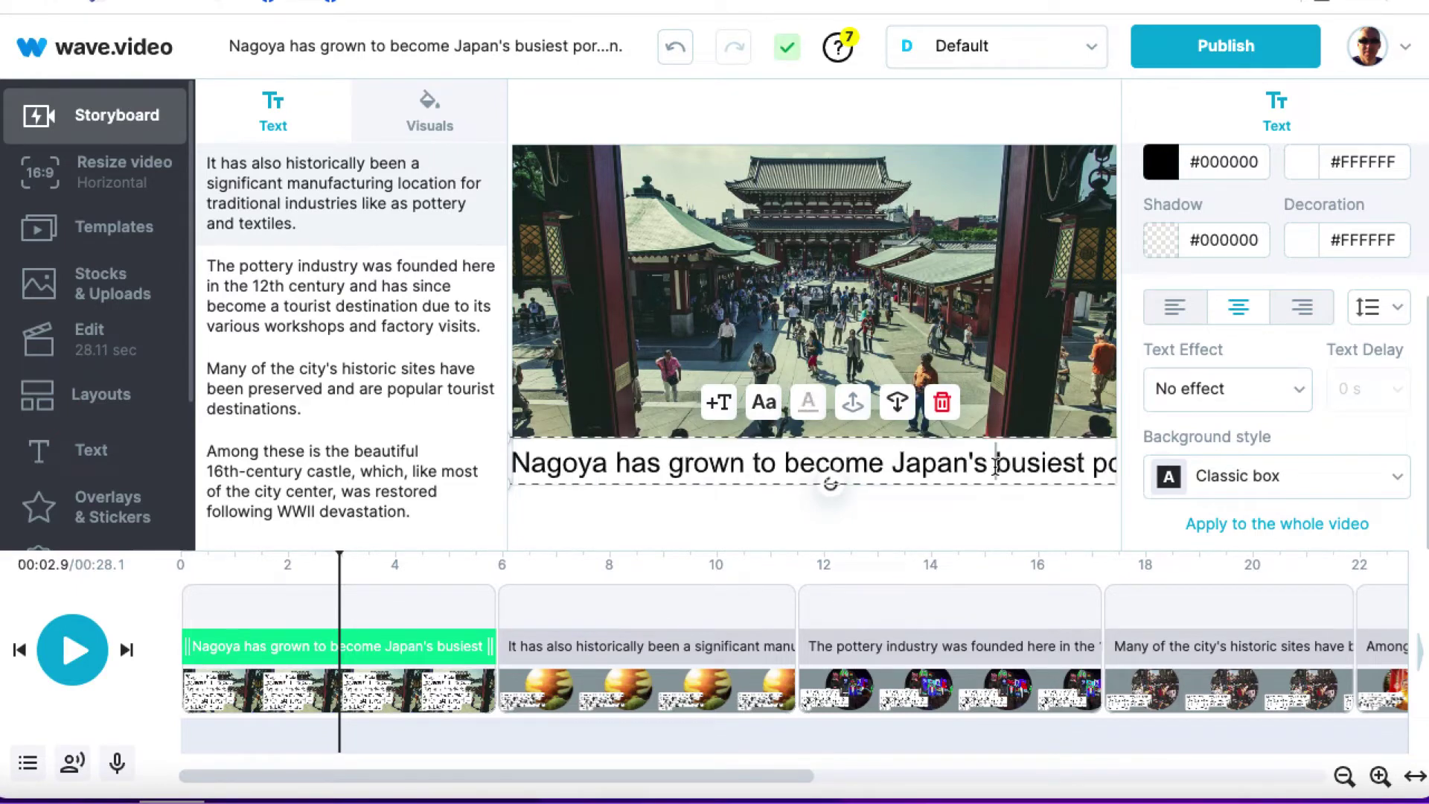
pyautogui.press('Return')
pyautogui.click(970, 429)
pyautogui.press('Return')
pyautogui.press('Down')
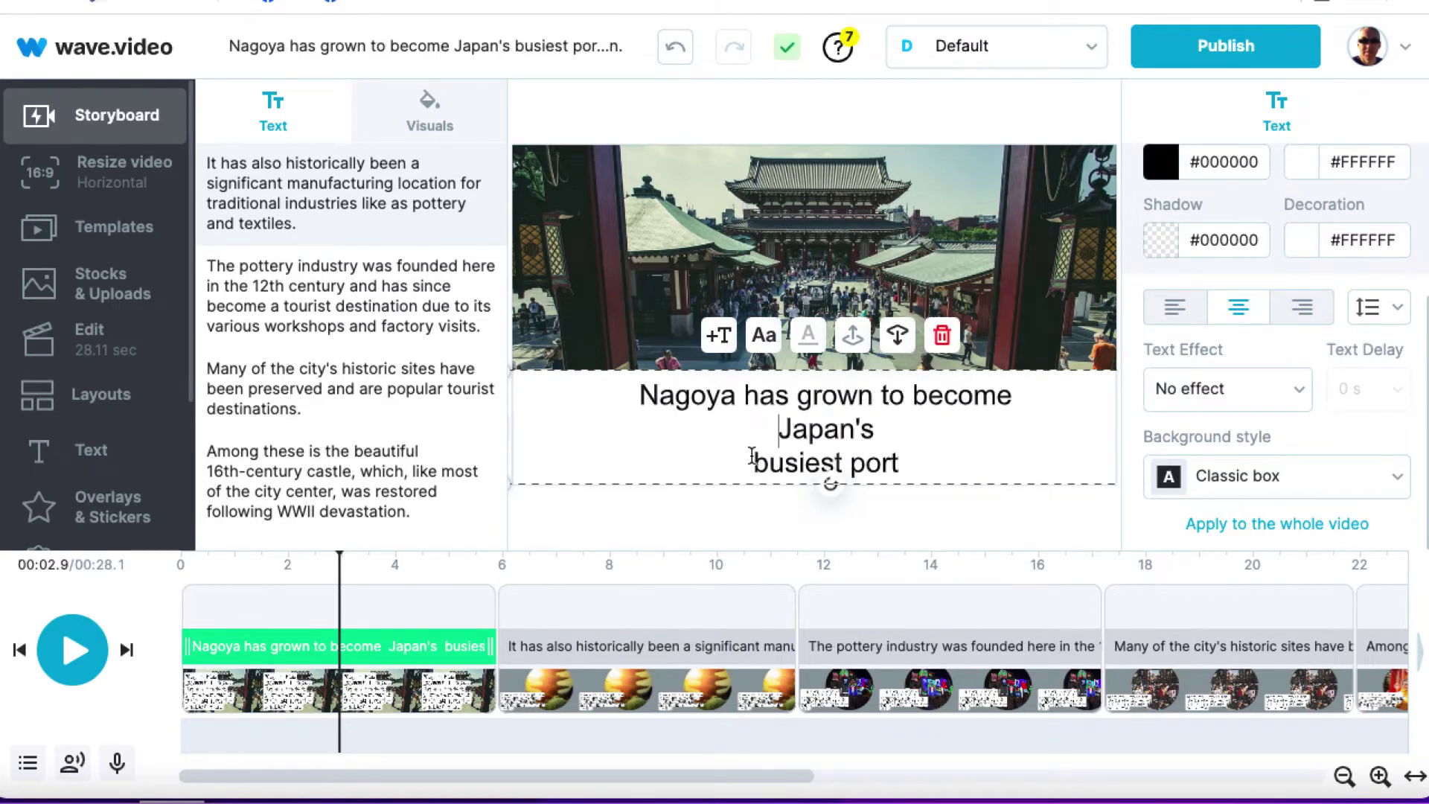
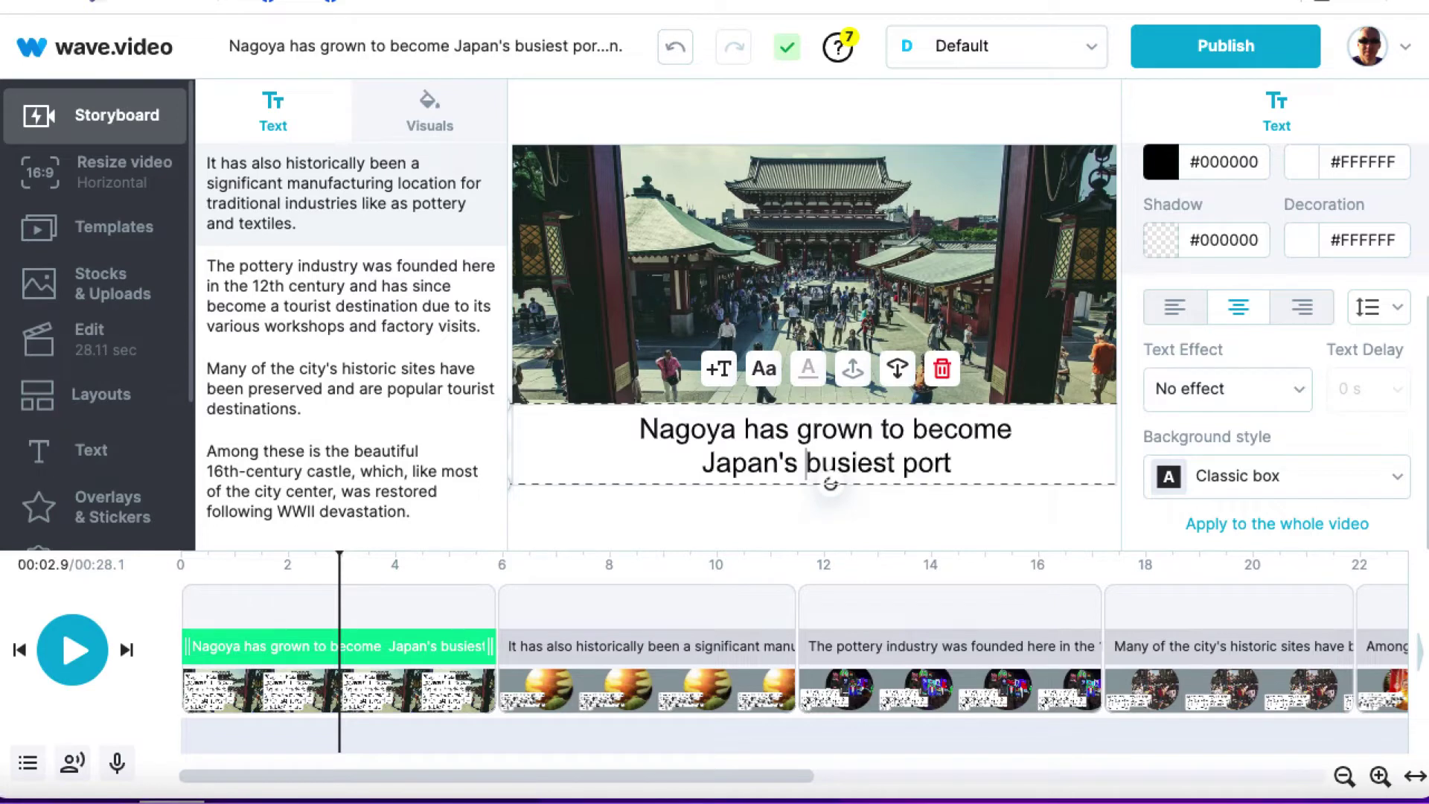
# Shorten the first caption to end at about 3.7 s and add a following text reading "as a result of its location on the Pacific Ocean."
pyautogui.moveTo(488, 640); pyautogui.dragTo(376, 646)
pyautogui.click(431, 647)
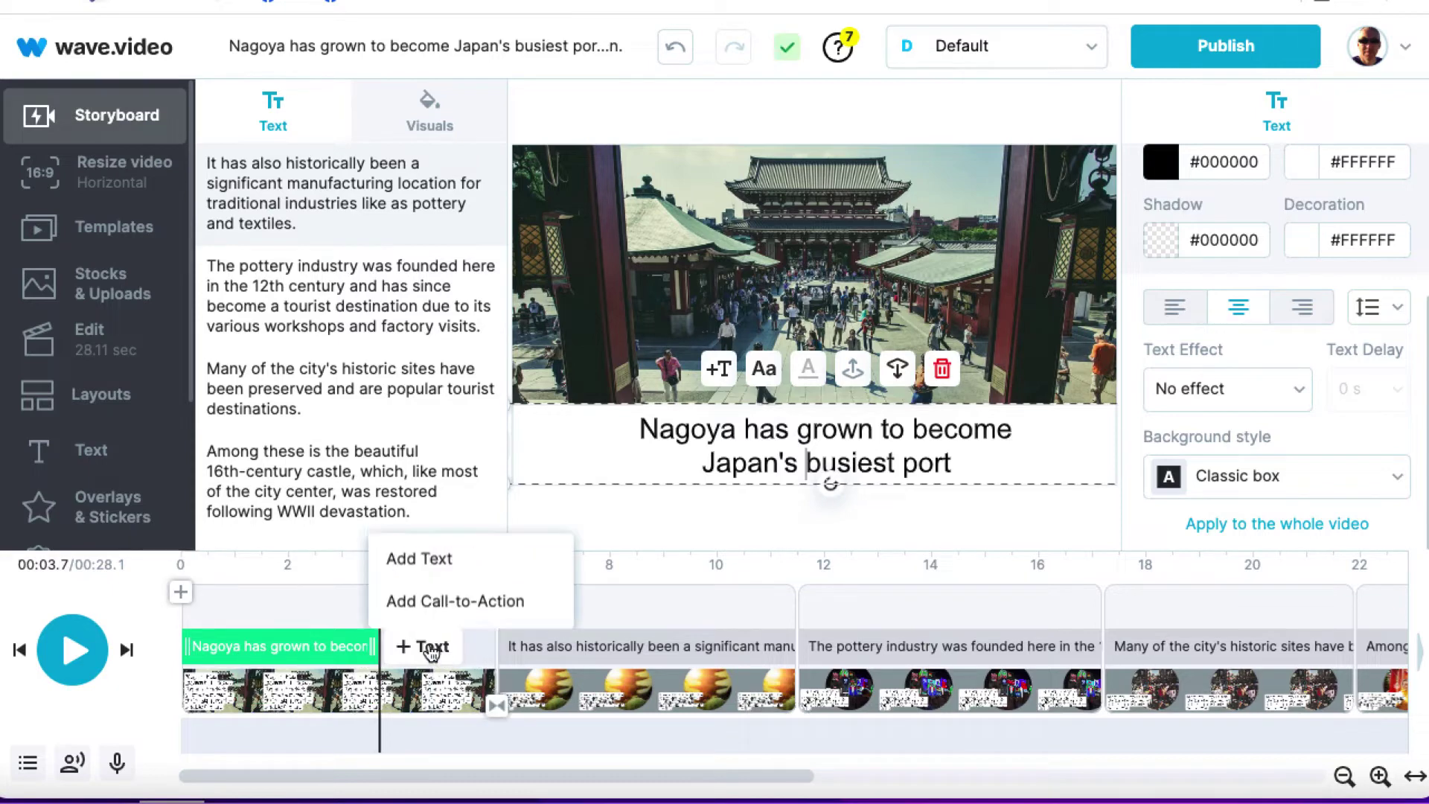
pyautogui.click(472, 555)
pyautogui.doubleClick(910, 466)
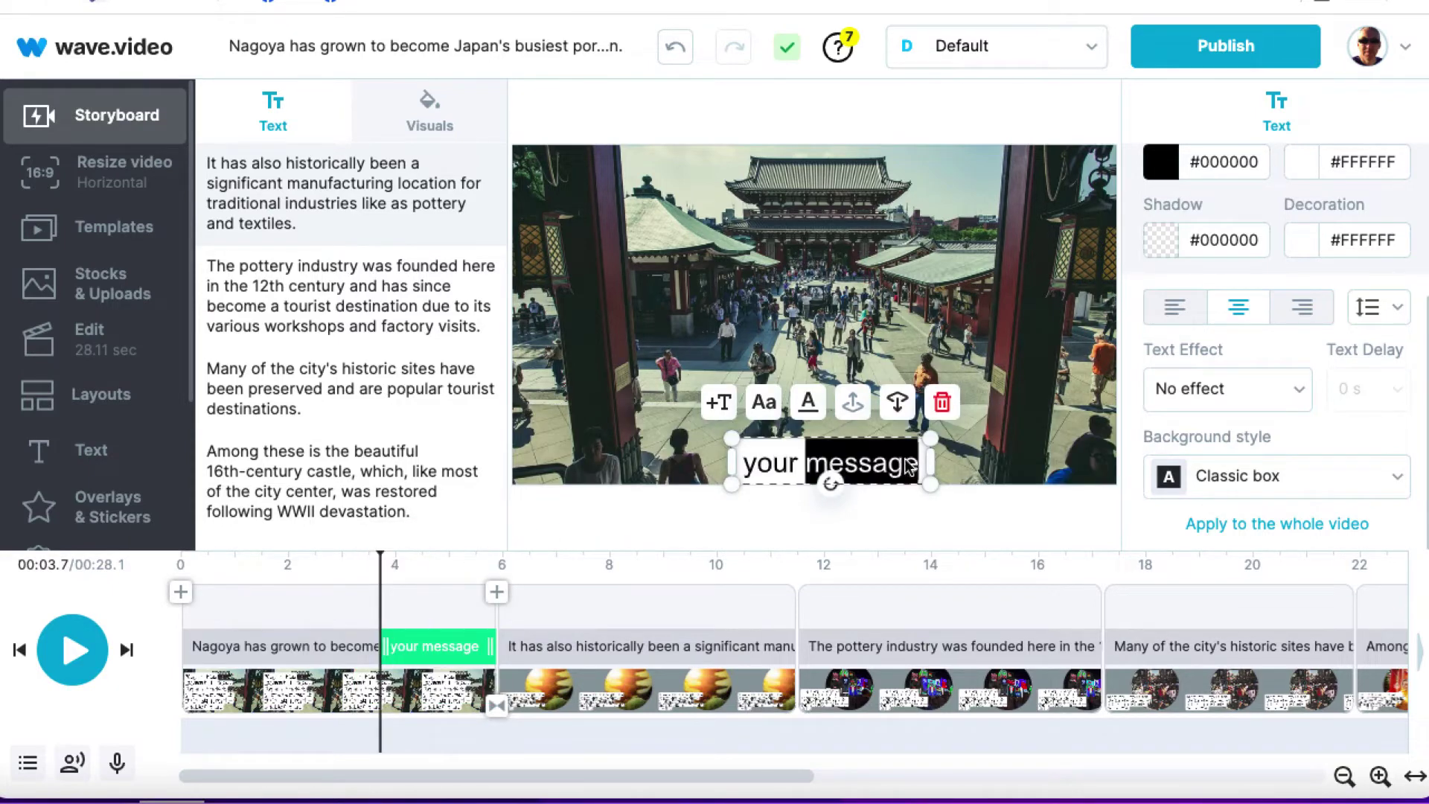
pyautogui.press('BackSpace')
pyautogui.press('BackSpace')
pyautogui.press('BackSpace')
pyautogui.press('BackSpace')
pyautogui.press('BackSpace')
pyautogui.press('BackSpace')
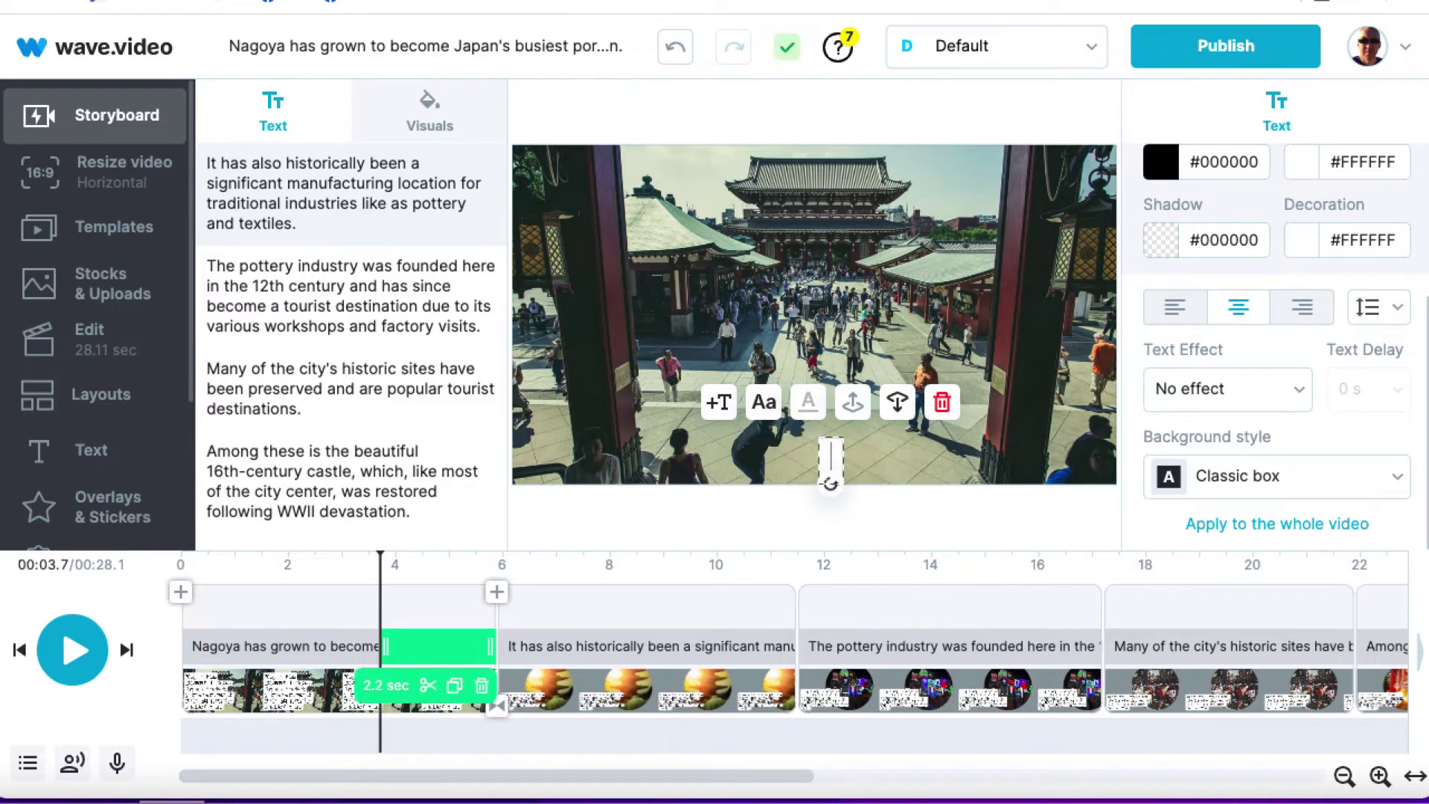
pyautogui.write('as a result of its location on the Pacific Ocean.')
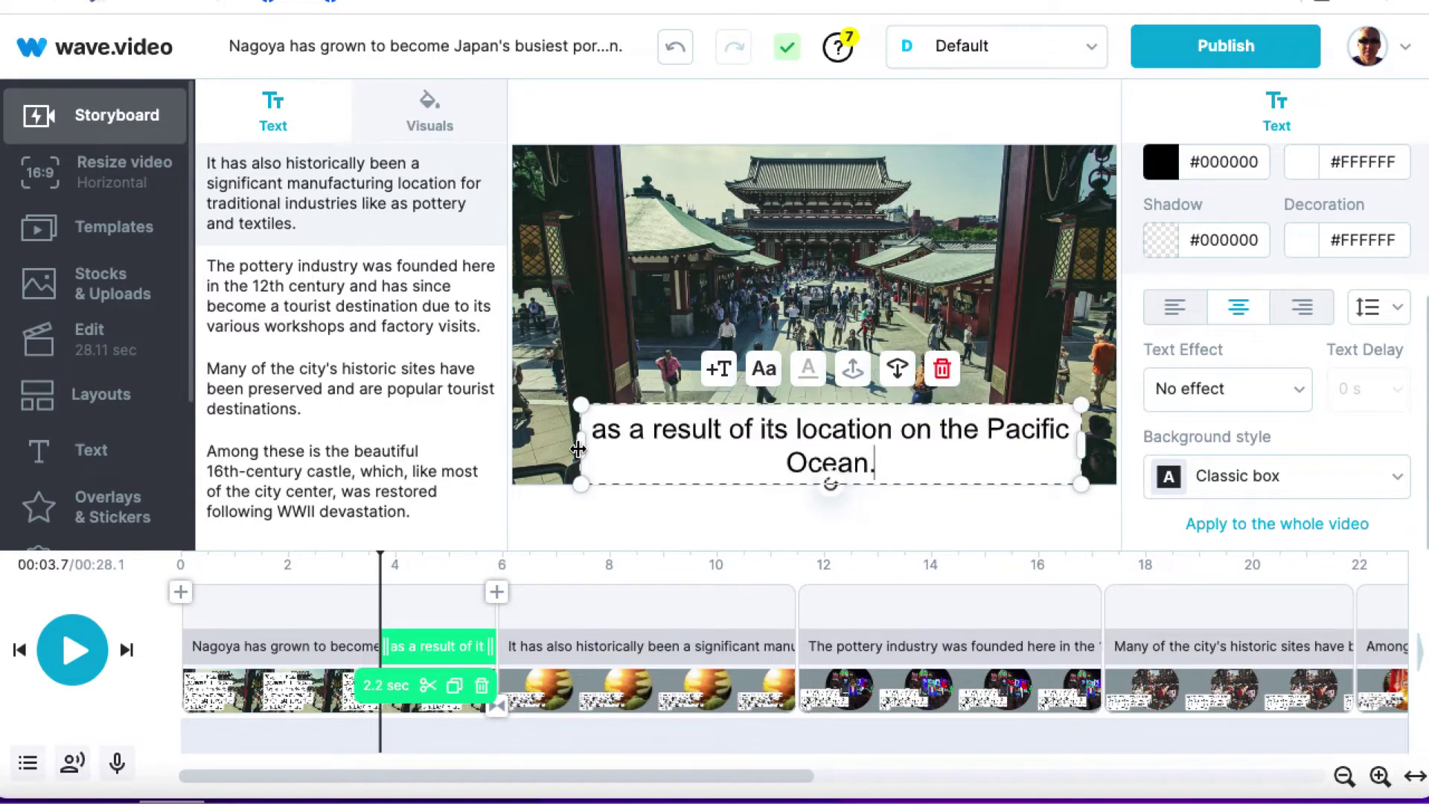
# Widen the "as a result of its location" caption to the full frame width so it fits on a single line
pyautogui.moveTo(578, 449); pyautogui.dragTo(525, 447)
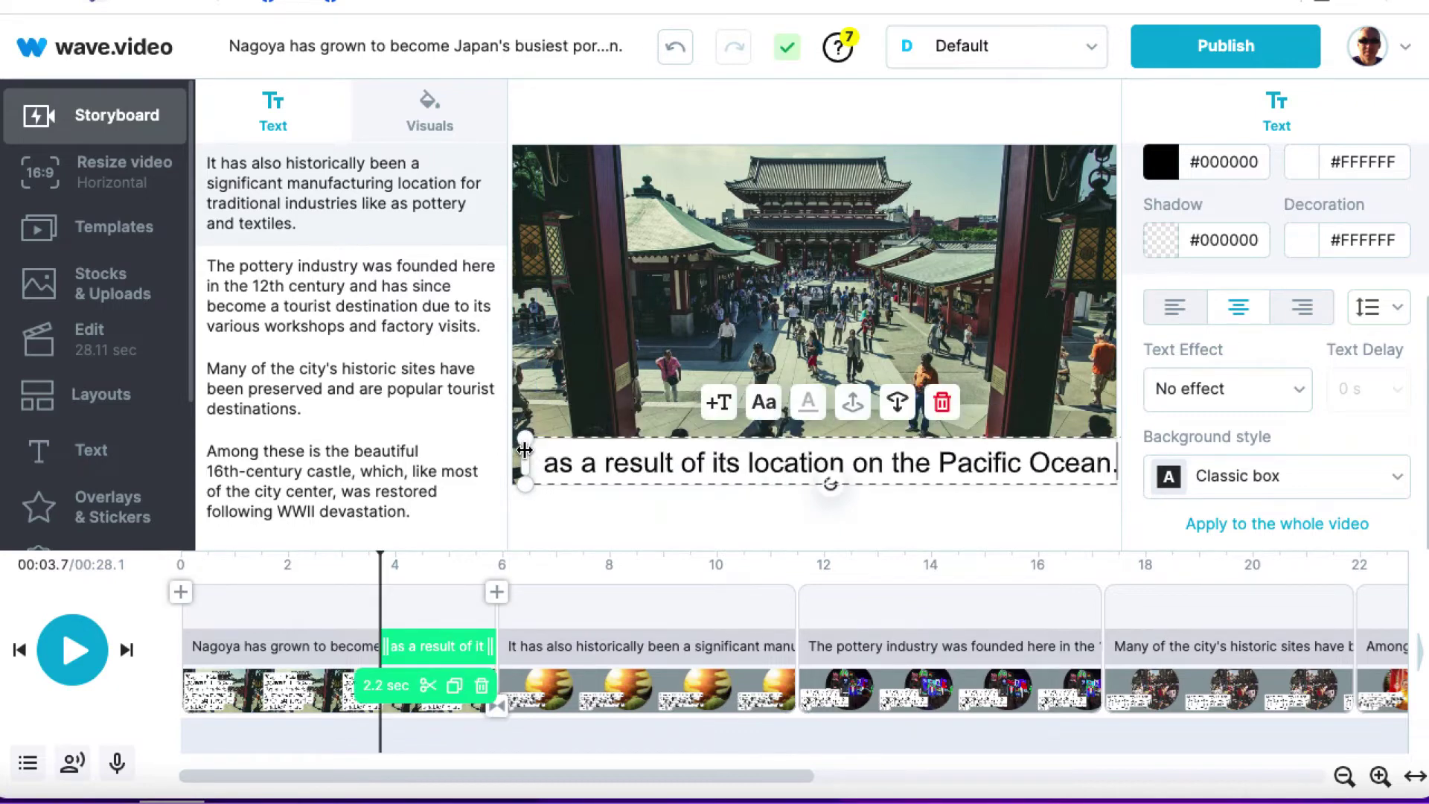
pyautogui.moveTo(525, 461); pyautogui.dragTo(513, 461)
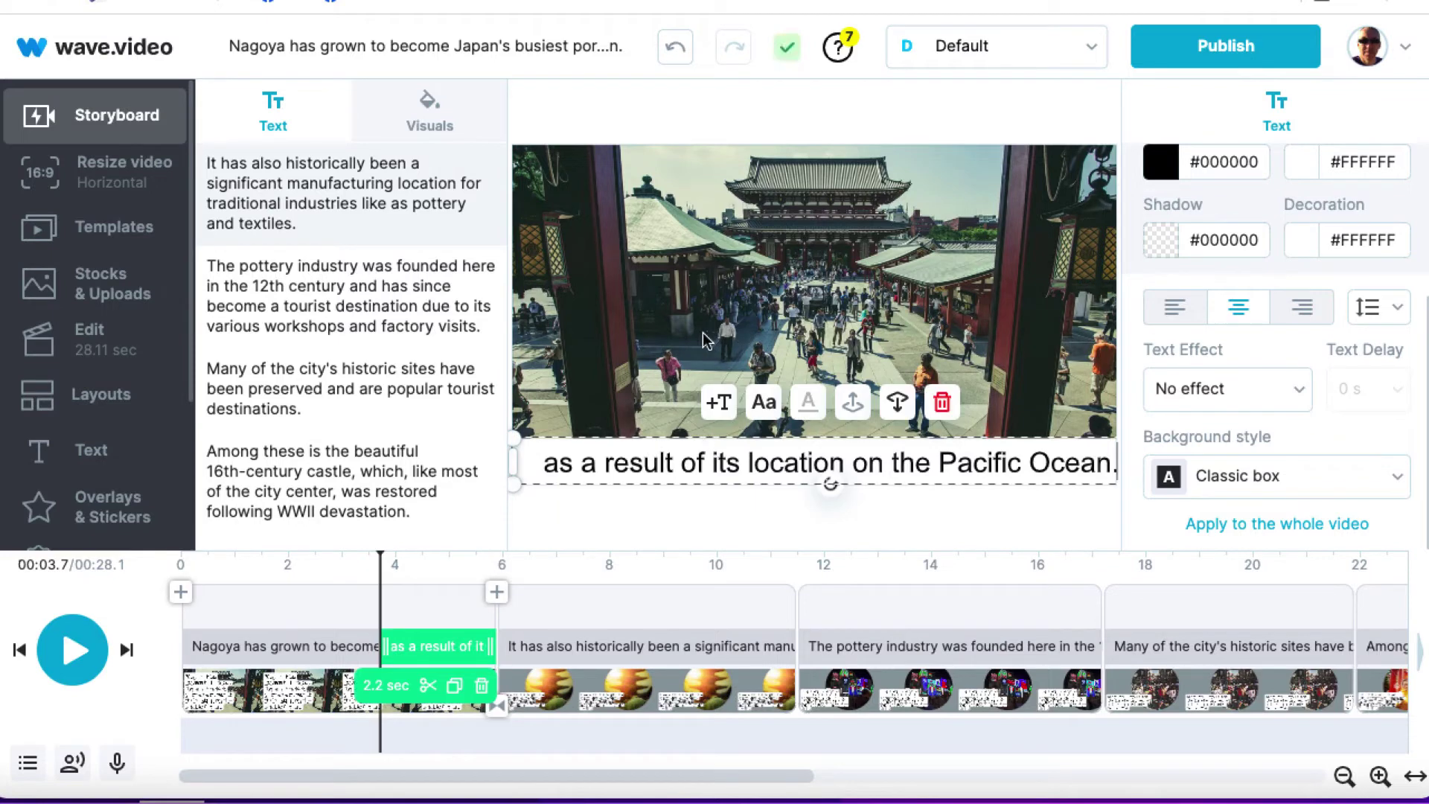
pyautogui.click(704, 339)
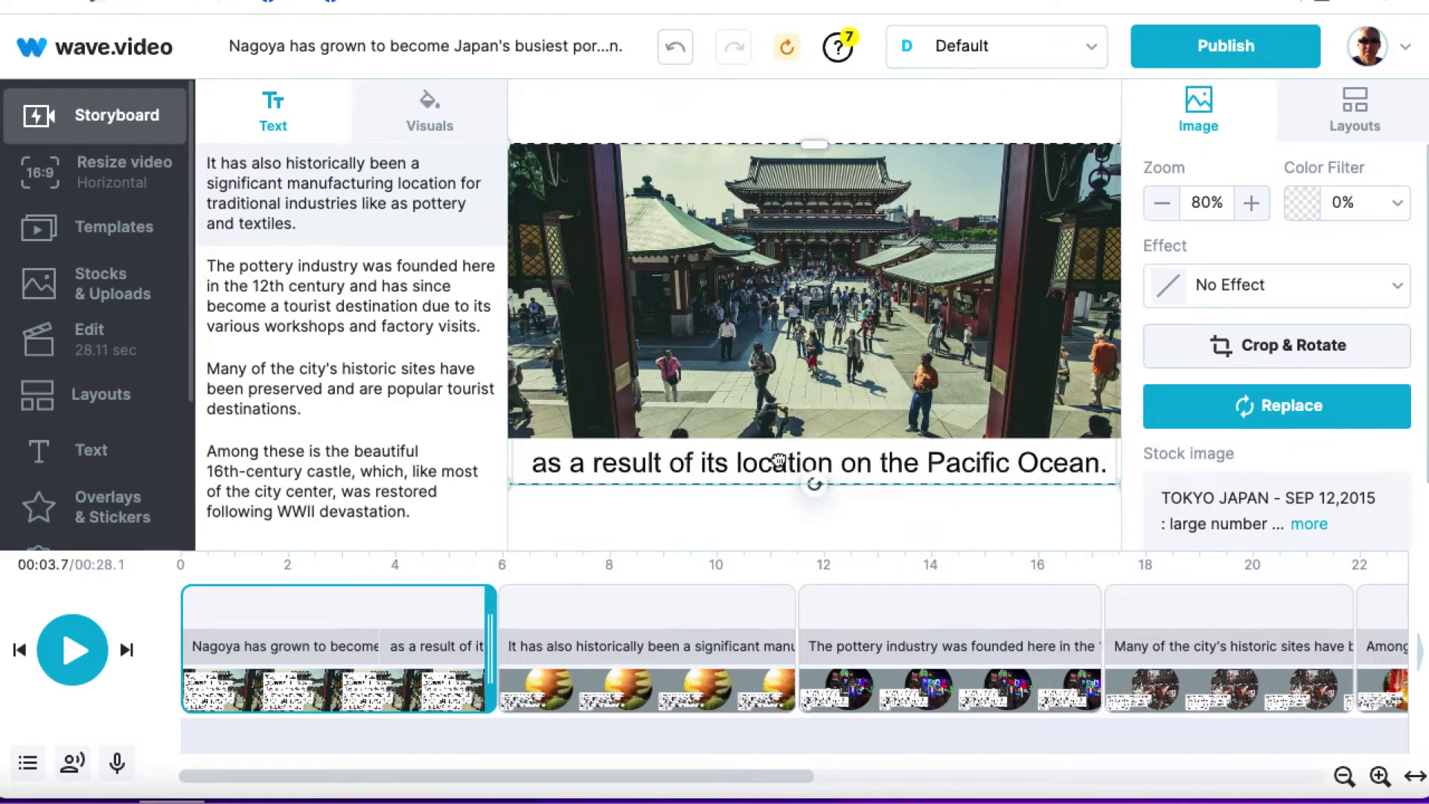
pyautogui.click(778, 460)
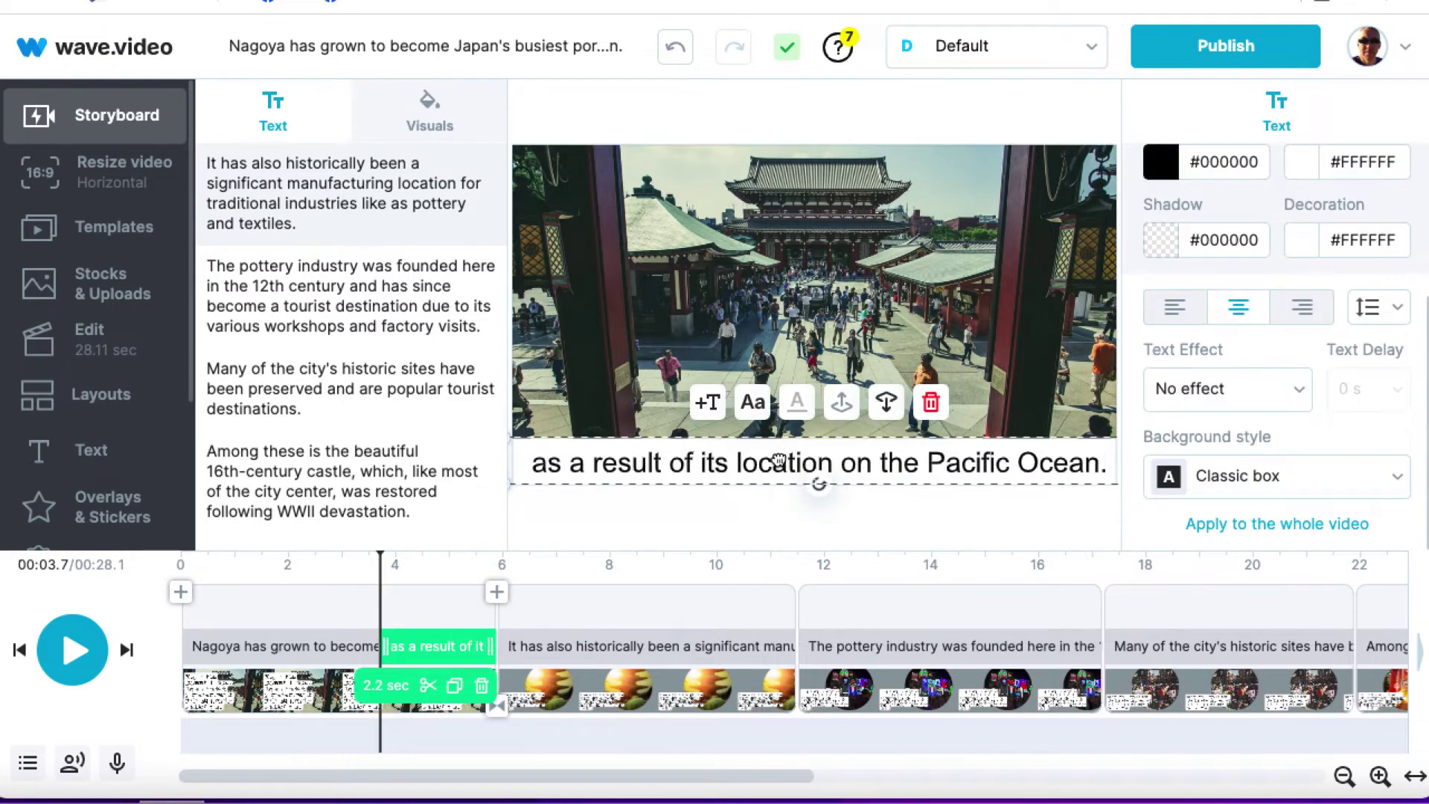
pyautogui.click(309, 605)
pyautogui.click(428, 624)
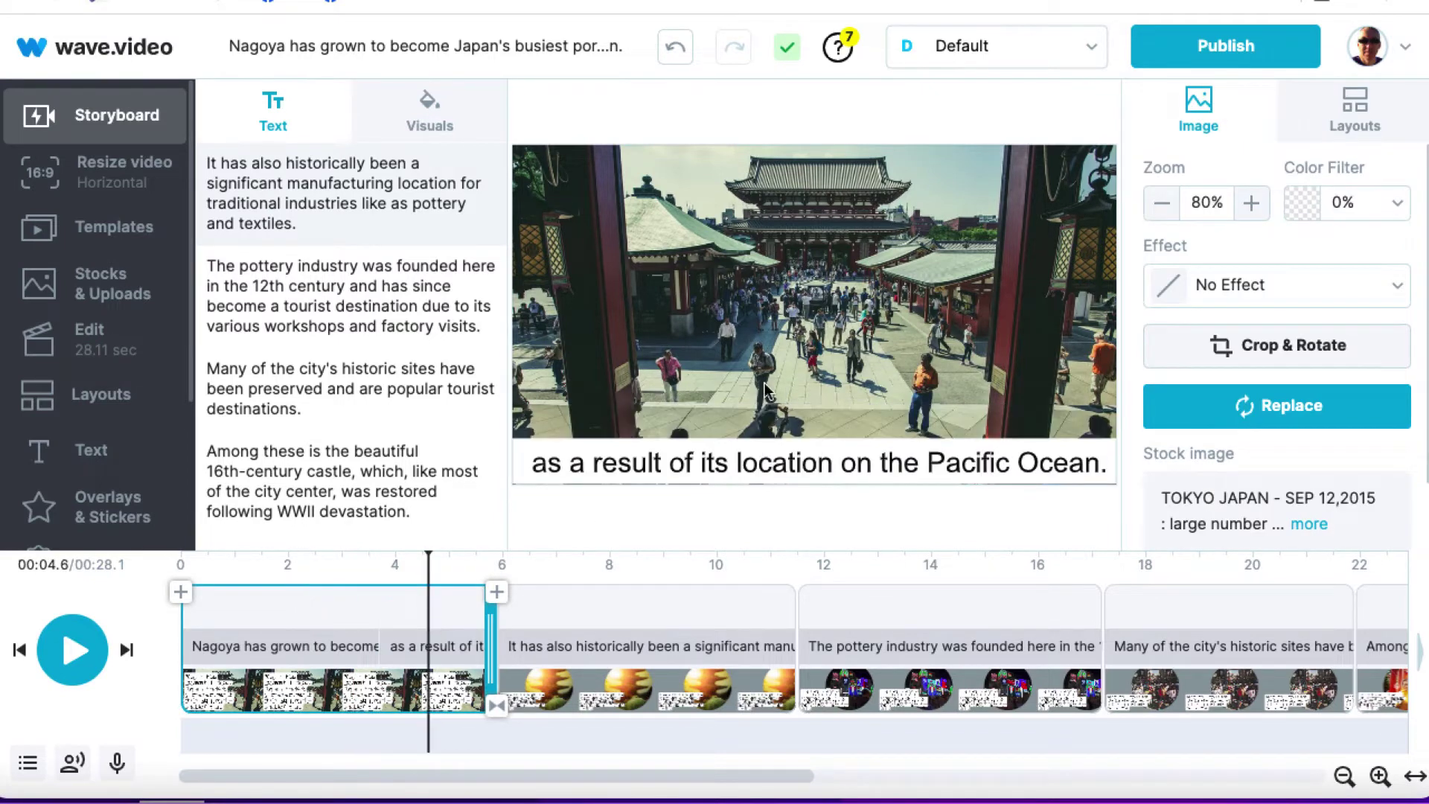
# Replace the first scene's image with the free stock photo of the castle above green trees from a "nagoya" search
pyautogui.click(861, 275)
pyautogui.click(1206, 410)
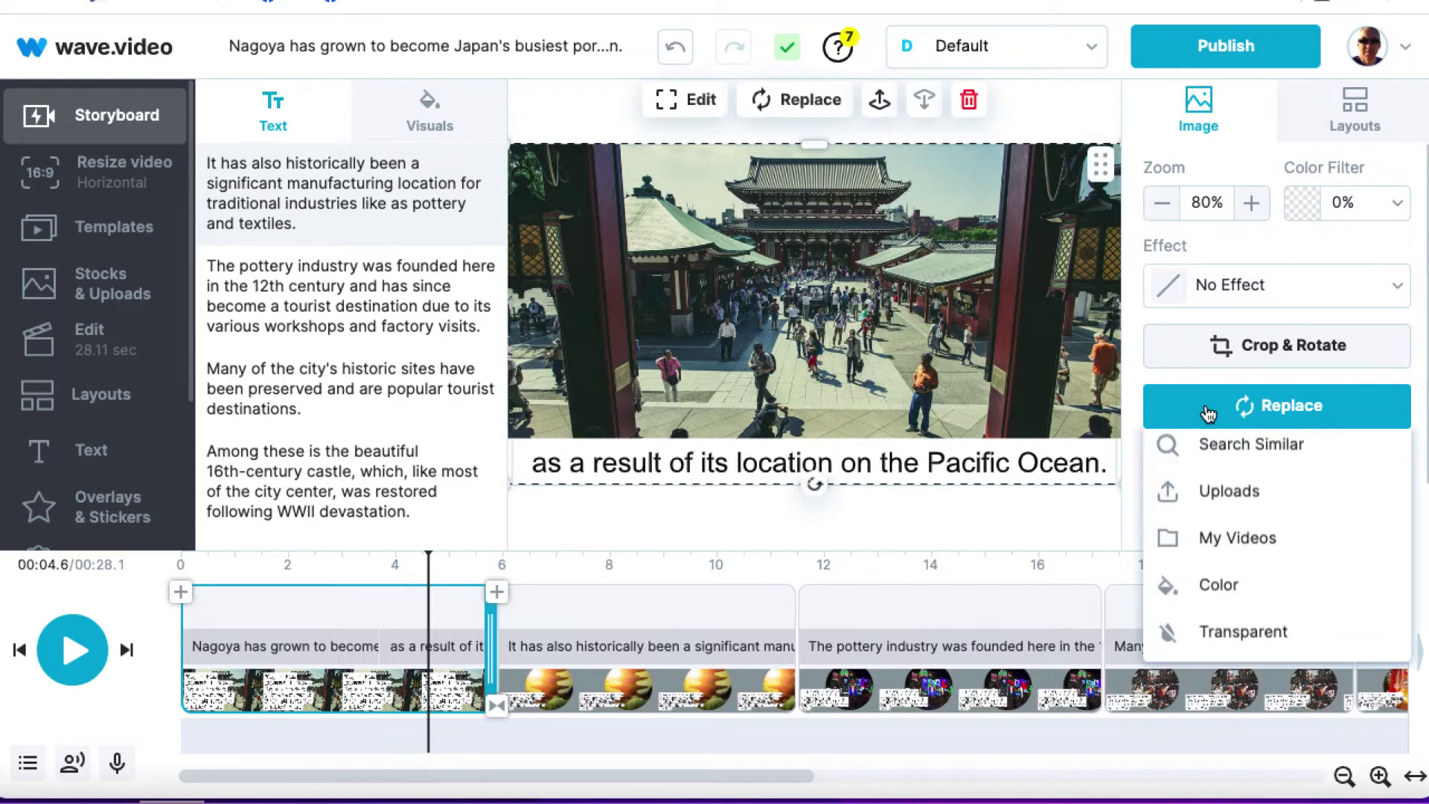
pyautogui.click(1202, 467)
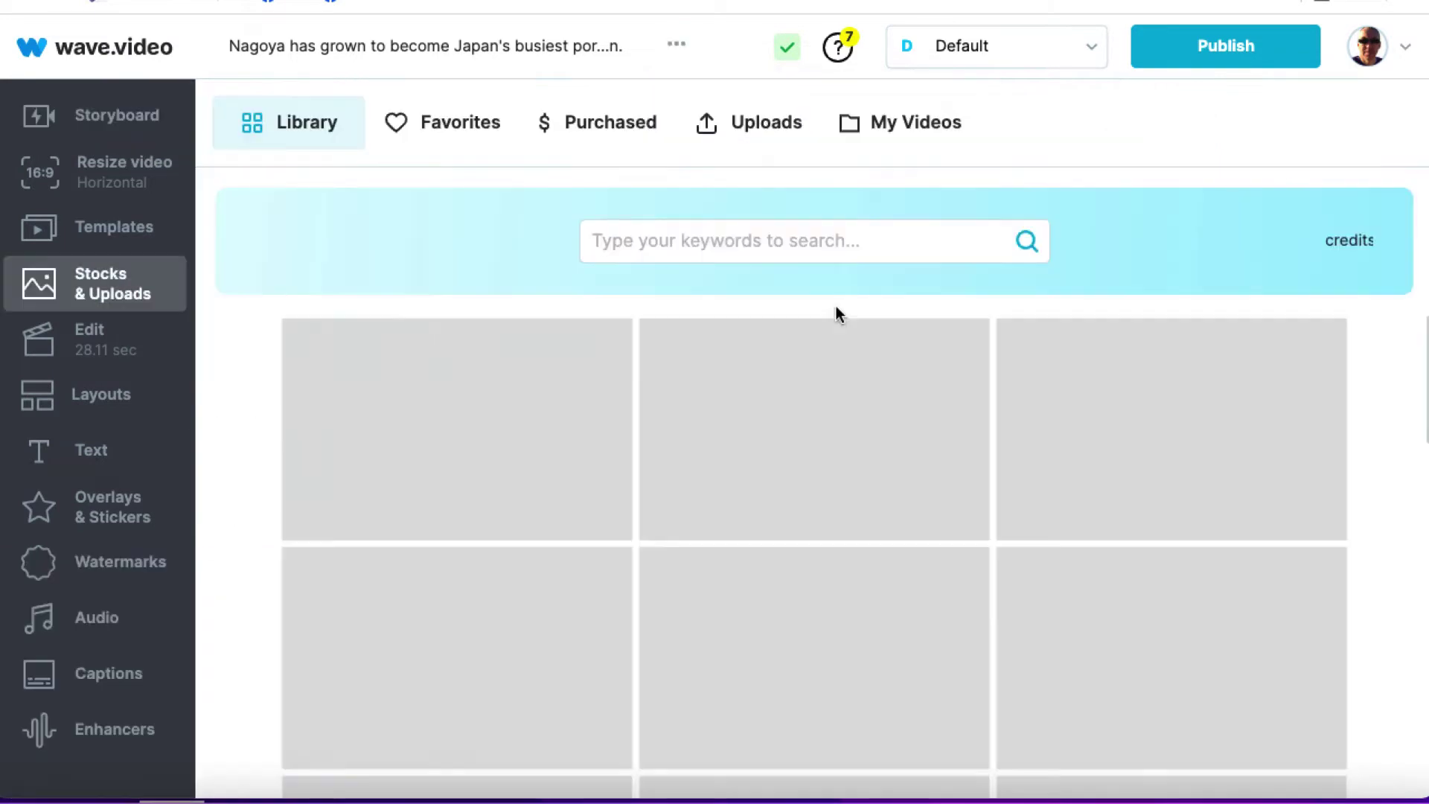
pyautogui.click(817, 248)
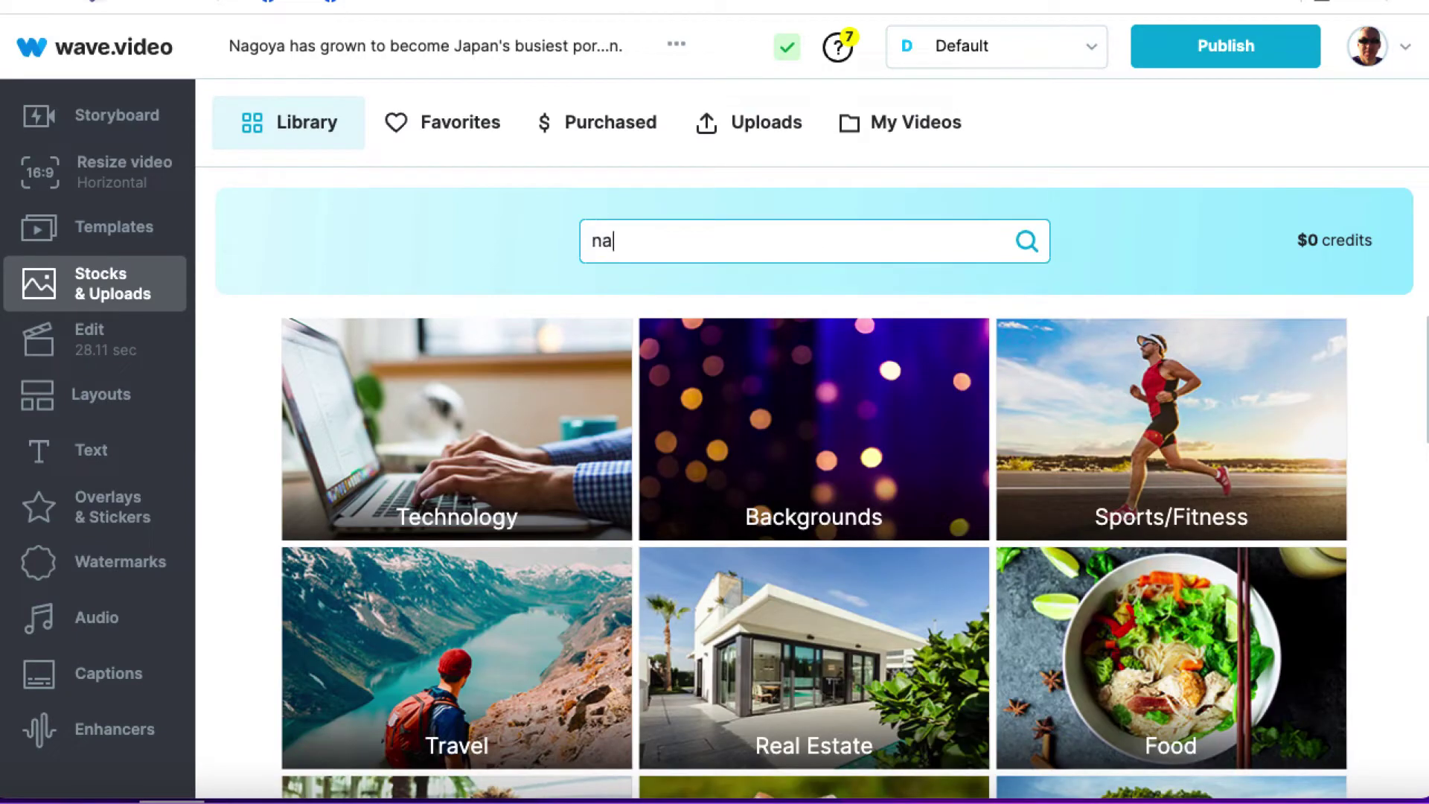
pyautogui.press('Return')
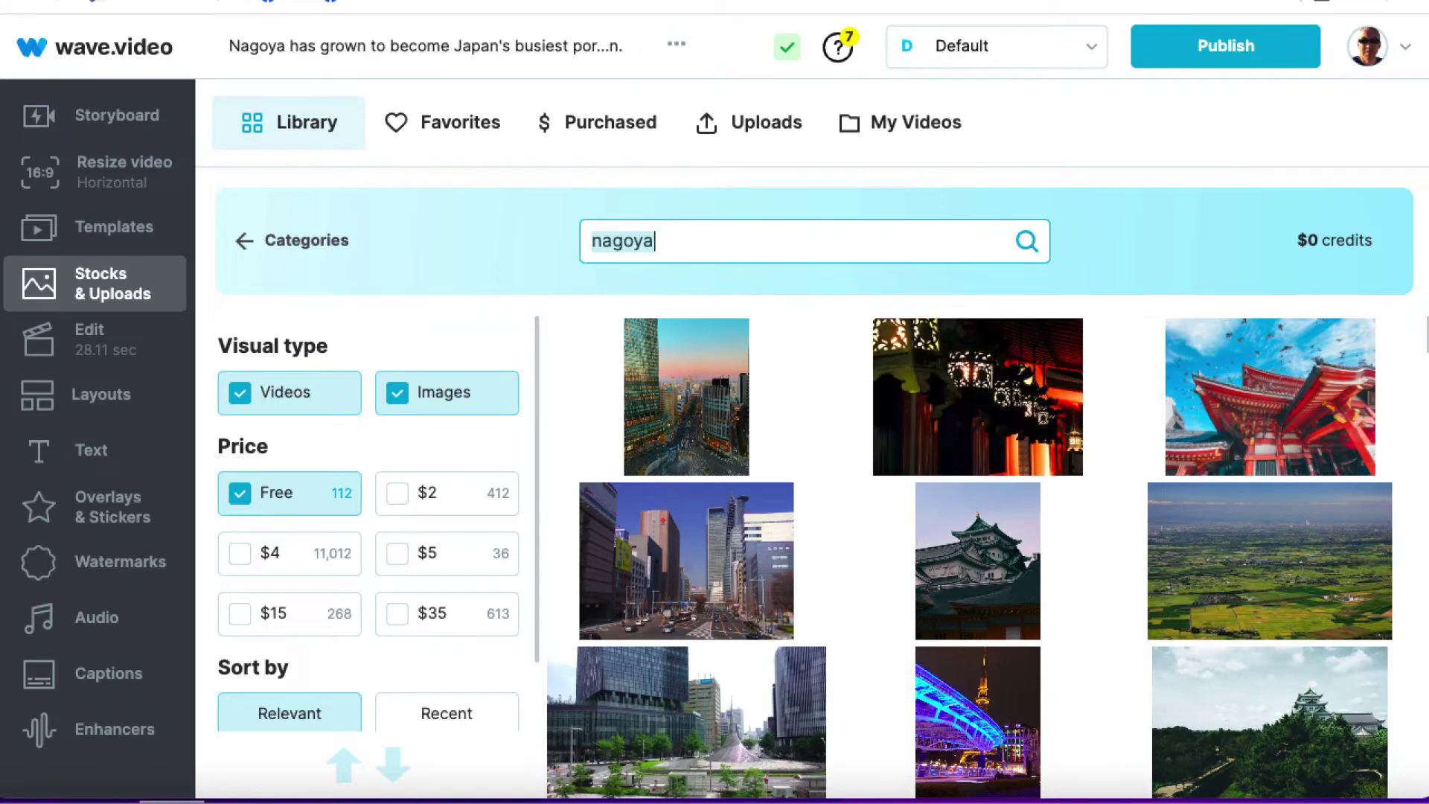
pyautogui.scroll(-2, 968, 558)
pyautogui.moveTo(1287, 530)
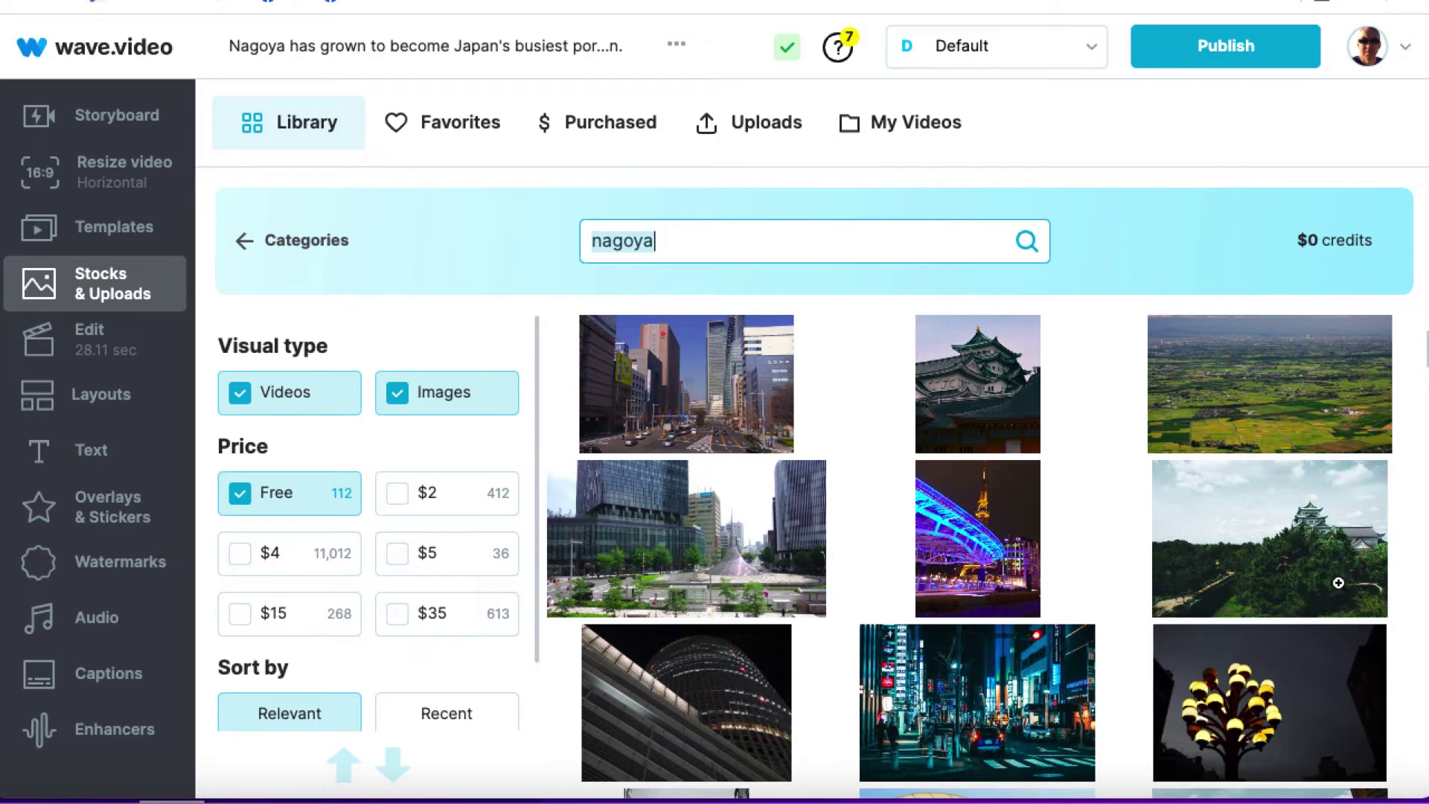
pyautogui.click(1244, 542)
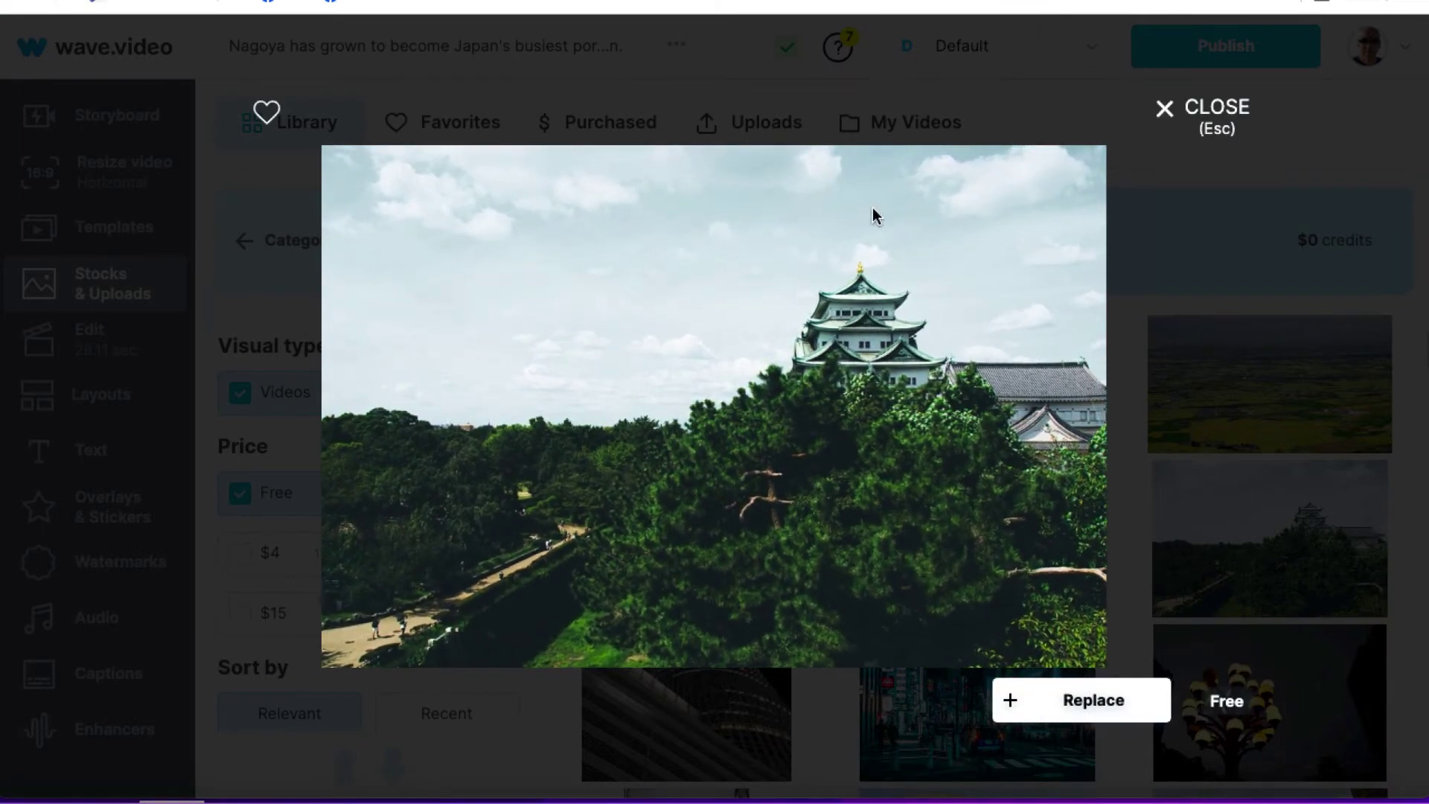
pyautogui.click(1082, 702)
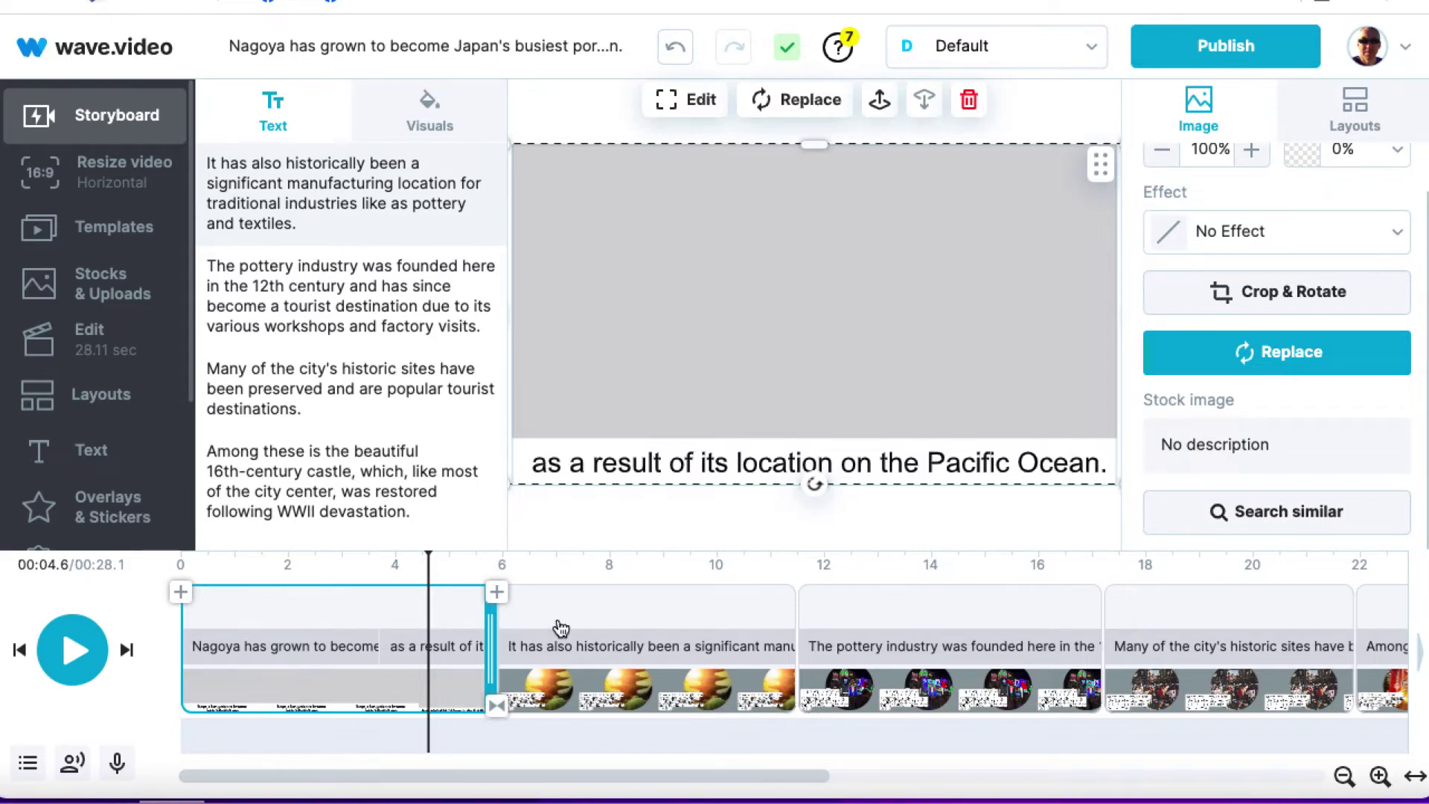
pyautogui.click(612, 618)
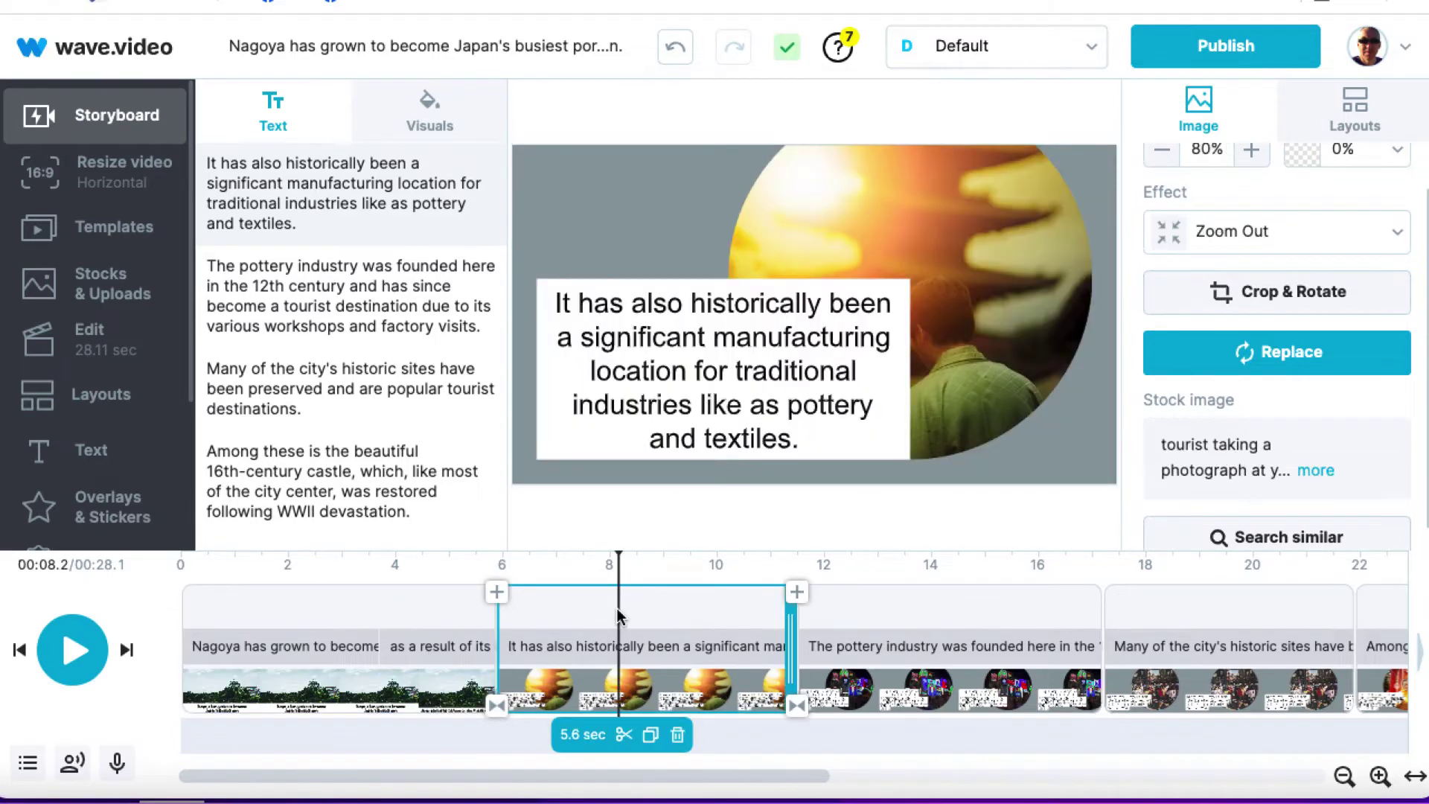
pyautogui.click(362, 624)
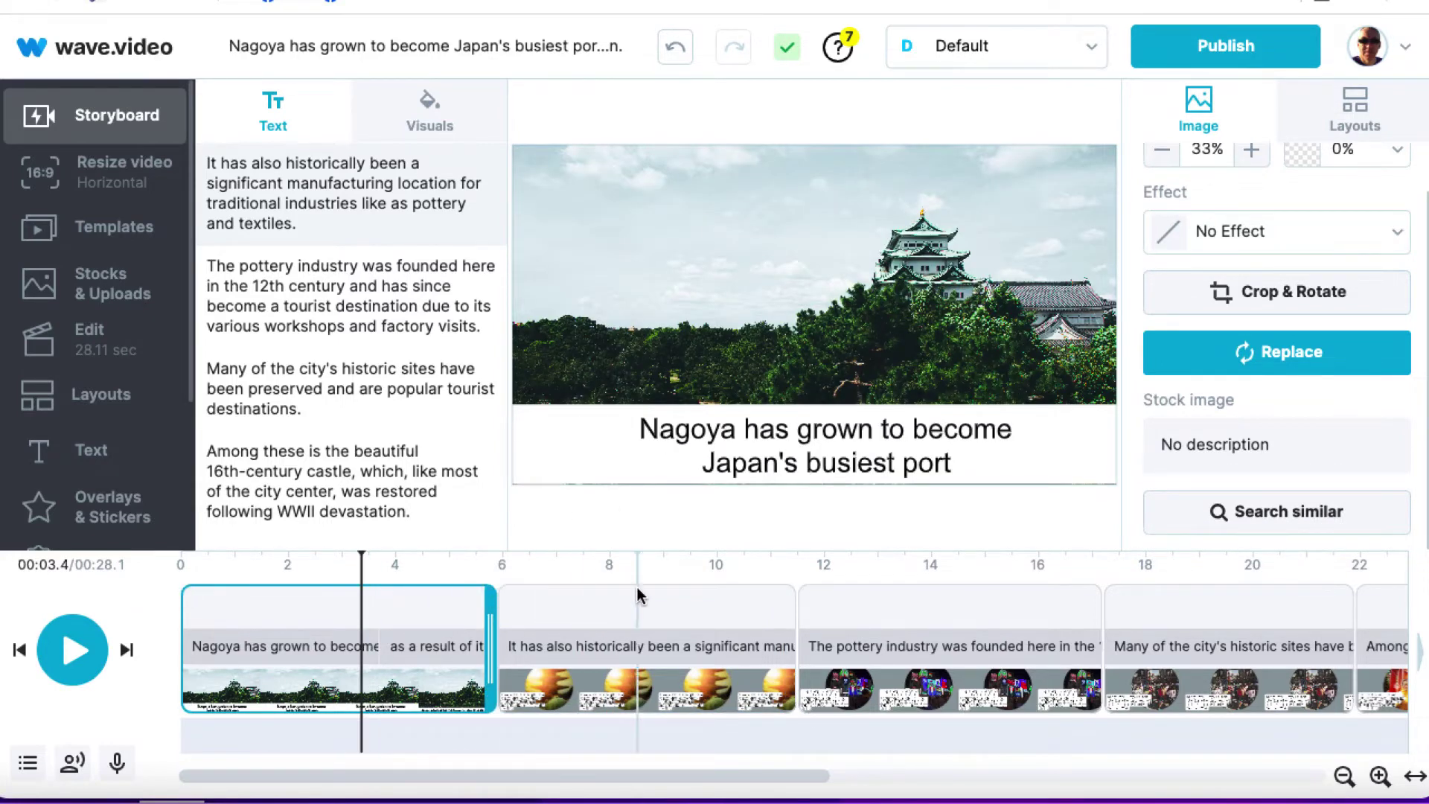
# Move the second scene's caption to the lower edge of the frame and widen it to the full frame width
pyautogui.click(642, 612)
pyautogui.moveTo(767, 360); pyautogui.dragTo(849, 384)
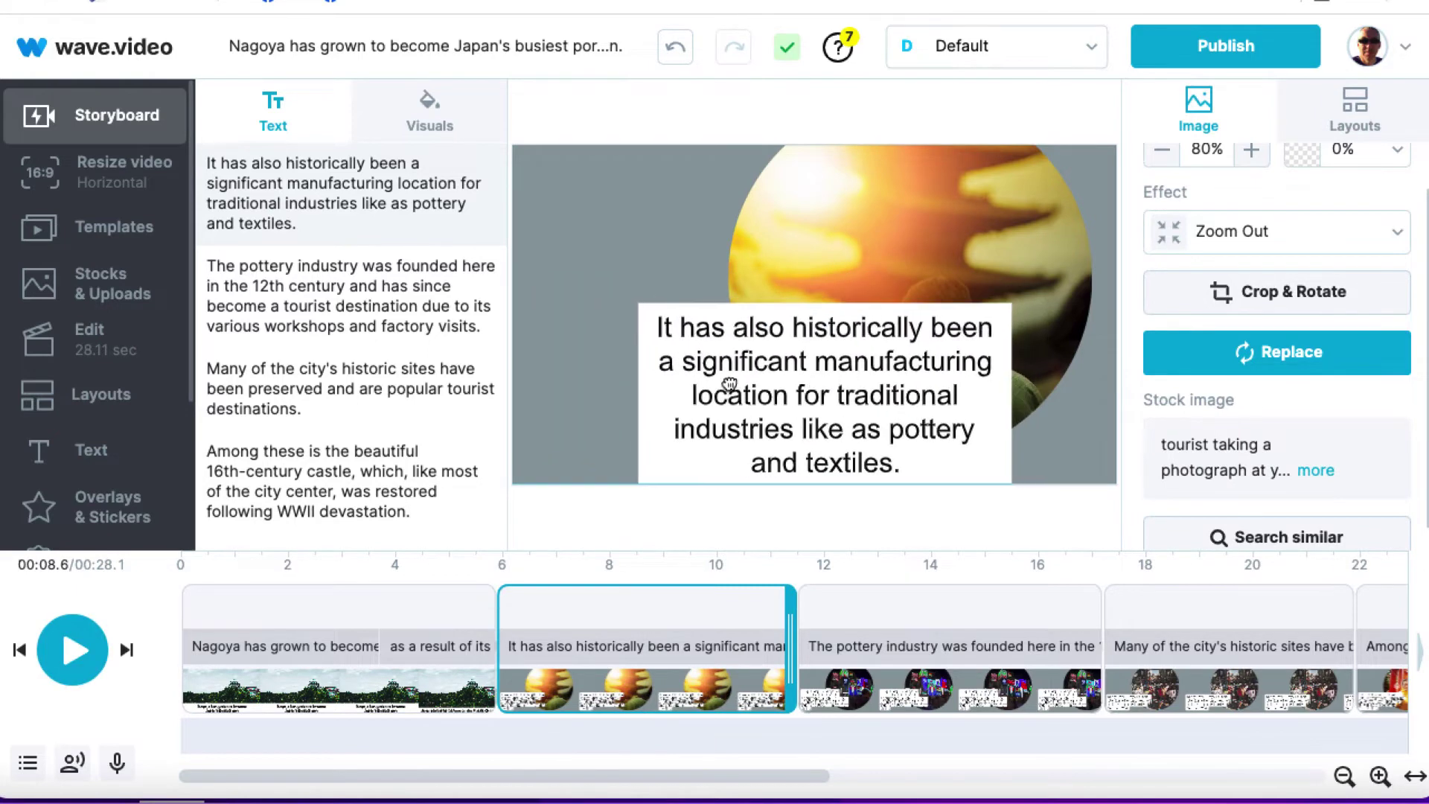
pyautogui.moveTo(639, 396); pyautogui.dragTo(511, 389)
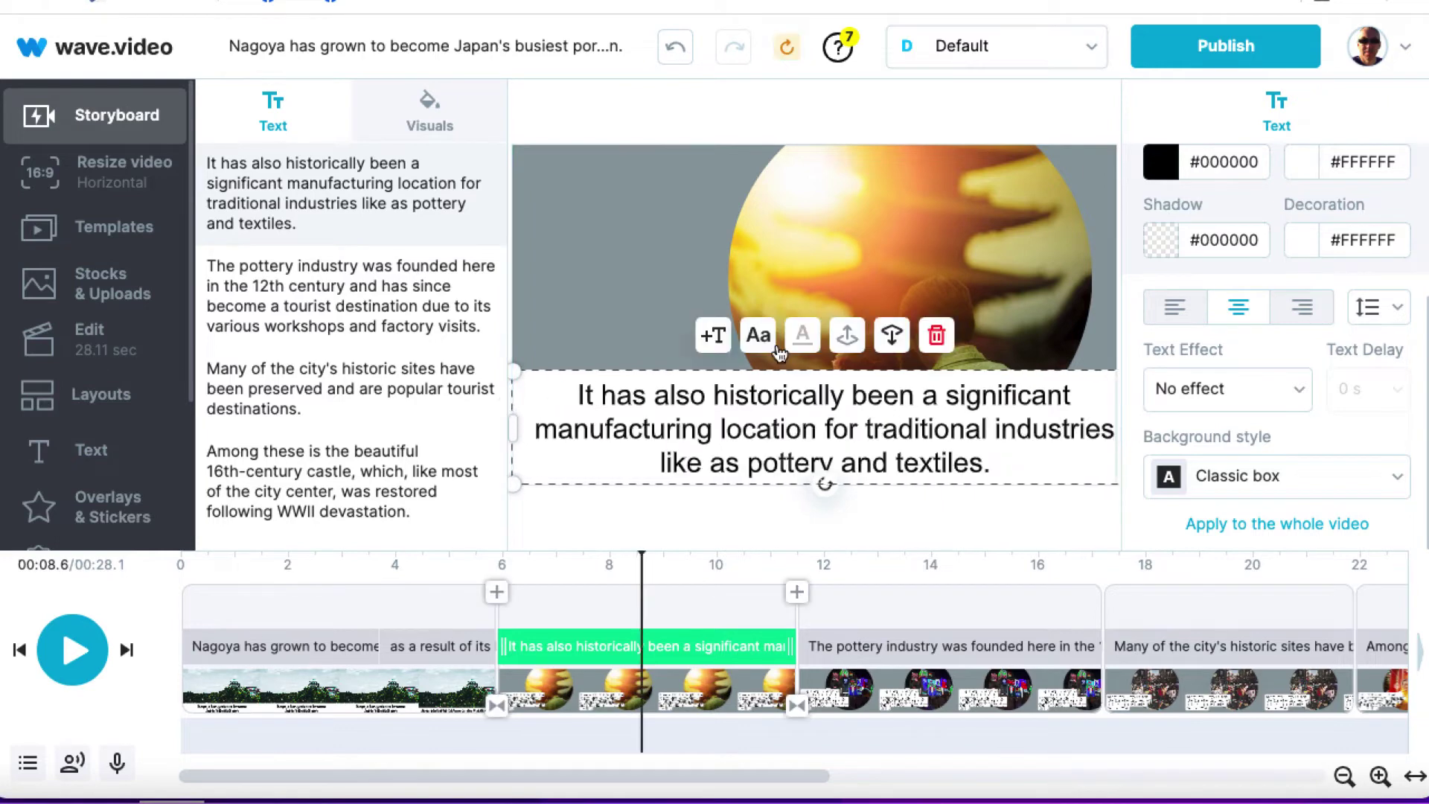
# Delete the second scene's circular image and browse the stock library's "nagoya" results for a replacement background
pyautogui.click(972, 261)
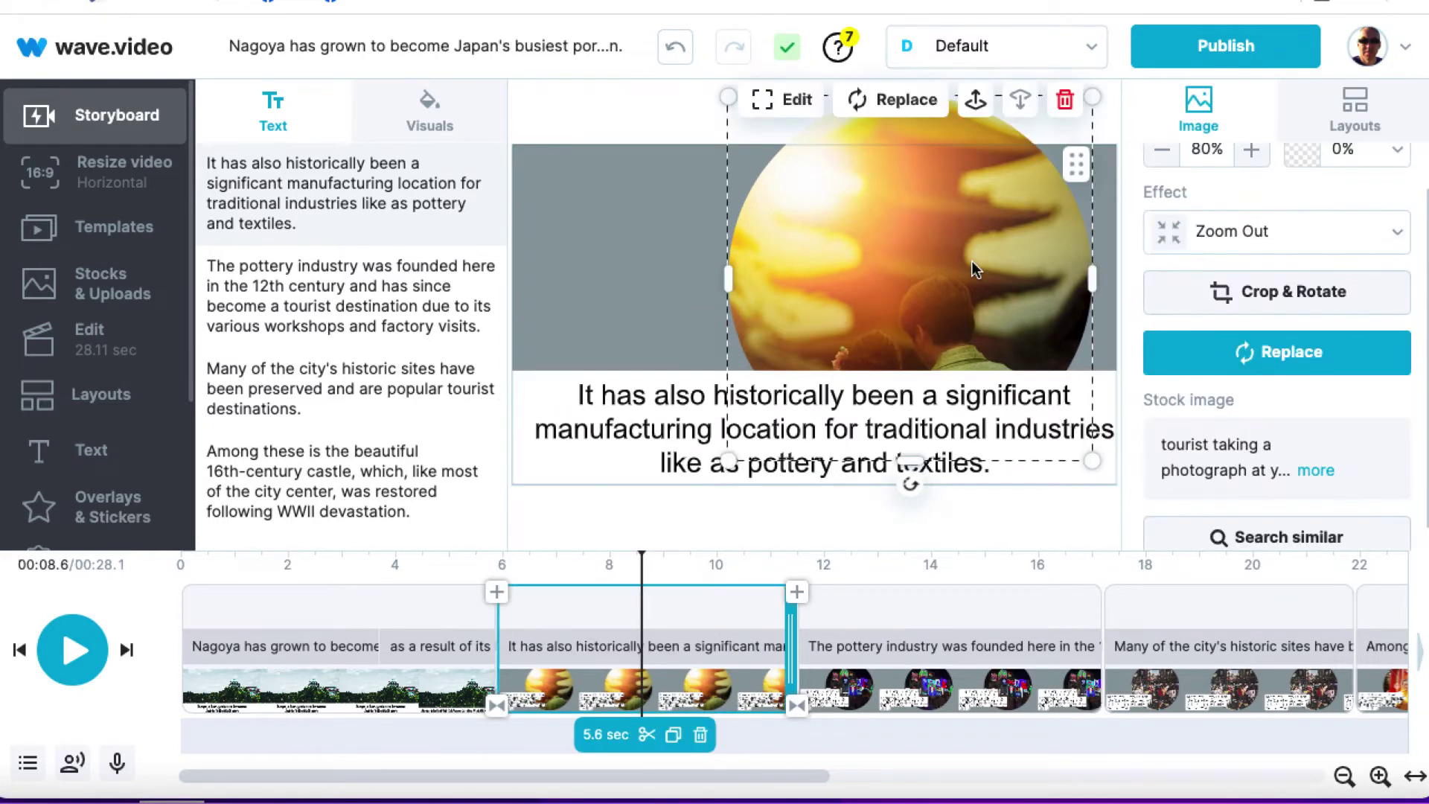
pyautogui.click(1066, 102)
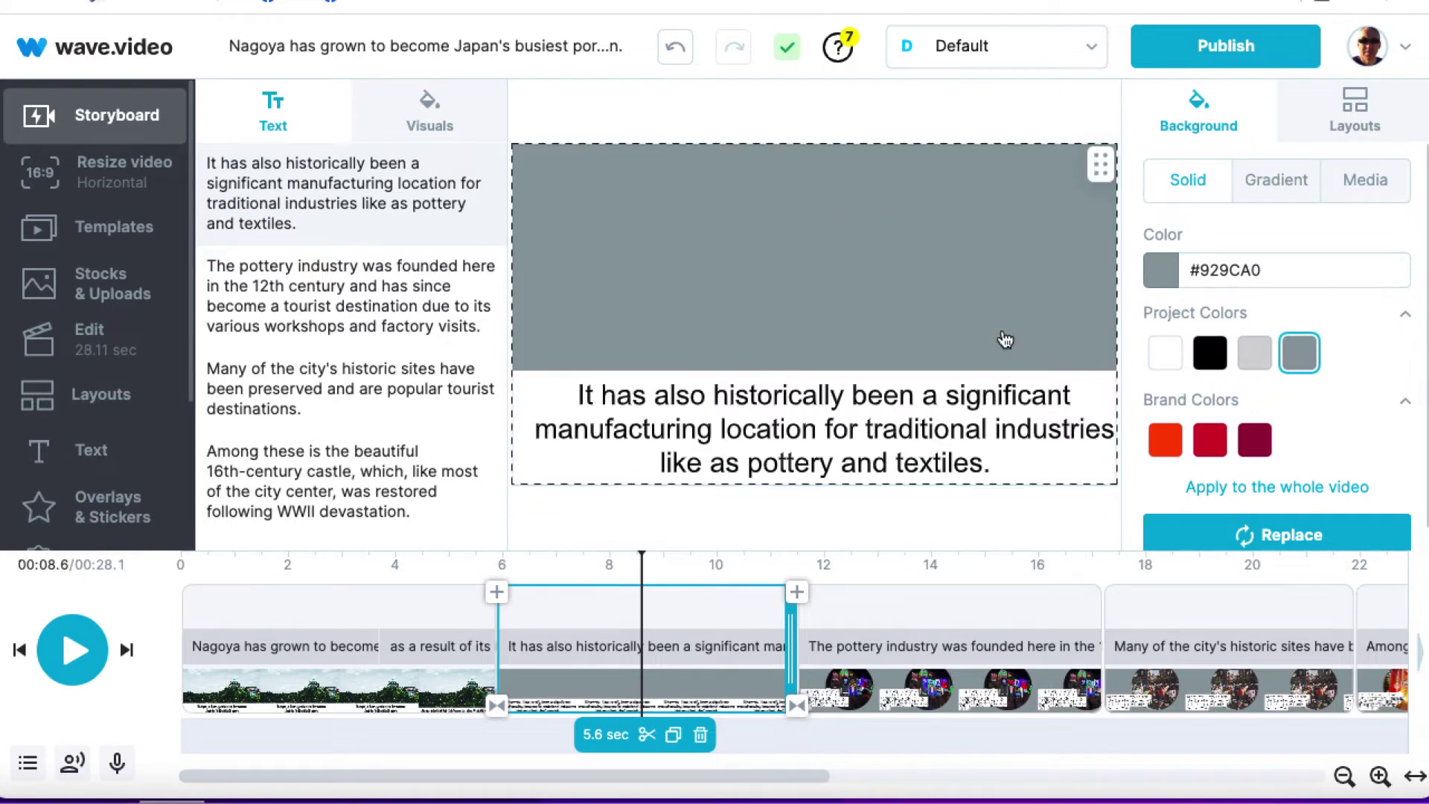
pyautogui.click(1247, 536)
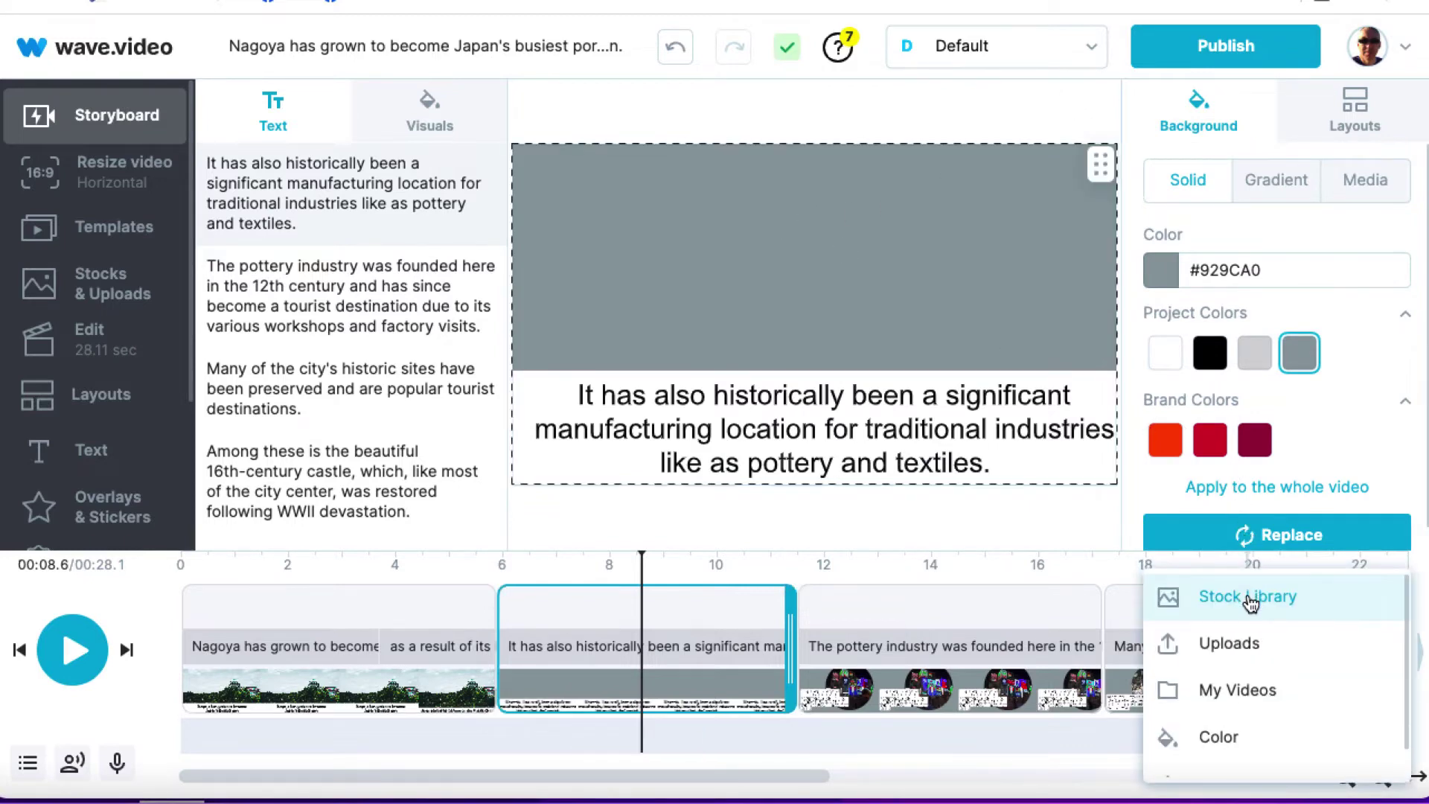
pyautogui.click(1249, 598)
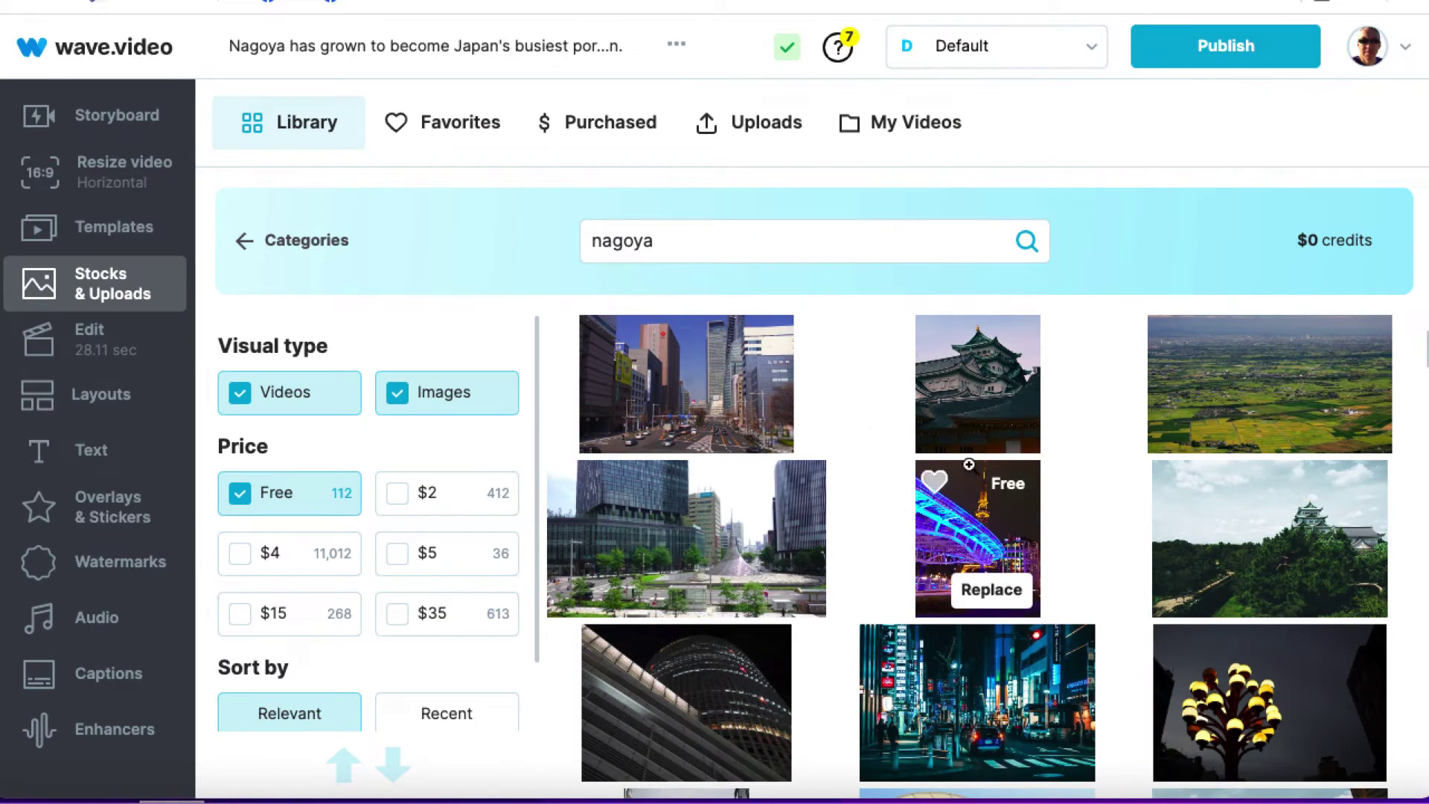
pyautogui.scroll(-4, 869, 462)
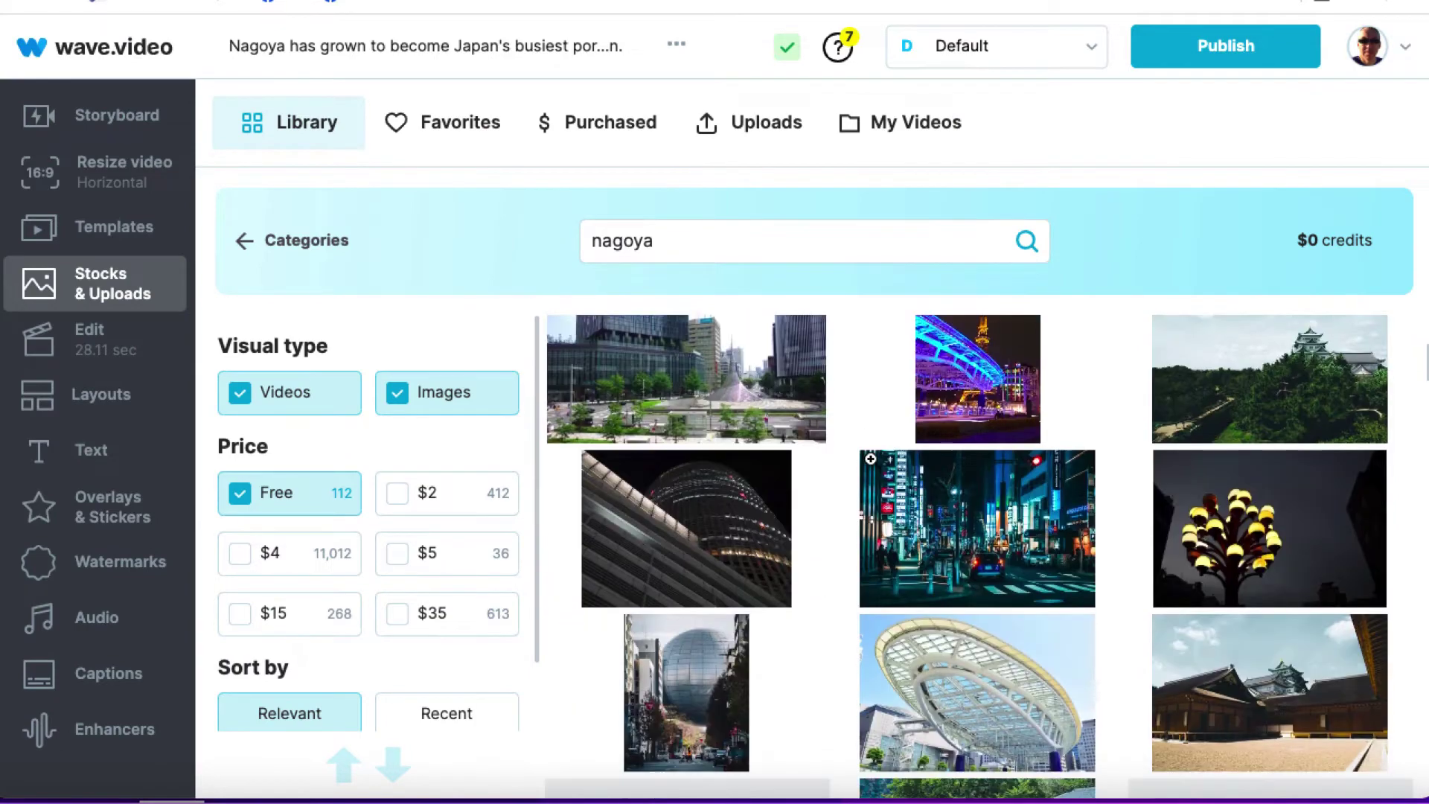
pyautogui.scroll(-2, 871, 460)
pyautogui.scroll(-2, 871, 459)
pyautogui.scroll(2, 871, 459)
pyautogui.scroll(1, 871, 459)
# Search the stock library for "nagoya castle" and set the landscape photo of the castle roofs under a blue sky as the second scene's background
pyautogui.click(681, 237)
pyautogui.press('Right')
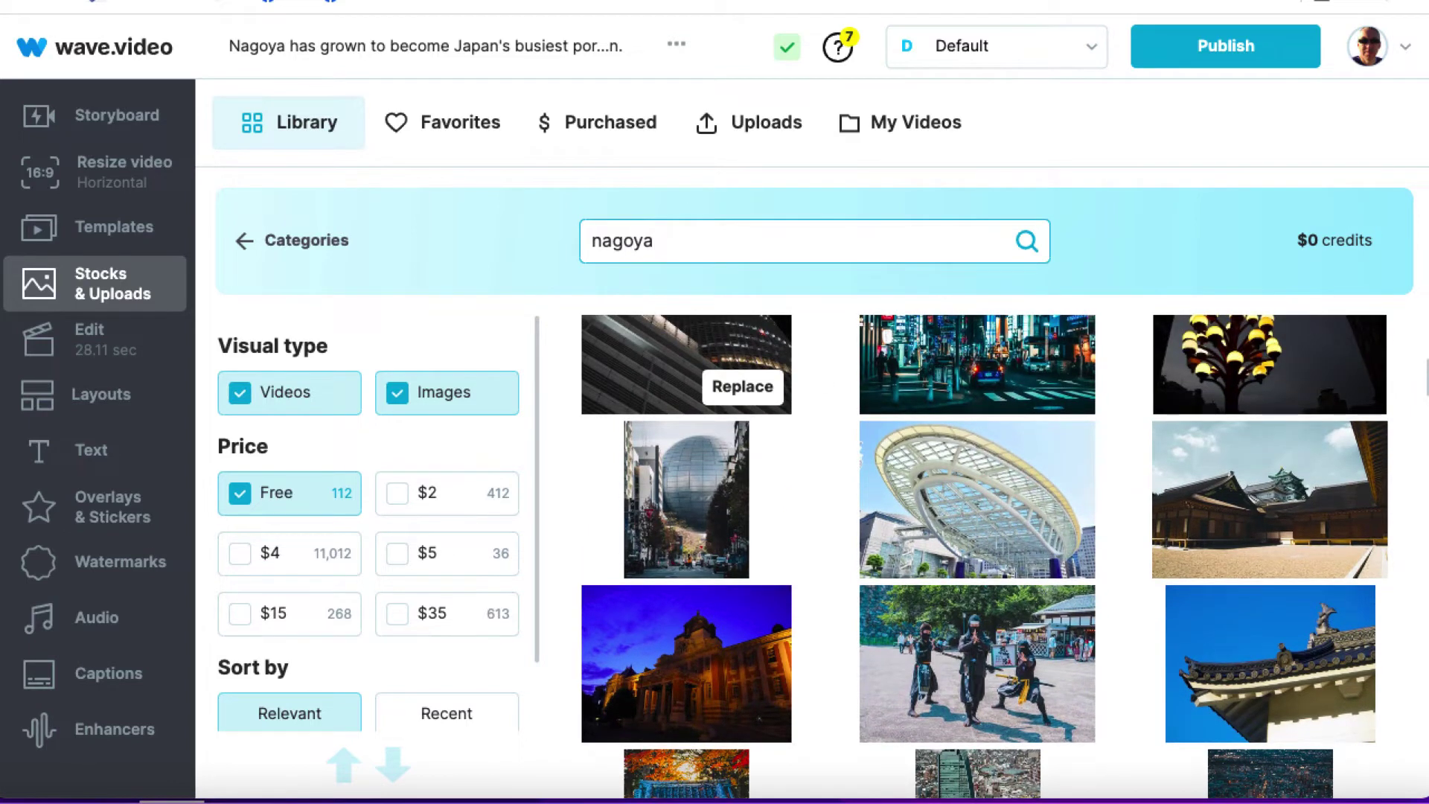
pyautogui.write('castle')
pyautogui.press('Return')
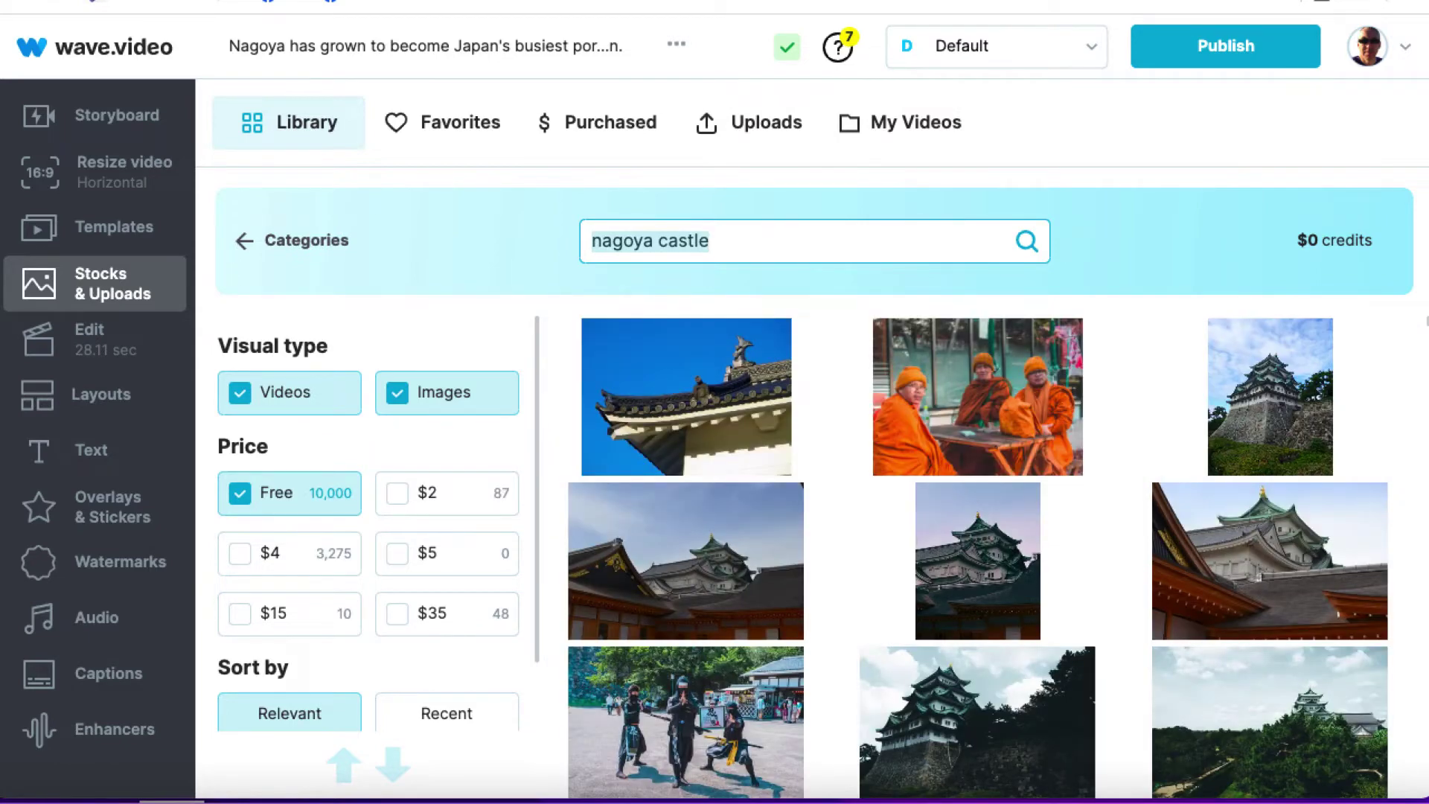
pyautogui.click(761, 618)
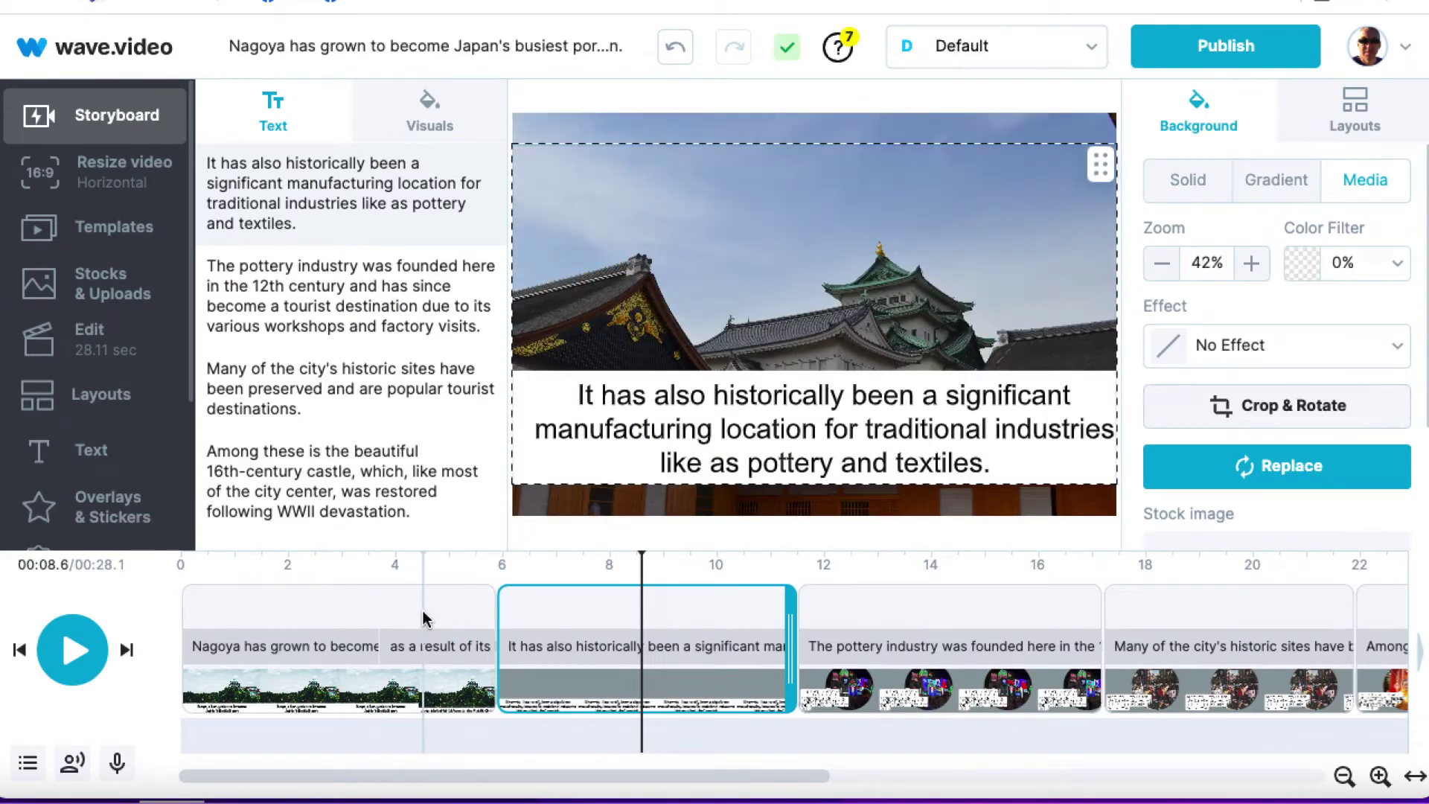
pyautogui.click(396, 596)
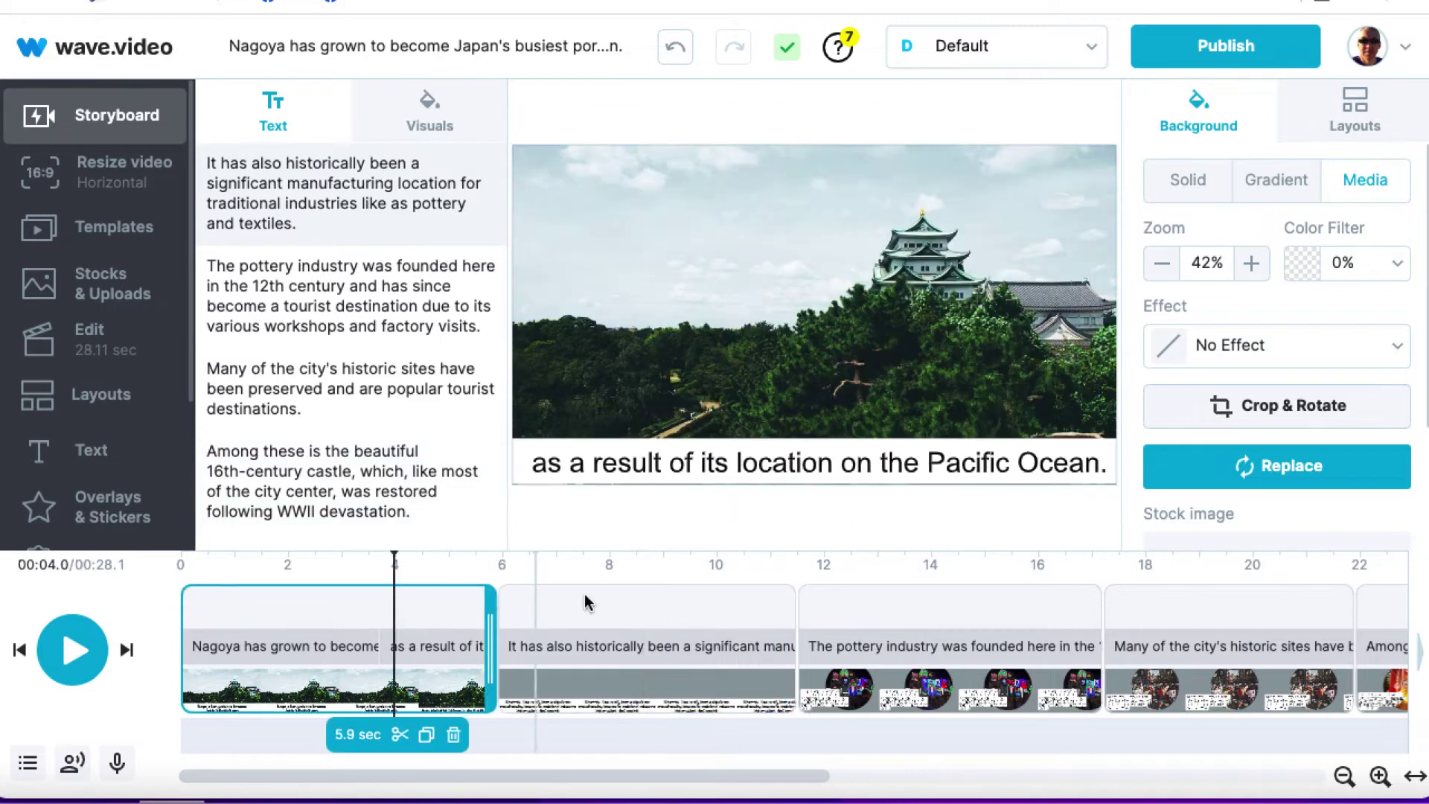
# Move the third scene's pottery caption to the lower edge of the frame and widen it to the full frame width
pyautogui.click(597, 601)
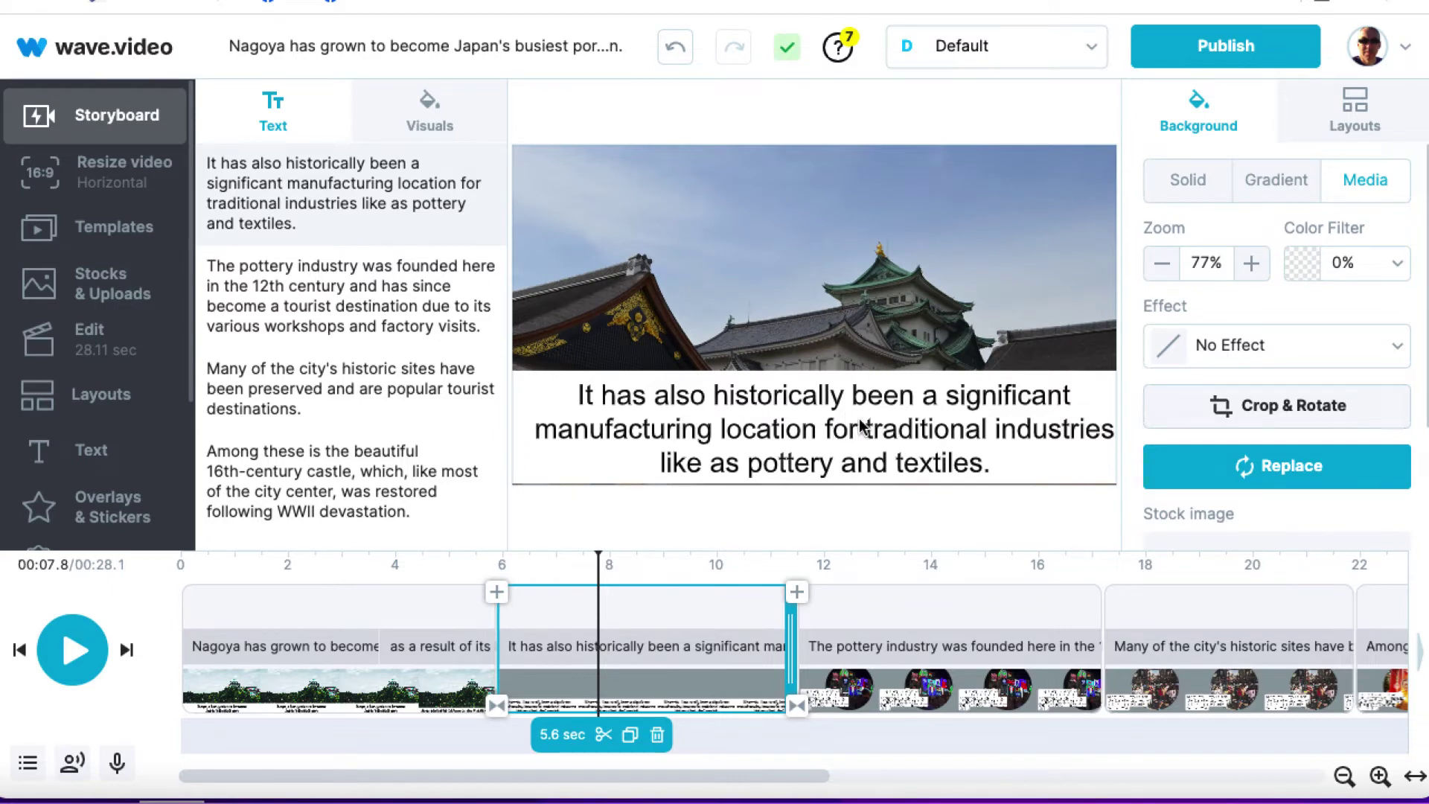
pyautogui.click(918, 608)
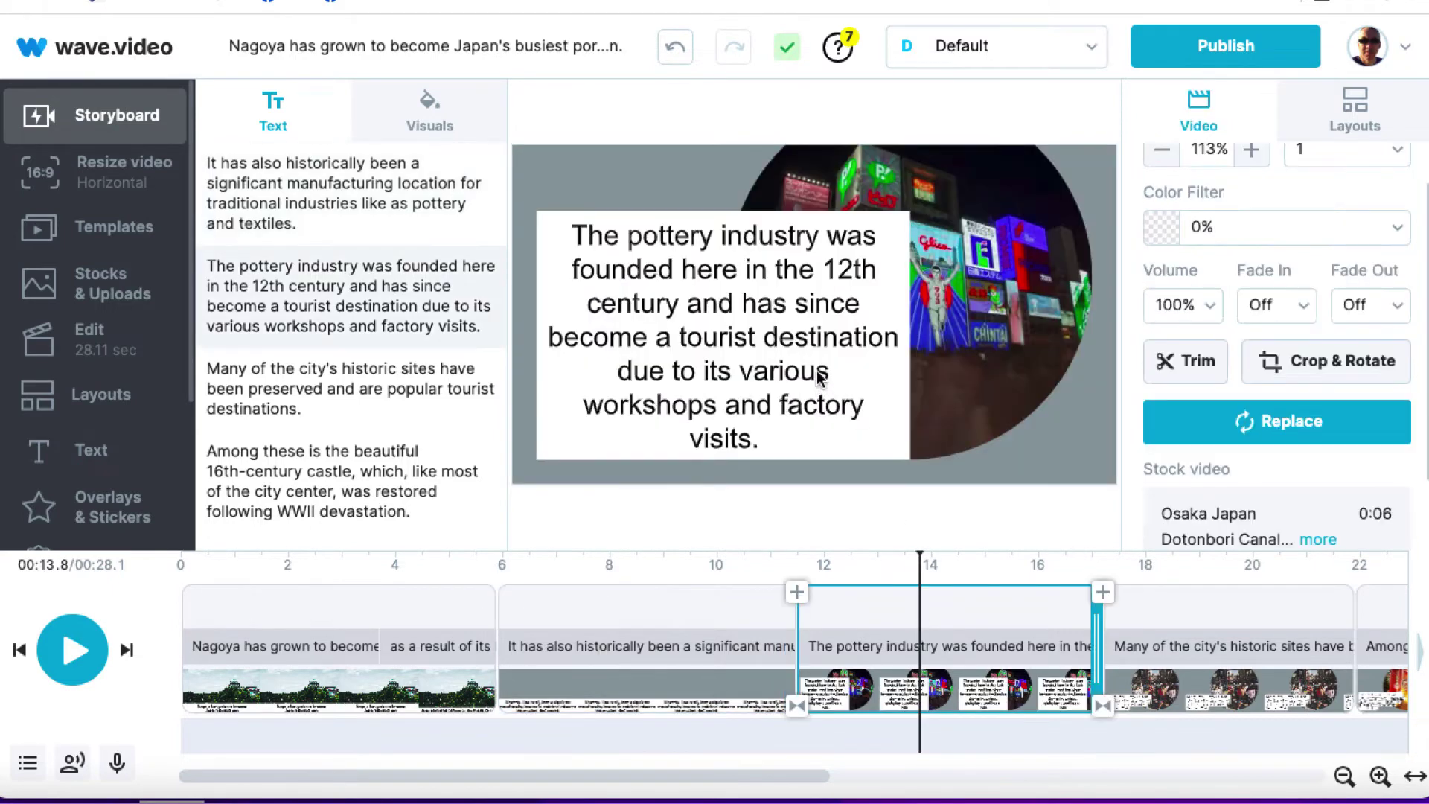
pyautogui.click(620, 363)
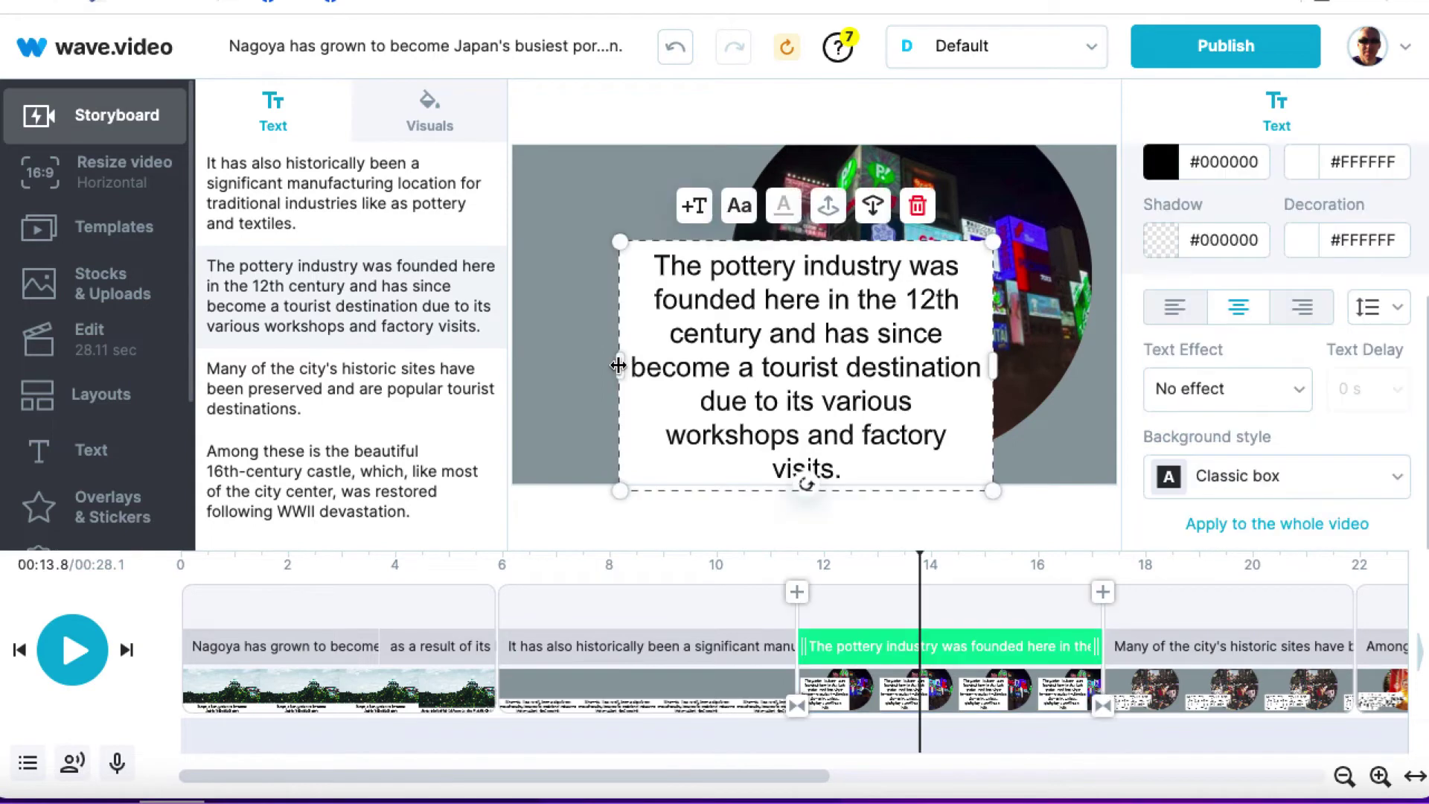
pyautogui.moveTo(512, 364); pyautogui.dragTo(493, 369)
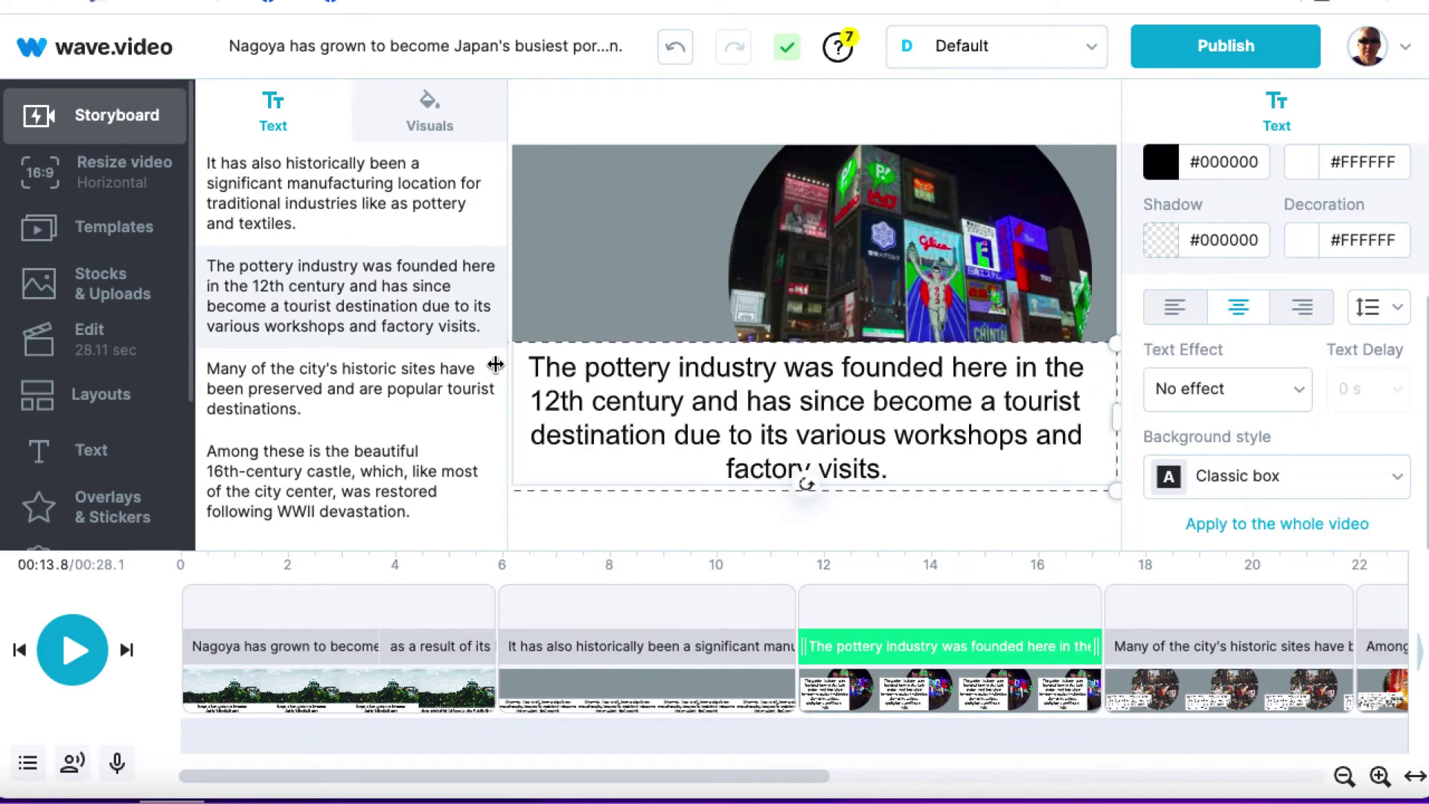
# Cut the pottery caption's text from "and has since become" onwards and shorten its duration to 3.5 seconds
pyautogui.moveTo(892, 467)
pyautogui.mouseDown()
pyautogui.moveTo(855, 470)
pyautogui.moveTo(920, 465)
pyautogui.mouseUp()
pyautogui.doubleClick(919, 466)
pyautogui.click(920, 465)
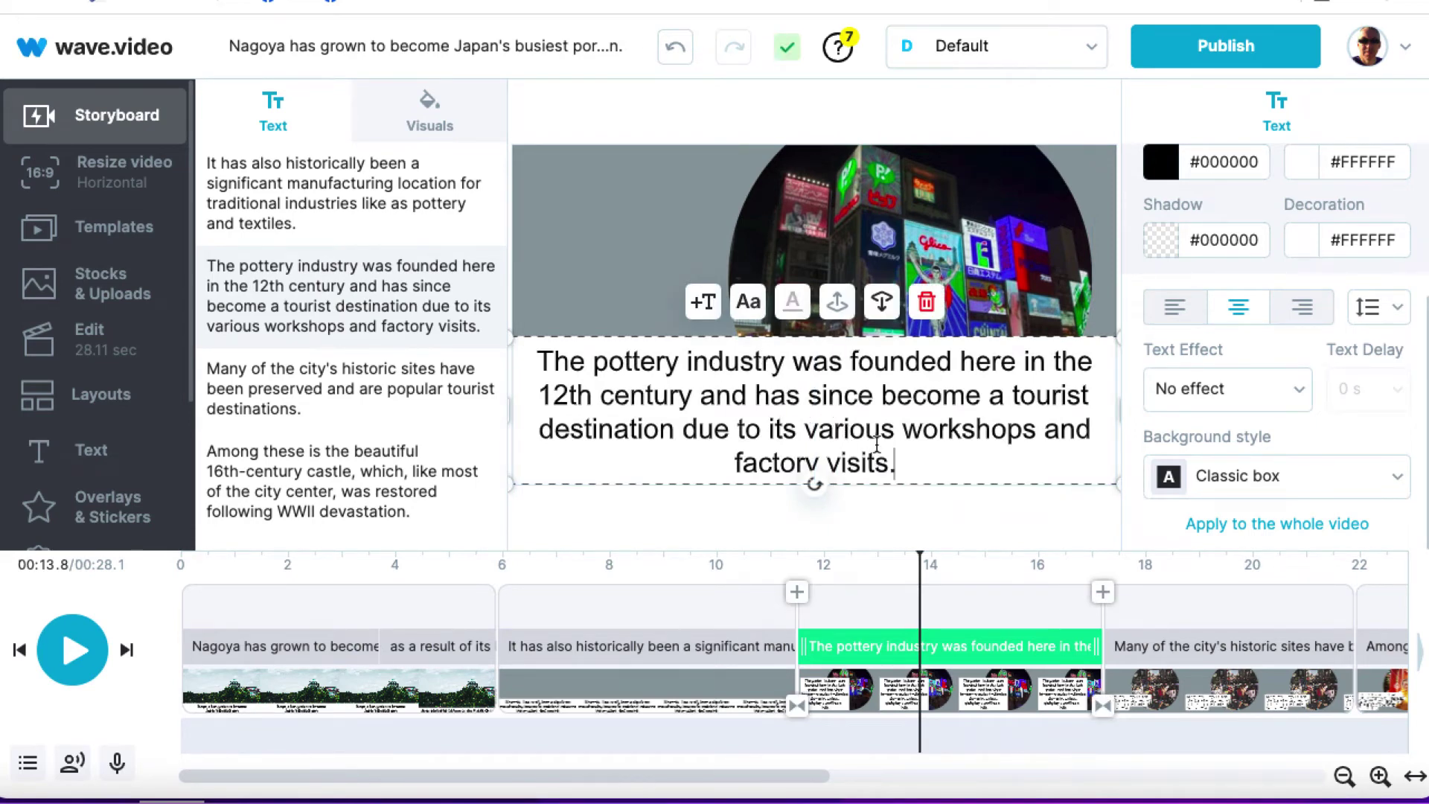
pyautogui.moveTo(910, 465); pyautogui.dragTo(701, 407)
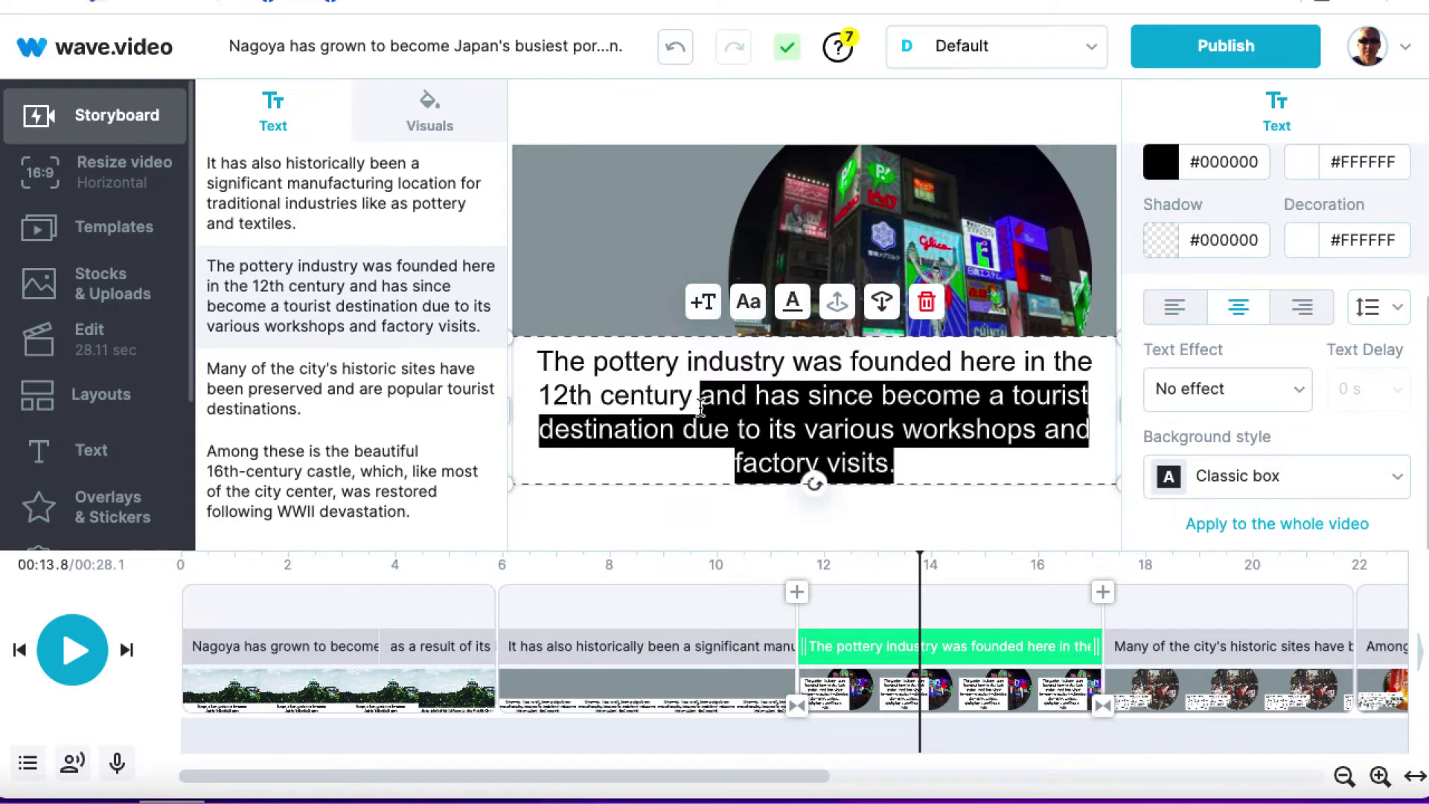
pyautogui.press('BackSpace')
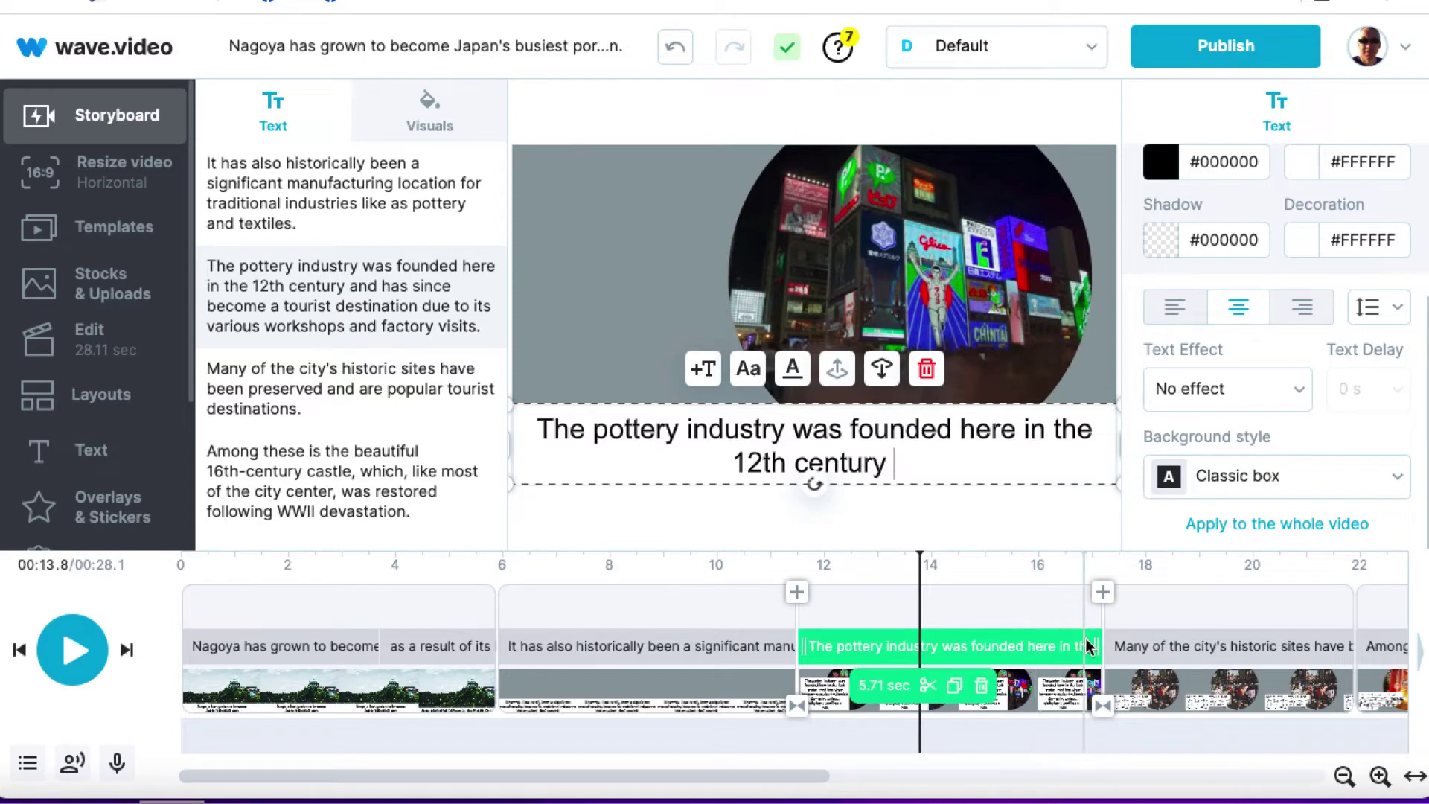
pyautogui.moveTo(1092, 641); pyautogui.dragTo(968, 646)
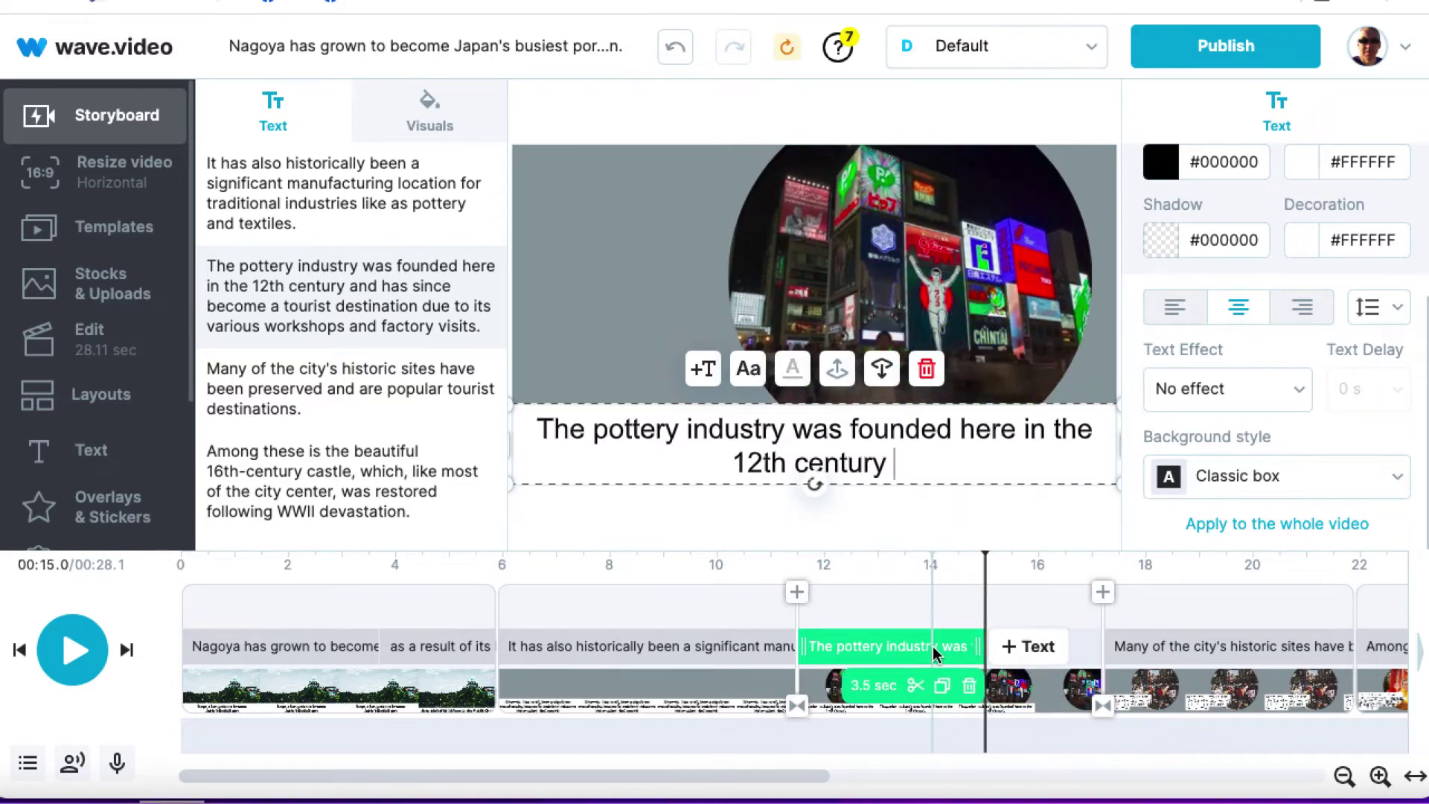
# Add a full-width follow-up caption in the third scene reading "and has since become a tourist destination due to its various workshops and factory visits."
pyautogui.moveTo(1026, 653)
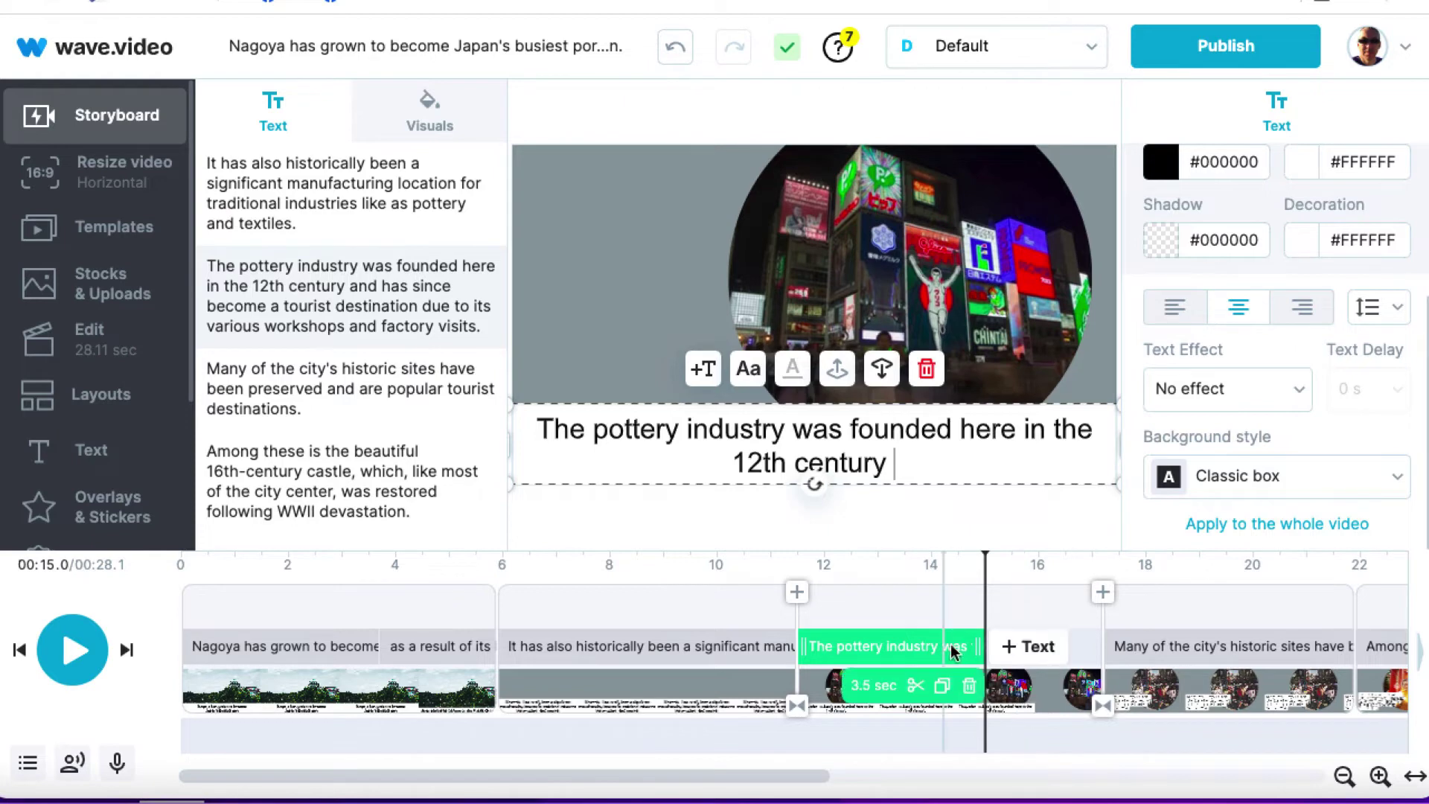
pyautogui.click(1027, 650)
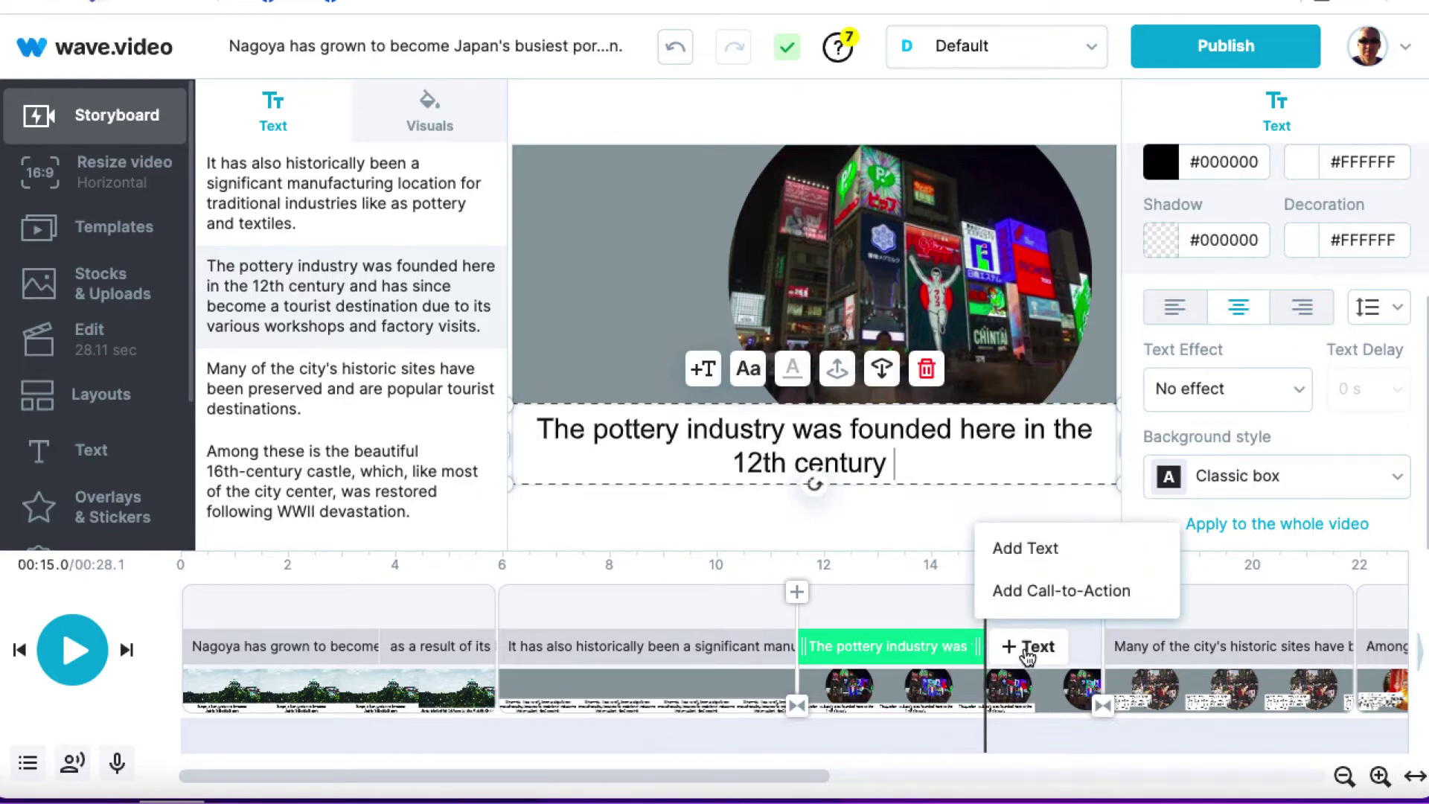
pyautogui.click(999, 545)
pyautogui.hotkey('ctrl', 'a')
pyautogui.write('yo')
pyautogui.press('BackSpace')
pyautogui.press('BackSpace')
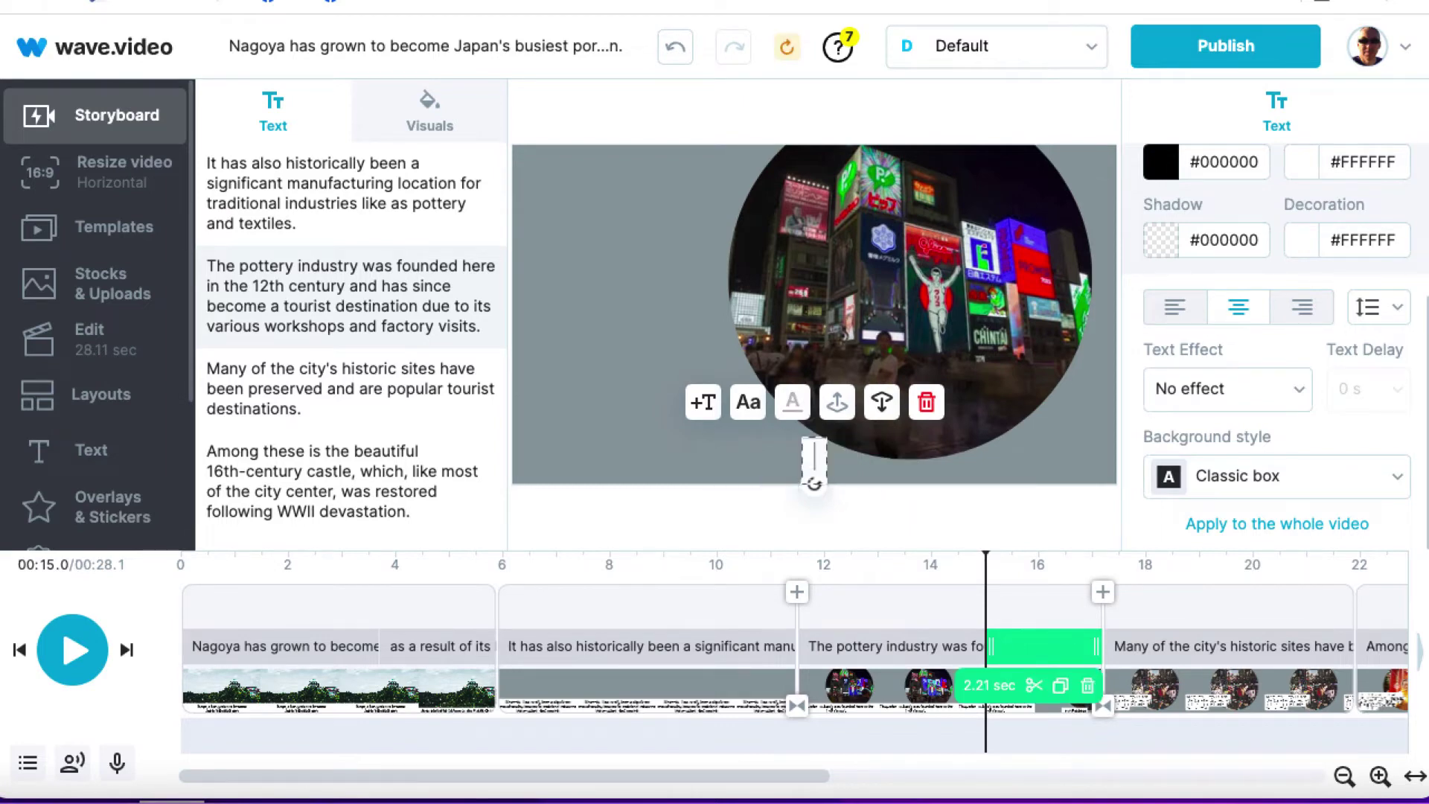
pyautogui.write('and has since become a tourist destination due to its various workshops and factory visits.')
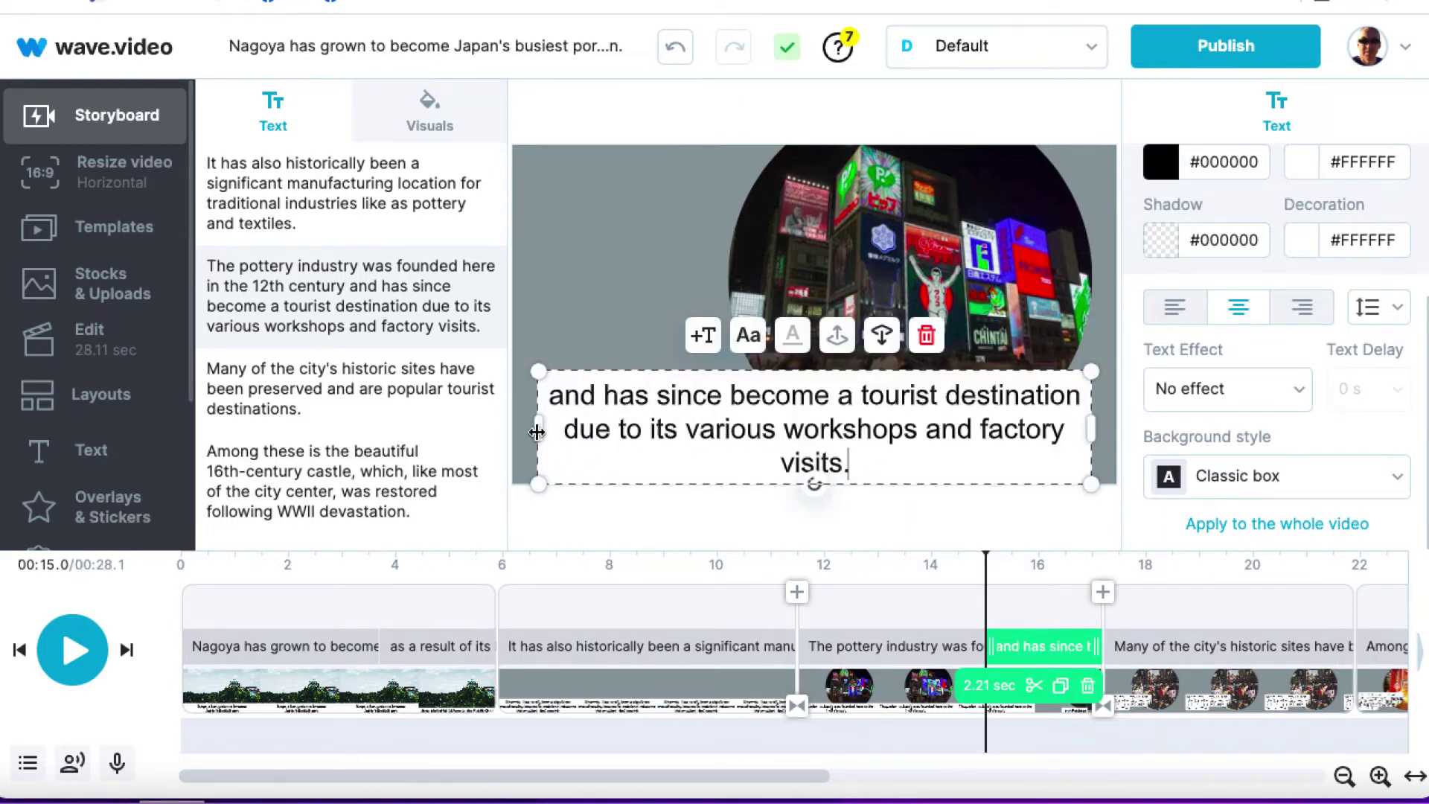
pyautogui.moveTo(539, 432); pyautogui.dragTo(515, 432)
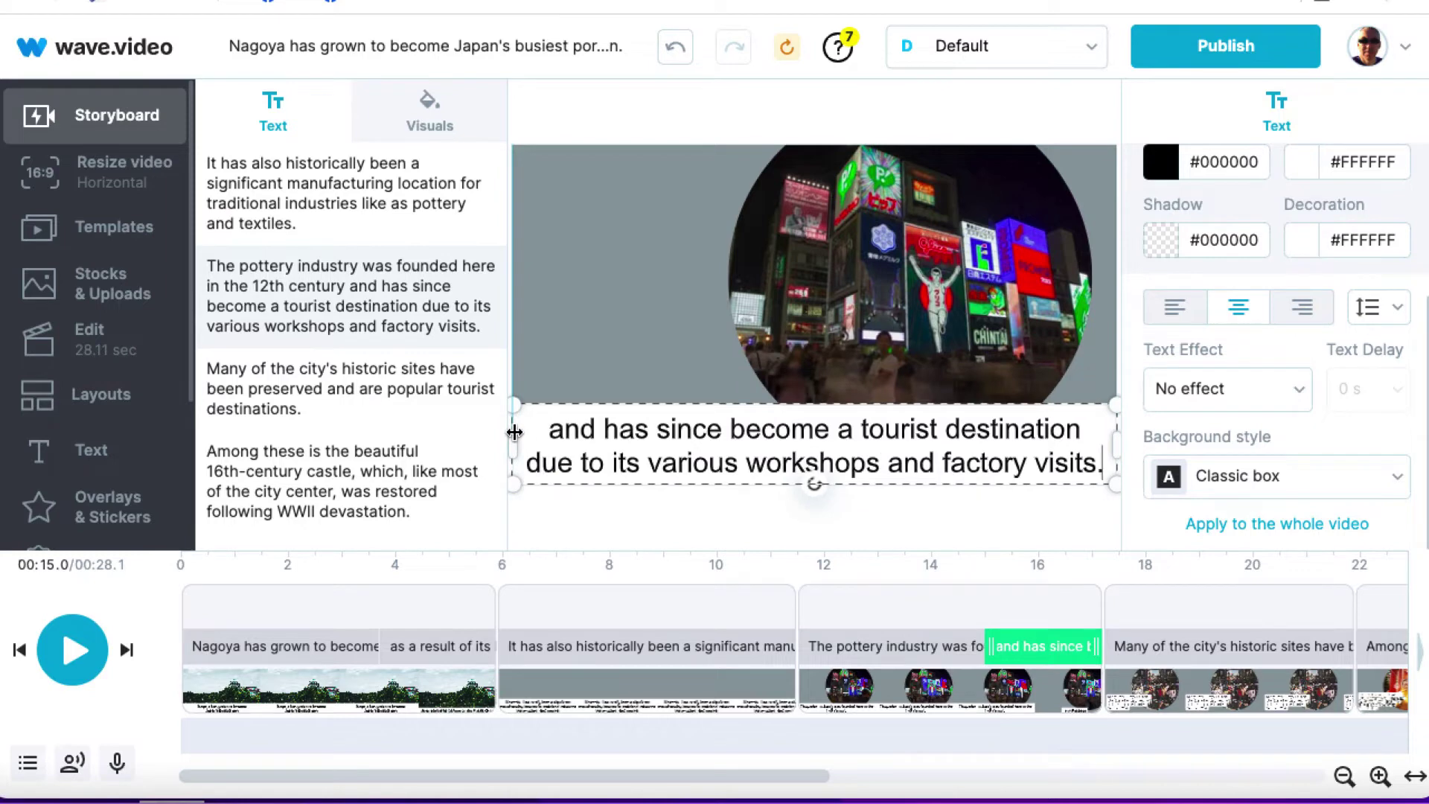
# Delete the third scene's circular video and set the free "pottery" stock photo of dark clay-covered hands shaping a pot as its background
pyautogui.click(883, 257)
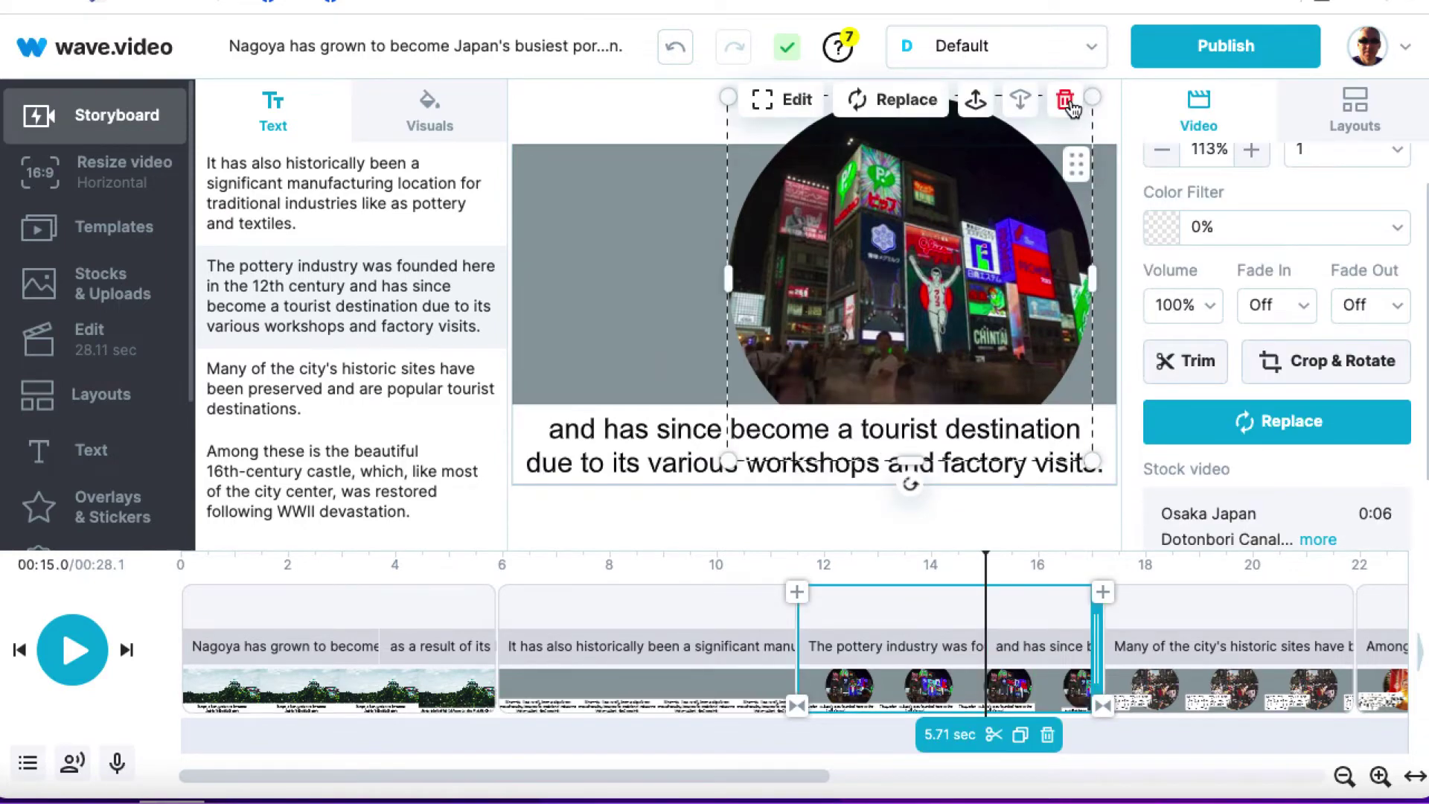
pyautogui.click(1066, 100)
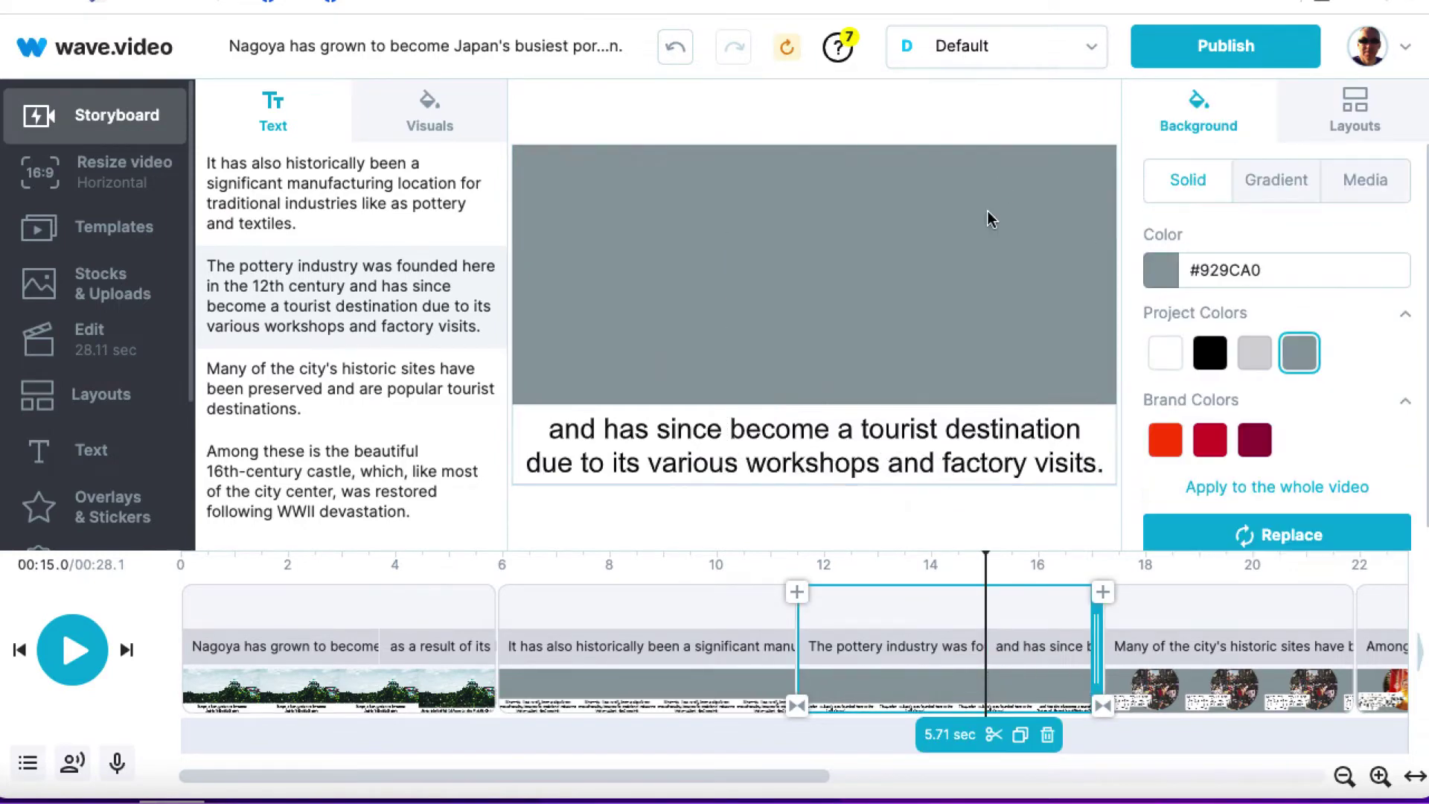
pyautogui.click(1220, 535)
pyautogui.click(1232, 602)
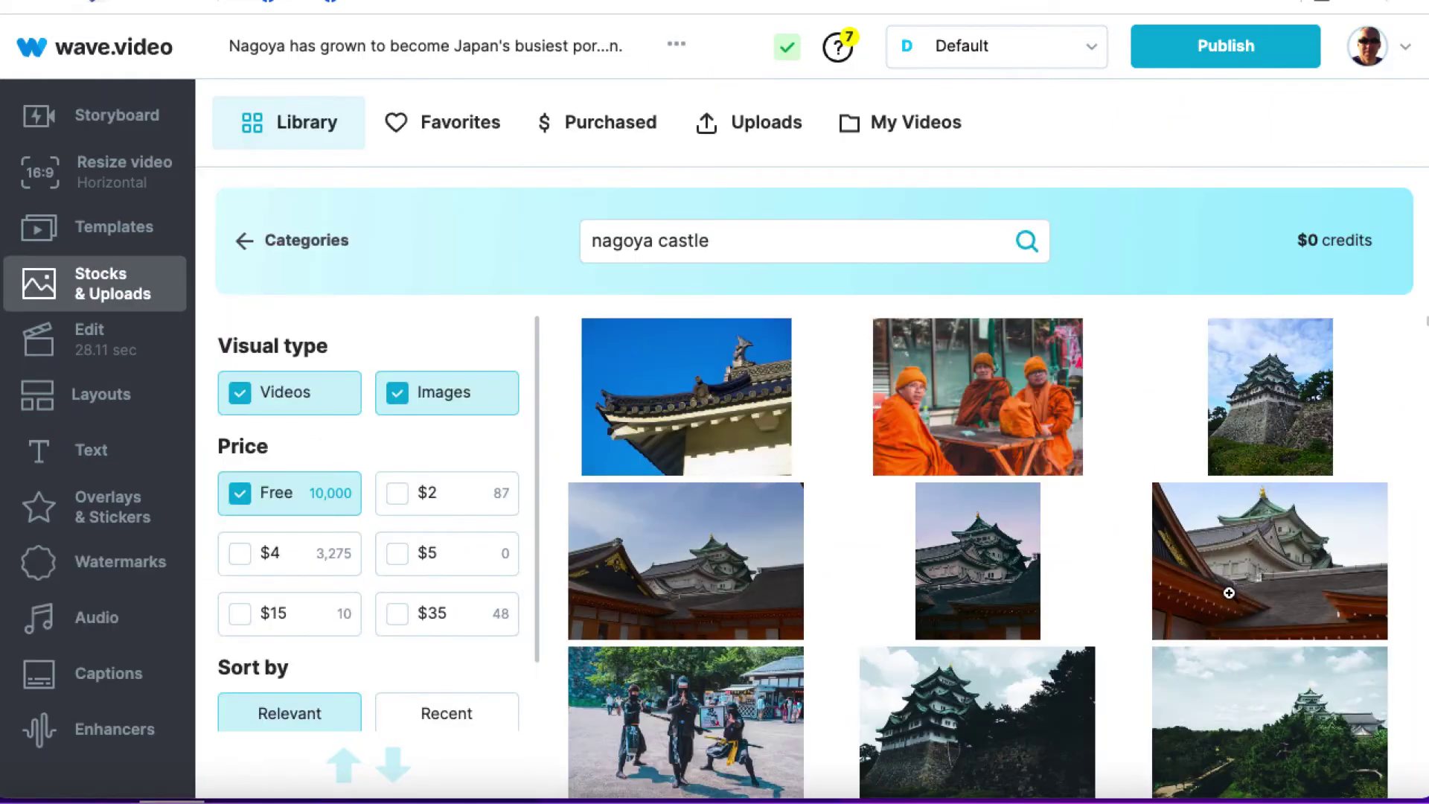
pyautogui.click(800, 253)
pyautogui.write('pottery')
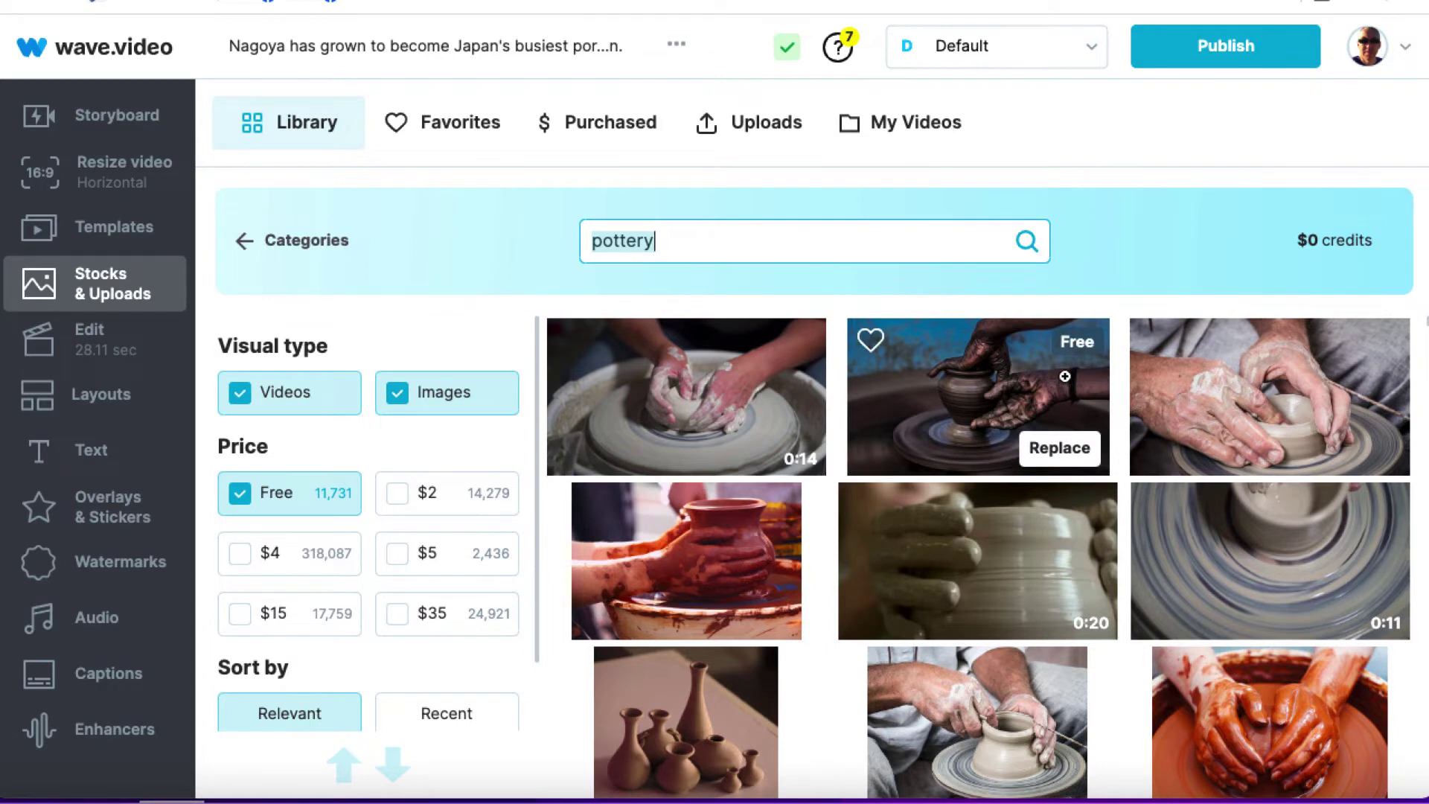
pyautogui.click(1060, 449)
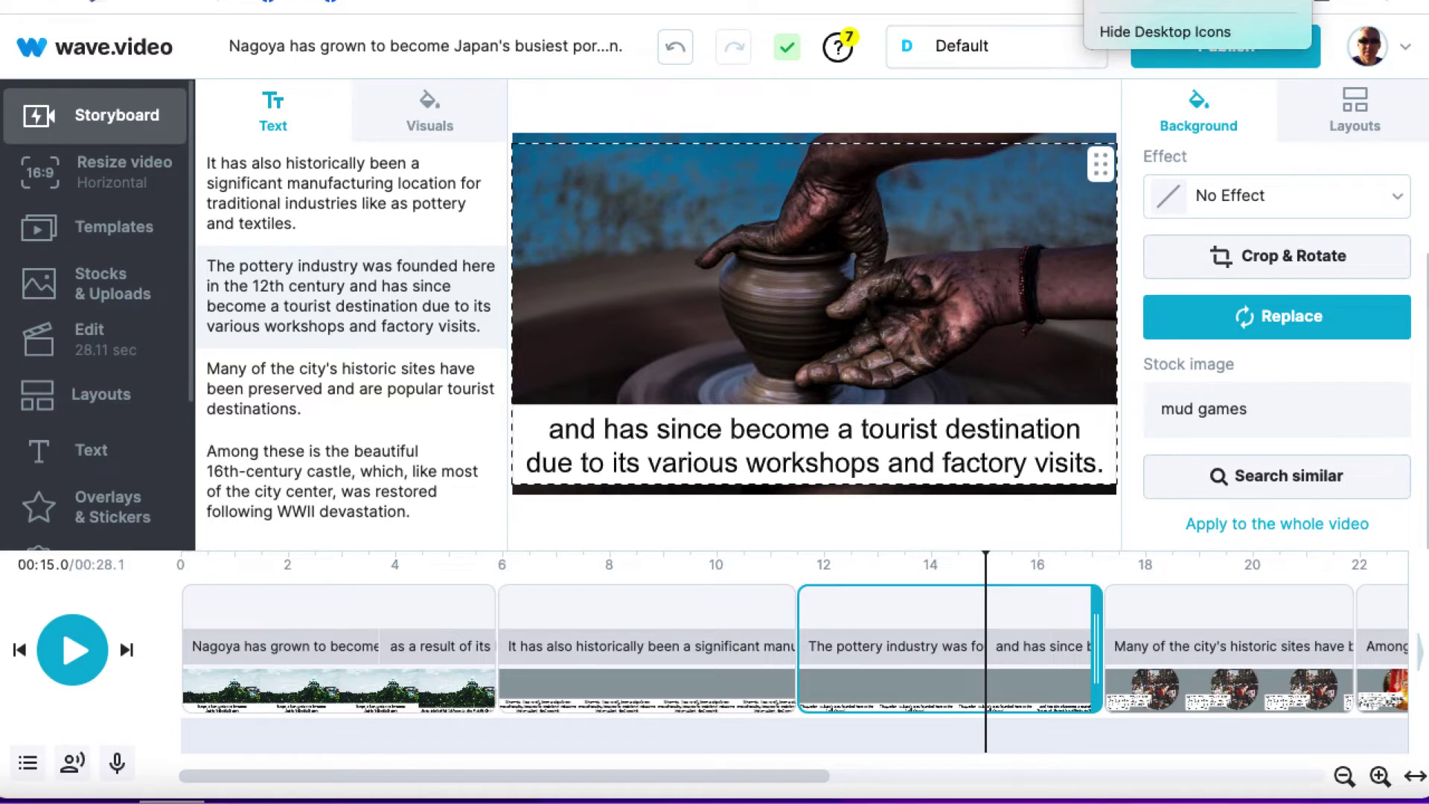
# Upload the voiceover file NAGOYA.mp3 to the audio uploads and add it to the video's timeline
pyautogui.click(89, 339)
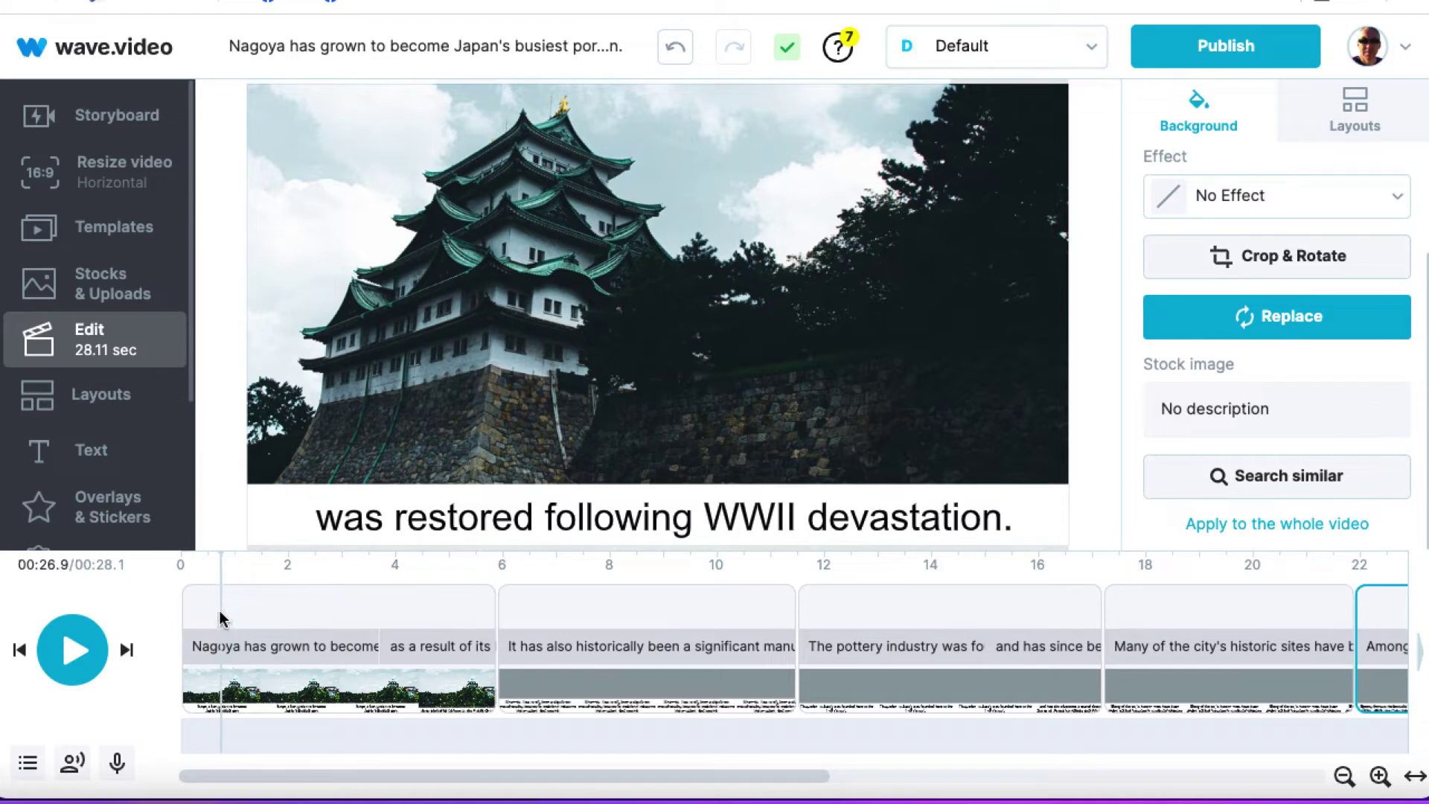
pyautogui.click(117, 763)
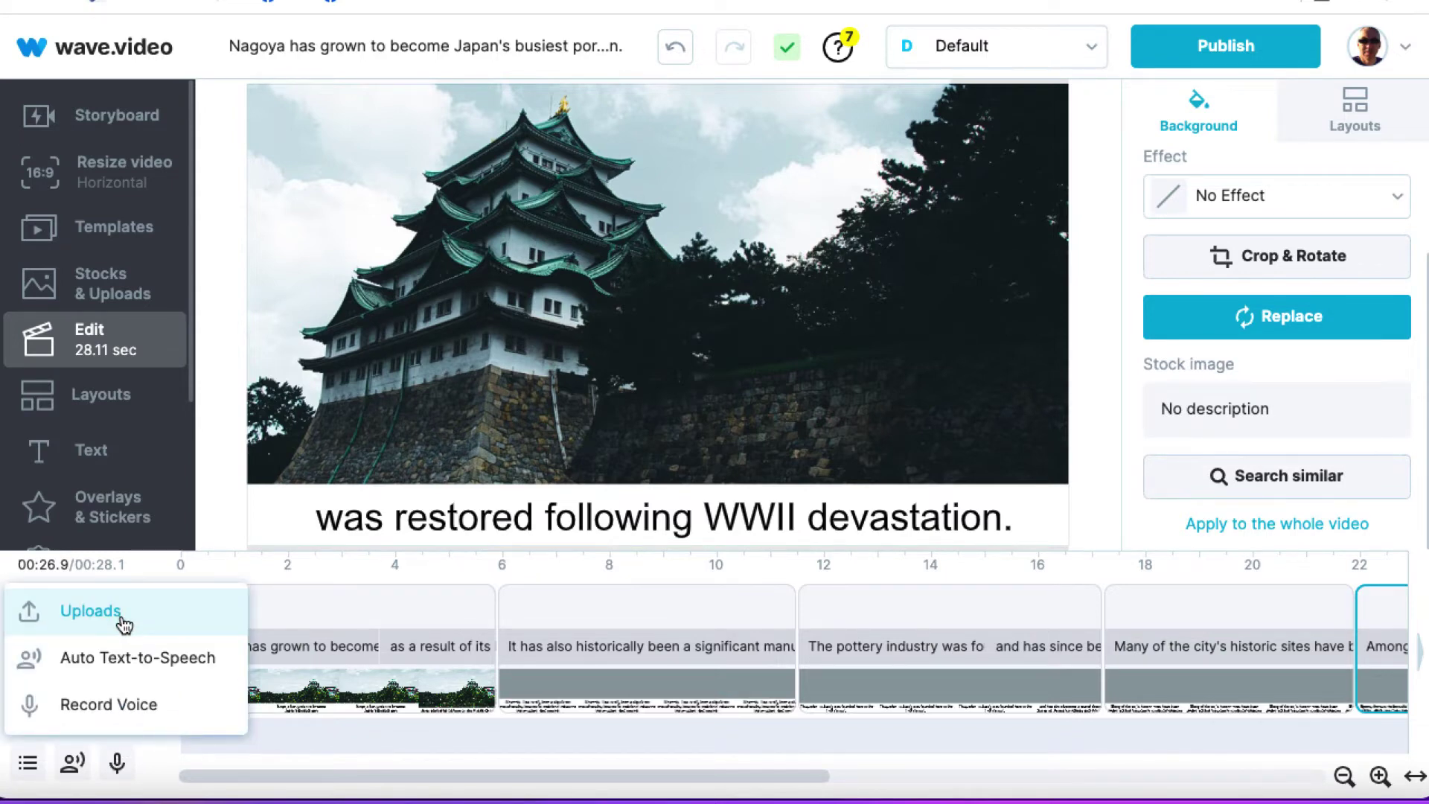
pyautogui.click(90, 611)
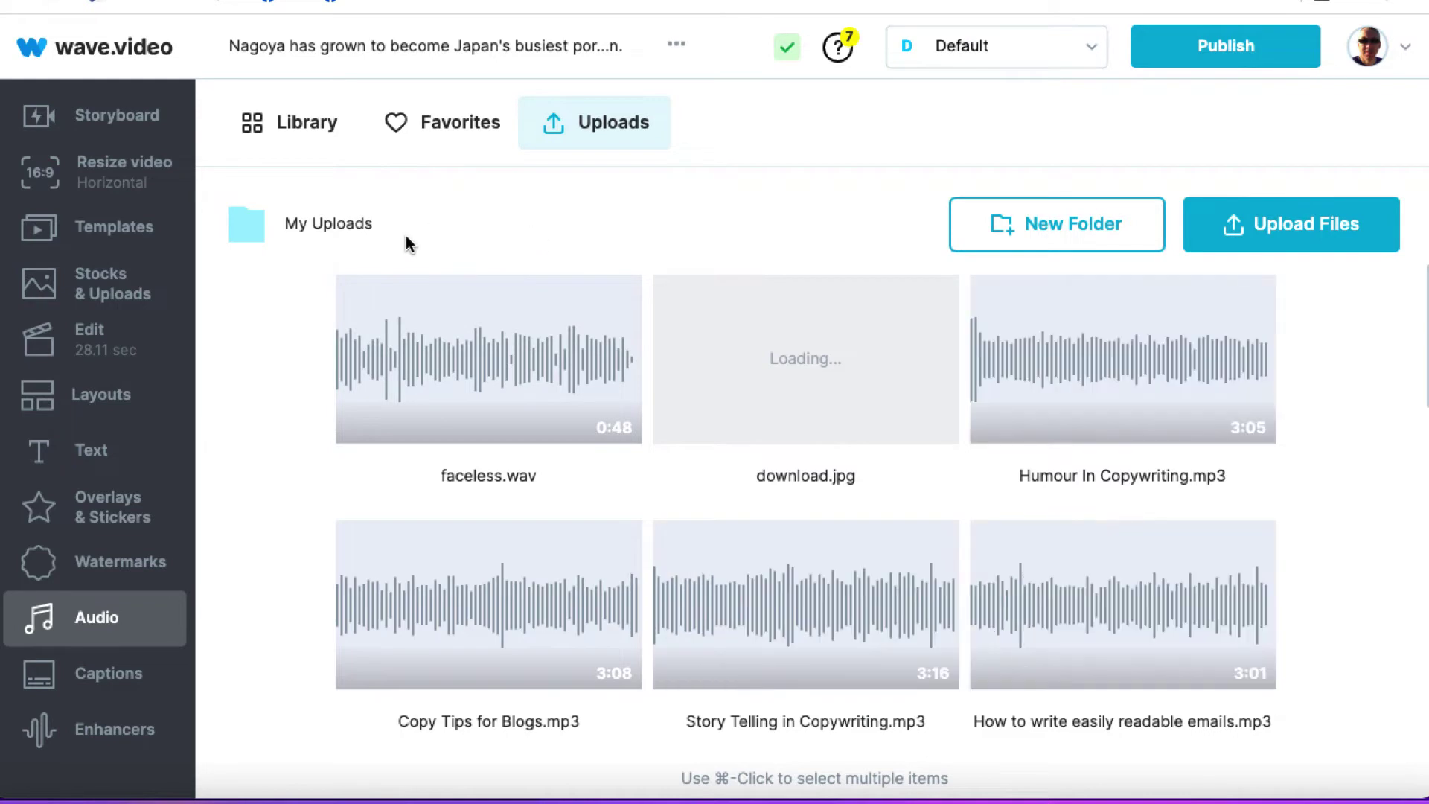
pyautogui.moveTo(1, 402); pyautogui.dragTo(360, 370)
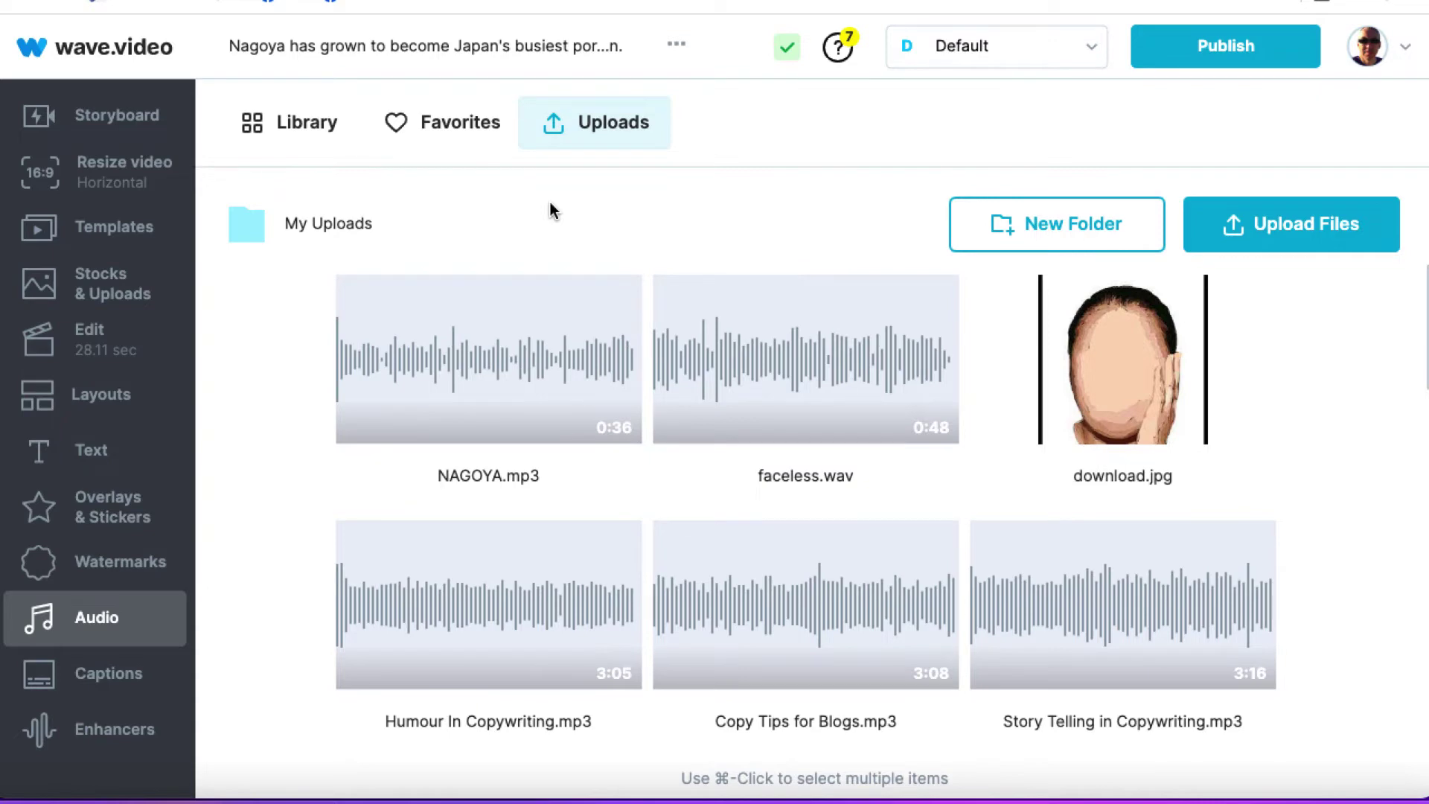
pyautogui.moveTo(594, 369)
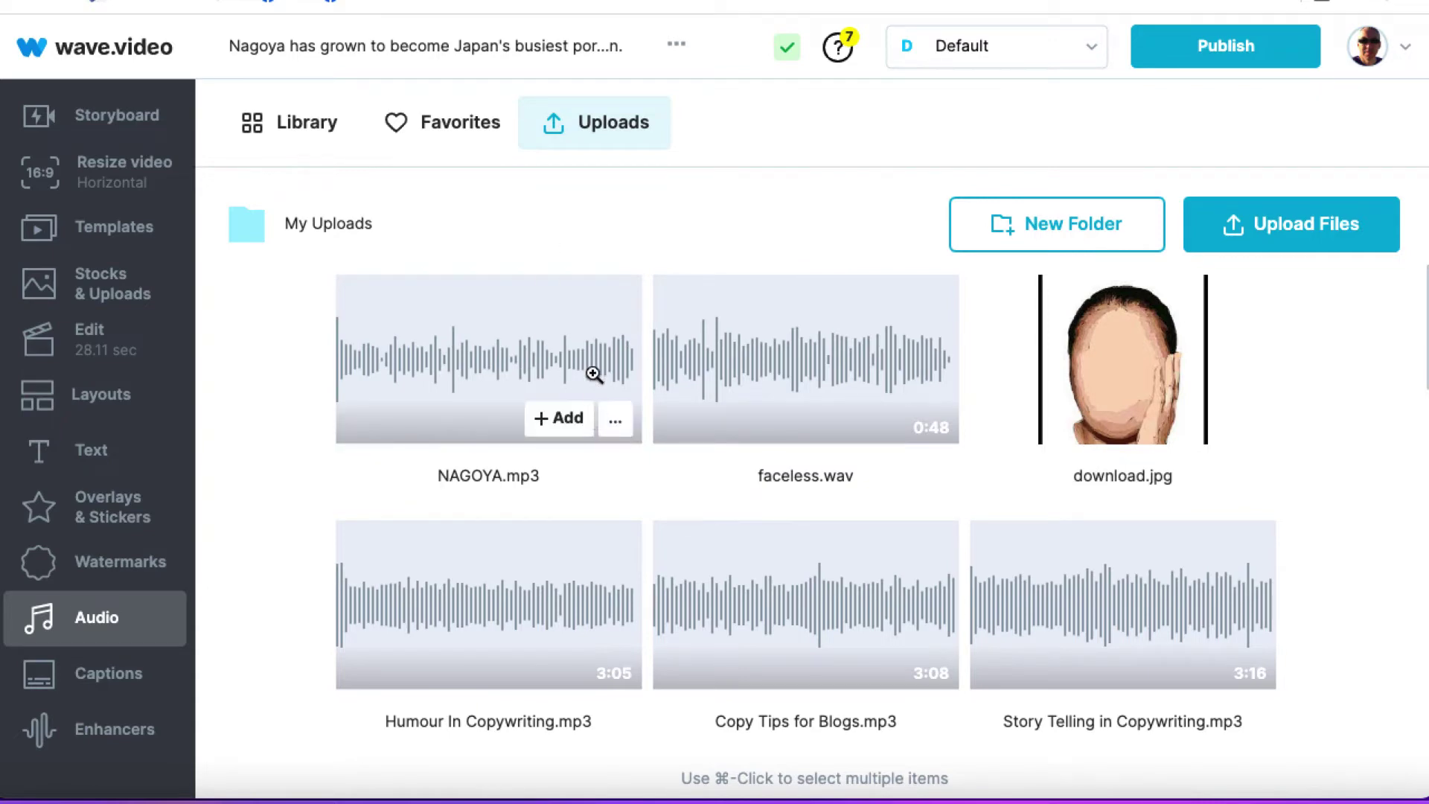
pyautogui.click(562, 420)
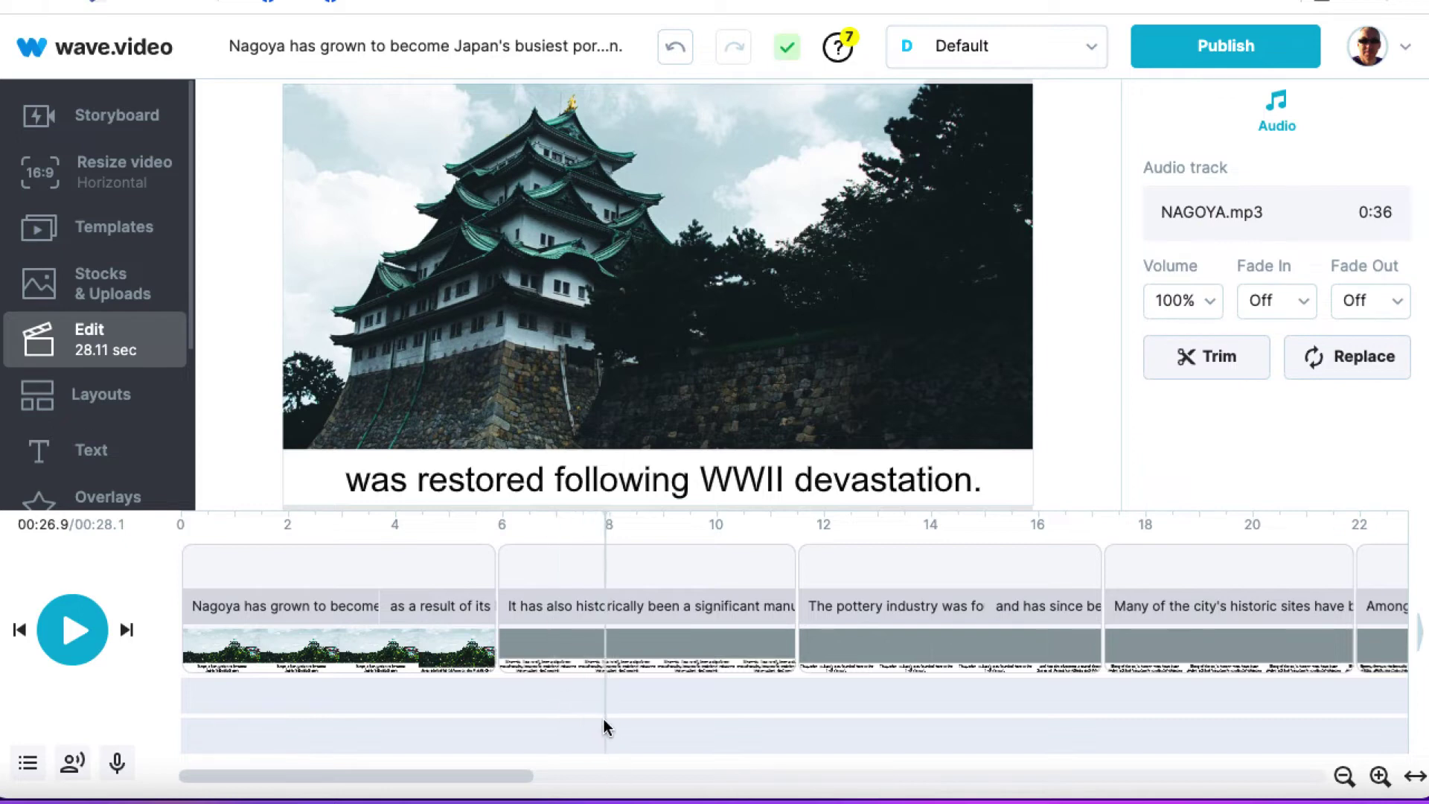
# Move the NAGOYA.mp3 audio clip back along its track to start at the very beginning of the video
pyautogui.hscroll(2, 1008, 730)
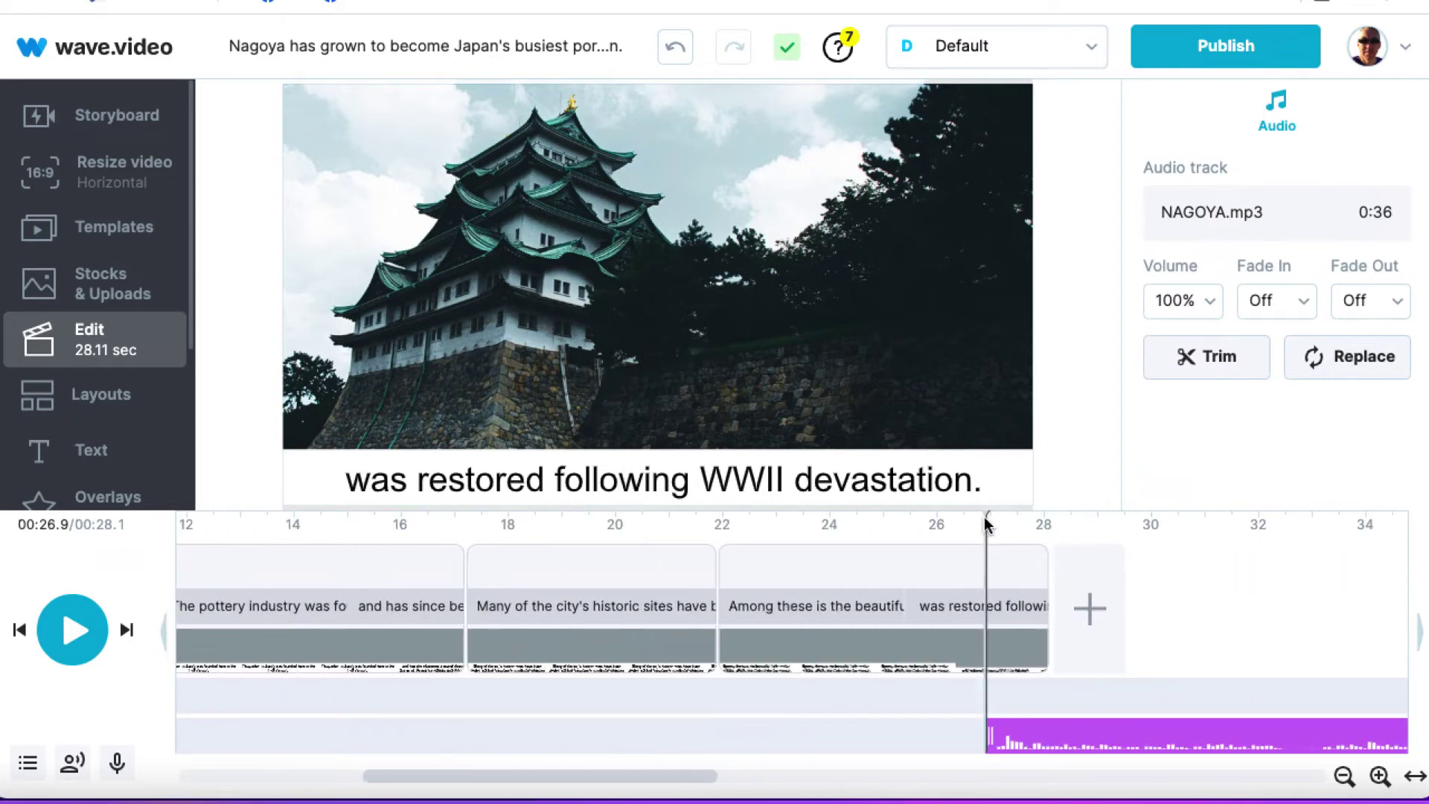
pyautogui.moveTo(985, 523); pyautogui.dragTo(1008, 524)
pyautogui.click(1102, 727)
pyautogui.click(1079, 733)
pyautogui.moveTo(801, 721); pyautogui.dragTo(118, 761)
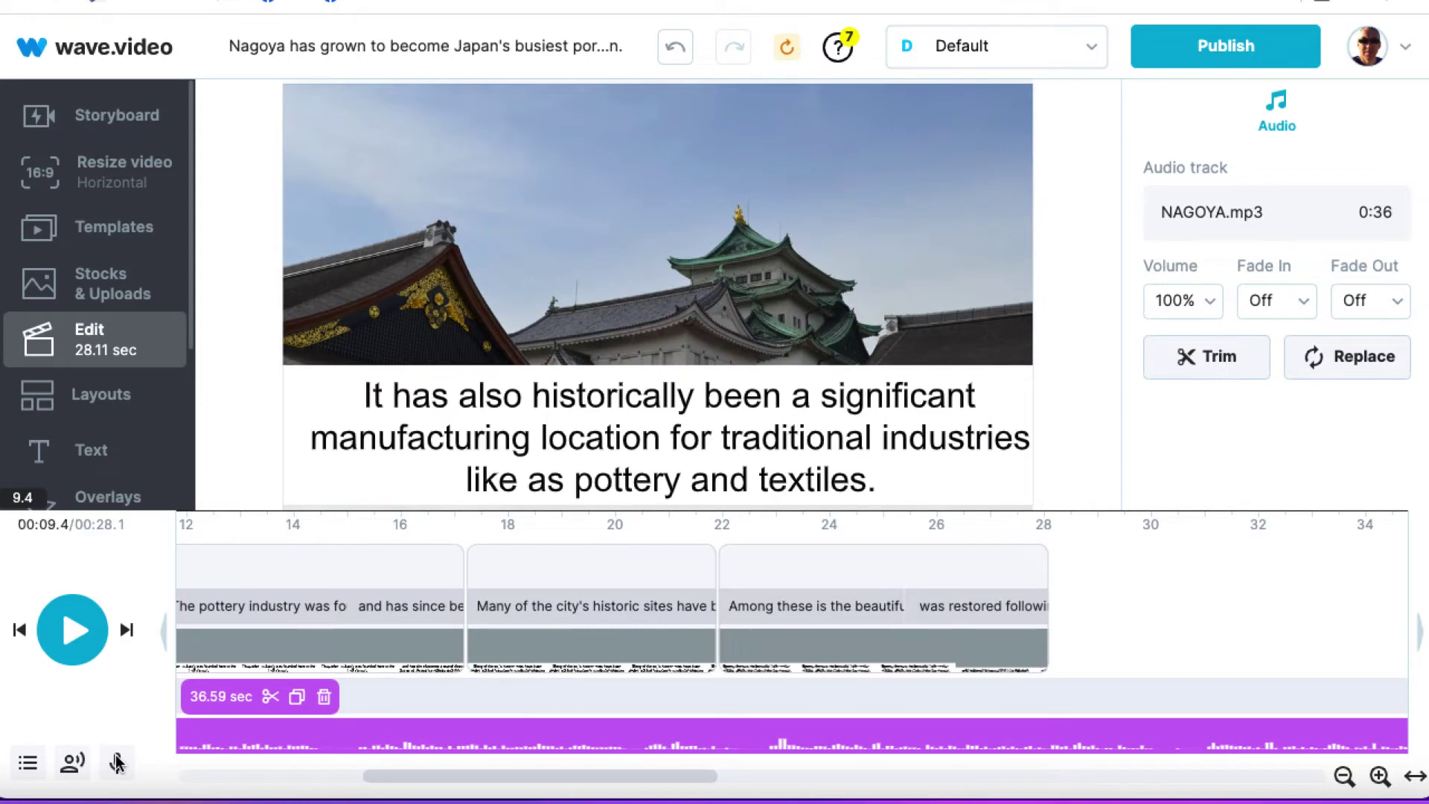
pyautogui.hscroll(-10, 374, 709)
pyautogui.hscroll(-3, 623, 726)
pyautogui.click(622, 726)
pyautogui.moveTo(805, 739); pyautogui.dragTo(285, 721)
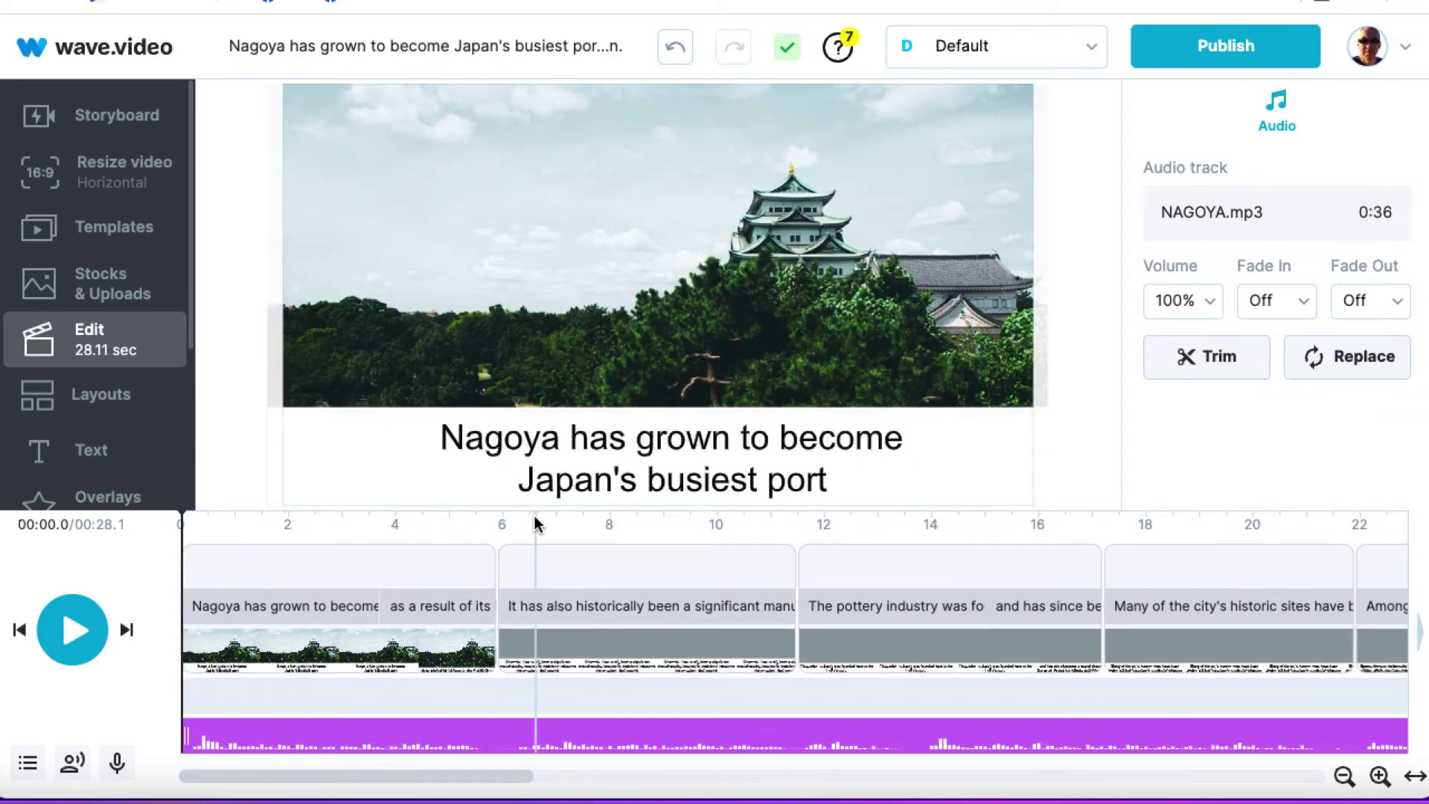
# Play the opening narration and move the start of the first scene's "as a result of its location" caption earlier, to just before 3 seconds
pyautogui.click(197, 534)
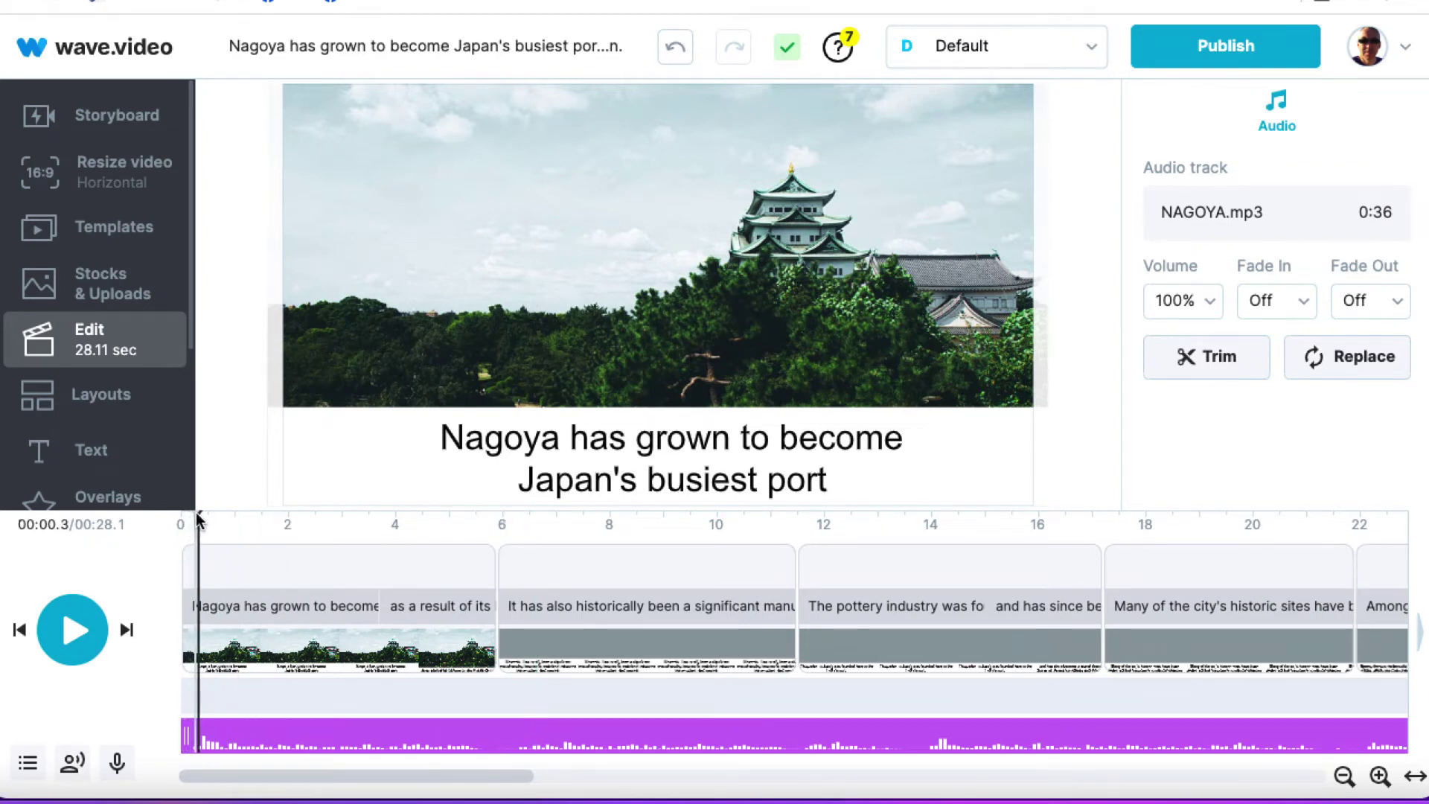
pyautogui.click(81, 640)
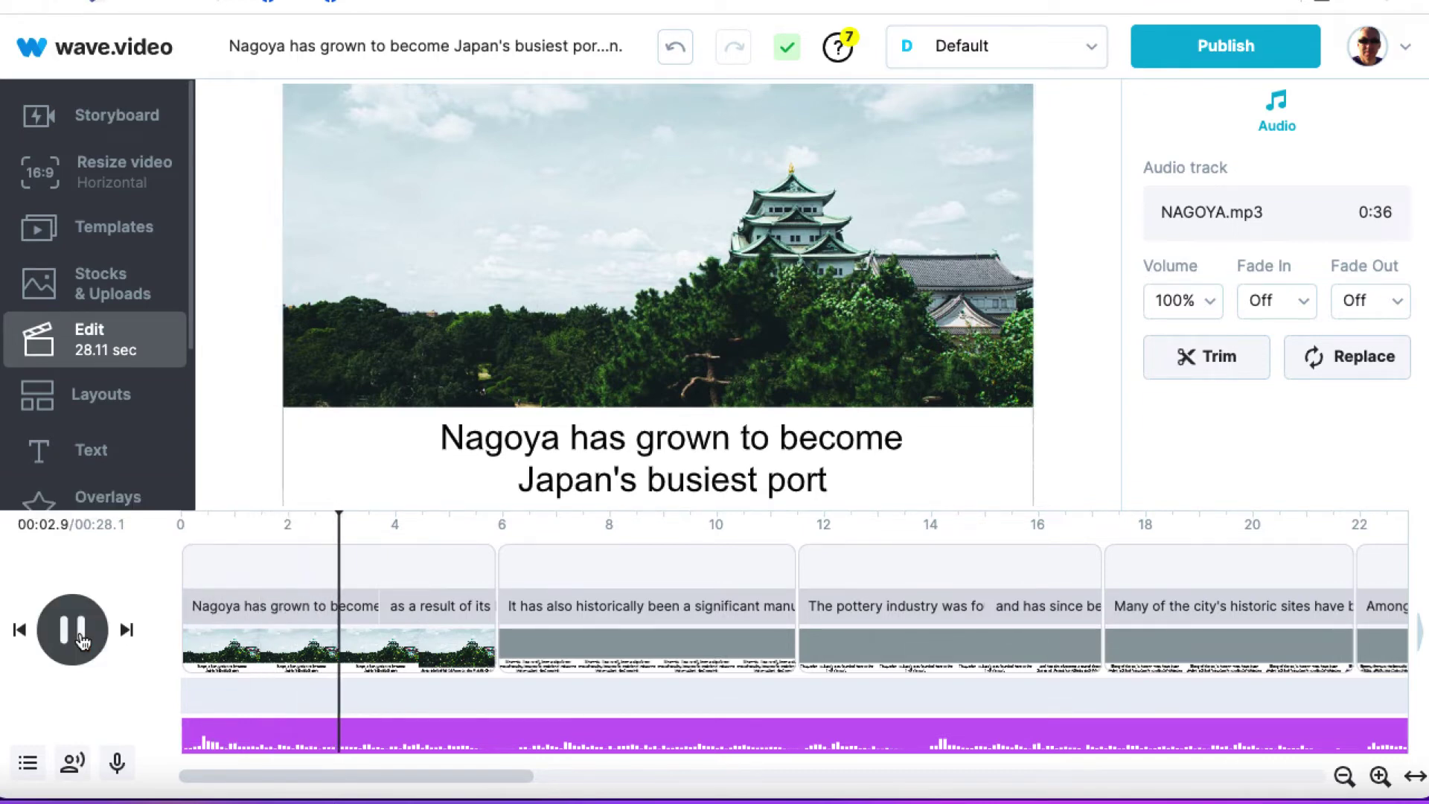
pyautogui.click(80, 640)
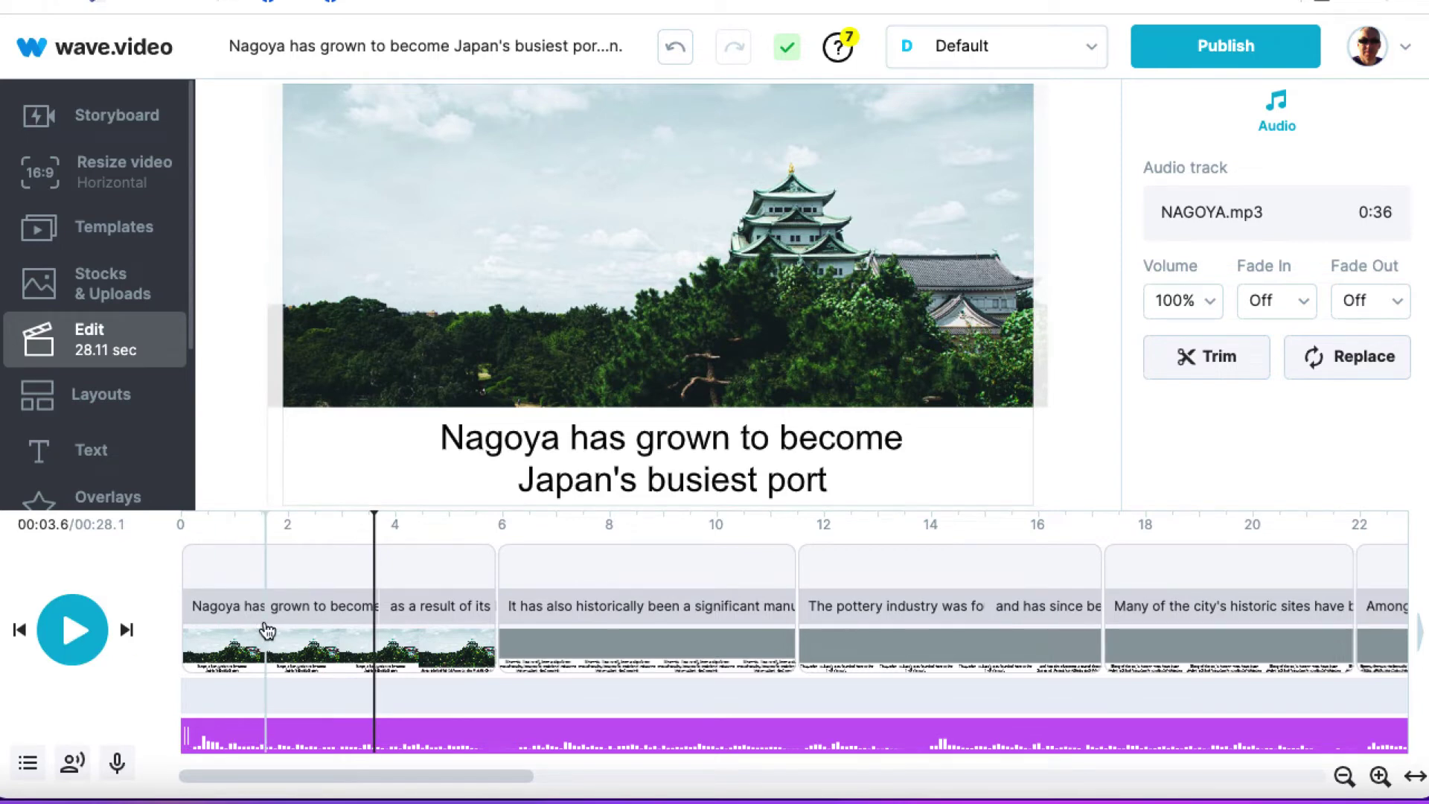
pyautogui.click(402, 612)
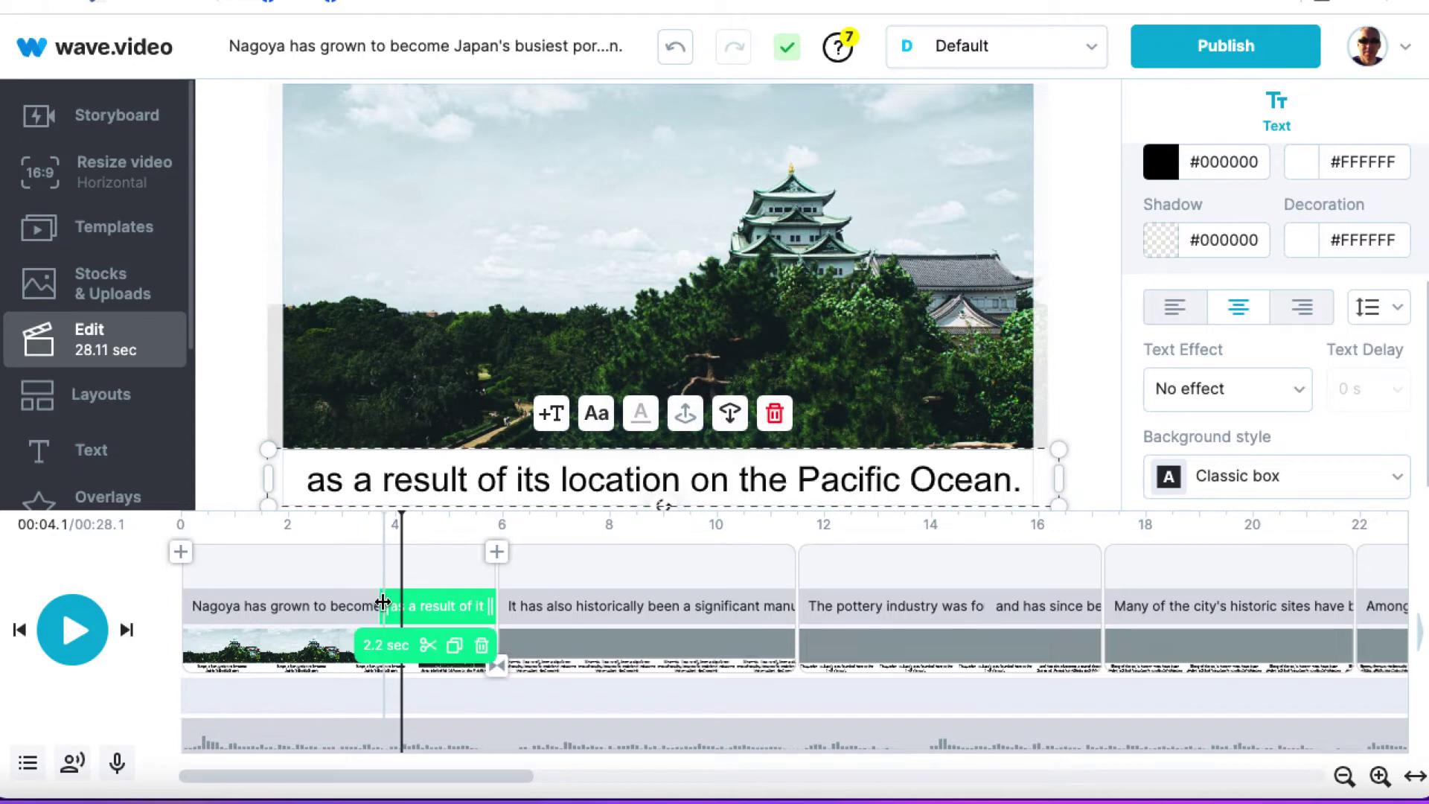
pyautogui.moveTo(383, 603); pyautogui.dragTo(366, 601)
pyautogui.click(302, 569)
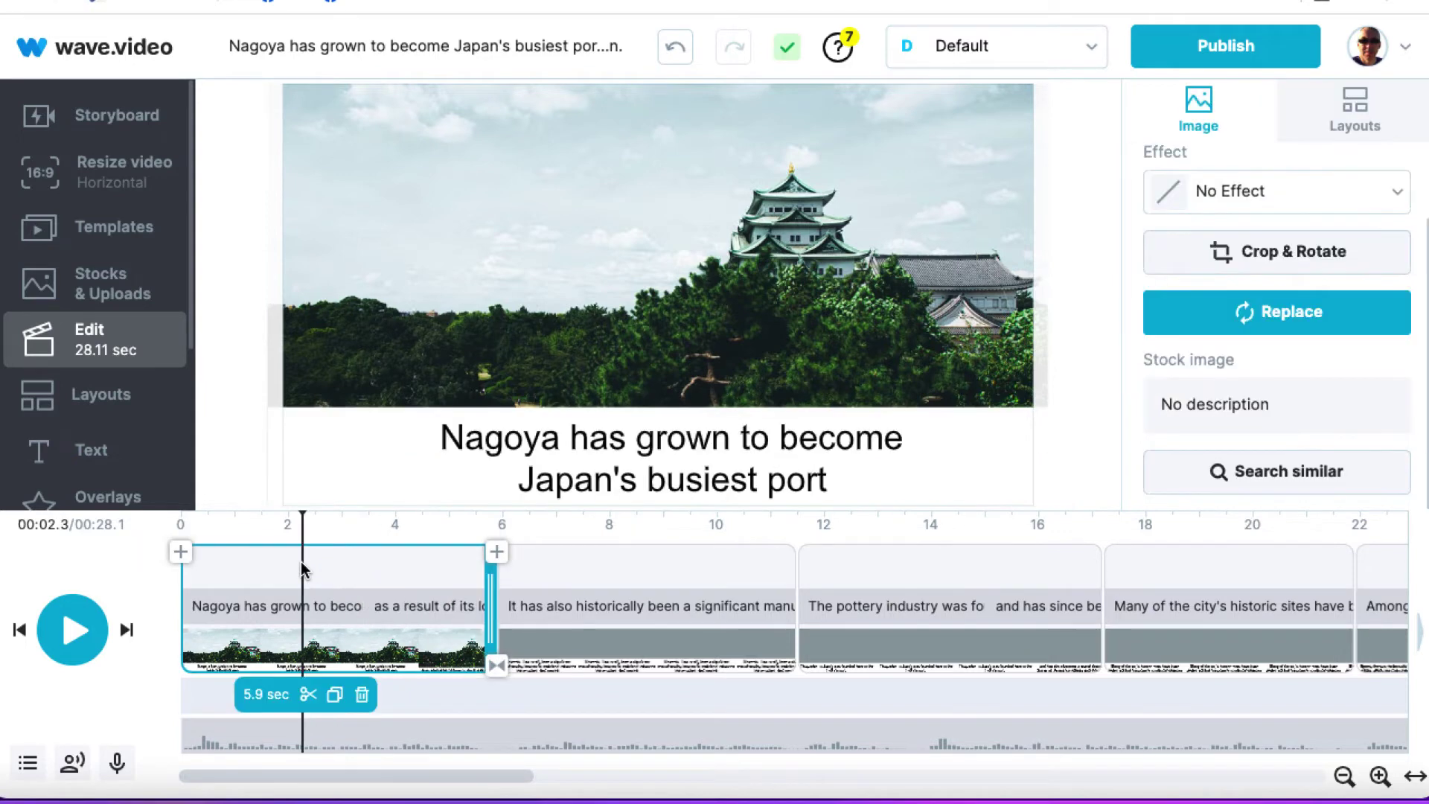
pyautogui.click(73, 630)
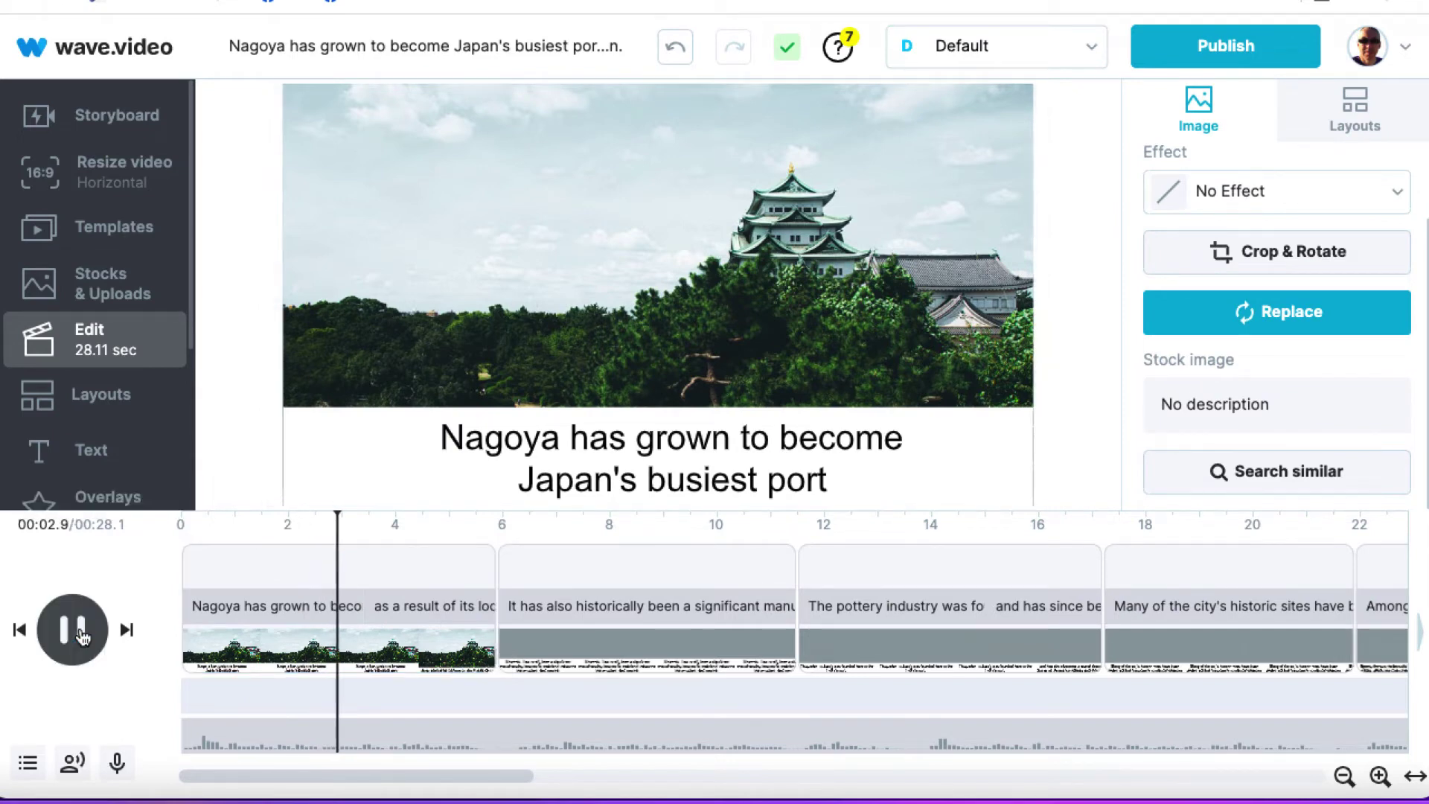
pyautogui.click(81, 636)
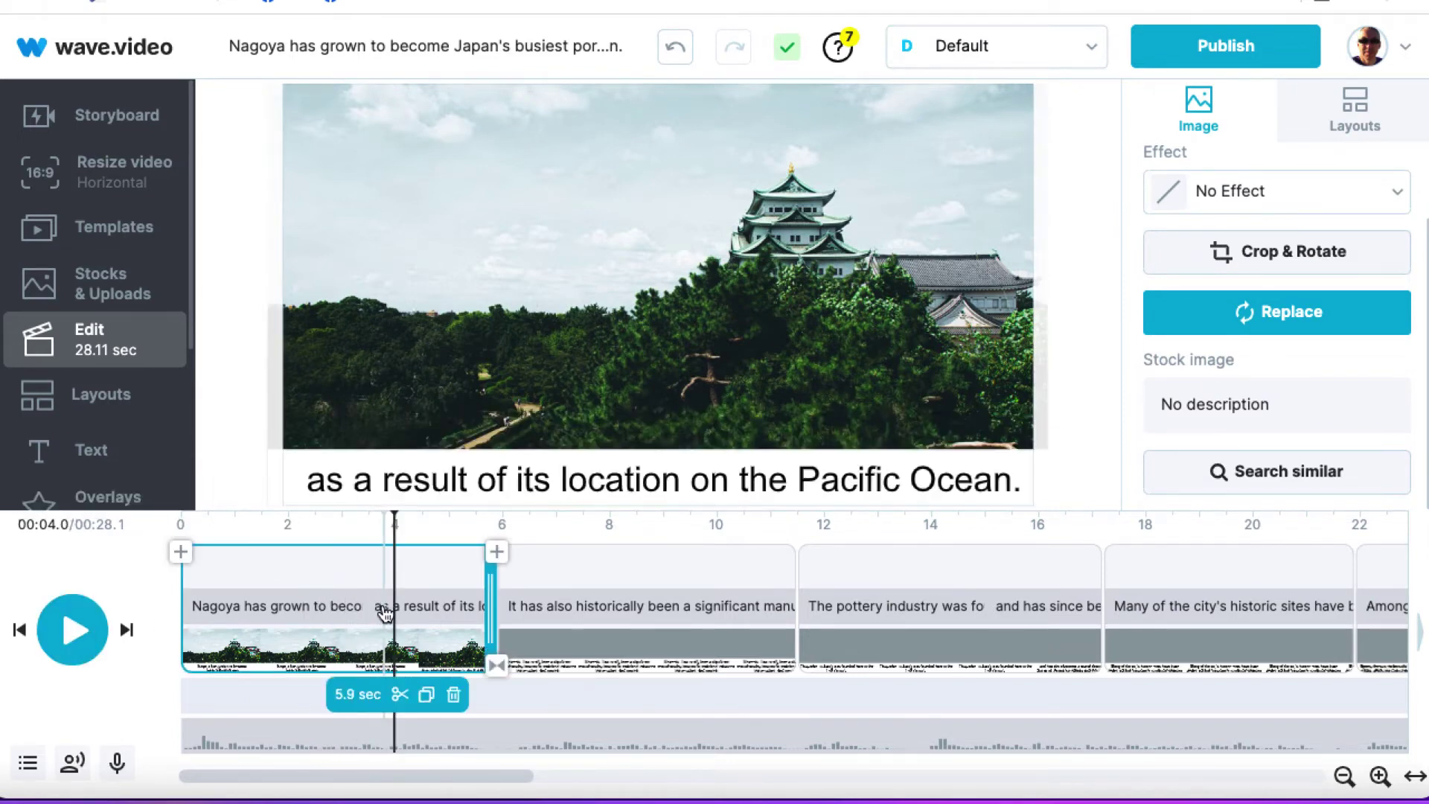
pyautogui.click(380, 609)
pyautogui.moveTo(371, 605); pyautogui.dragTo(328, 597)
pyautogui.click(262, 573)
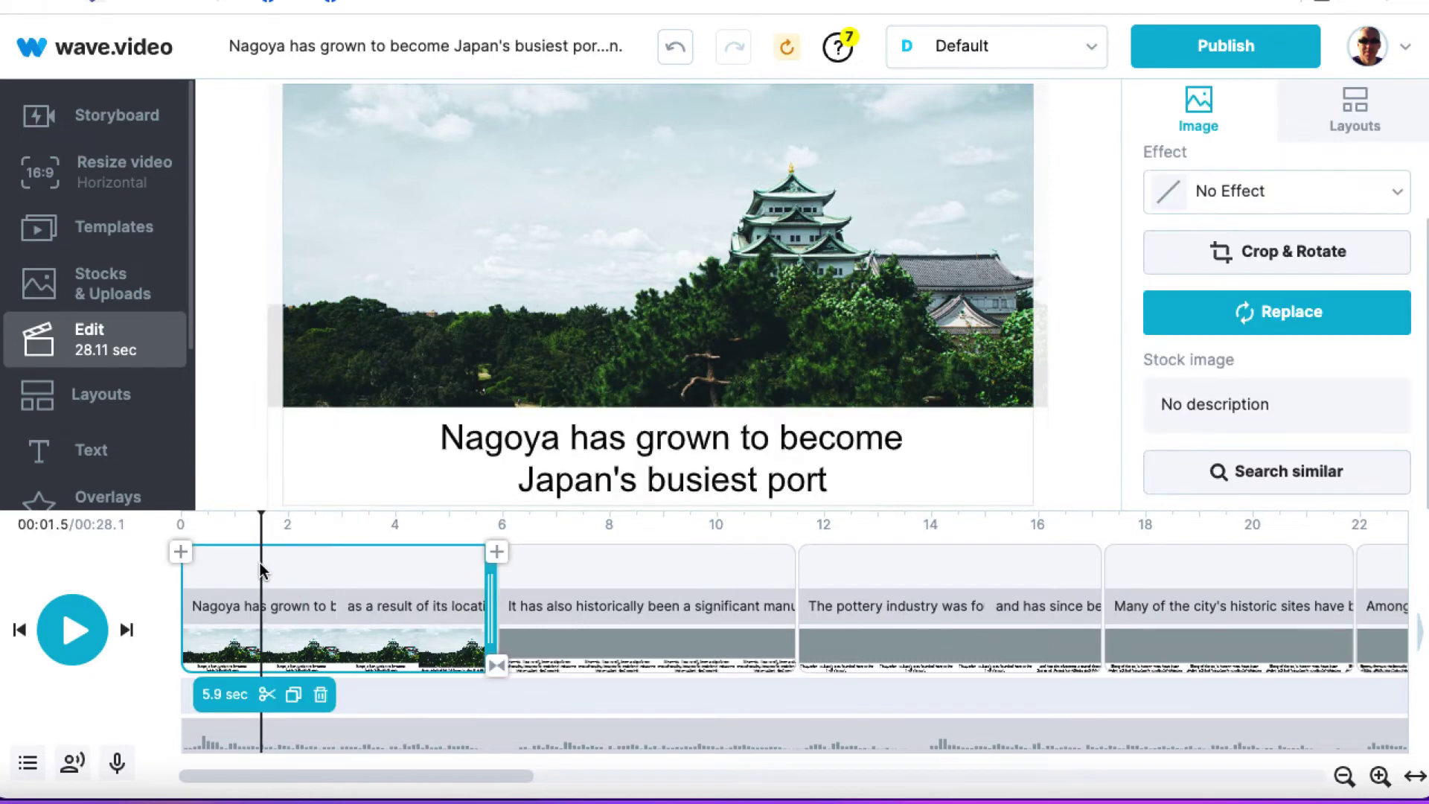
# Play the narration through the second scene and remove the stray word "as" before "pottery" in its caption
pyautogui.click(80, 634)
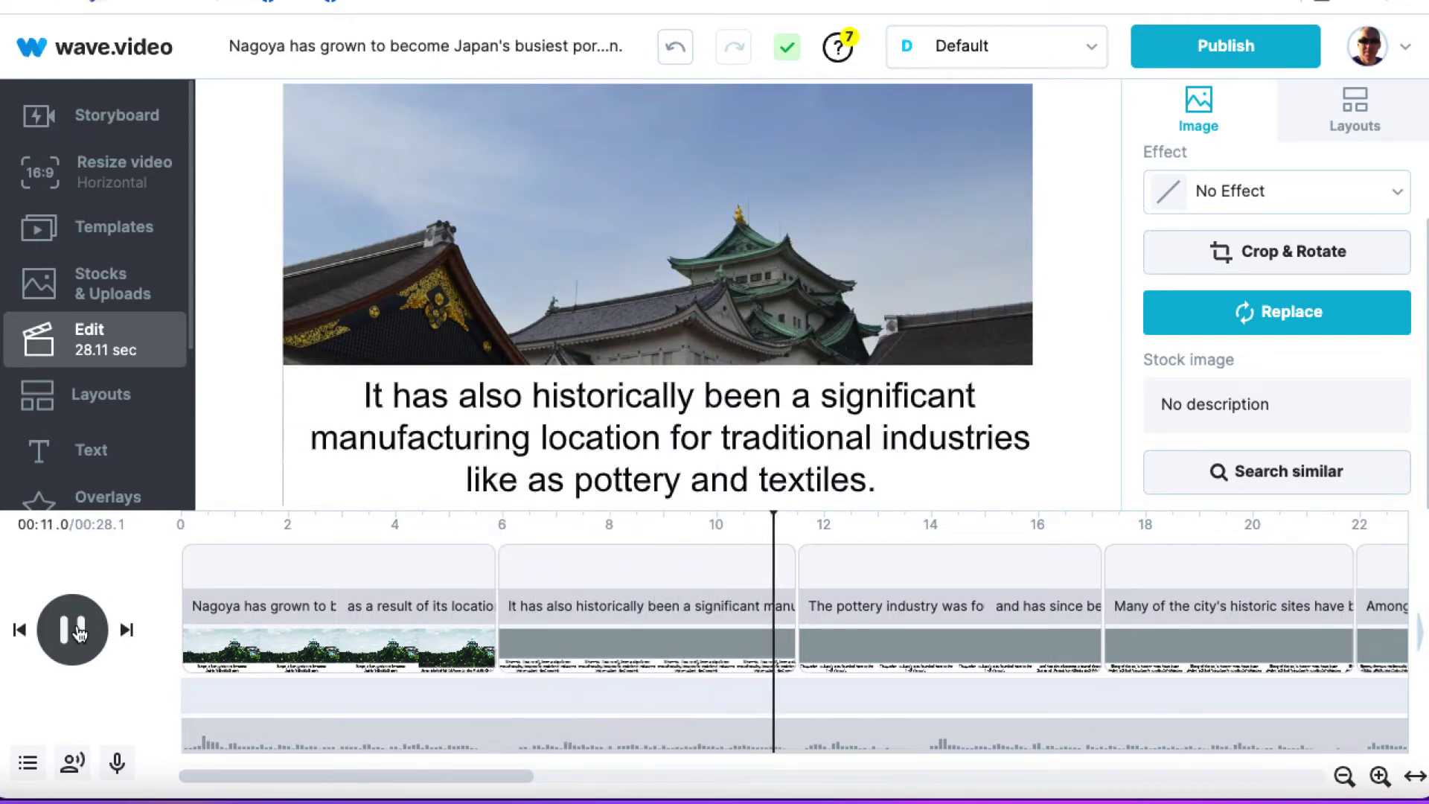
pyautogui.click(80, 634)
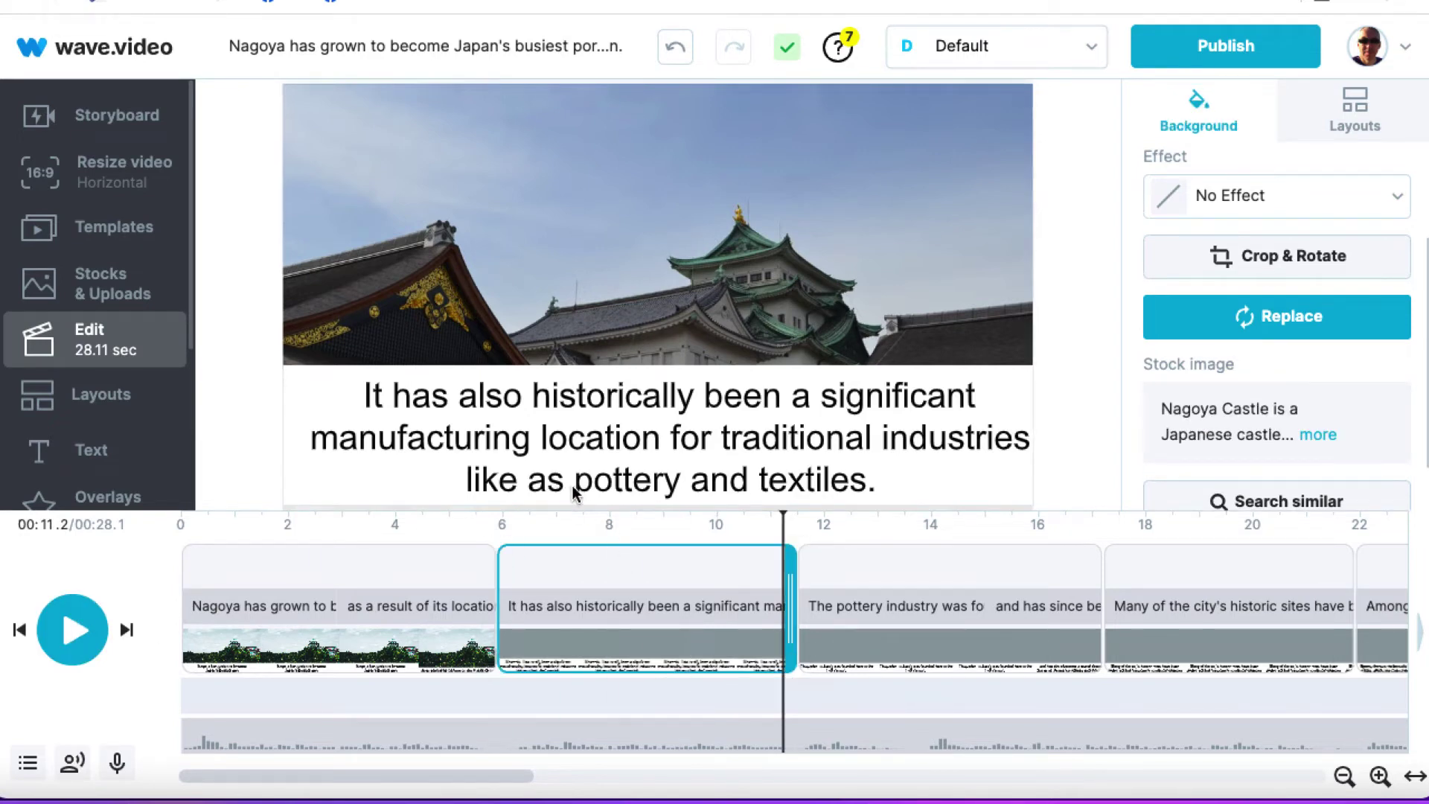
pyautogui.click(566, 493)
pyautogui.press('BackSpace')
pyautogui.press('BackSpace')
pyautogui.press('BackSpace')
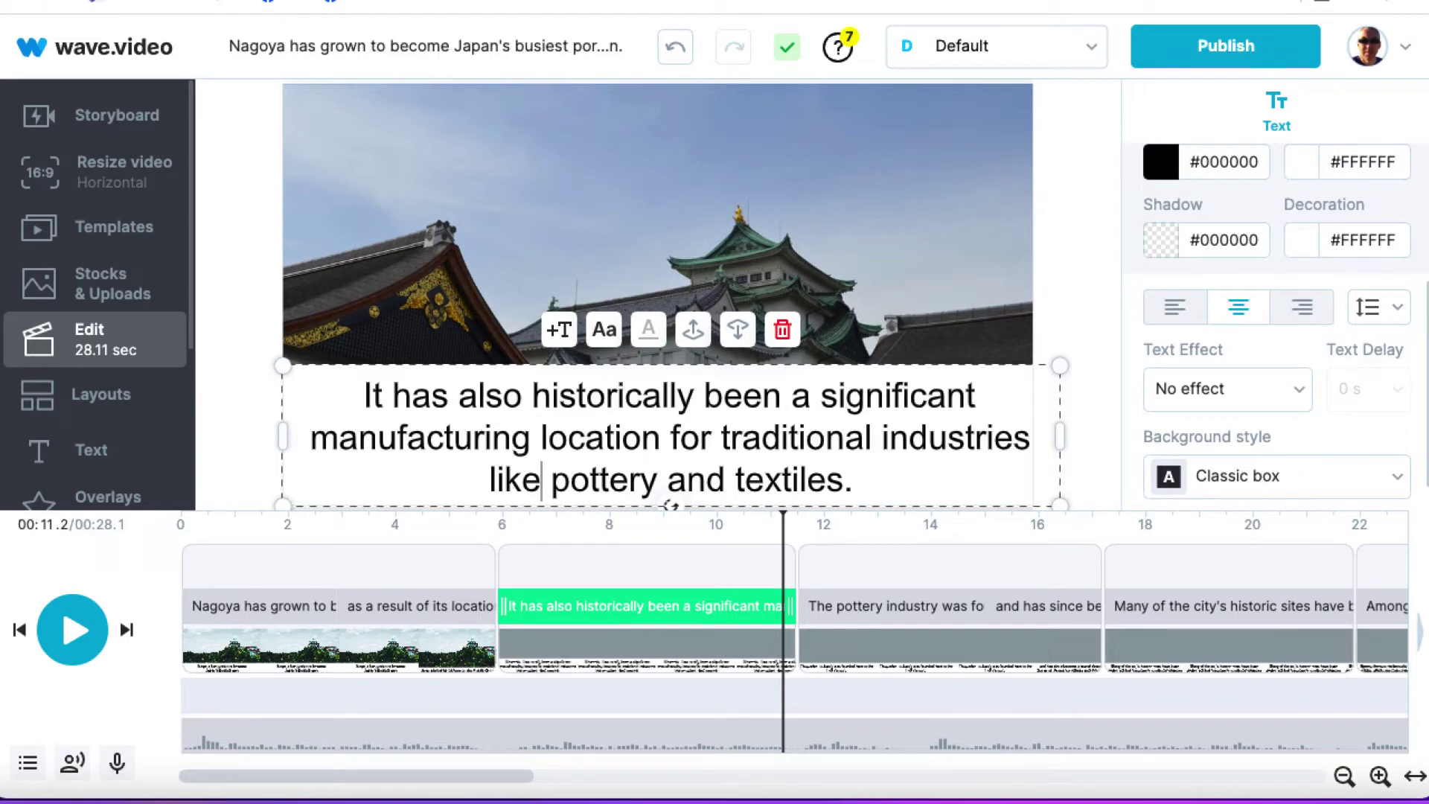
# Extend the second scene to 7.7 seconds and stretch its caption to the scene's new end at 13.6 seconds
pyautogui.click(758, 571)
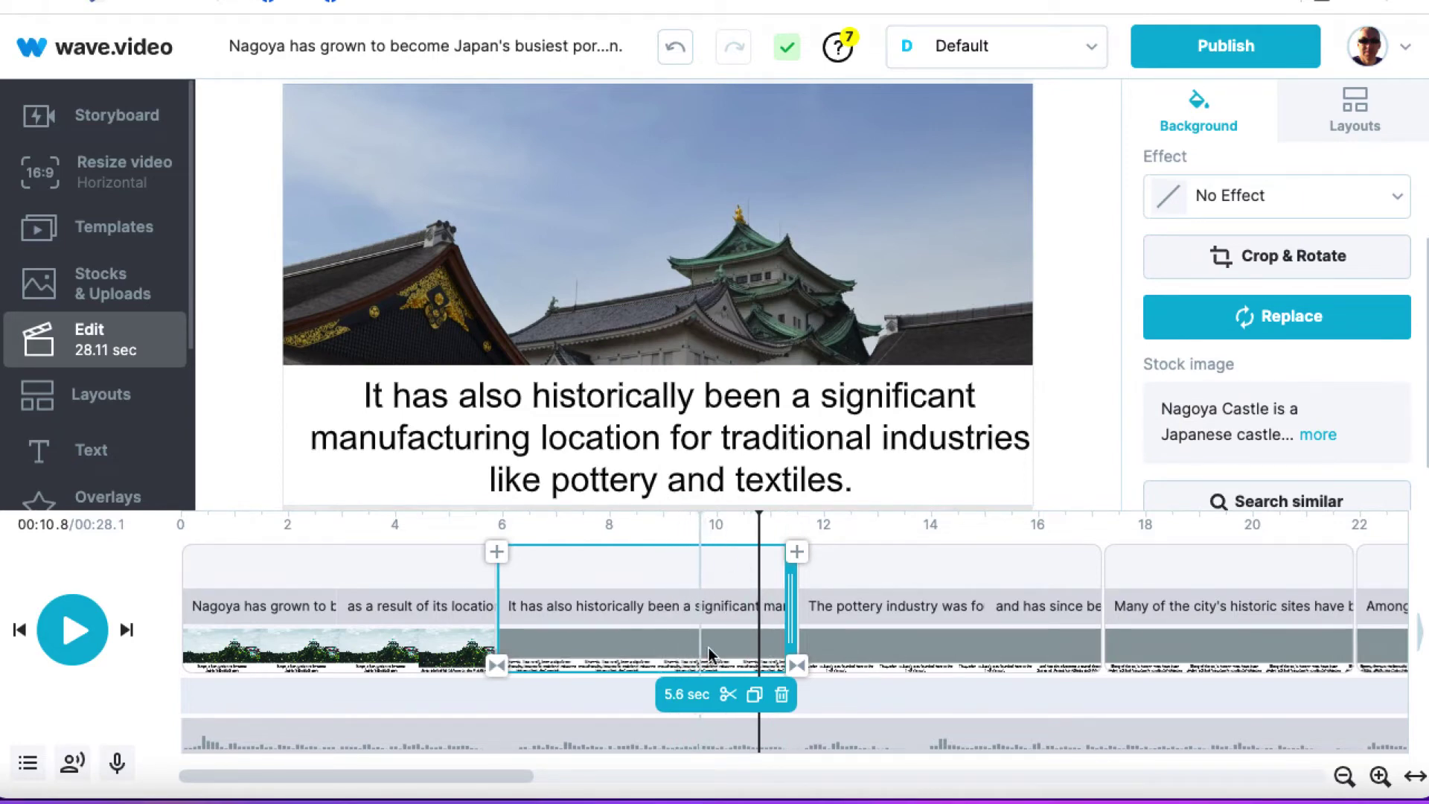
pyautogui.click(787, 584)
pyautogui.moveTo(789, 585); pyautogui.dragTo(909, 590)
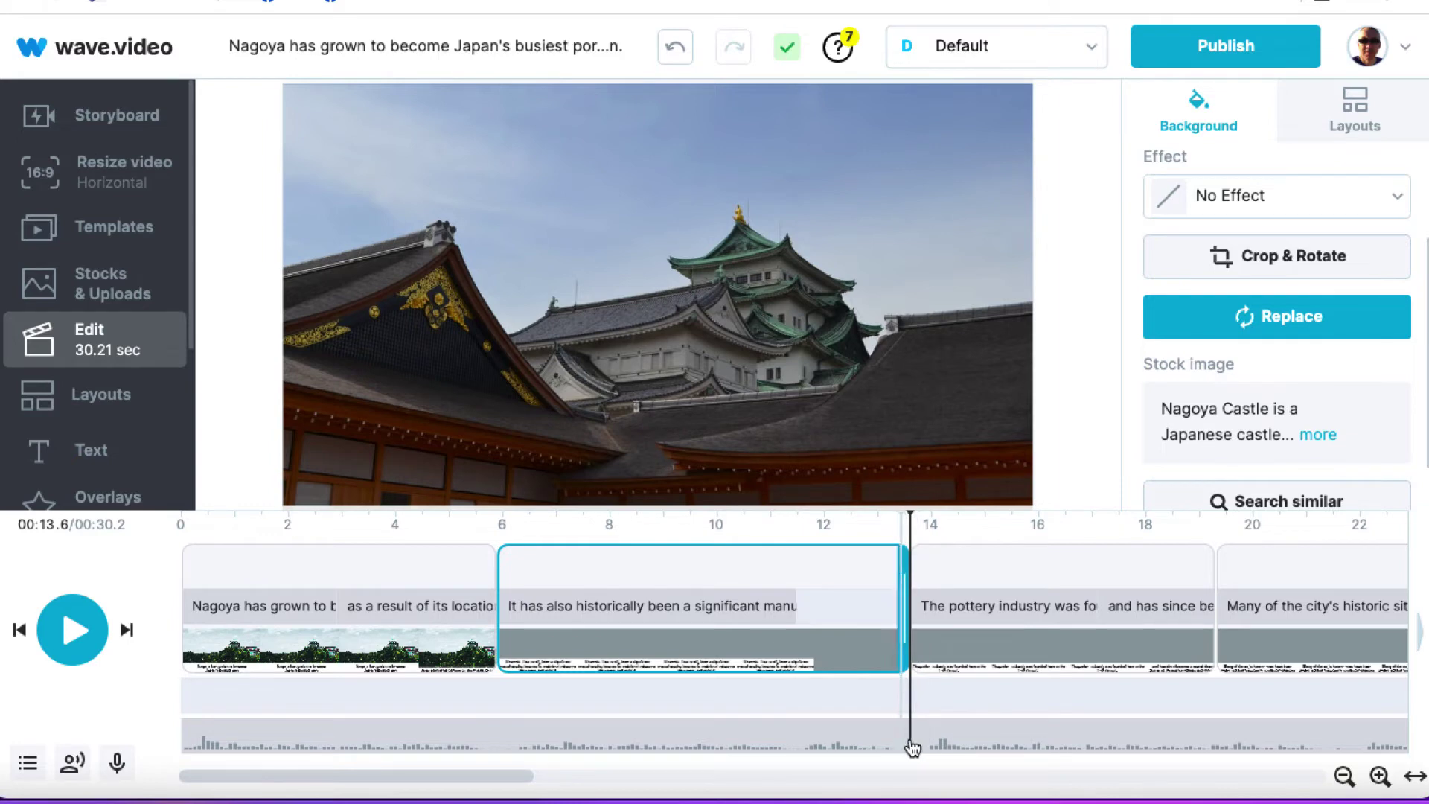
pyautogui.moveTo(832, 642)
pyautogui.click(781, 617)
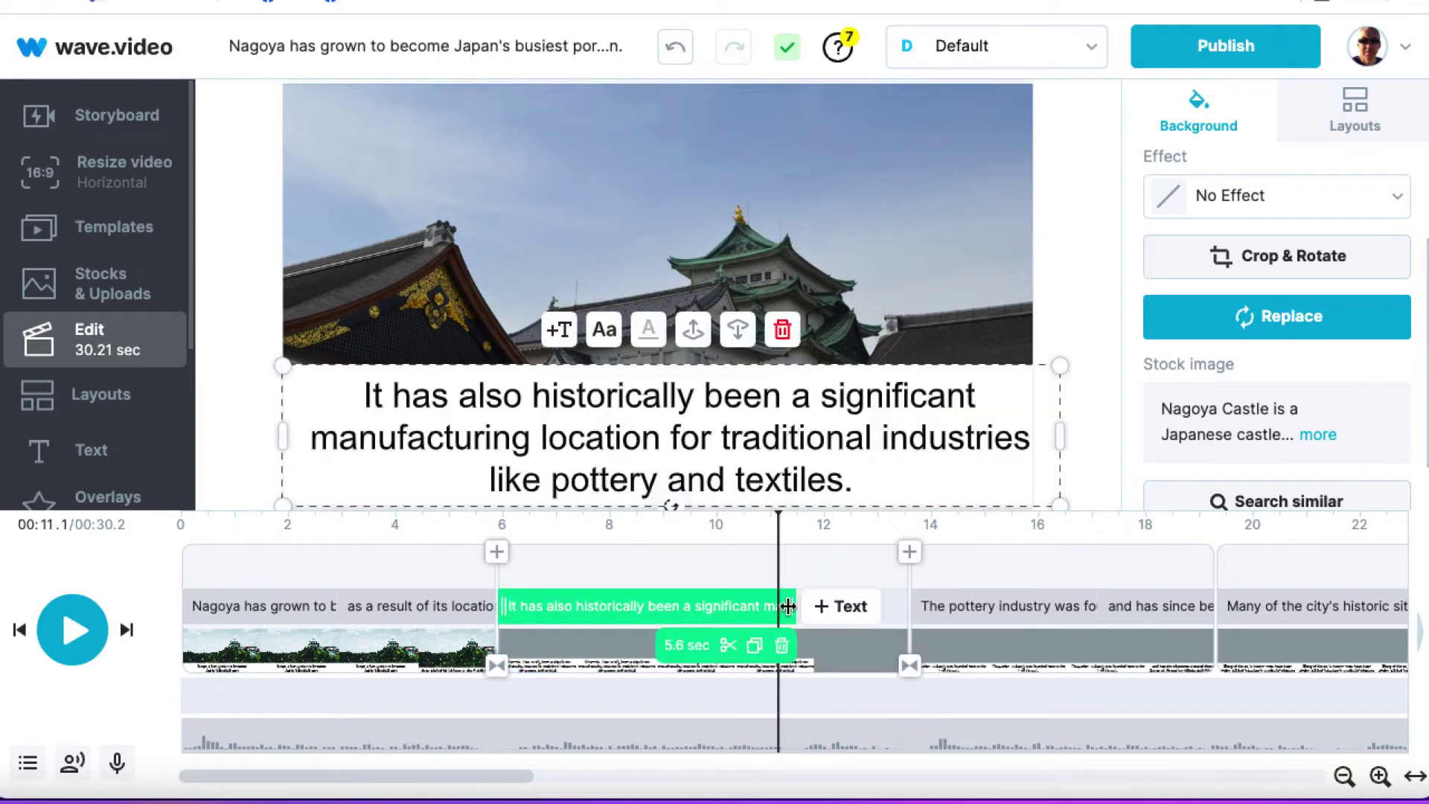
pyautogui.moveTo(783, 604); pyautogui.dragTo(907, 605)
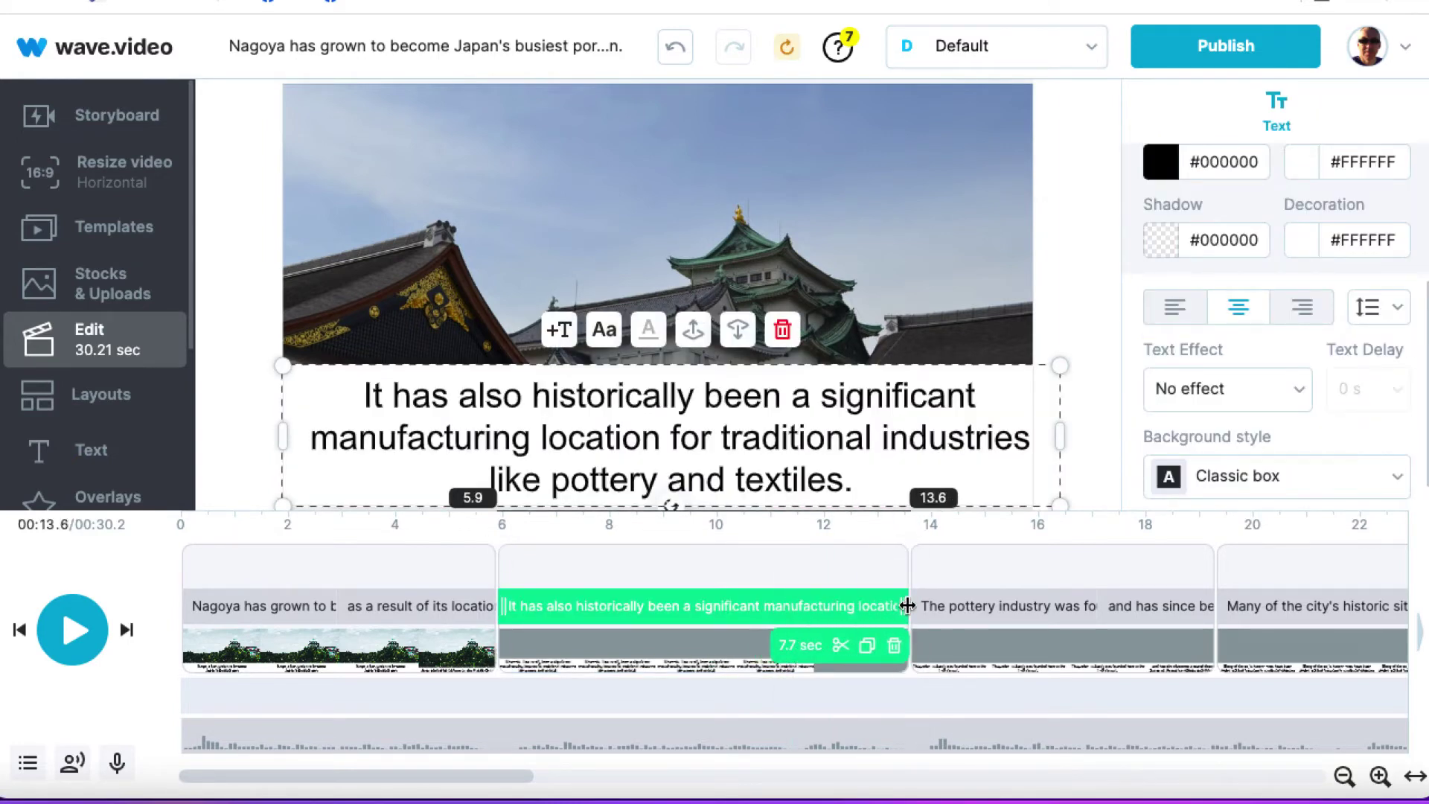
# Play the narration from the middle of the second scene into the third scene to check the caption timing
pyautogui.click(644, 575)
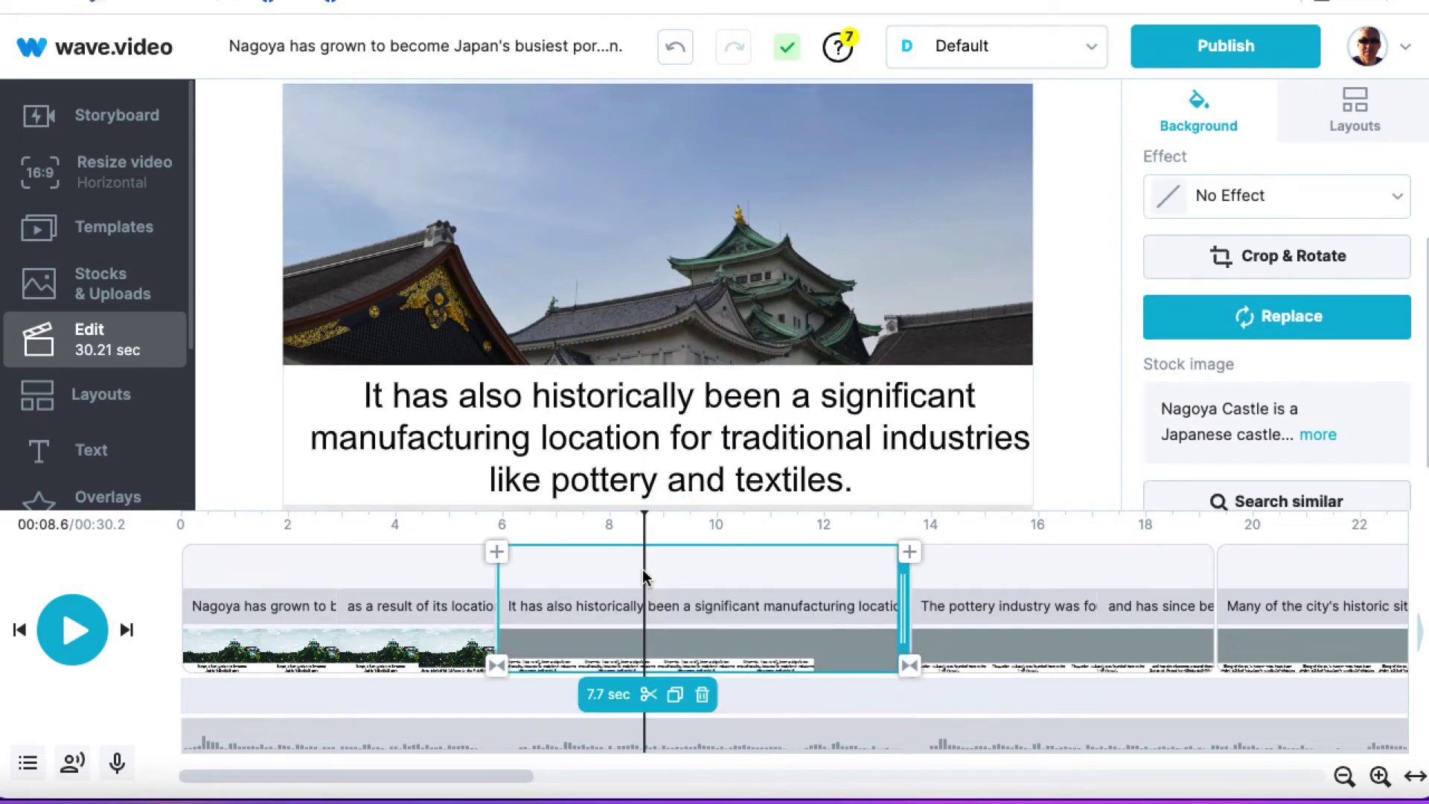
pyautogui.click(88, 638)
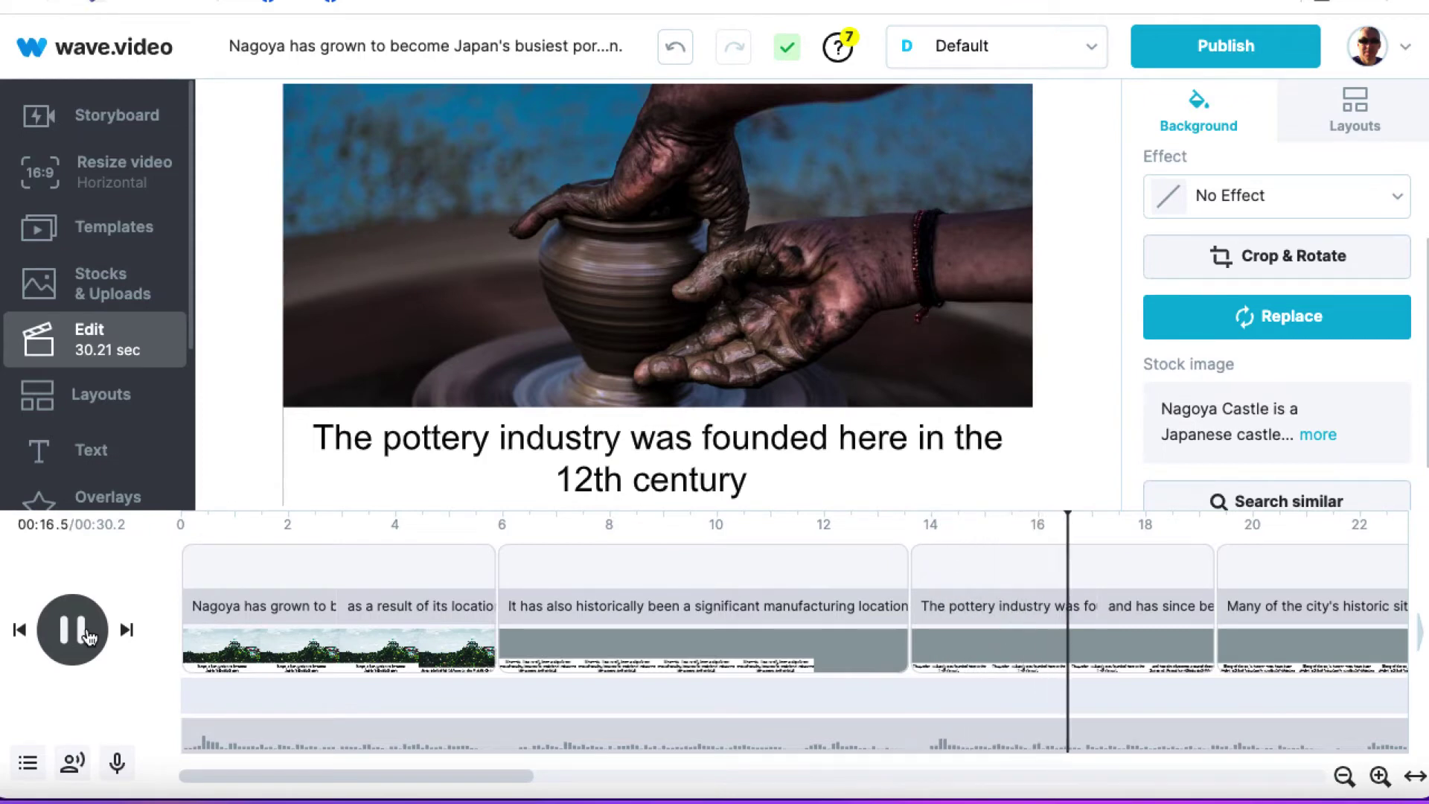
pyautogui.click(87, 635)
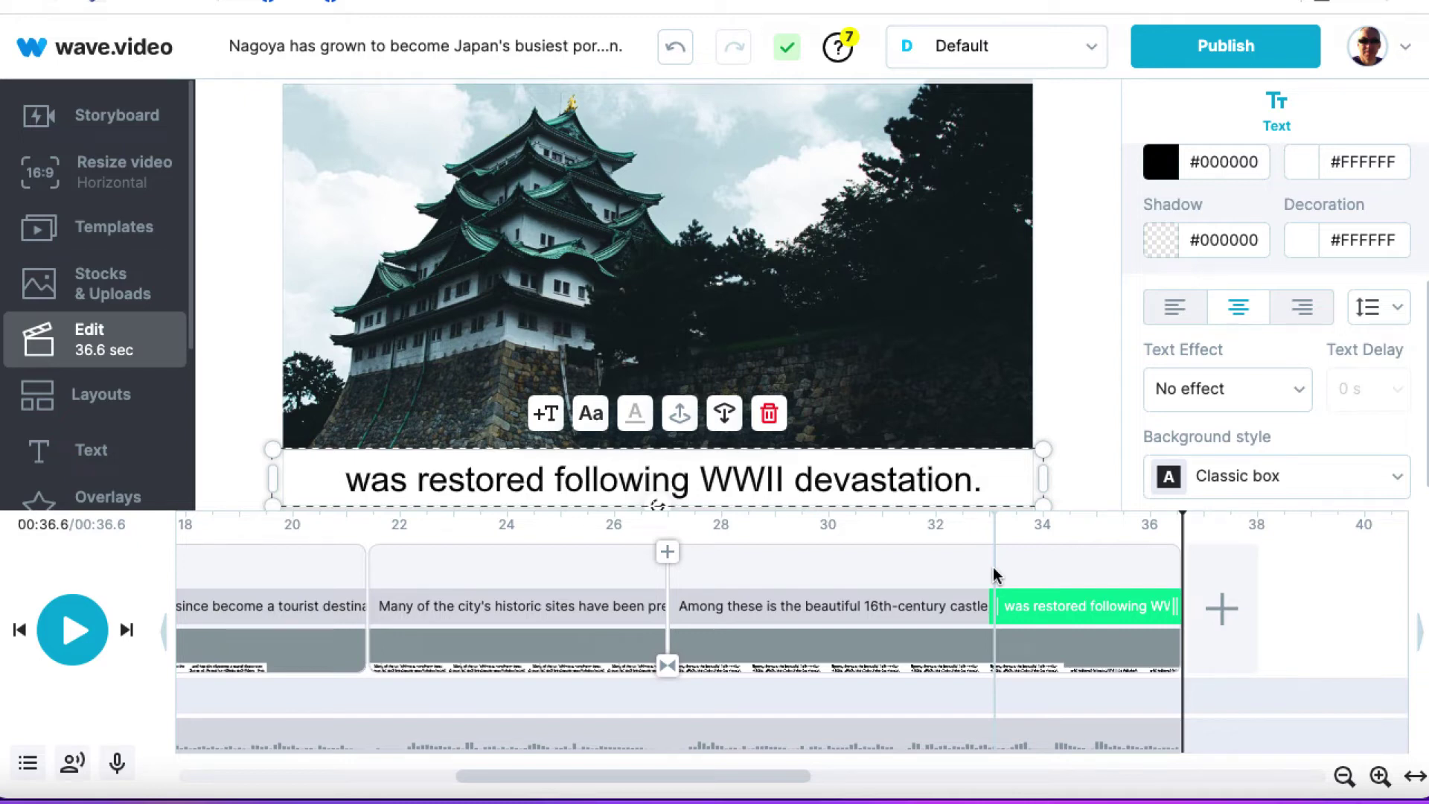
# Publish the project as a video and render it as a 1080p mp4
pyautogui.click(1206, 52)
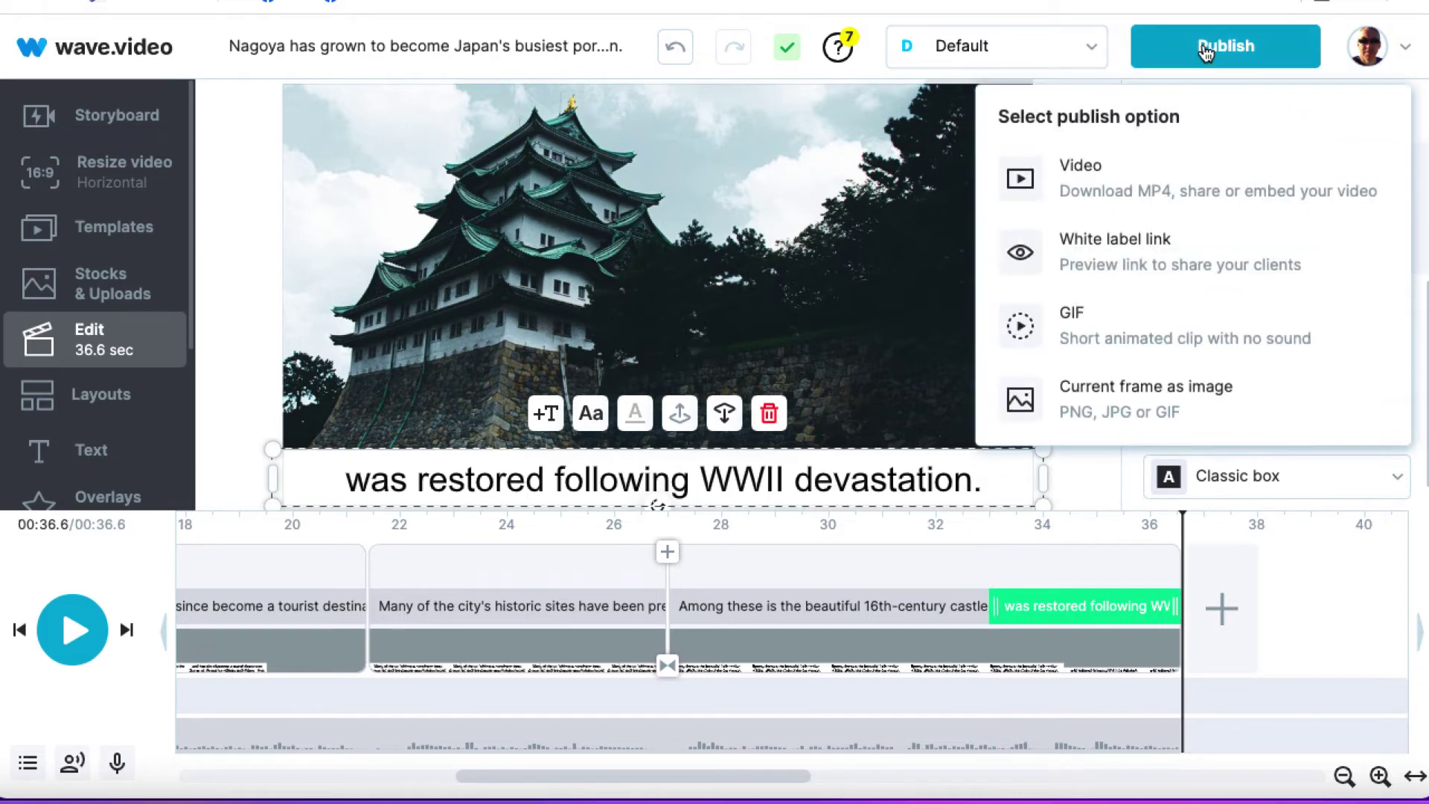
pyautogui.click(1091, 173)
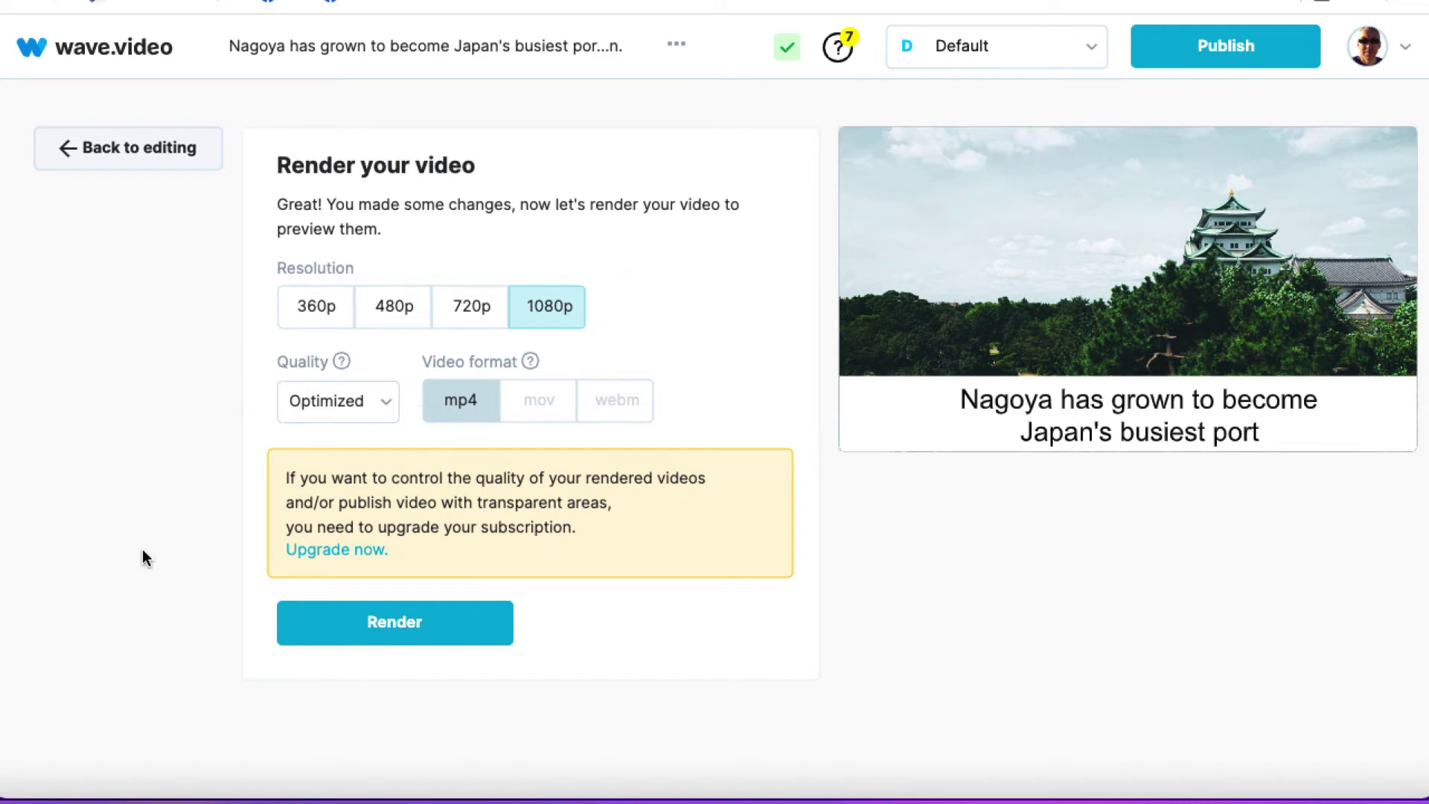
pyautogui.click(395, 624)
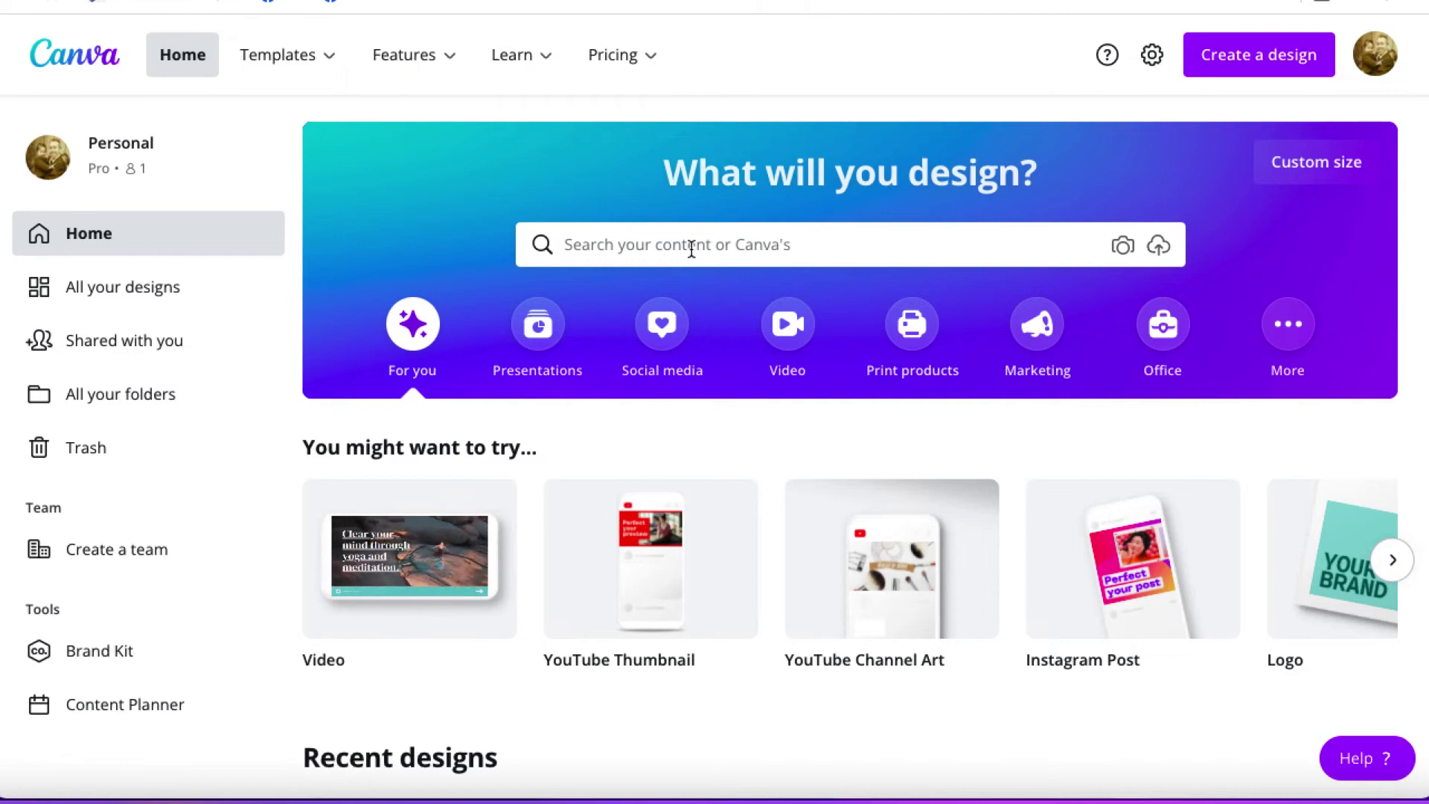
# Switch to Canva, search for "youtube th" and open the YouTube Thumbnail (1280 × 720 px) templates
pyautogui.write('yo')
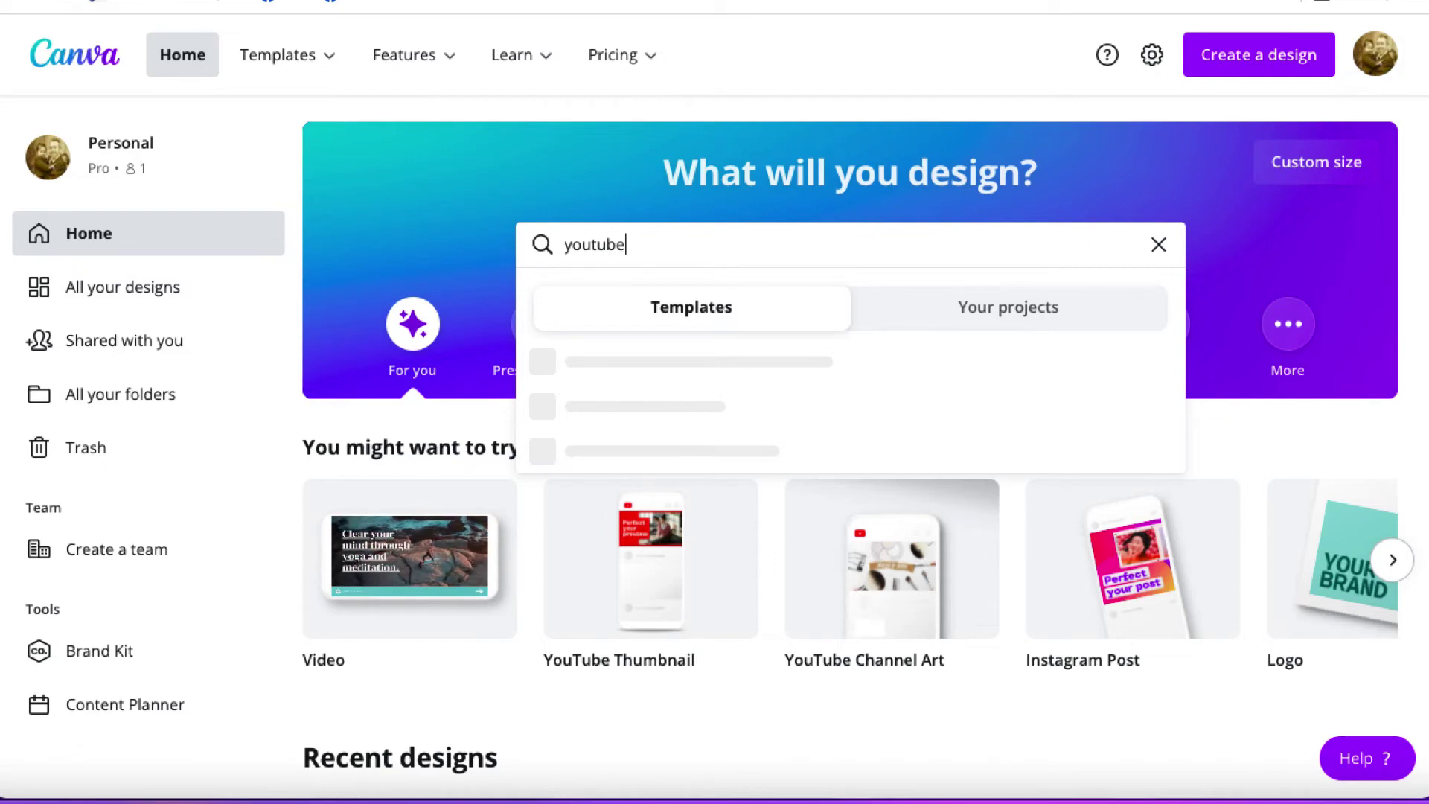
pyautogui.write('utube')
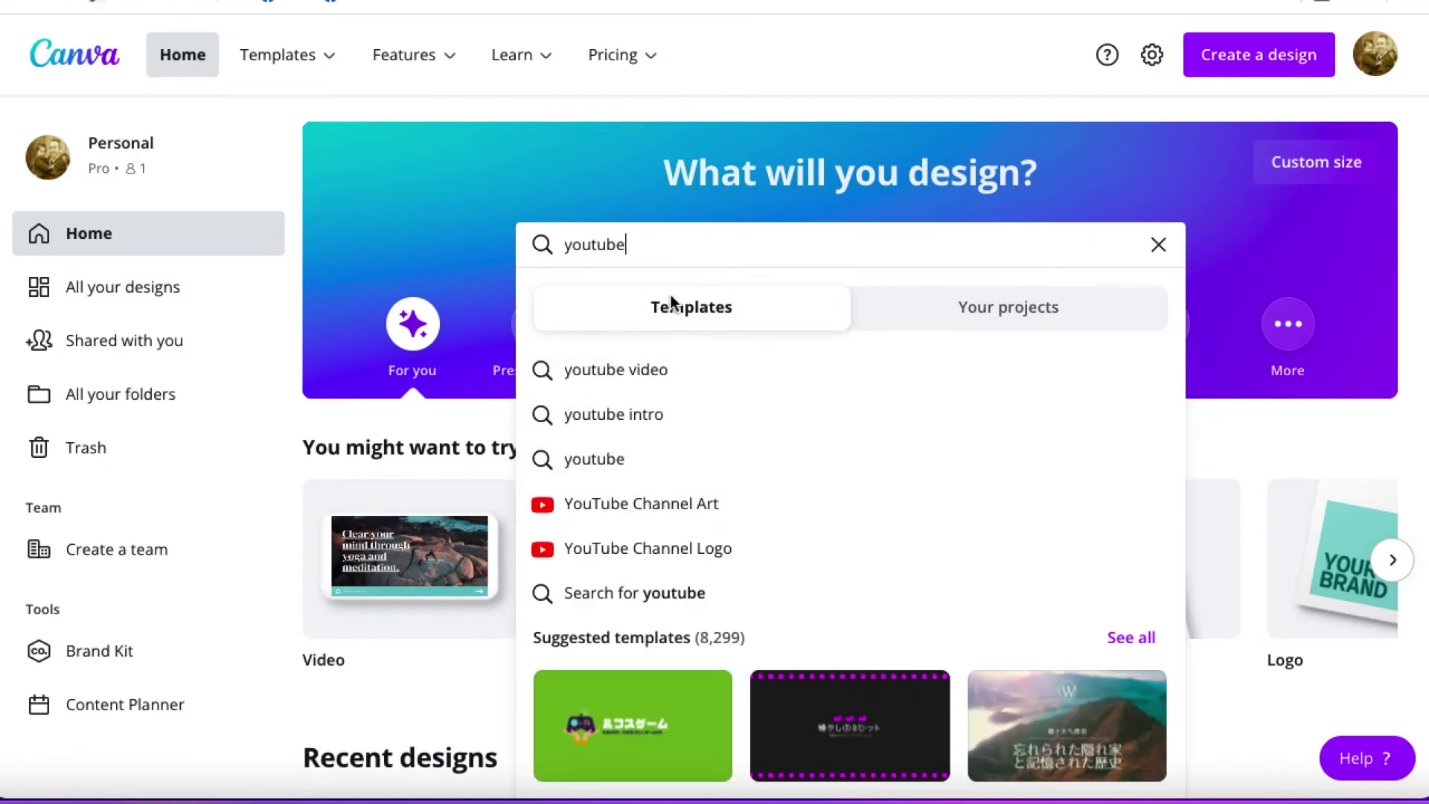
pyautogui.write(' th')
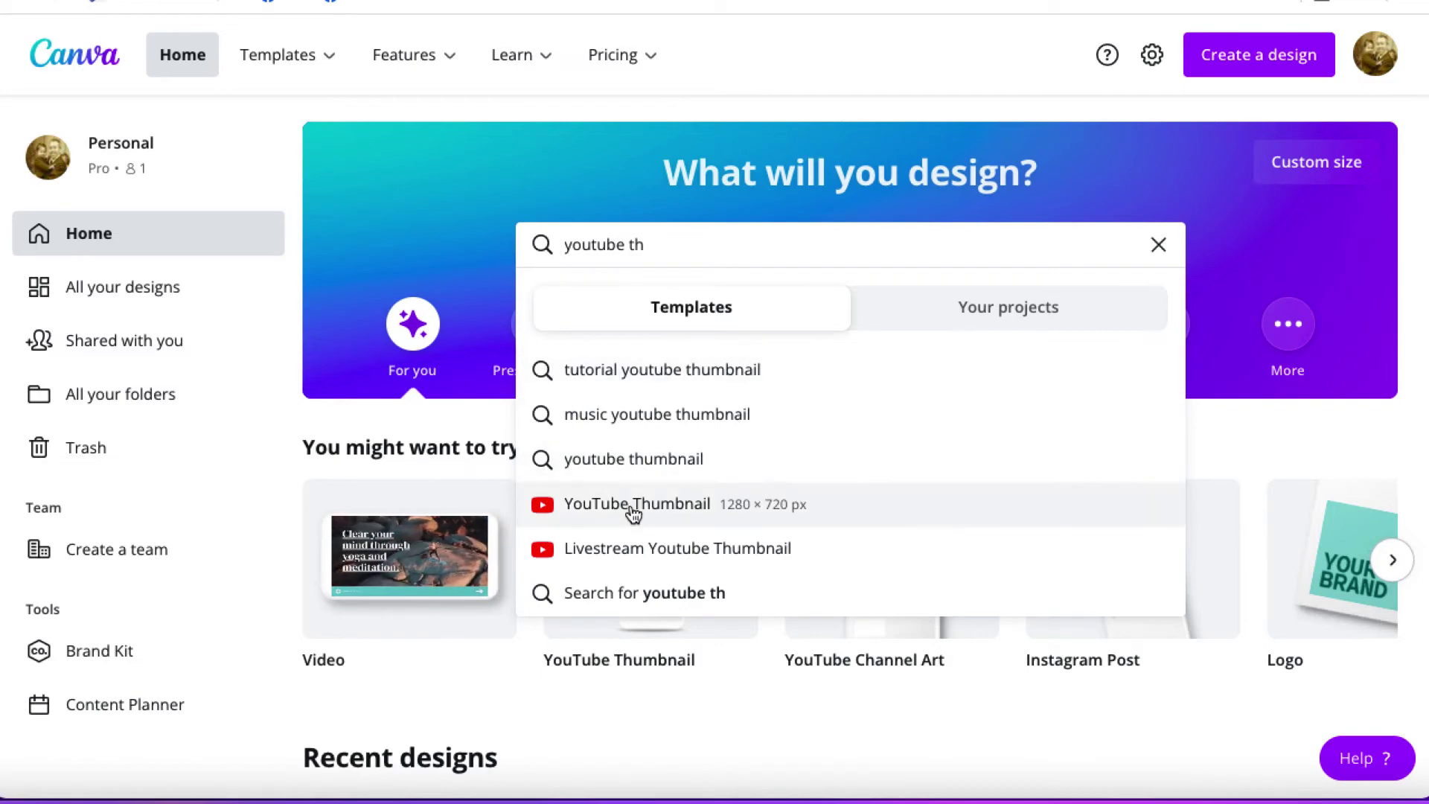
pyautogui.click(634, 504)
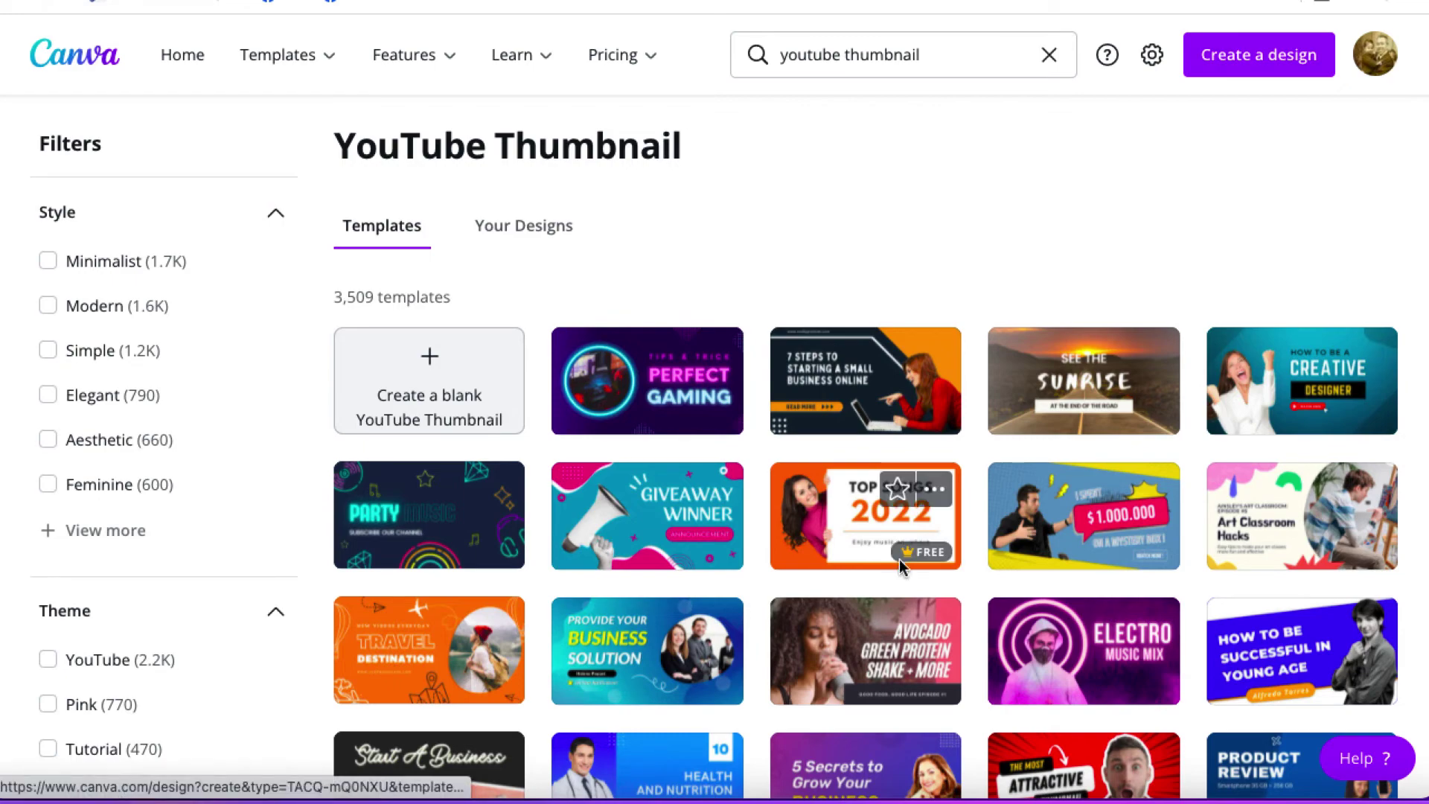
# Browse the thumbnail templates and the full style and theme filter lists, and filter the templates by the Travel theme
pyautogui.scroll(-6, 883, 573)
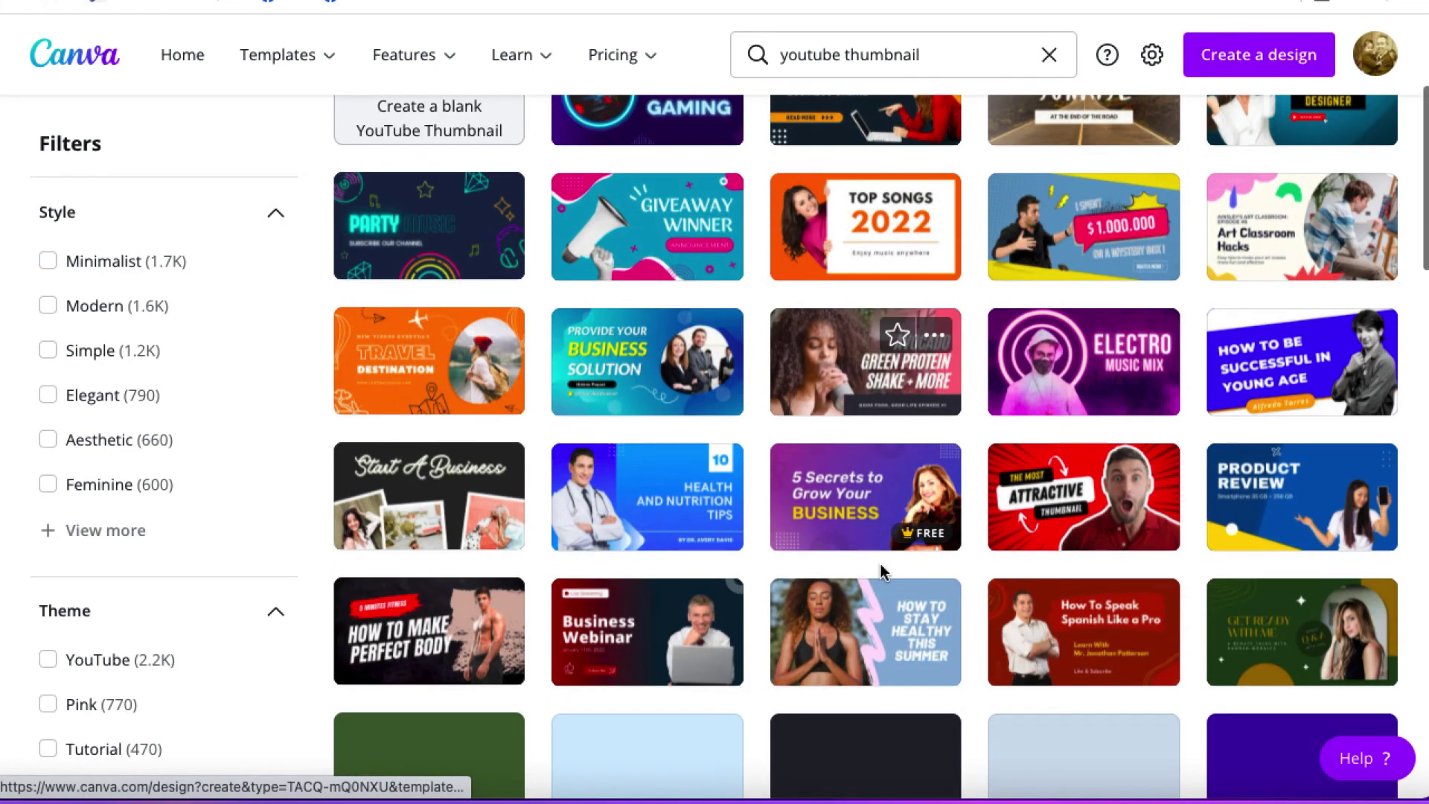
pyautogui.scroll(-4, 882, 572)
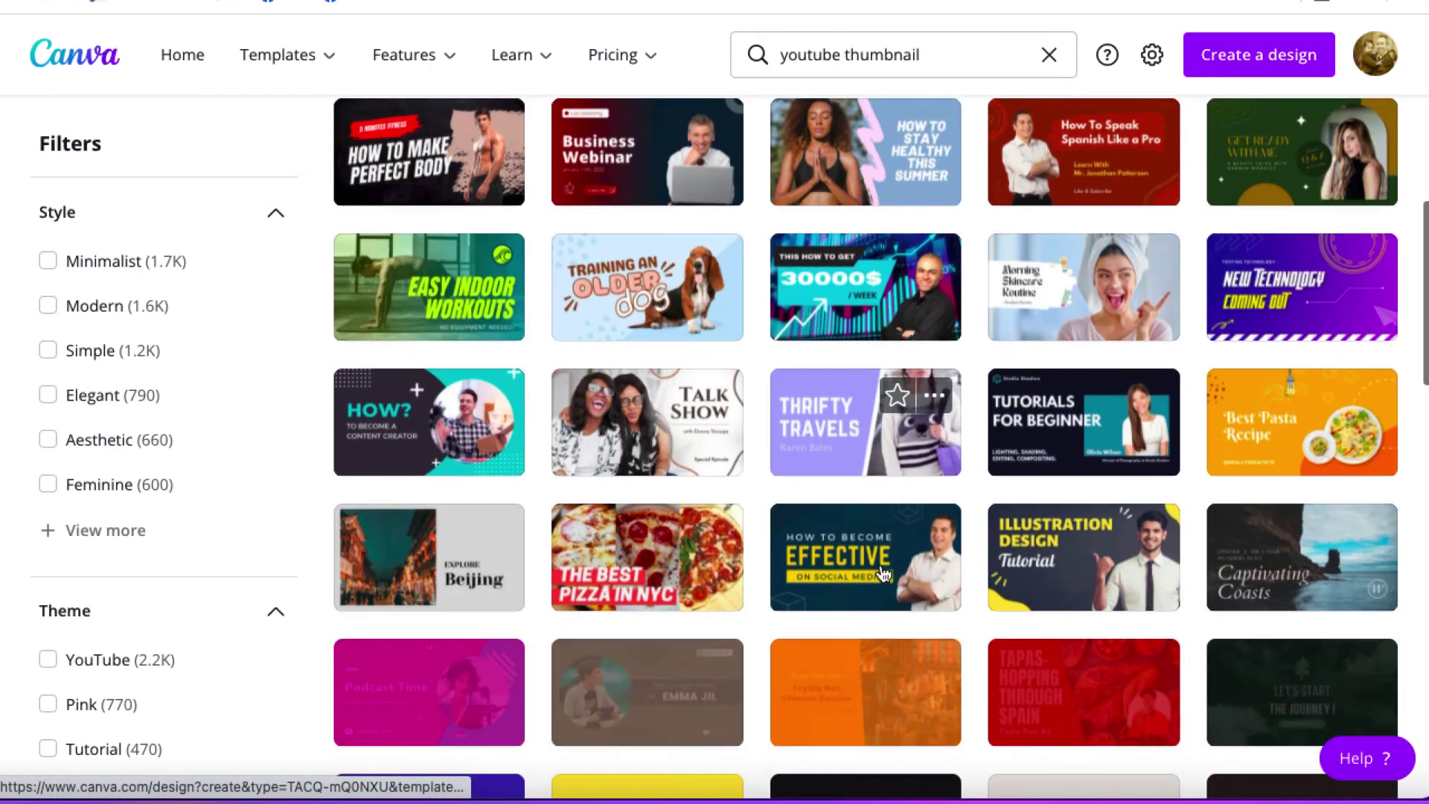
pyautogui.scroll(-2, 882, 573)
pyautogui.scroll(5, 882, 573)
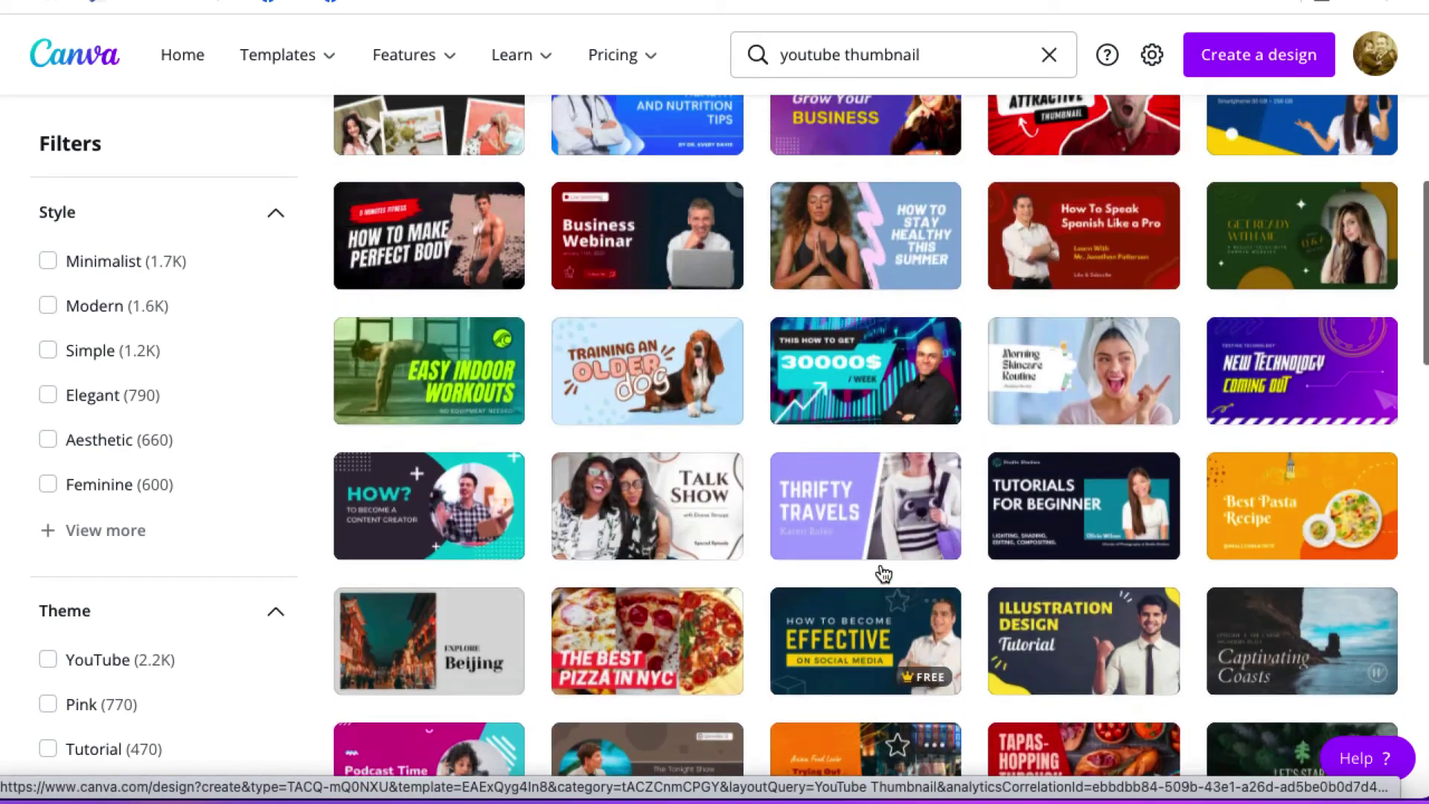
pyautogui.click(50, 536)
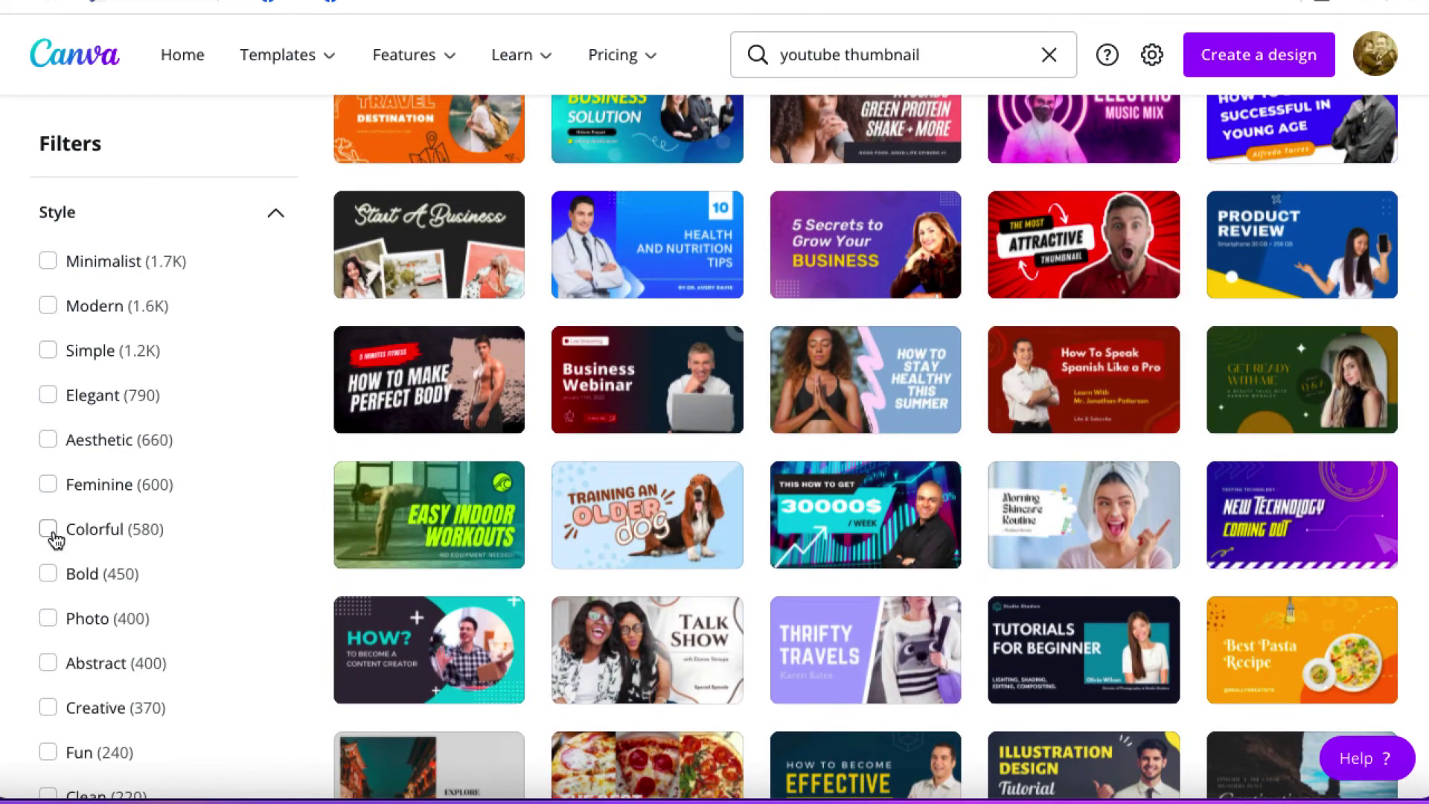
pyautogui.scroll(-10, 164, 540)
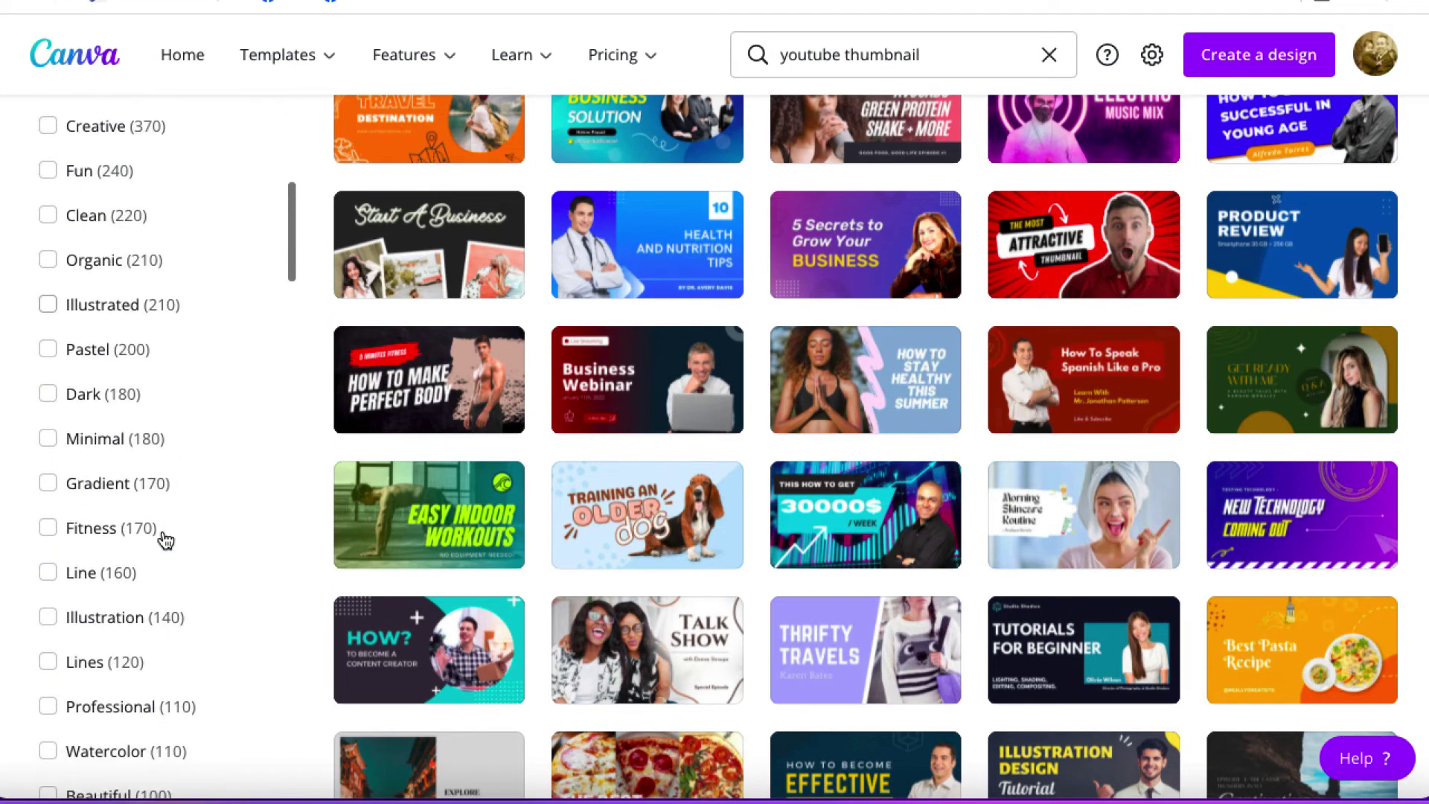
pyautogui.scroll(-11, 166, 540)
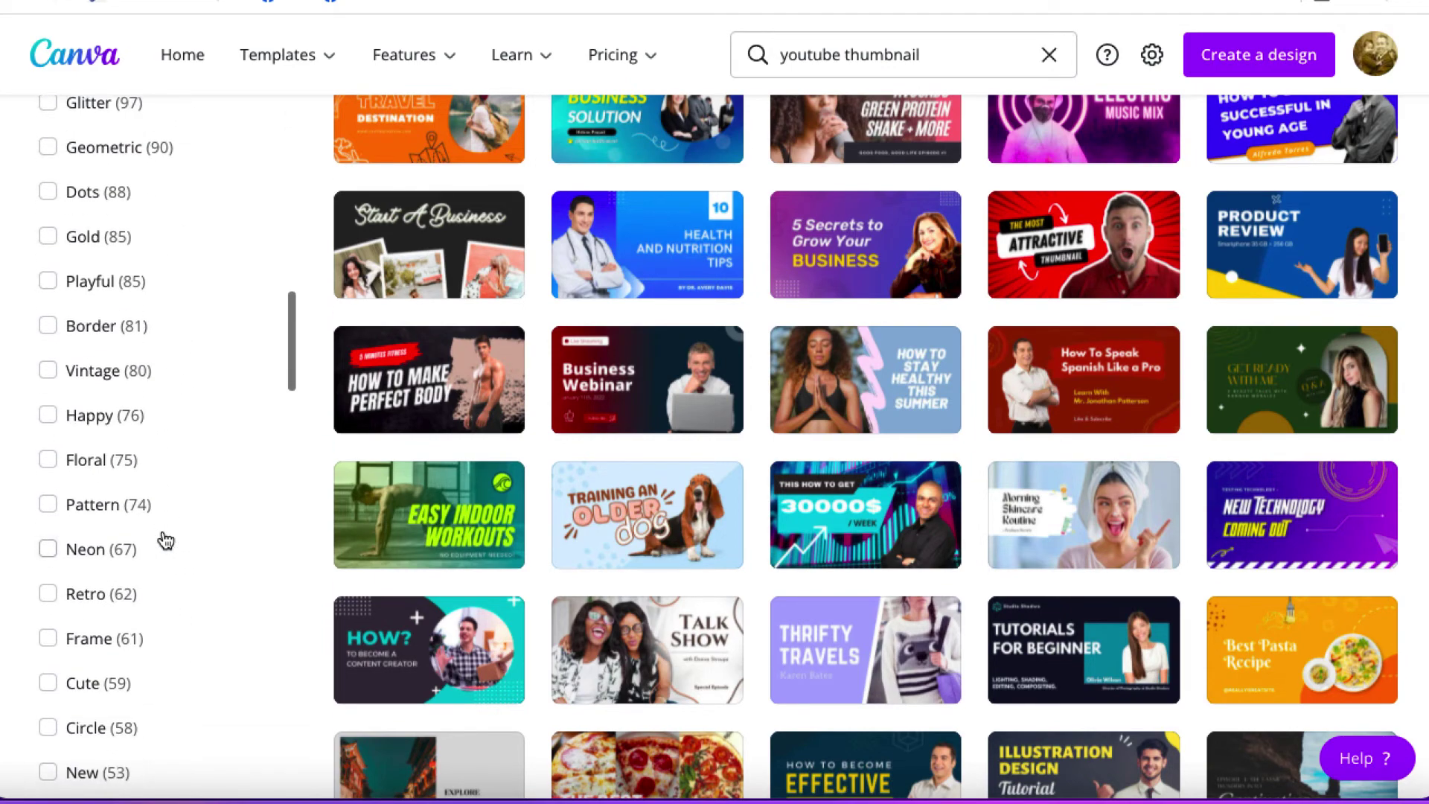
pyautogui.scroll(-12, 165, 539)
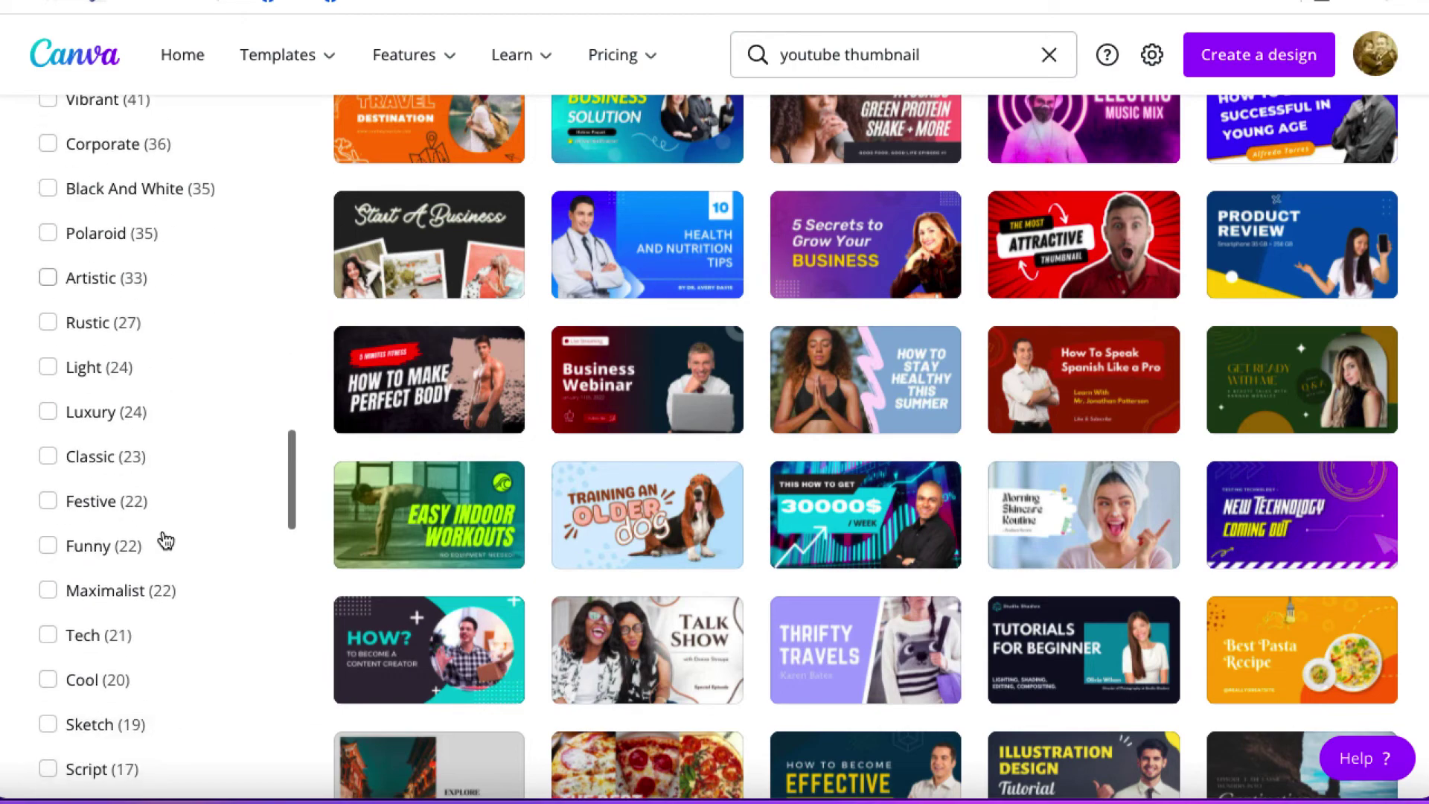
pyautogui.scroll(-7, 165, 540)
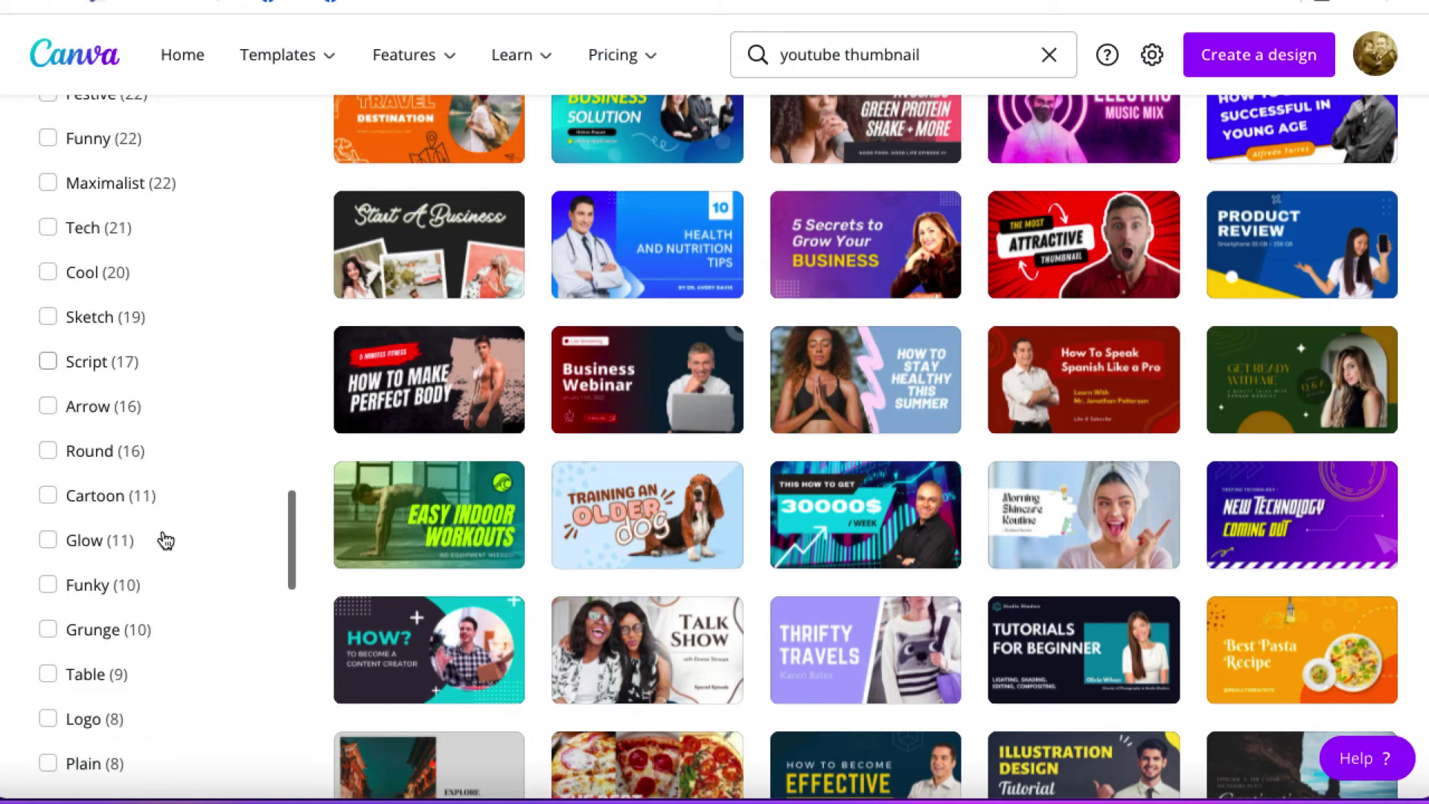
pyautogui.scroll(-13, 165, 540)
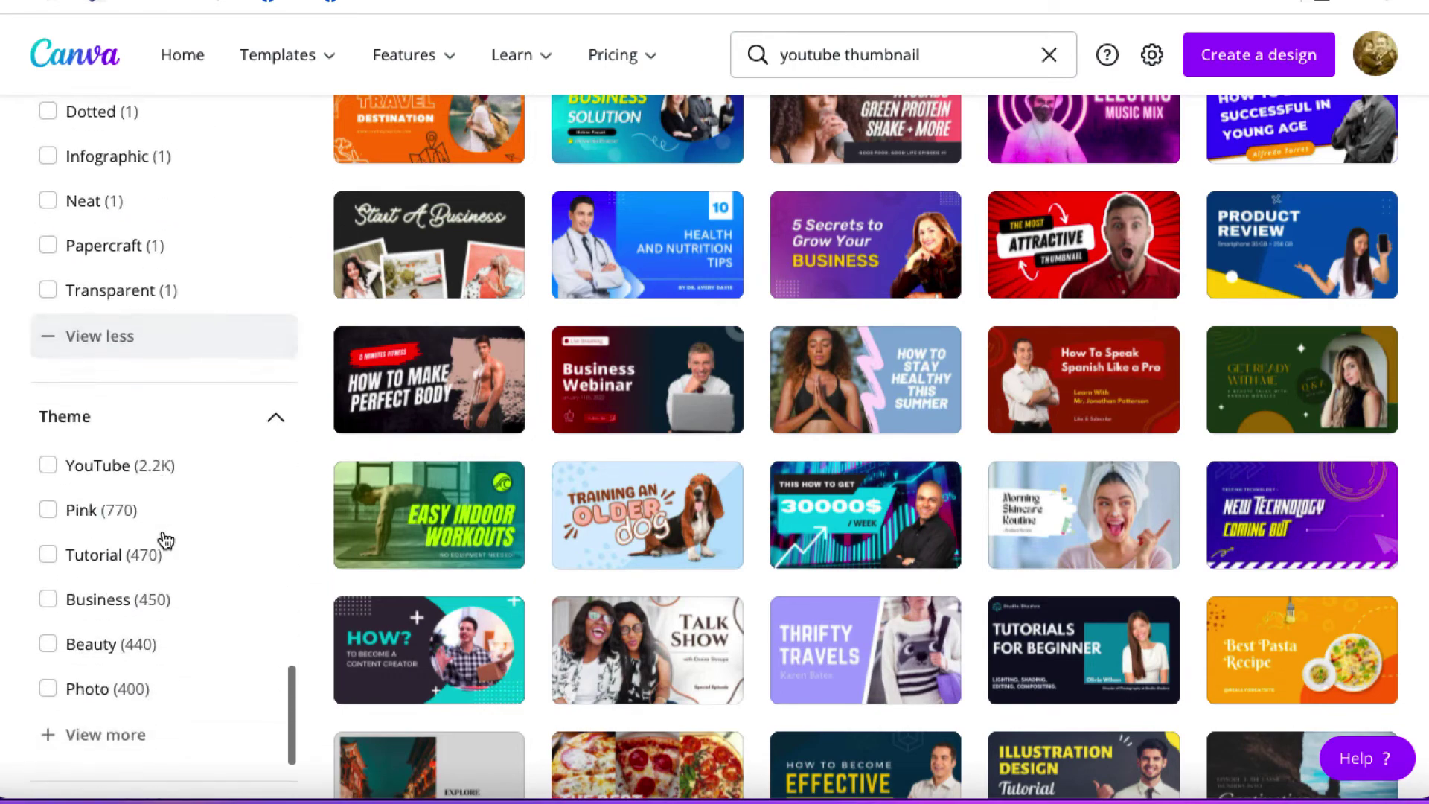
pyautogui.scroll(-1, 165, 542)
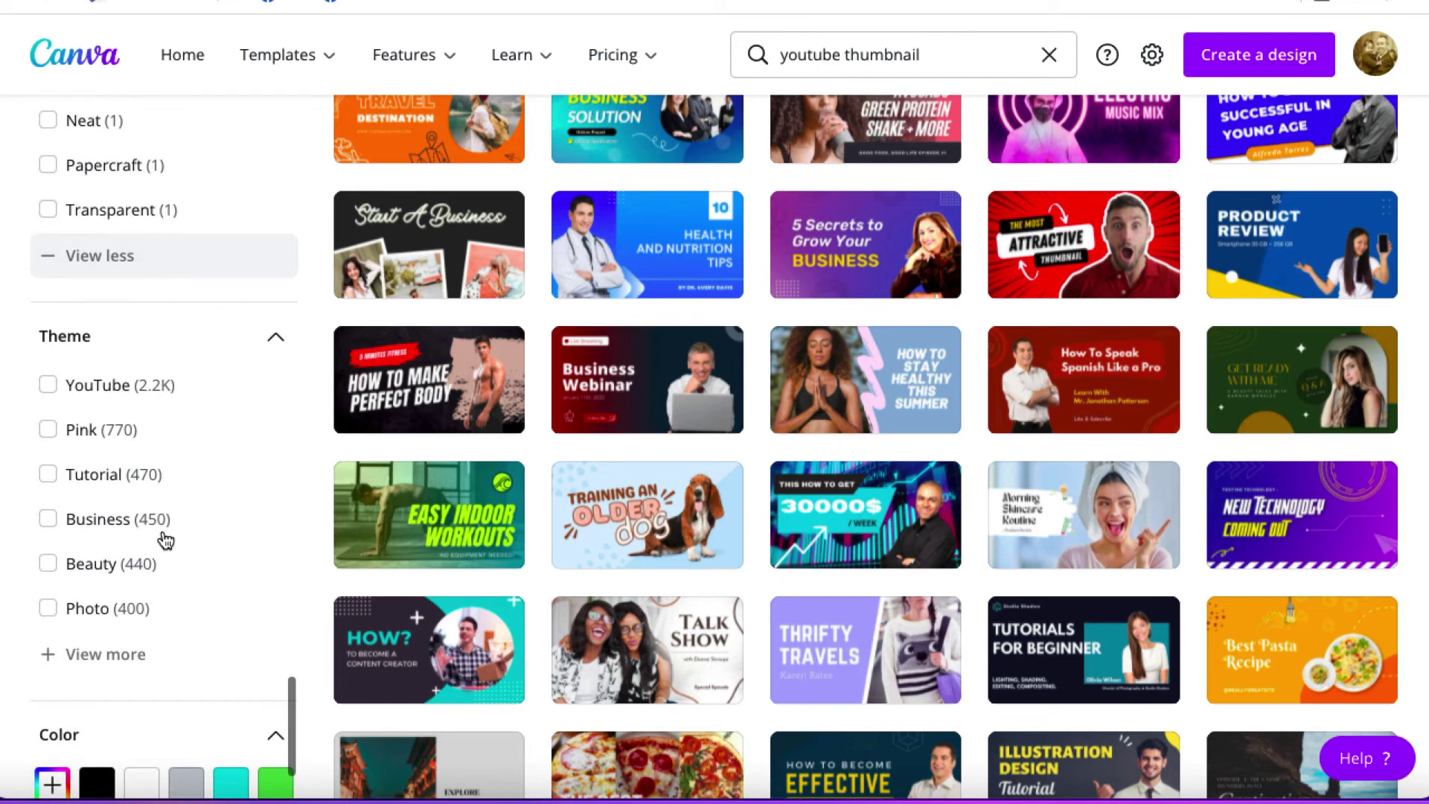
pyautogui.click(53, 648)
pyautogui.scroll(-1, 96, 638)
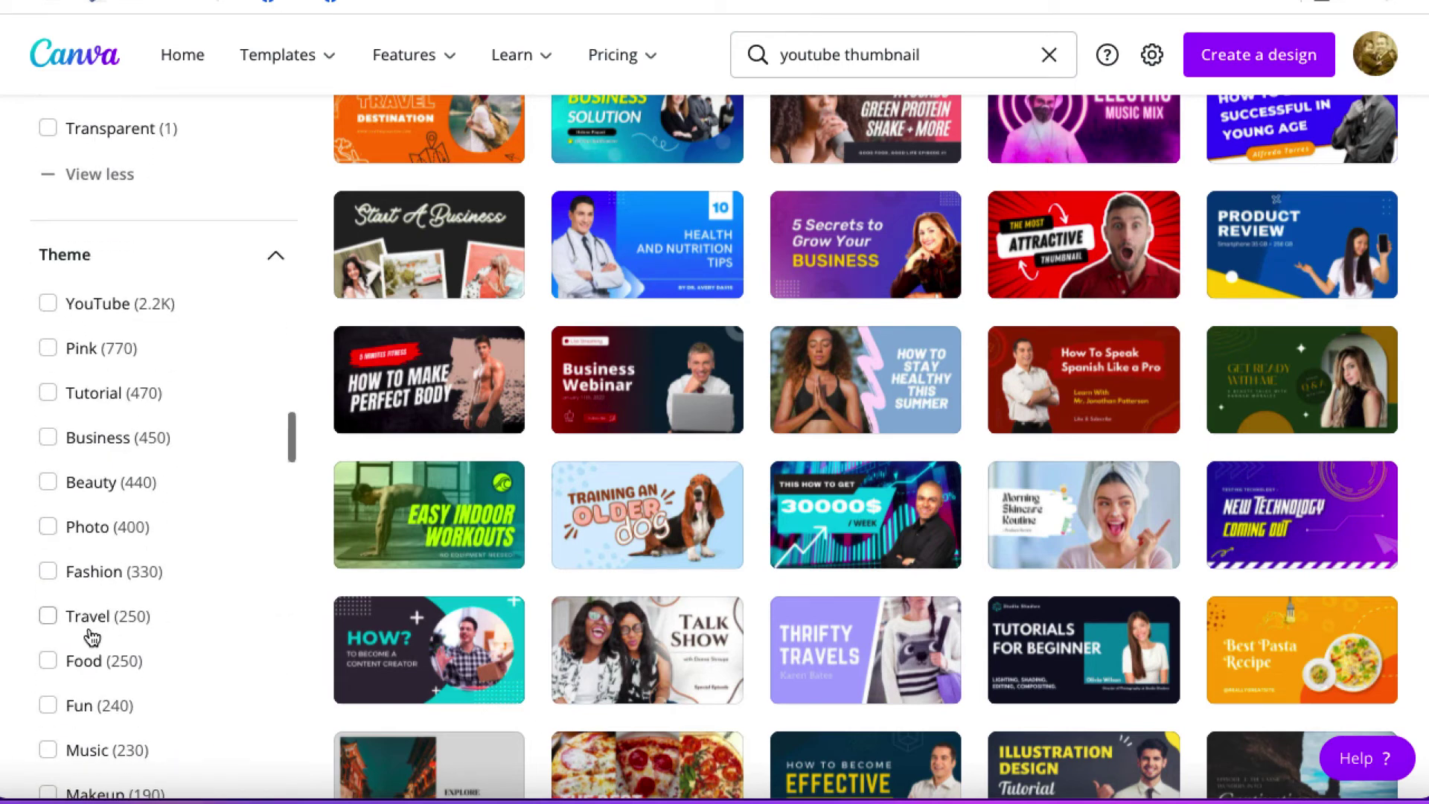
pyautogui.click(49, 616)
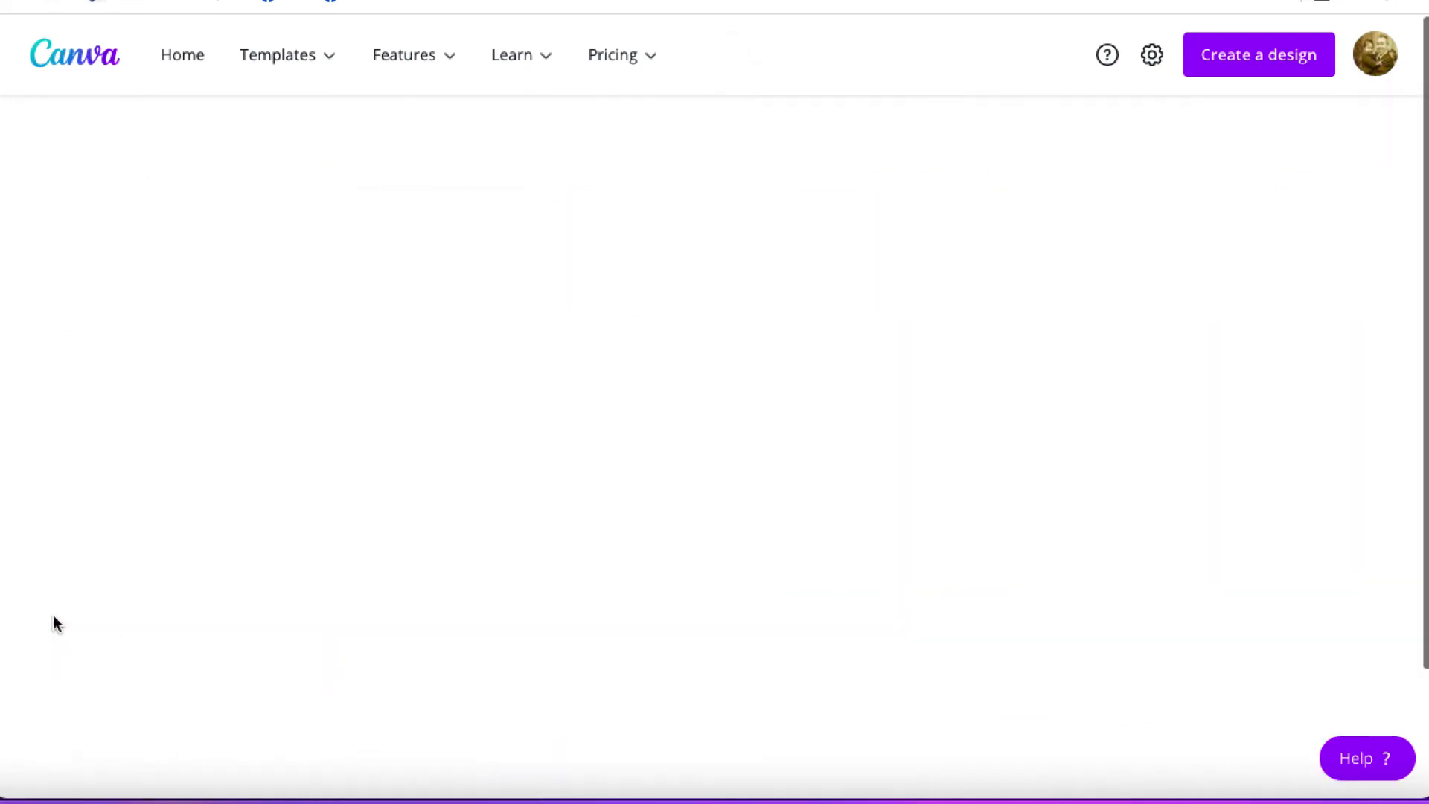
# Look through the travel templates and open the gray "Explore Beijing" thumbnail as a new design
pyautogui.scroll(-5, 1207, 457)
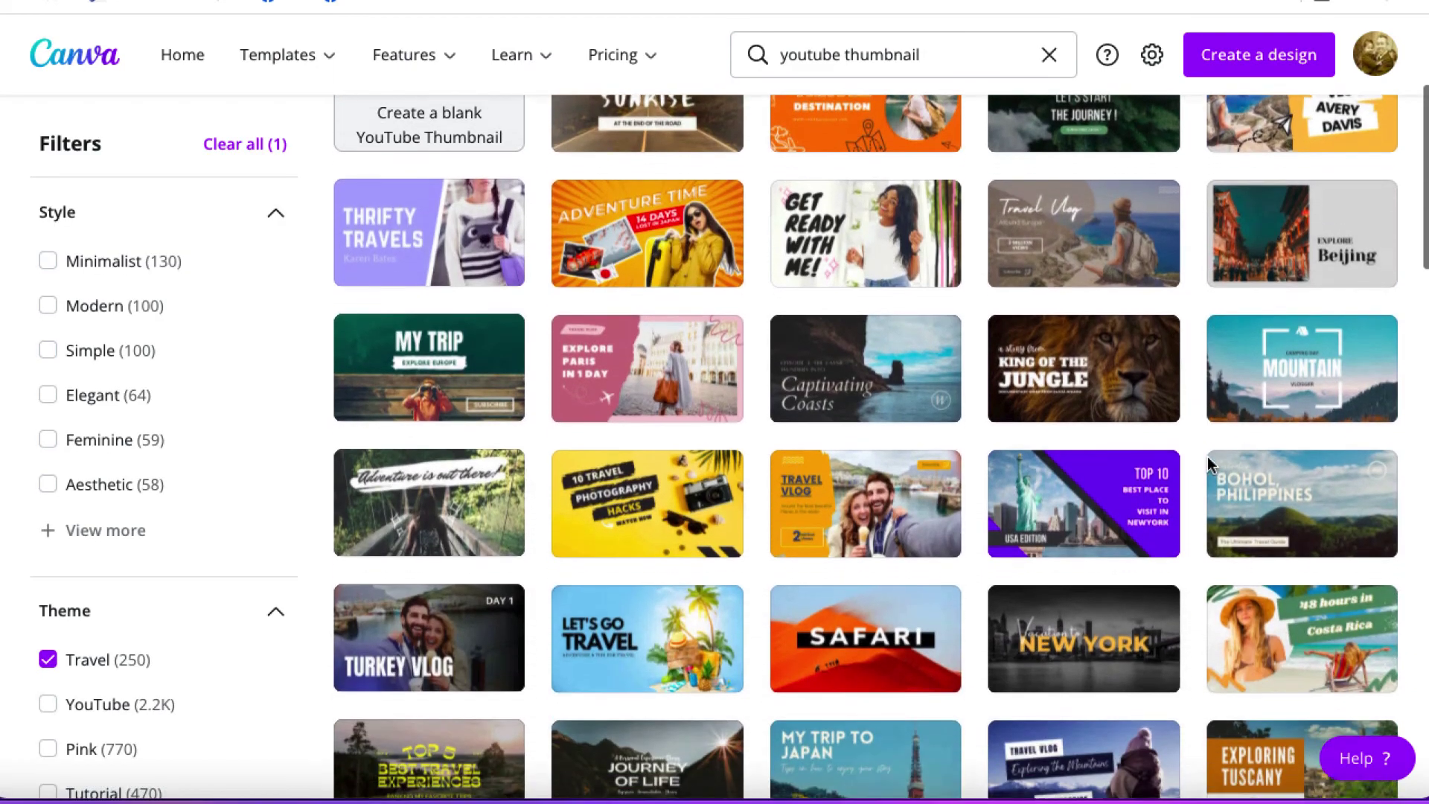
pyautogui.scroll(3, 1208, 457)
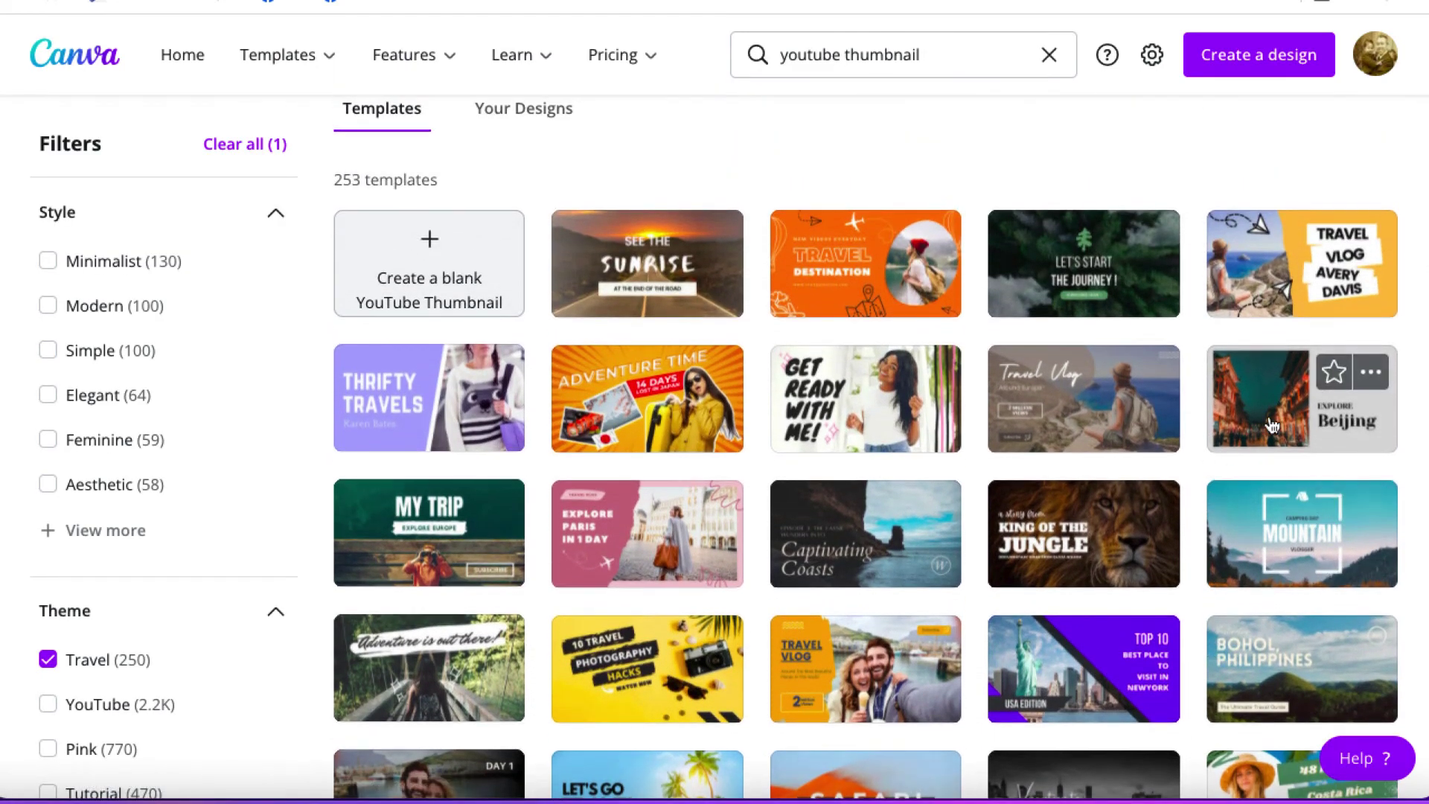
pyautogui.click(1271, 412)
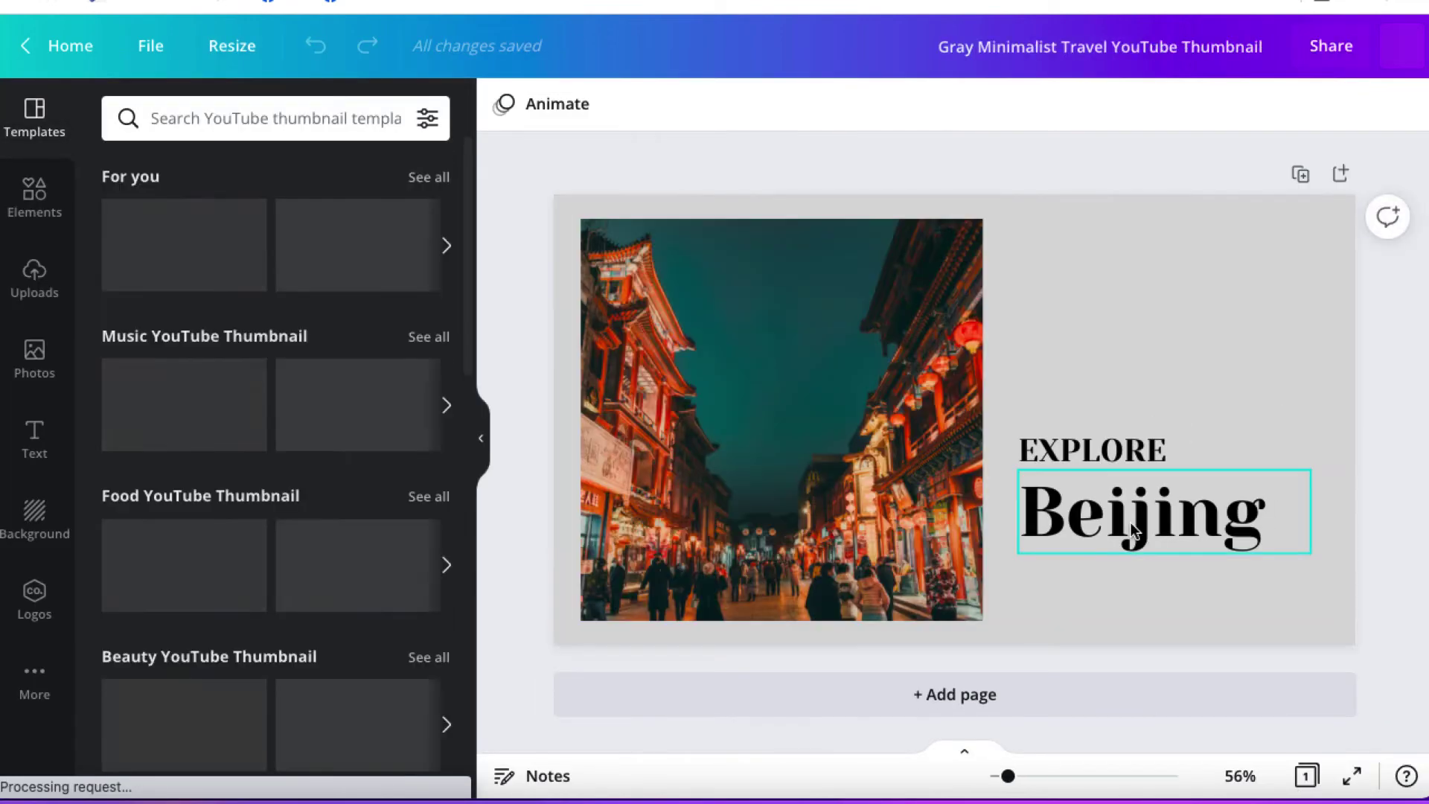
# Replace the "Beijing" title with "NAGOYA" and shift both it and the "EXPLORE" line slightly closer to the photo
pyautogui.doubleClick(1130, 521)
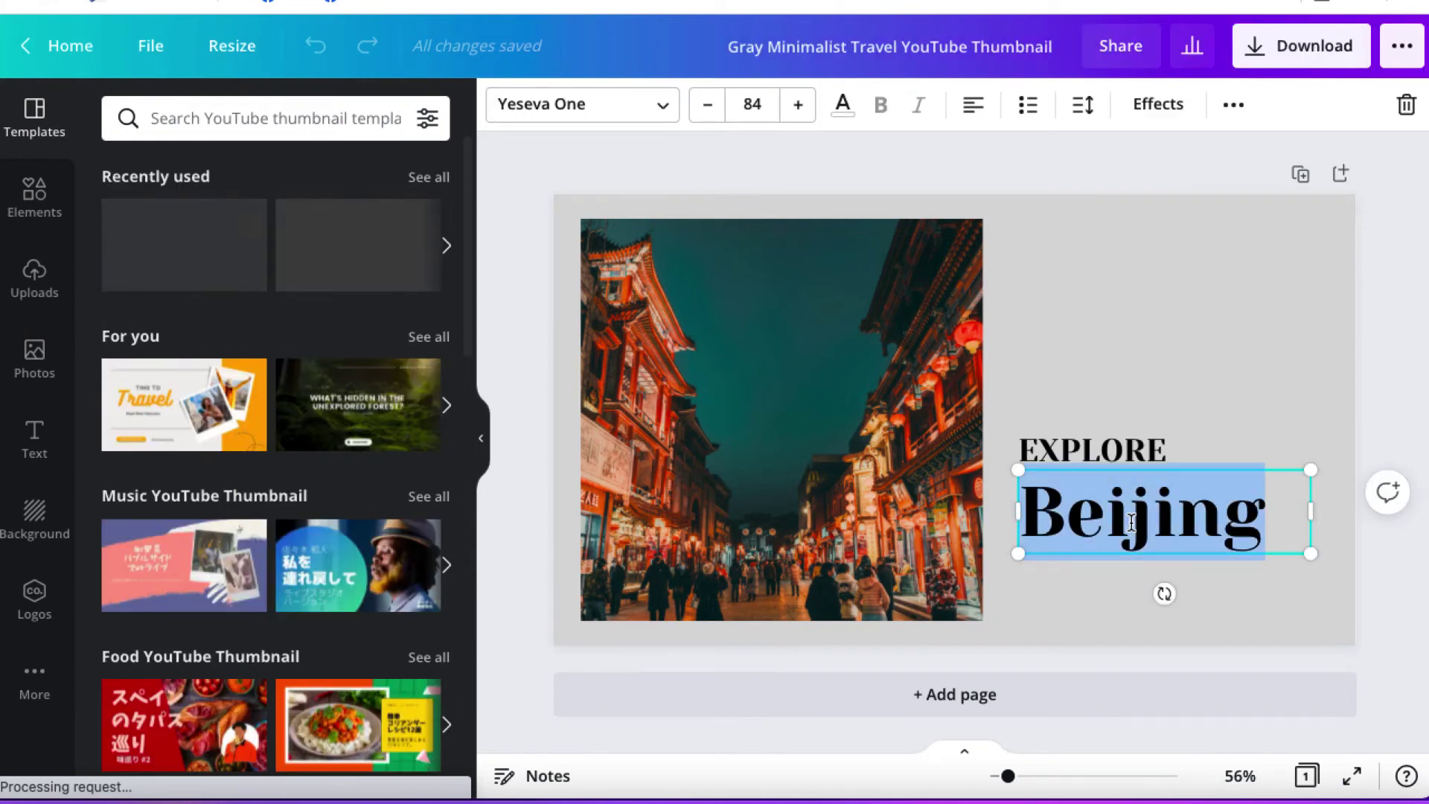
pyautogui.write('NAGOAY')
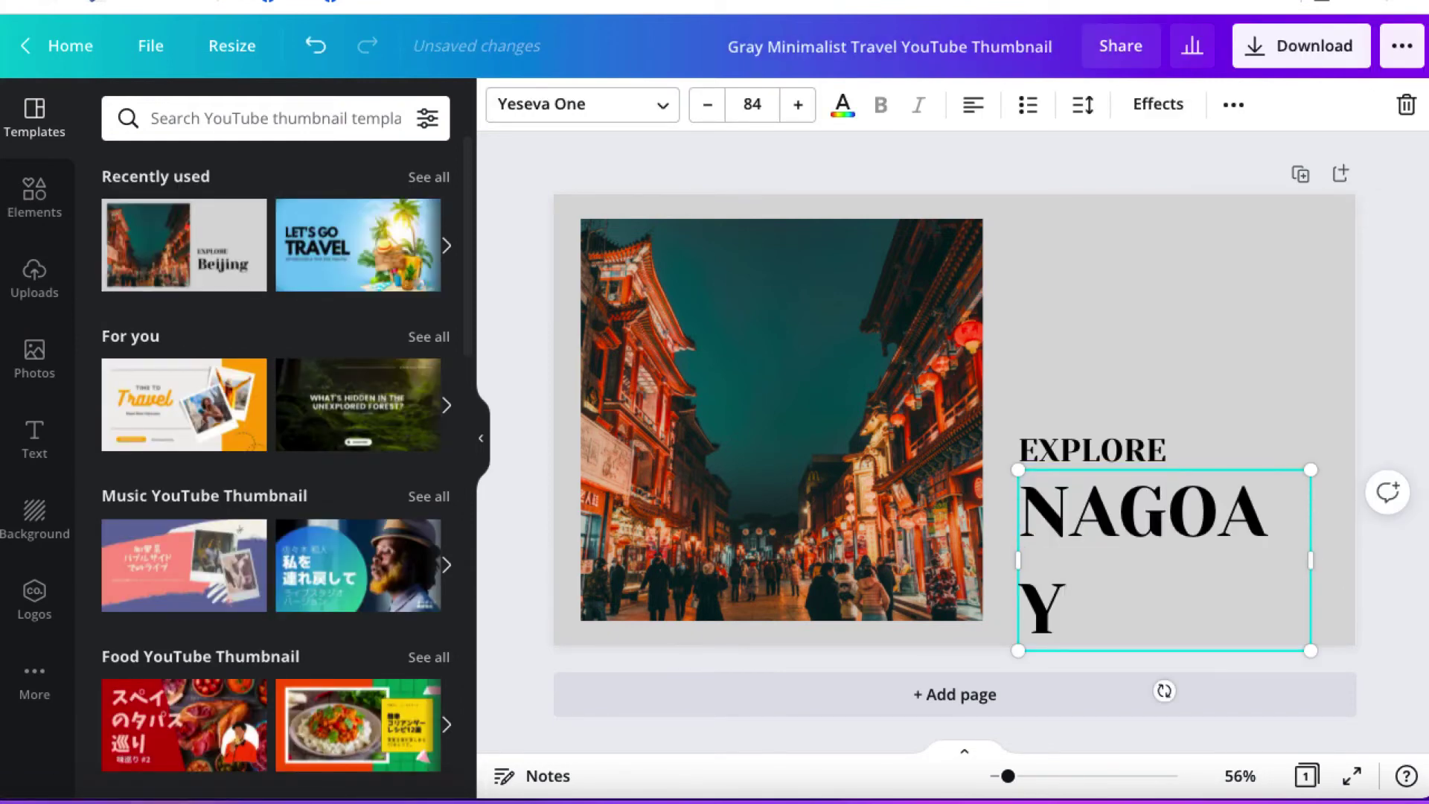
pyautogui.press('BackSpace')
pyautogui.press('BackSpace')
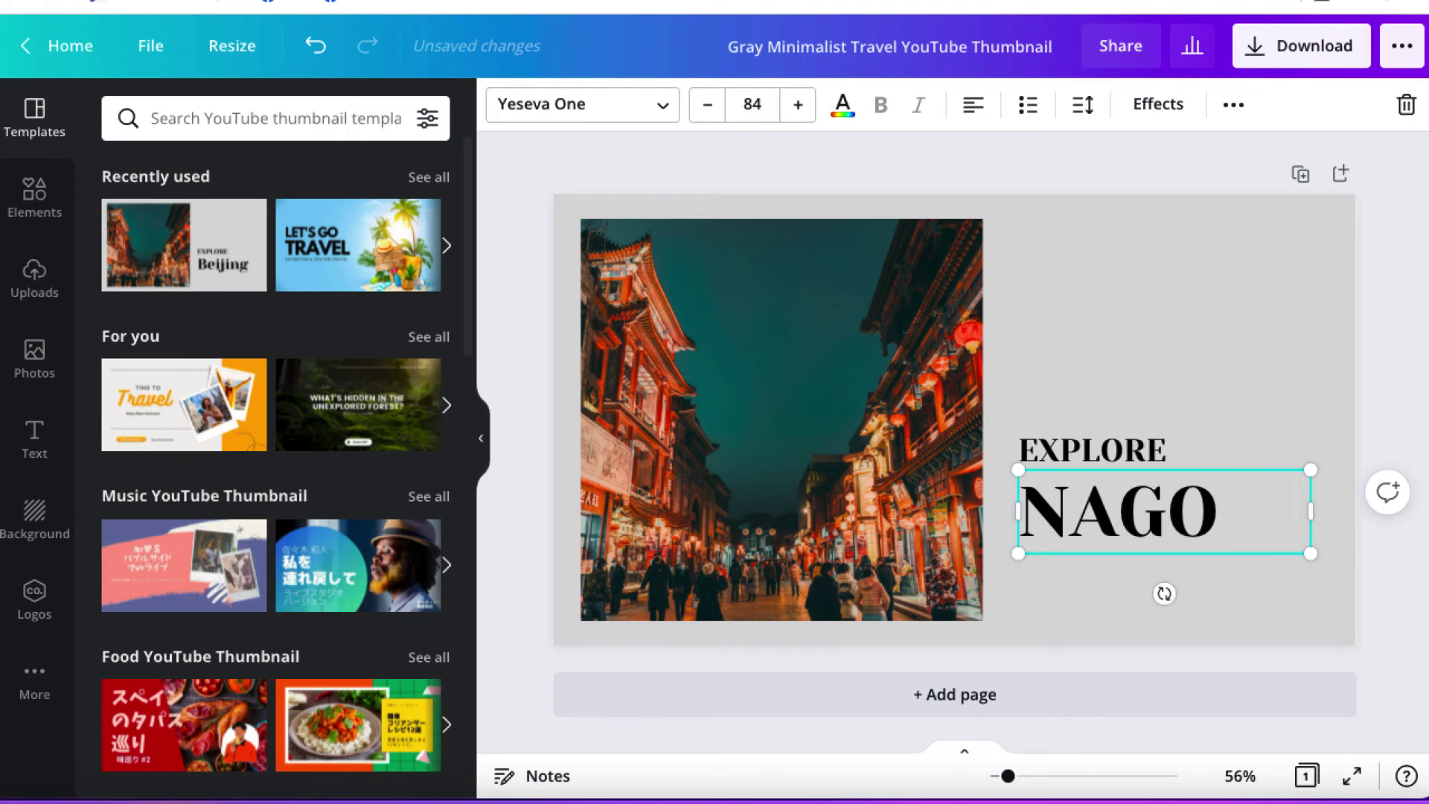
pyautogui.write('YA')
pyautogui.moveTo(1014, 558); pyautogui.dragTo(999, 550)
pyautogui.moveTo(1074, 455); pyautogui.dragTo(1061, 442)
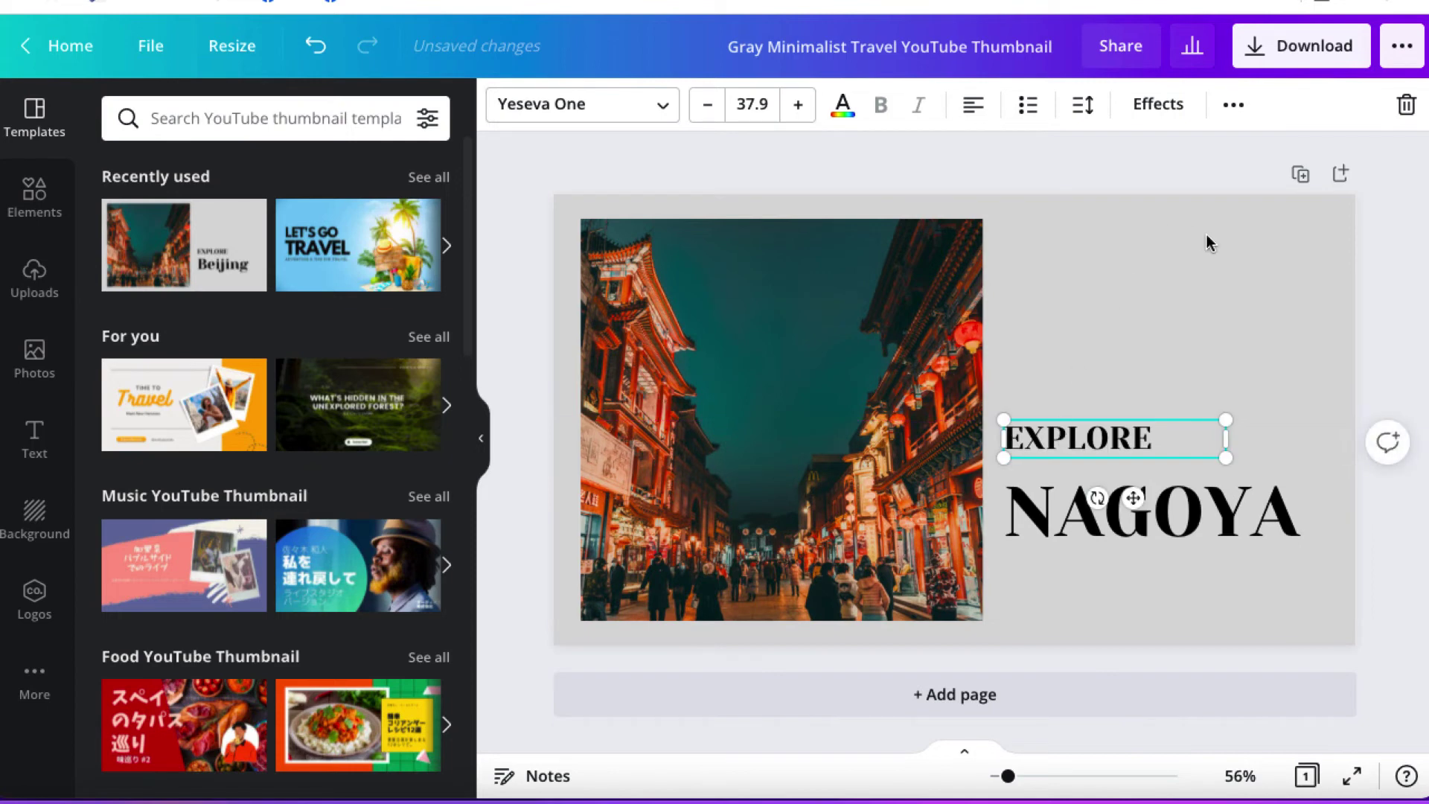
# Try white and the photo's rust orange as the thumbnail background color, and settle on the default yellow
pyautogui.click(1298, 222)
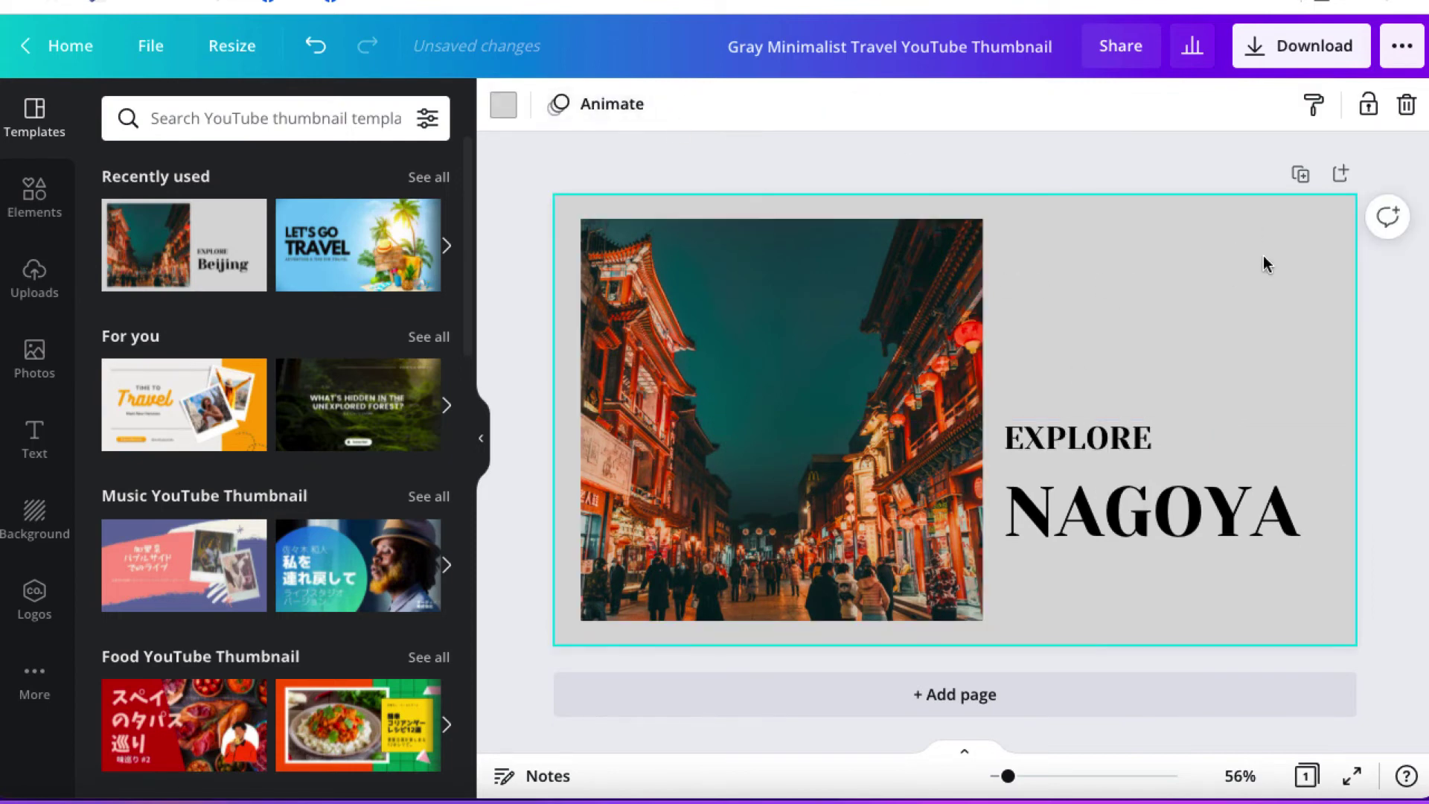
pyautogui.click(504, 108)
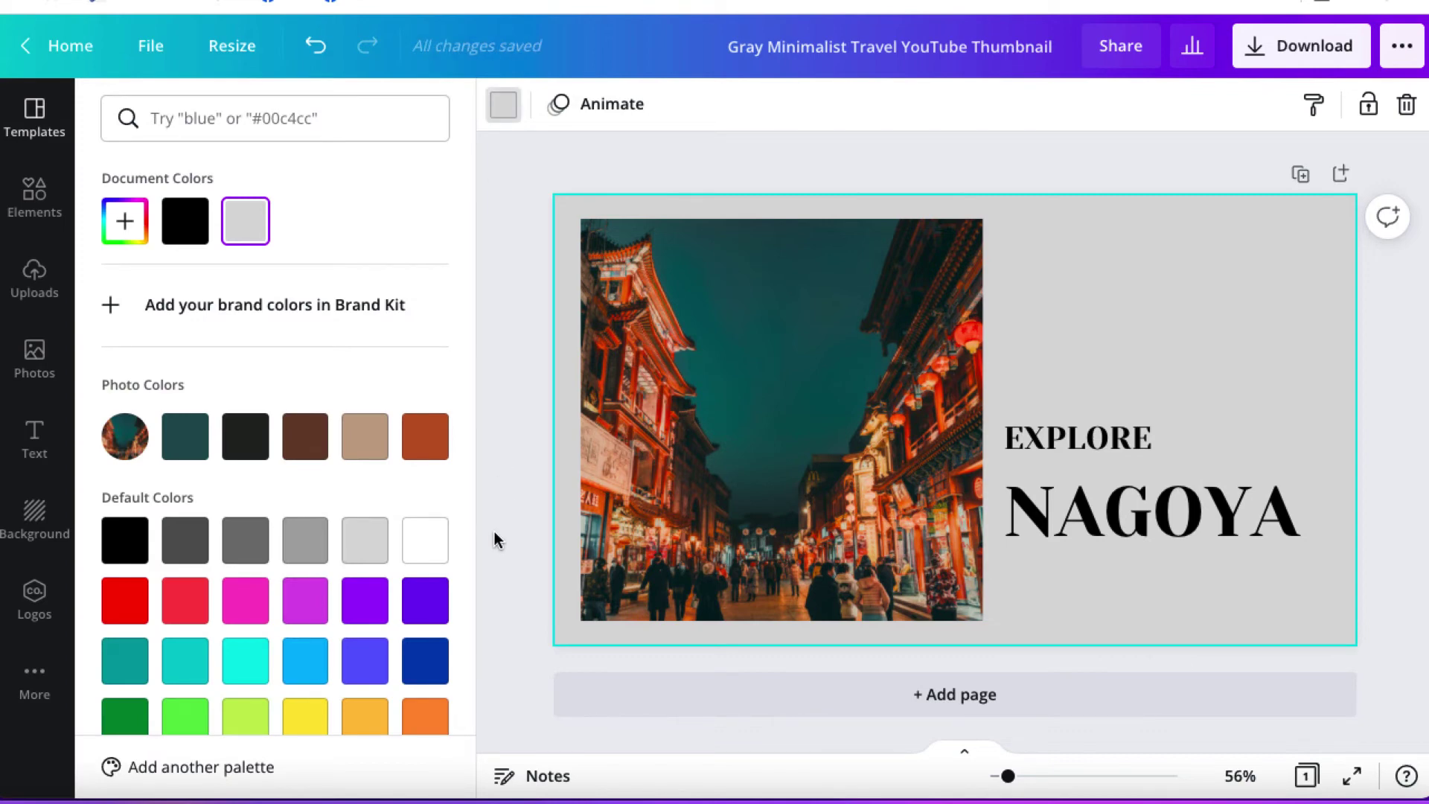
pyautogui.scroll(-1, 423, 534)
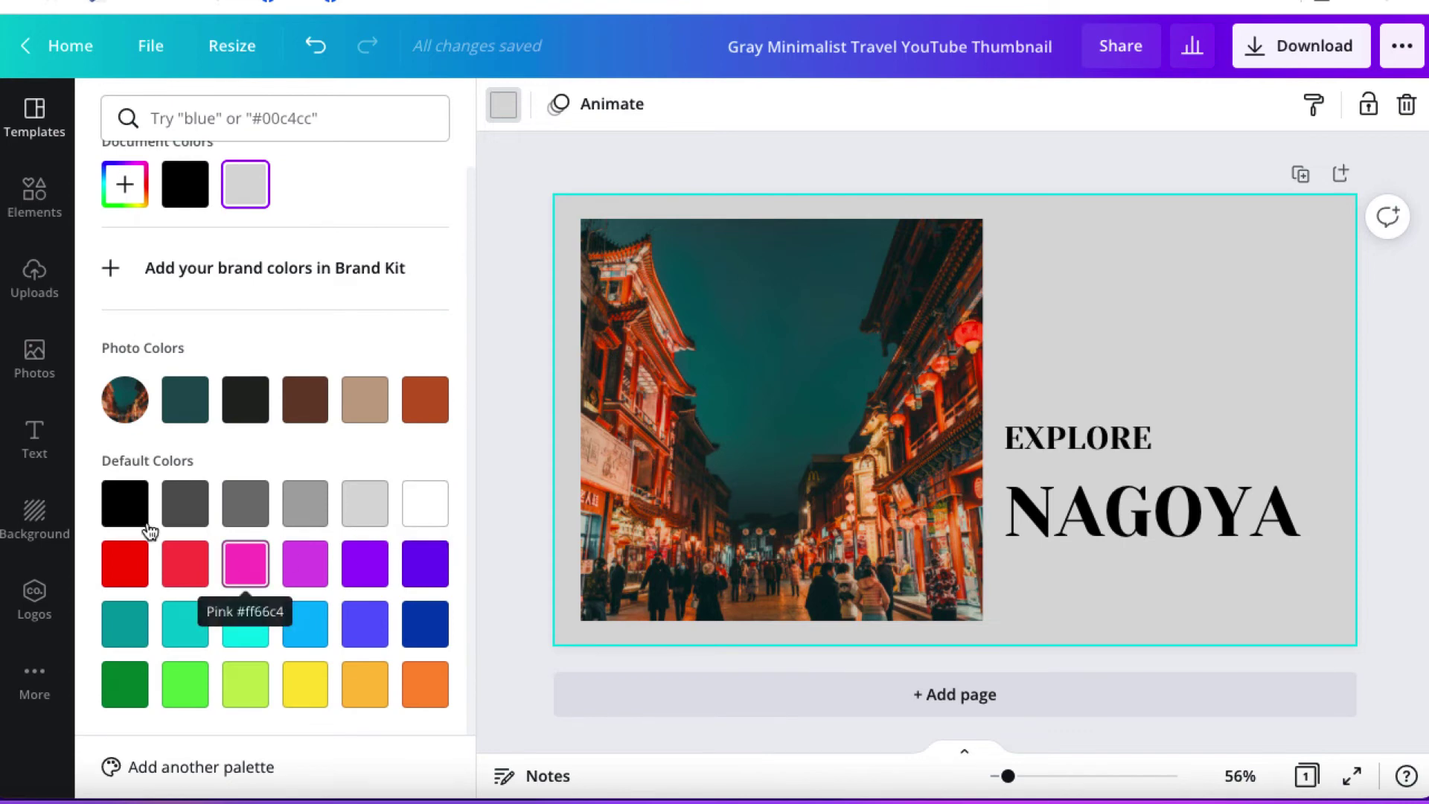
pyautogui.click(432, 504)
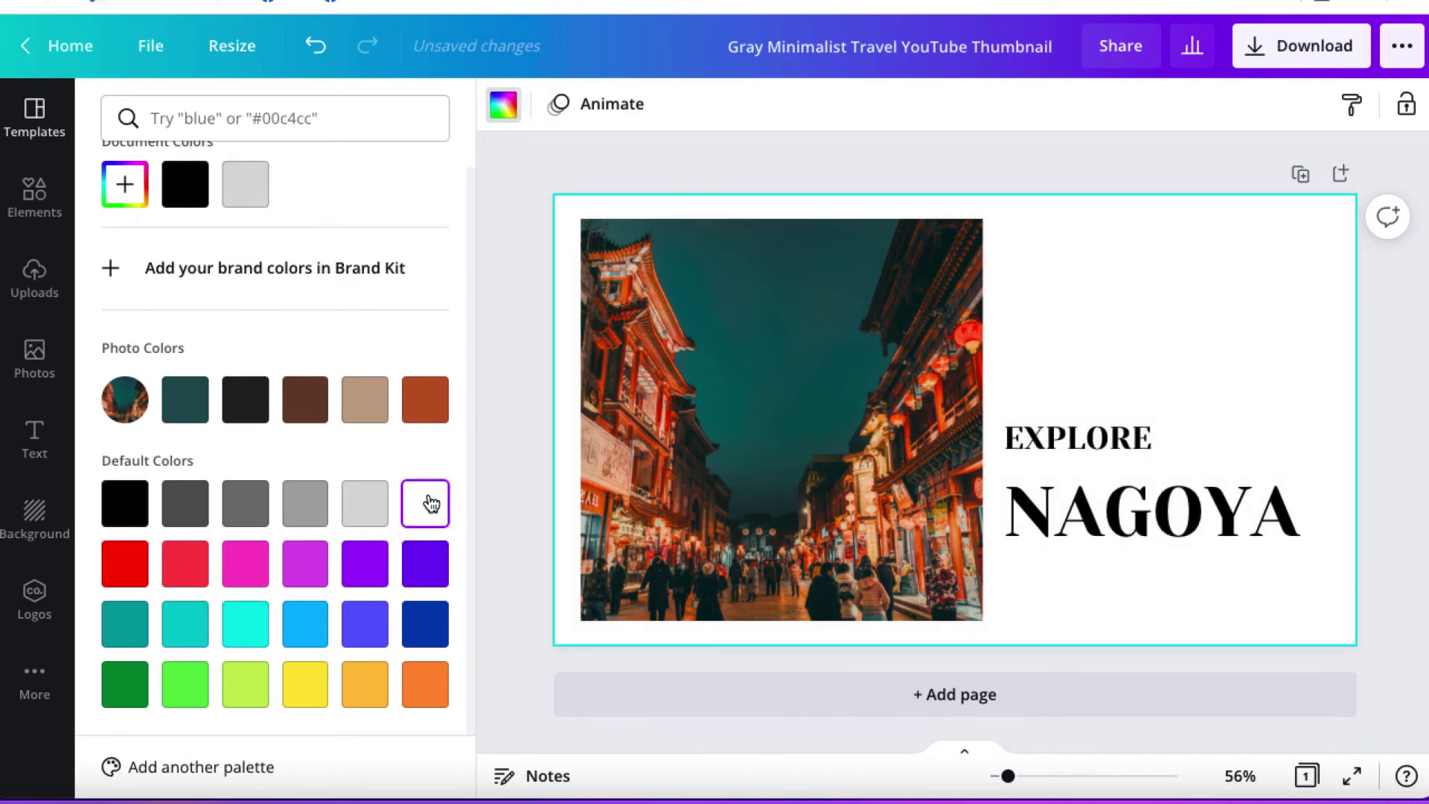
pyautogui.click(426, 415)
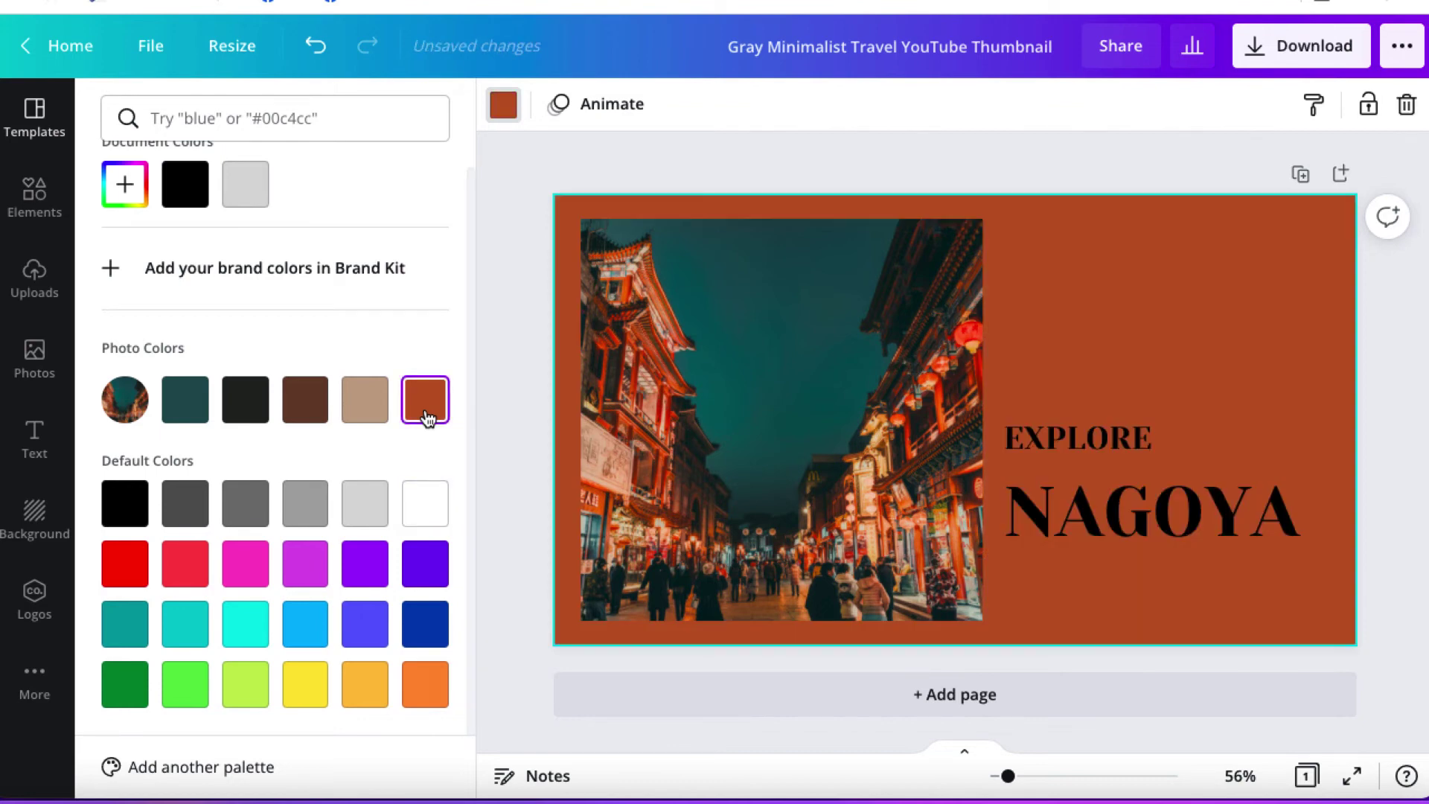
pyautogui.click(315, 681)
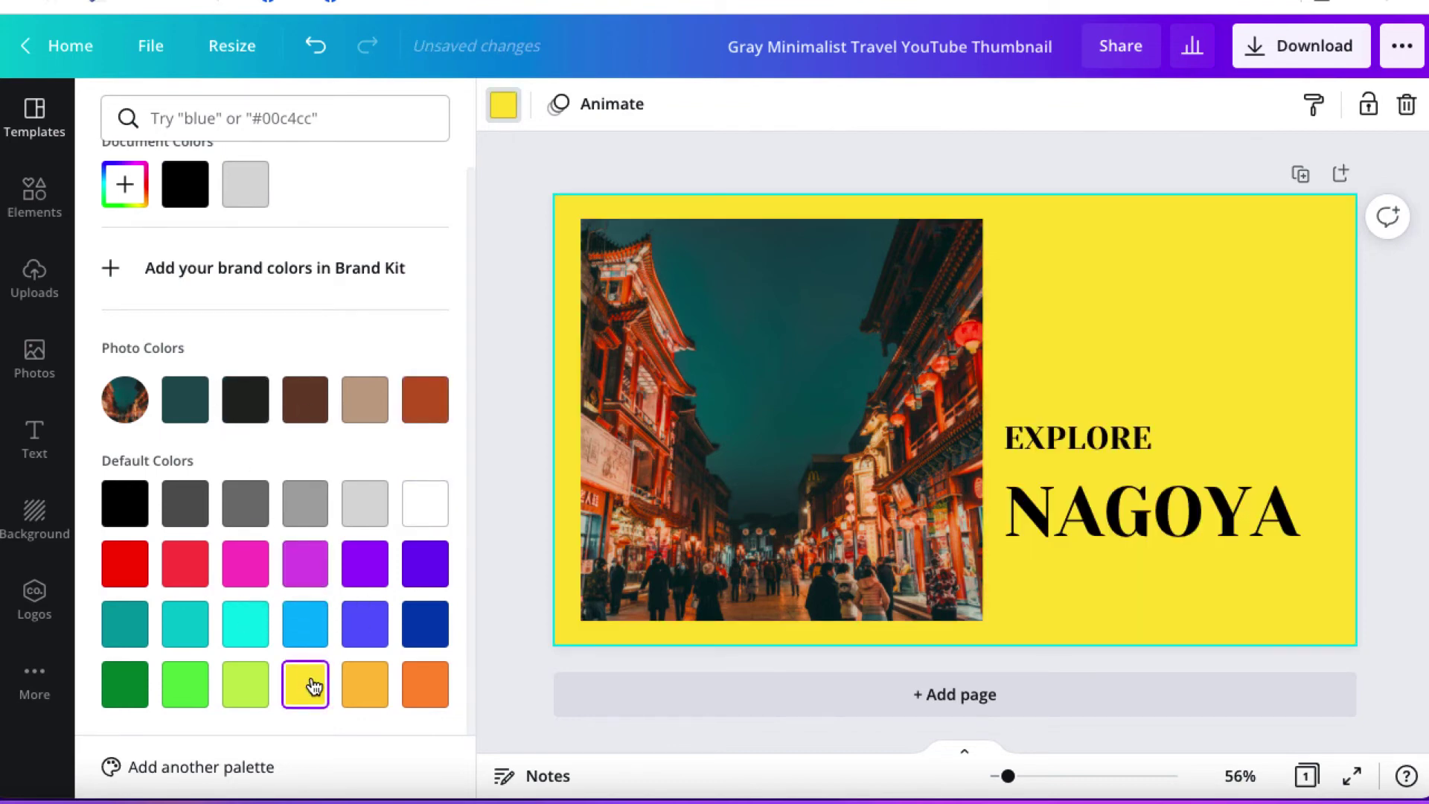
# Select the street photo and search the template library for "nagoya"
pyautogui.click(761, 408)
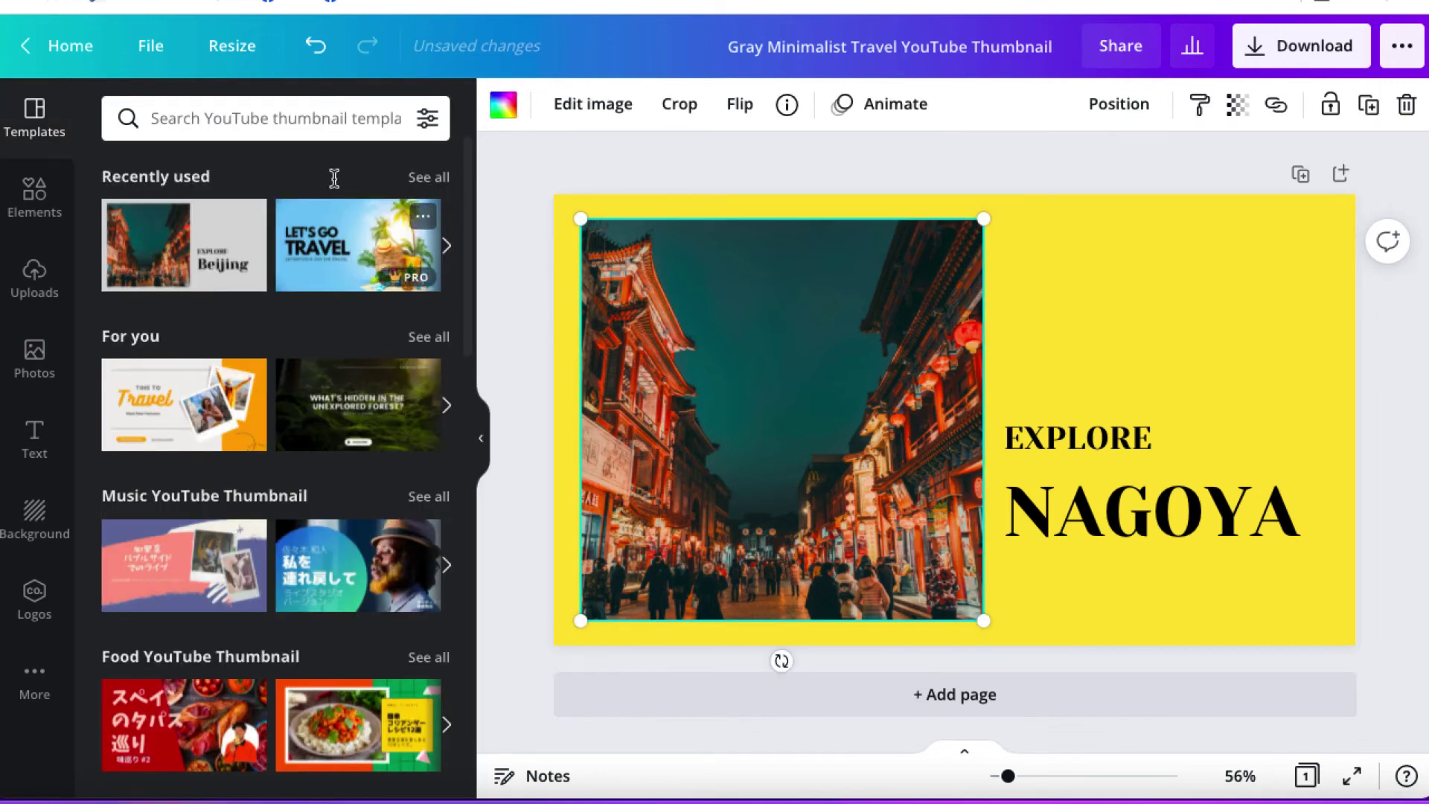
pyautogui.click(255, 117)
pyautogui.write('nag')
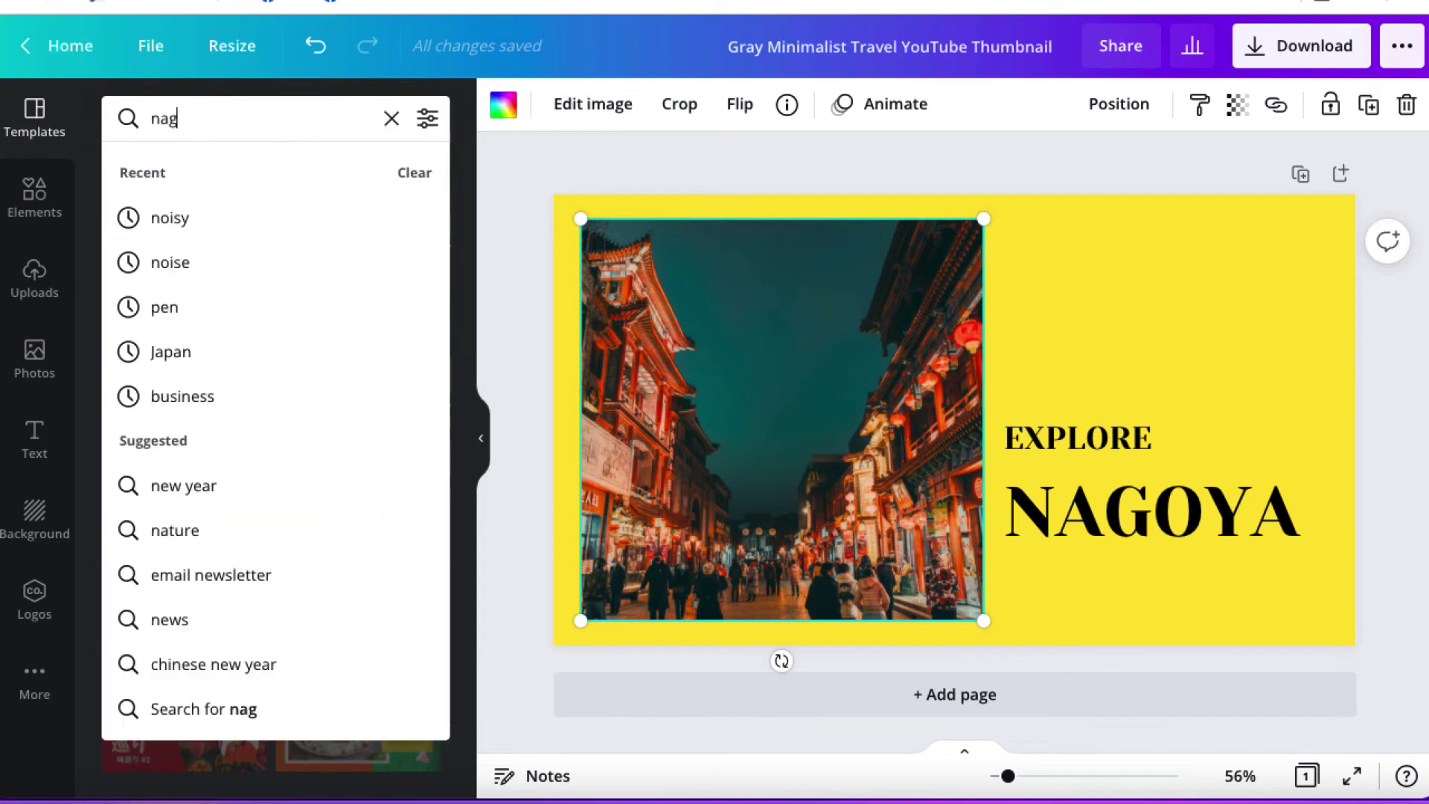
pyautogui.write('oya')
pyautogui.press('Return')
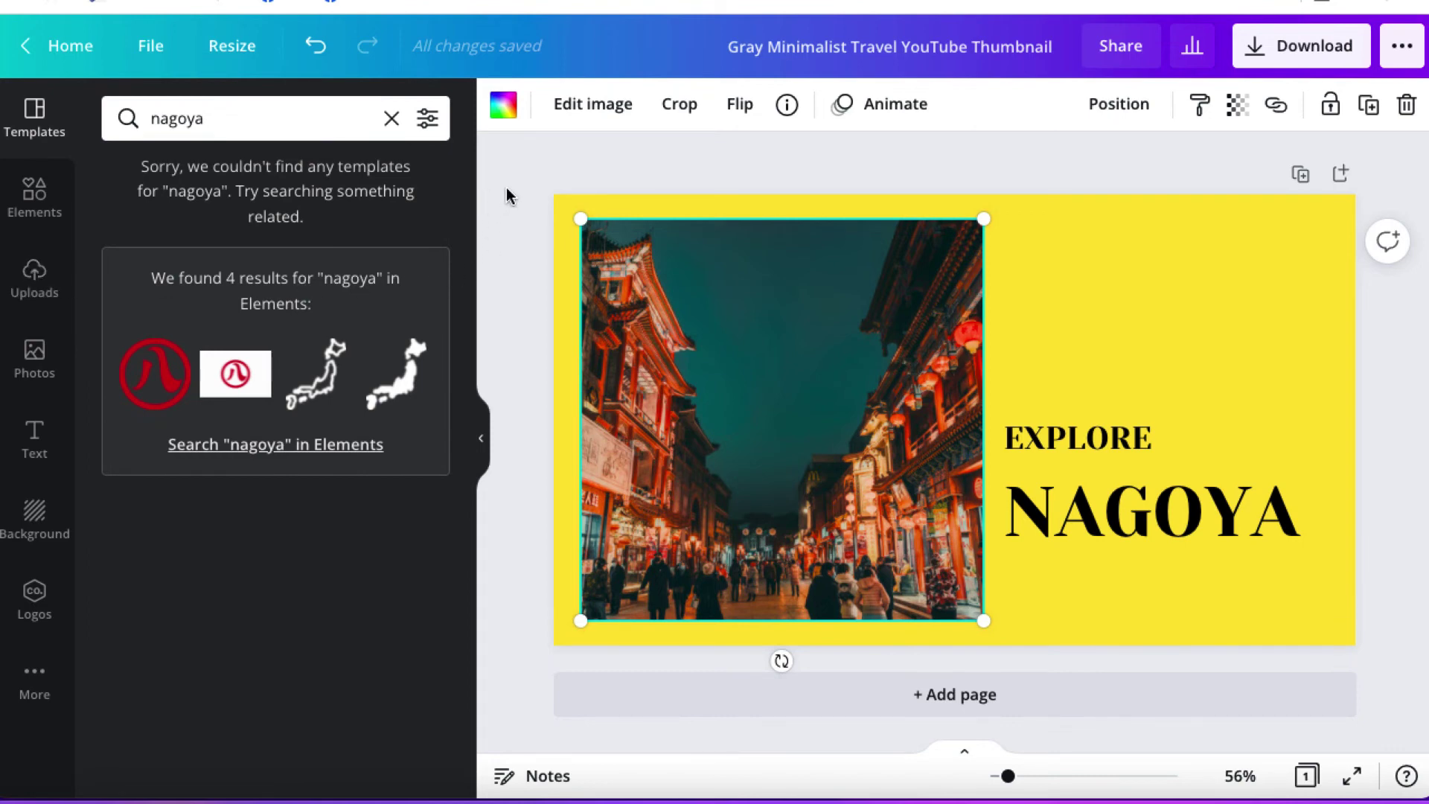
# Open Pixabay in a new browser tab and search its images for Nagoya
pyautogui.click(45, 0)
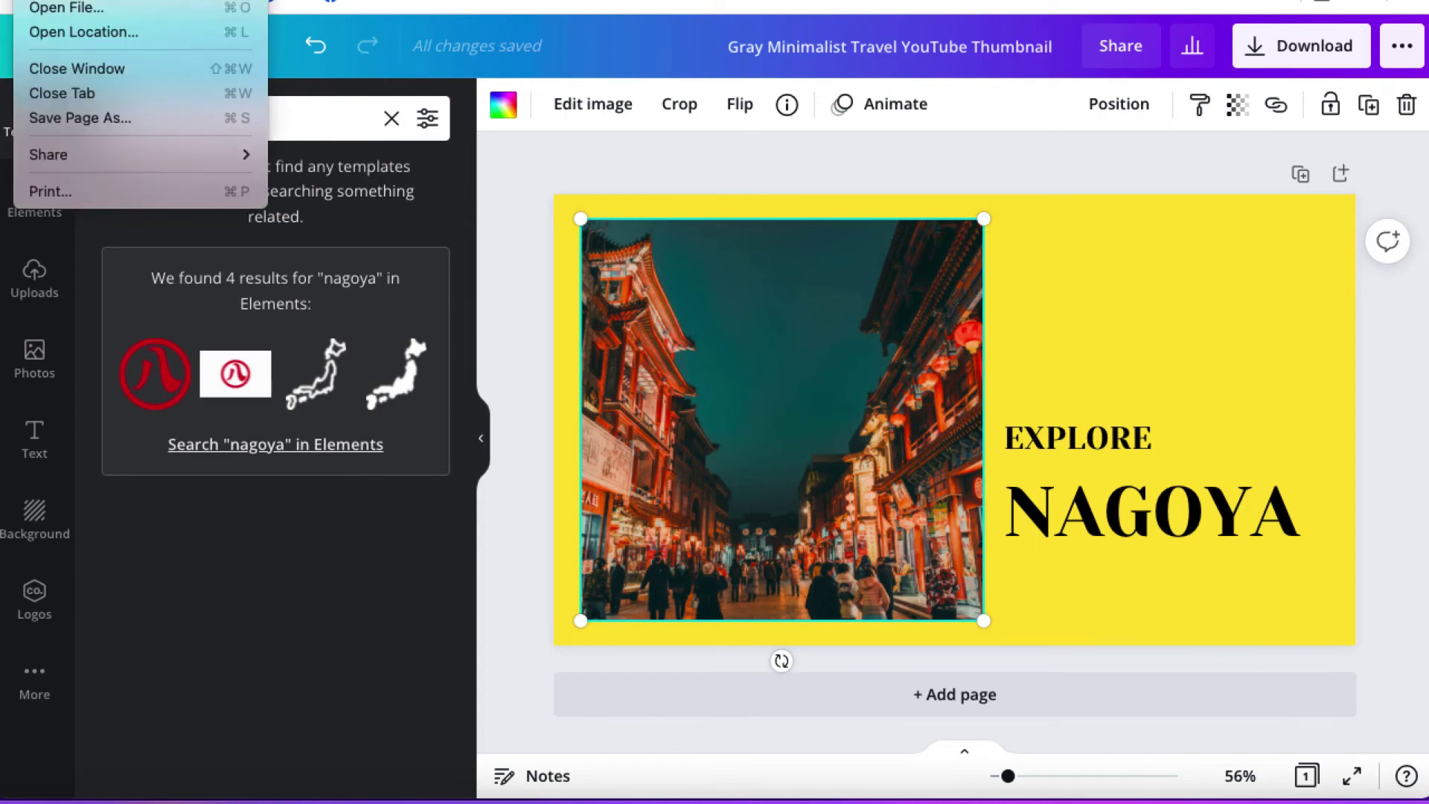
pyautogui.press('super+t')
pyautogui.write('pixa')
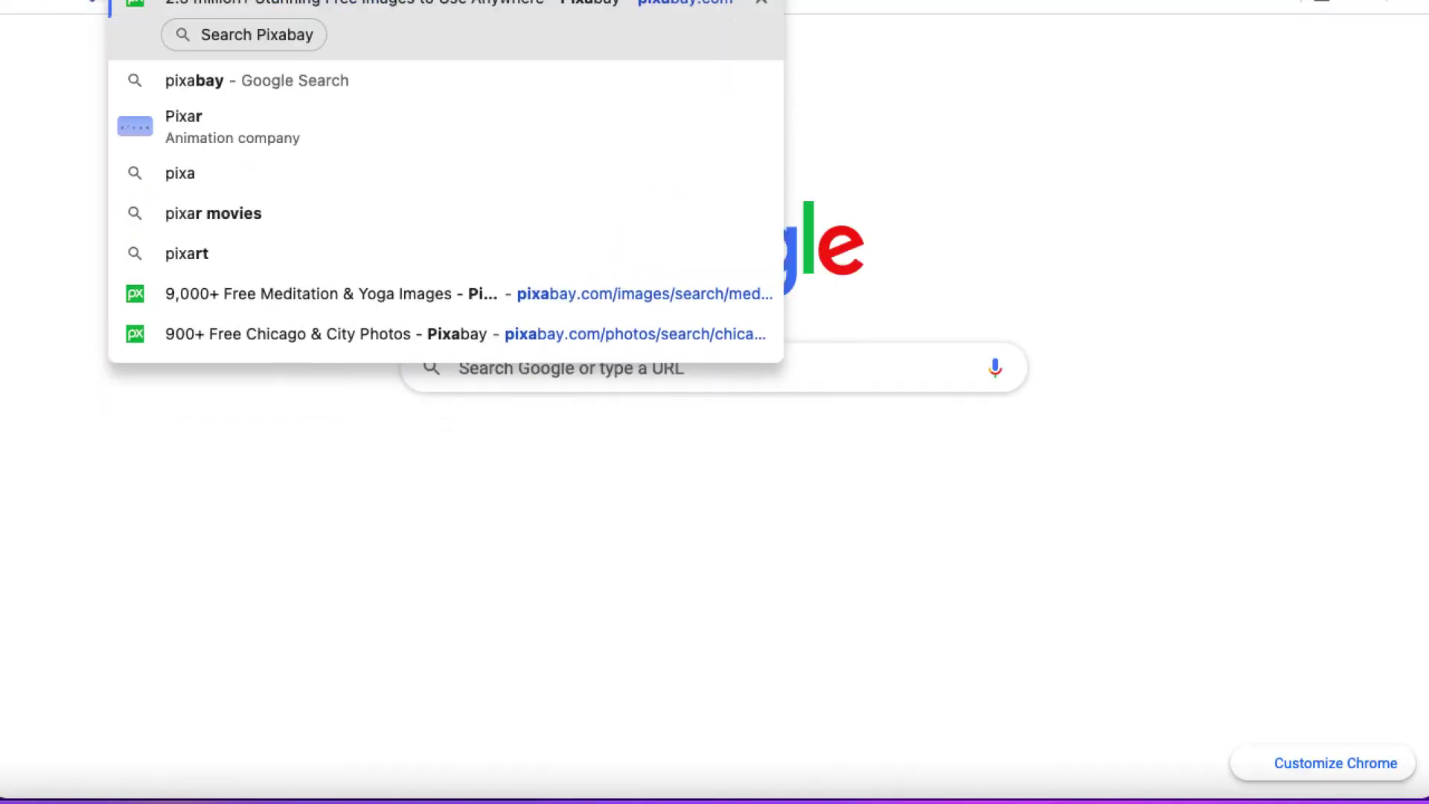
pyautogui.press('Escape')
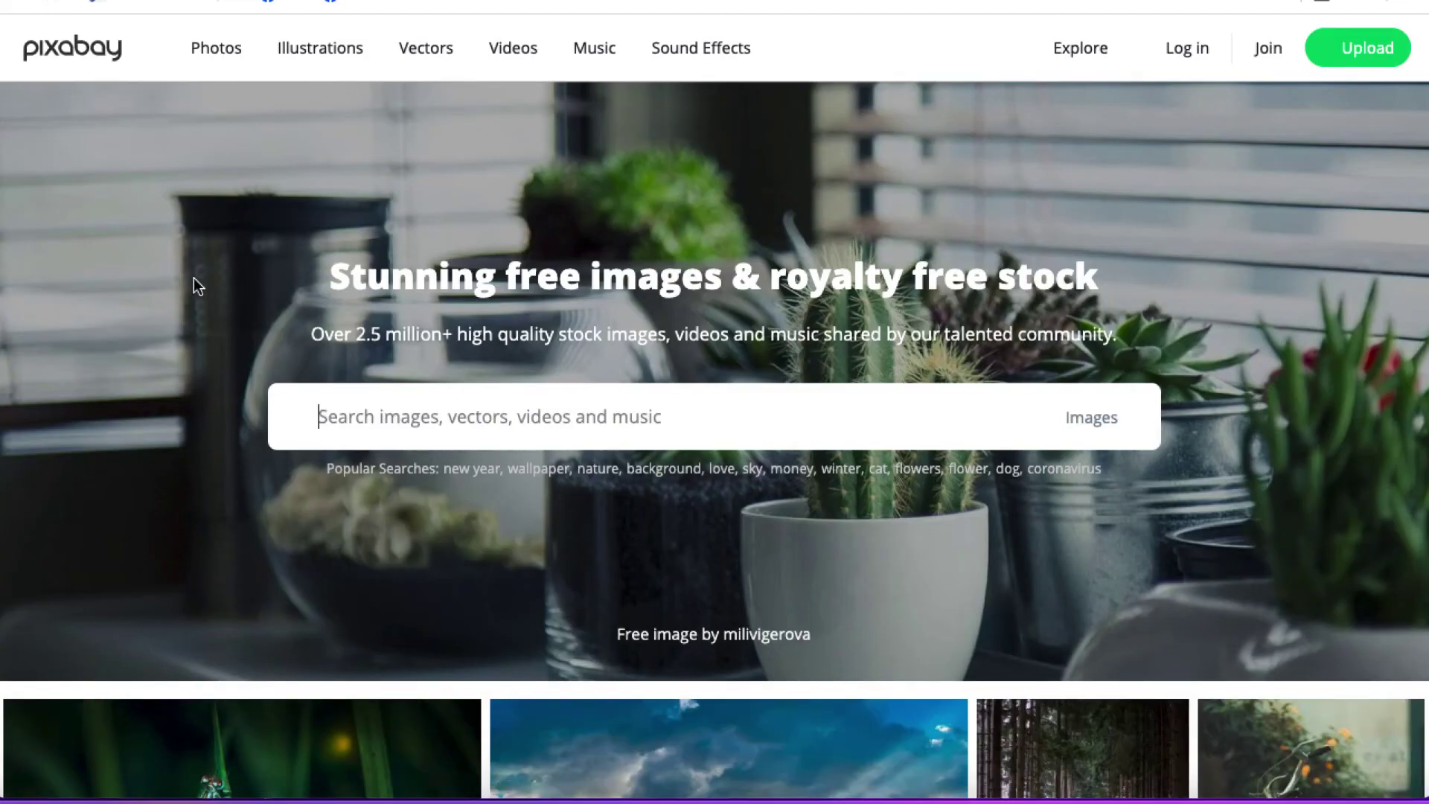
pyautogui.write('nagy')
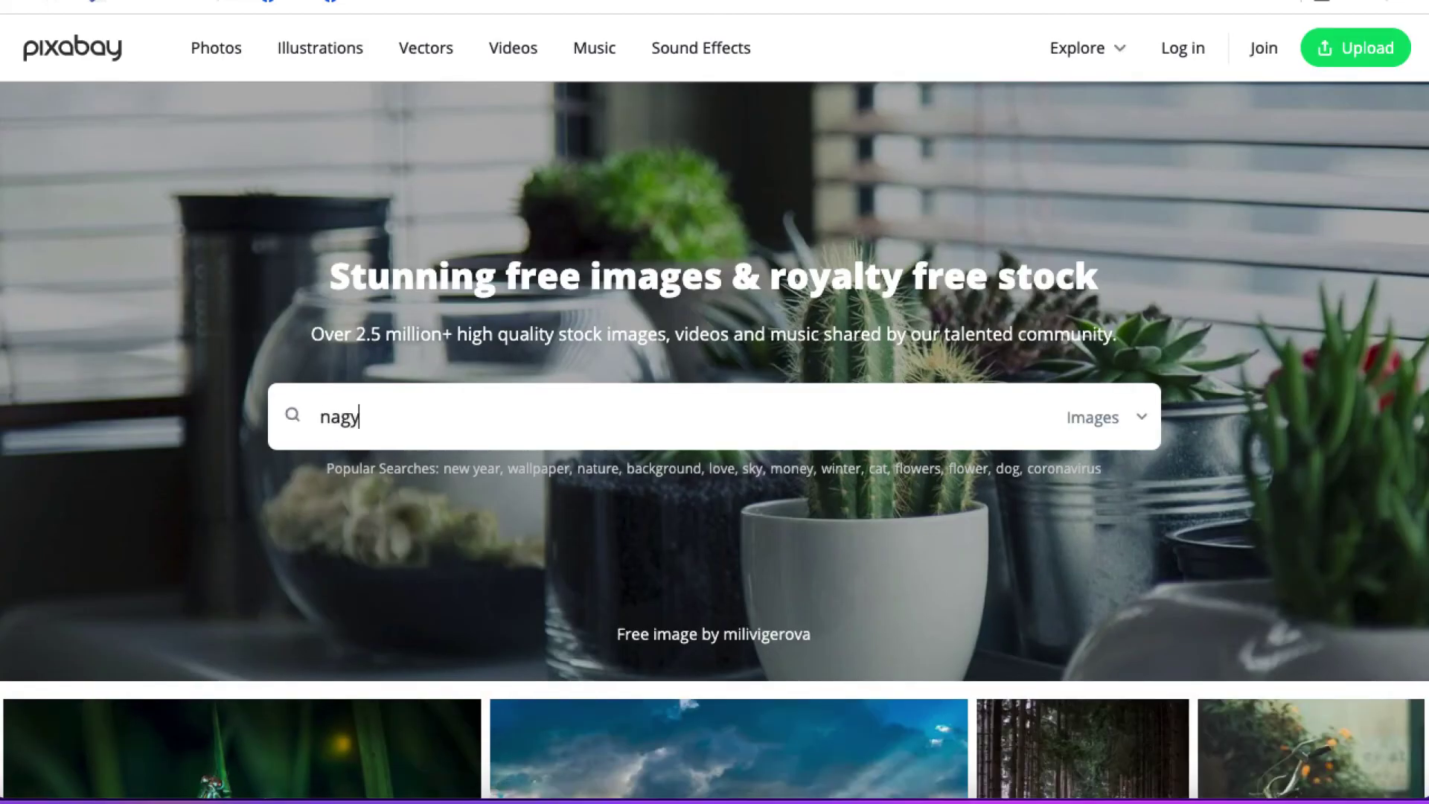
pyautogui.press('BackSpace')
pyautogui.press('BackSpace')
pyautogui.press('BackSpace')
pyautogui.press('BackSpace')
pyautogui.press('BackSpace')
pyautogui.write('Nago')
pyautogui.press('Return')
# Open the Nagoya castle photo with the blue sky from the results and download it as a 640×427 JPG
pyautogui.scroll(-3, 629, 488)
pyautogui.scroll(-10, 629, 487)
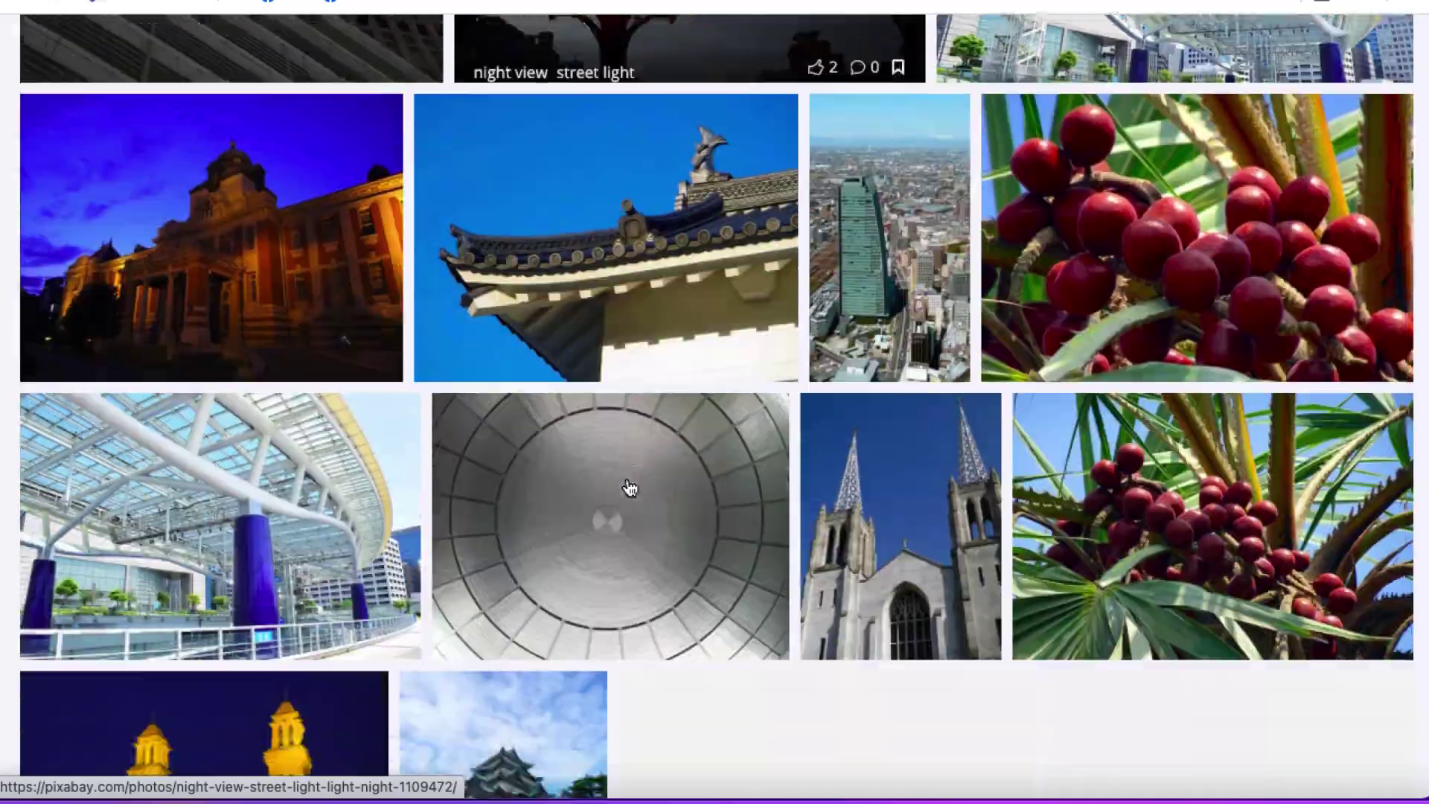
pyautogui.scroll(-4, 629, 488)
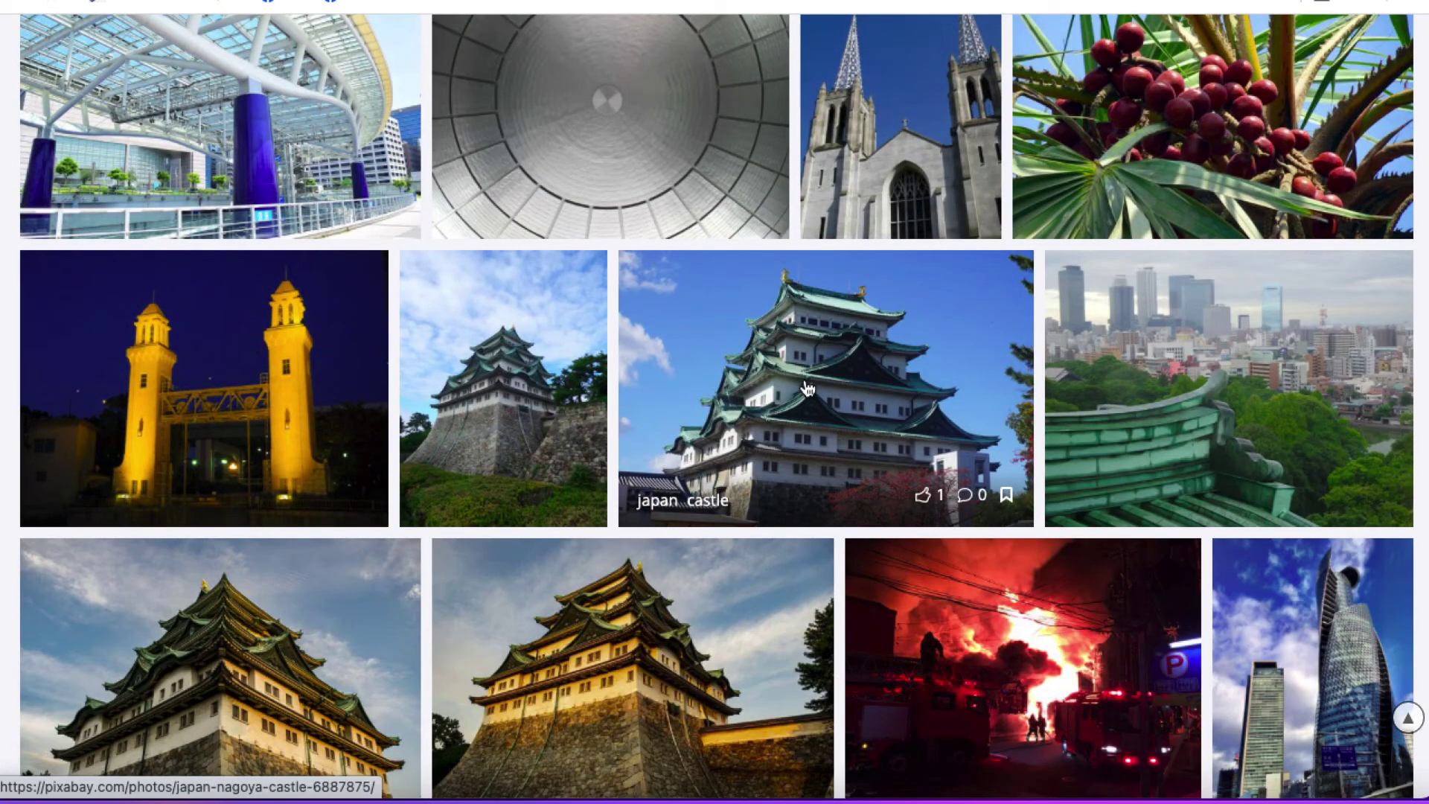
pyautogui.click(806, 387)
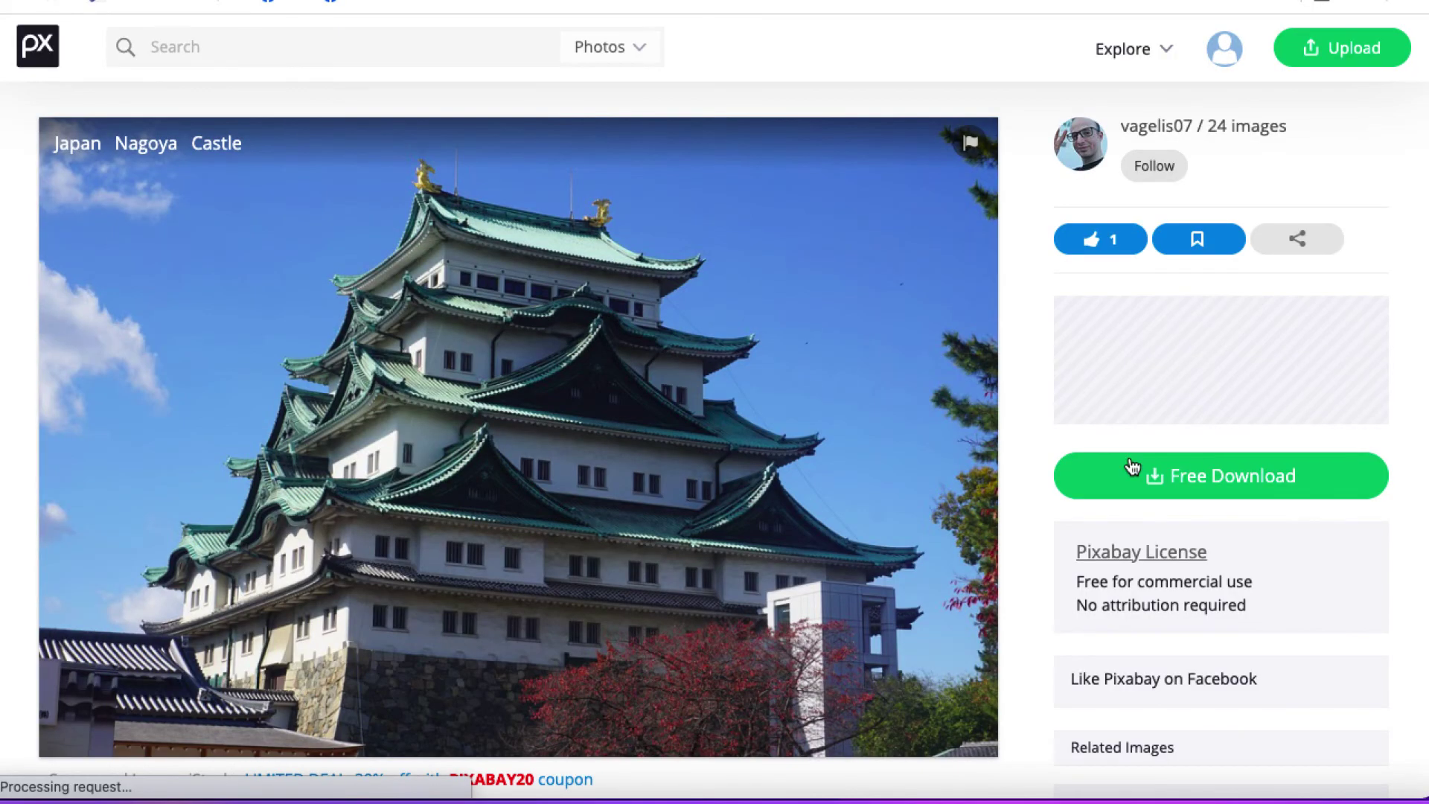
pyautogui.click(1156, 481)
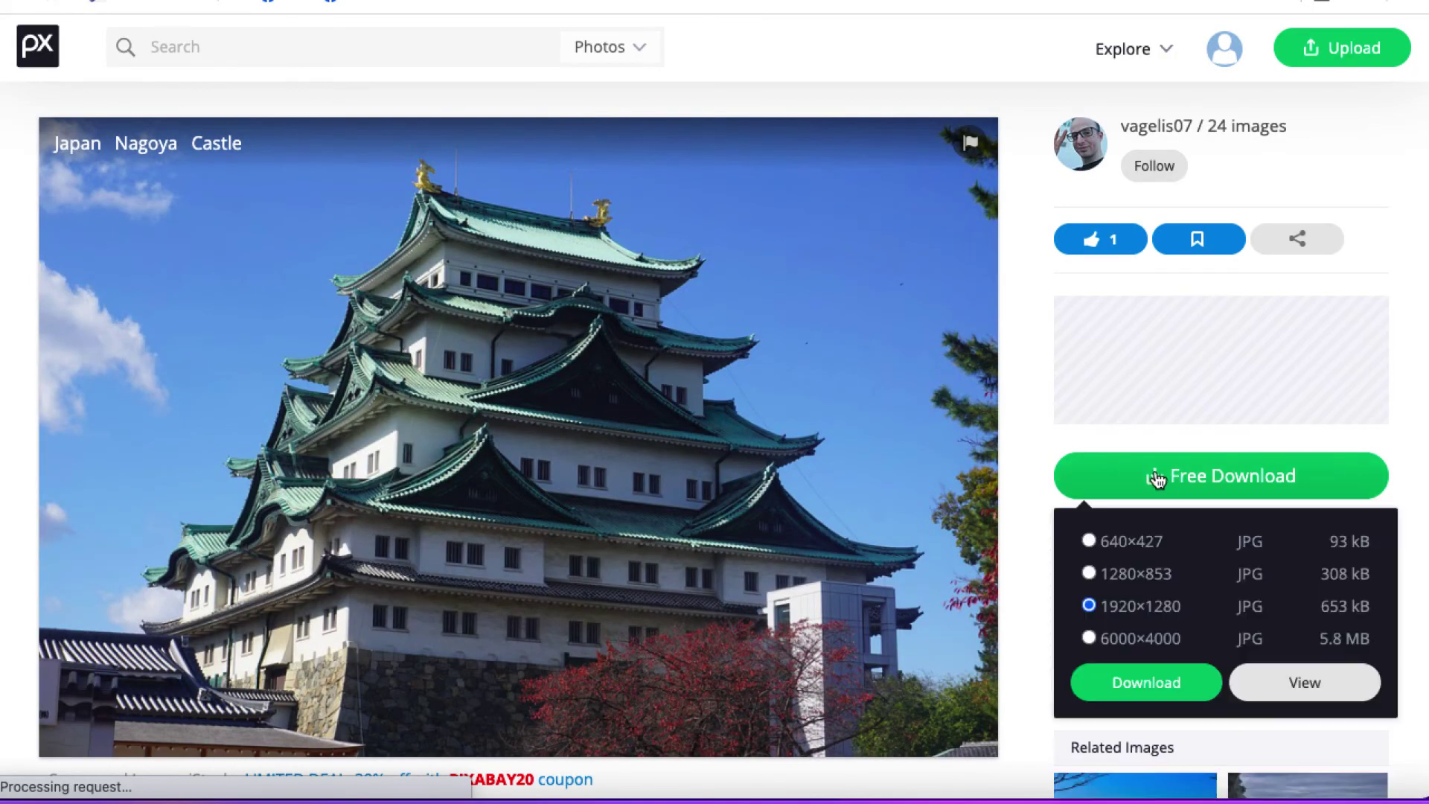
pyautogui.click(1090, 541)
pyautogui.click(1131, 688)
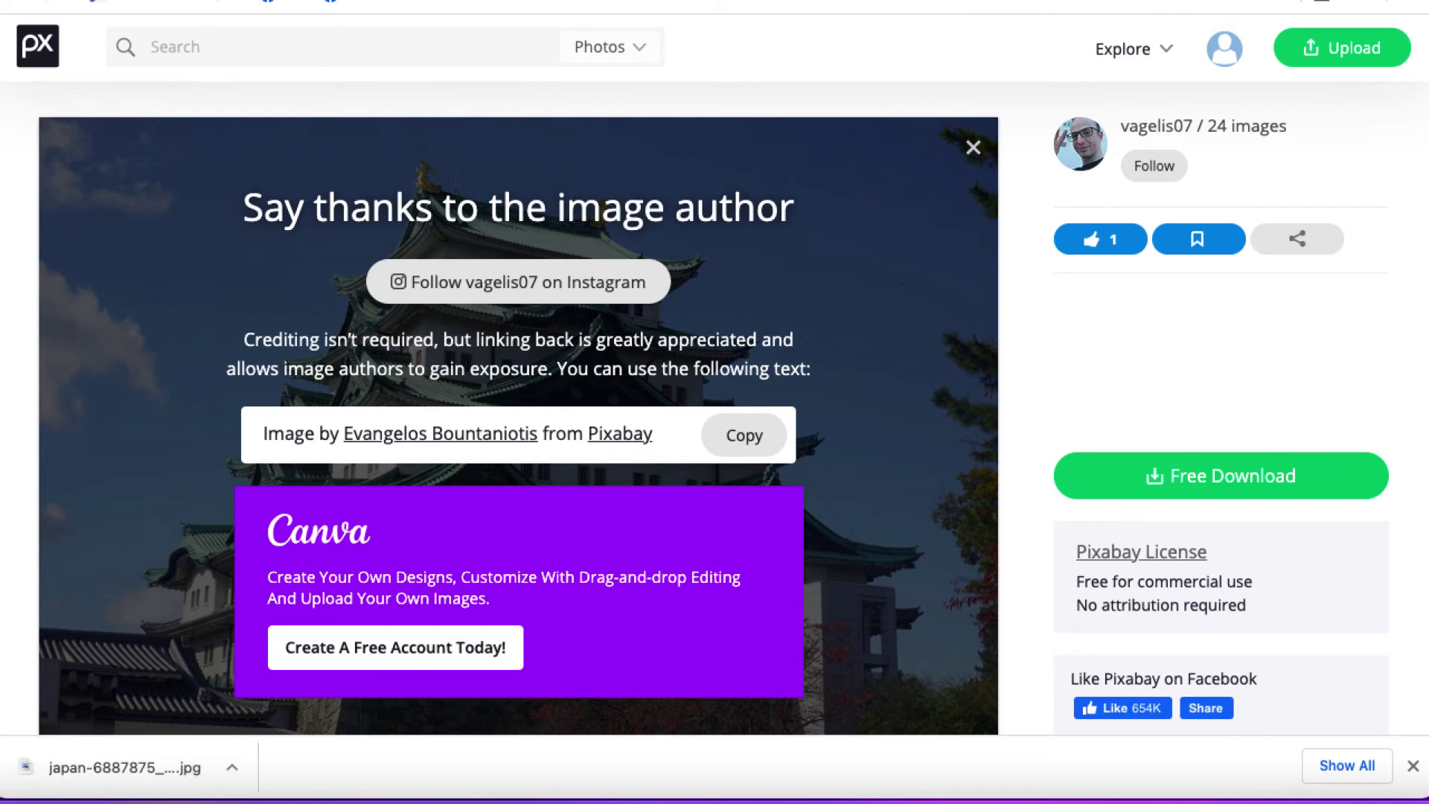
# Switch back to Canva, upload the downloaded castle photo and replace the thumbnail's street photo with it
pyautogui.hotkey('ctrl', 'Tab')
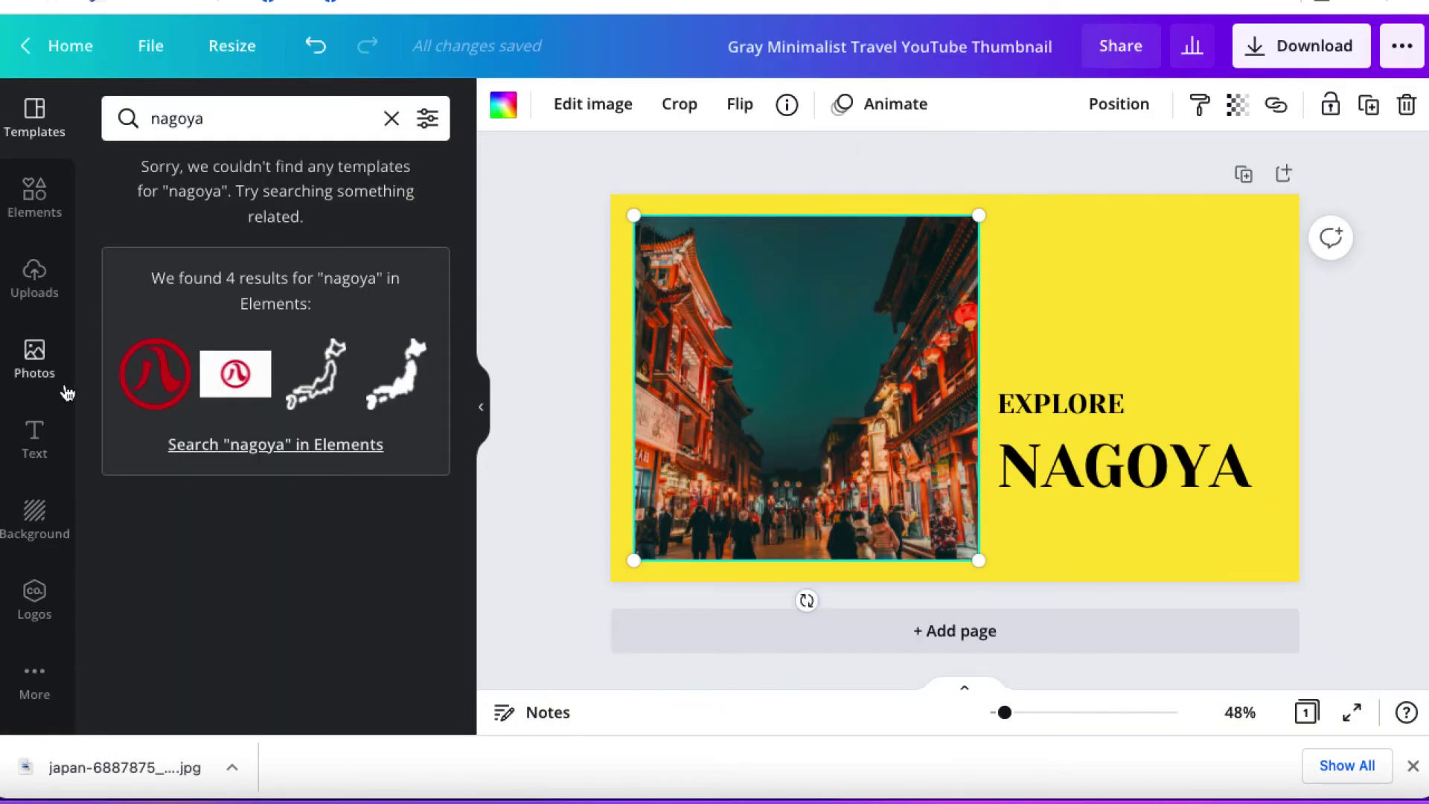
pyautogui.click(34, 279)
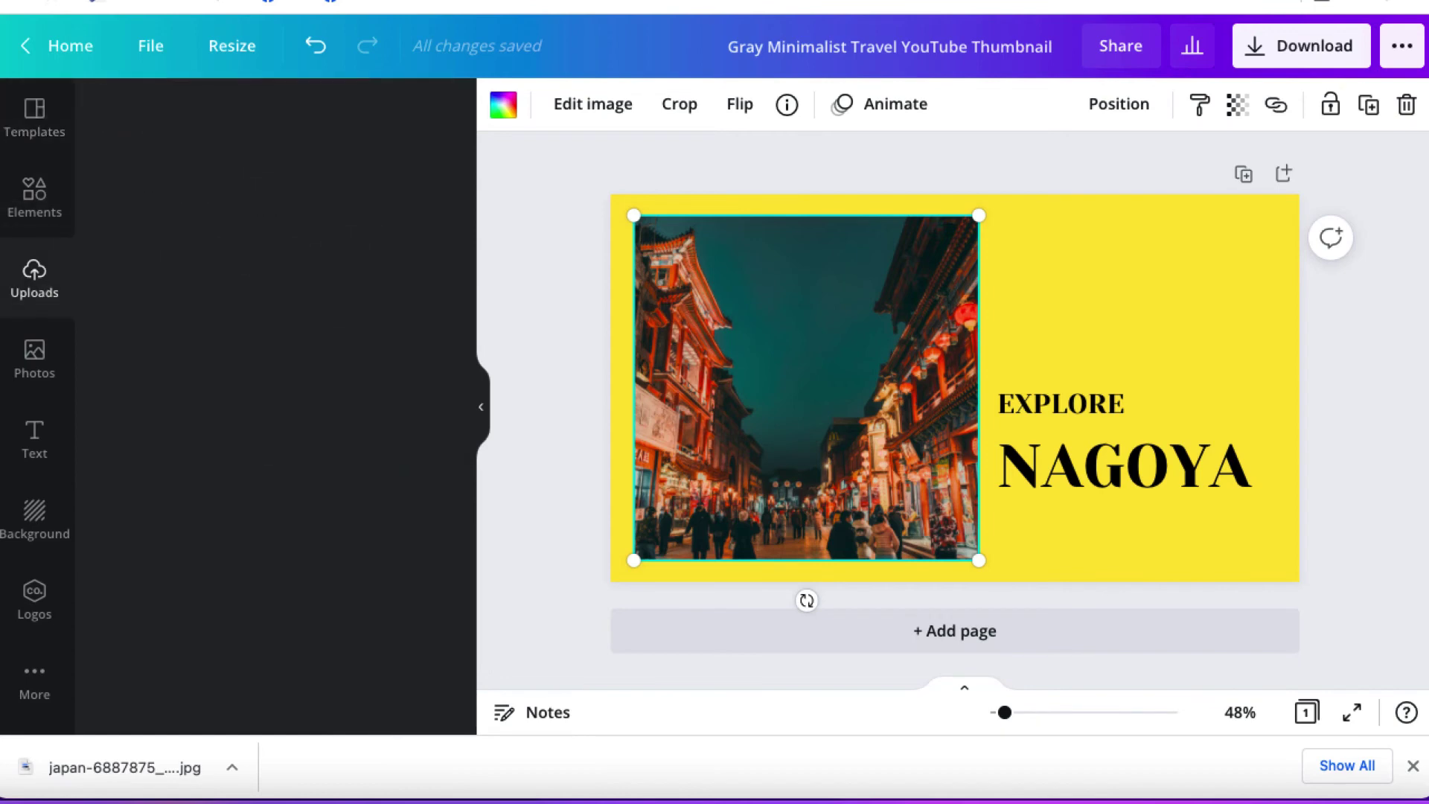
pyautogui.moveTo(124, 766); pyautogui.dragTo(246, 356)
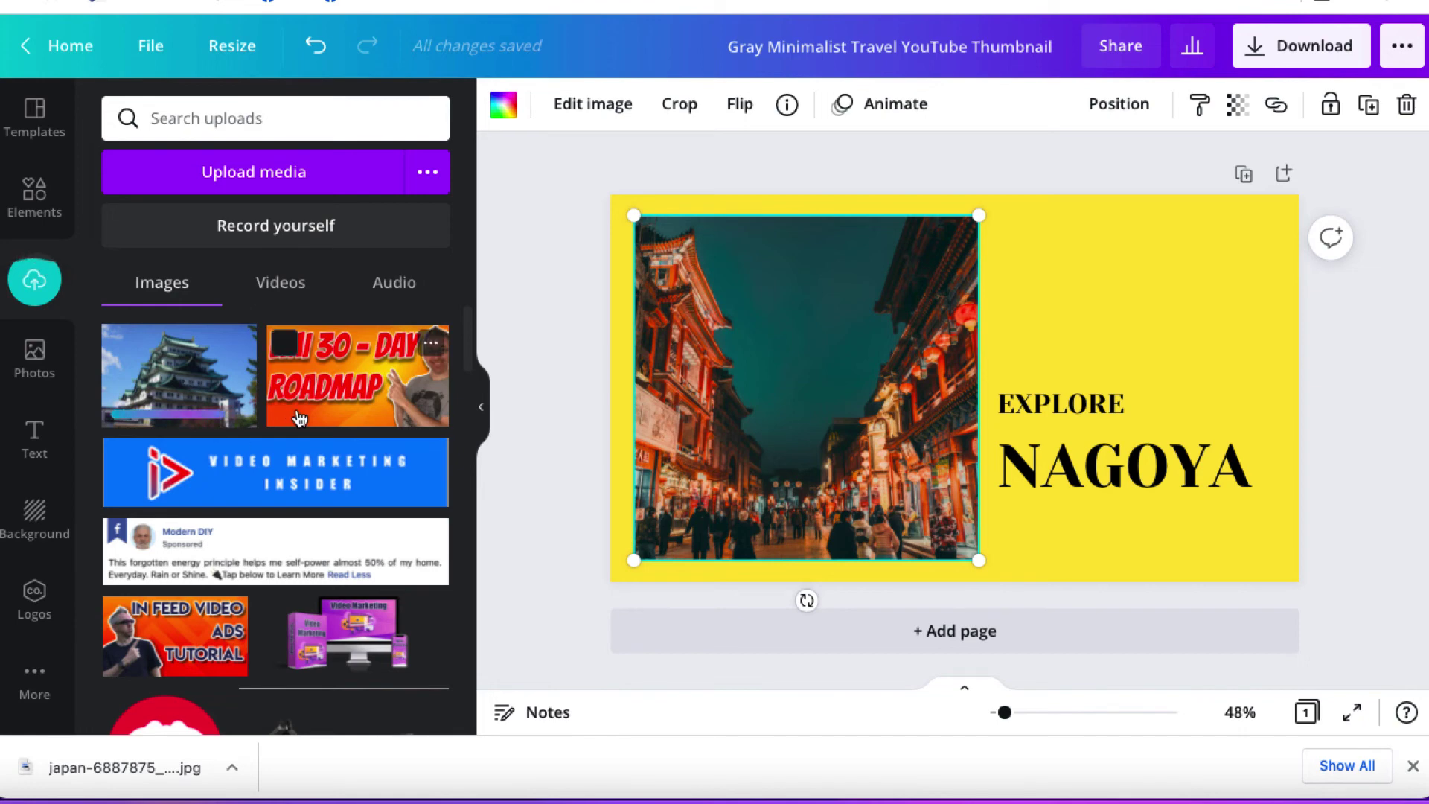
pyautogui.moveTo(215, 380); pyautogui.dragTo(730, 284)
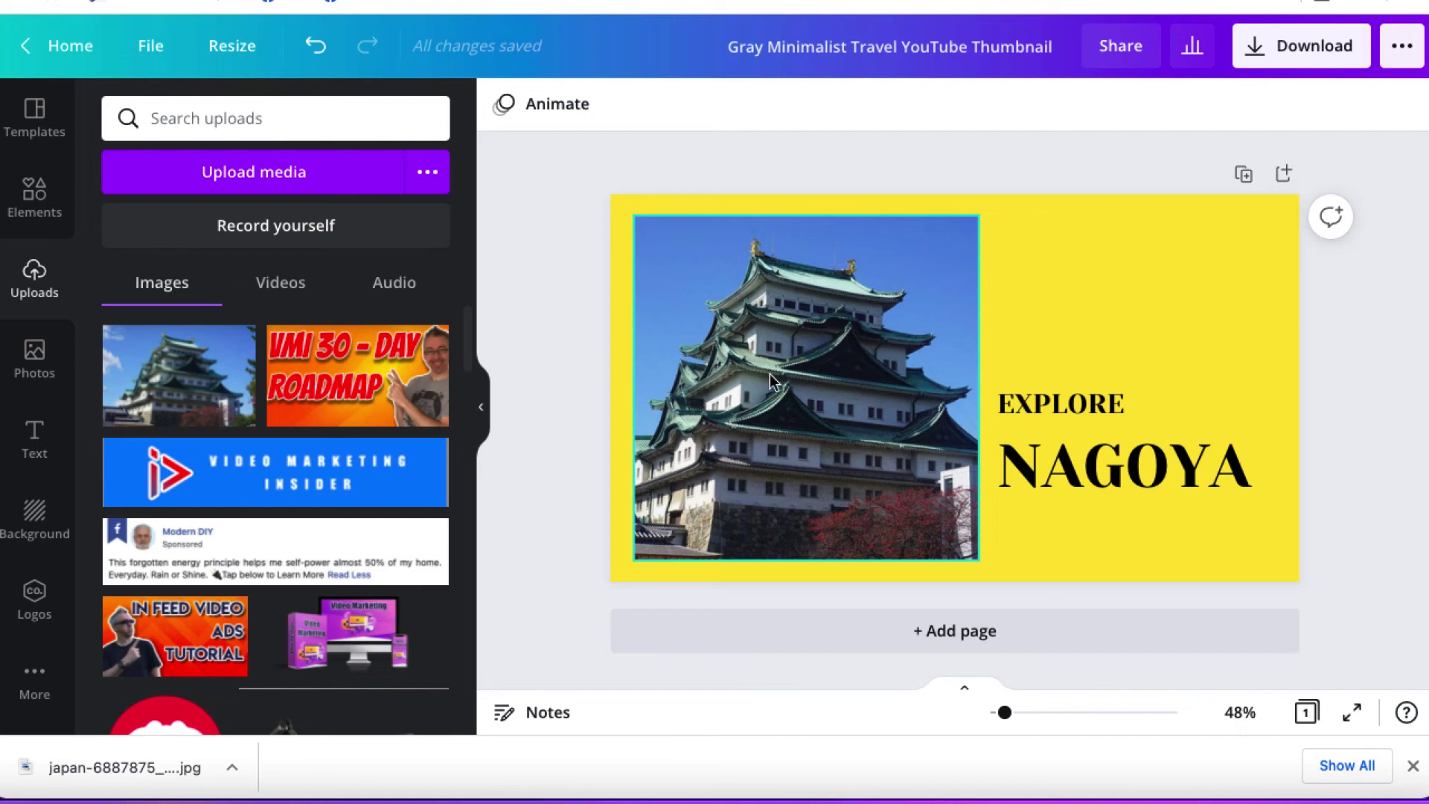
# Enlarge the castle photo to the thumbnail's full height, flush with its left edge, and move "EXPLORE" and "NAGOYA" higher in the yellow area
pyautogui.click(664, 536)
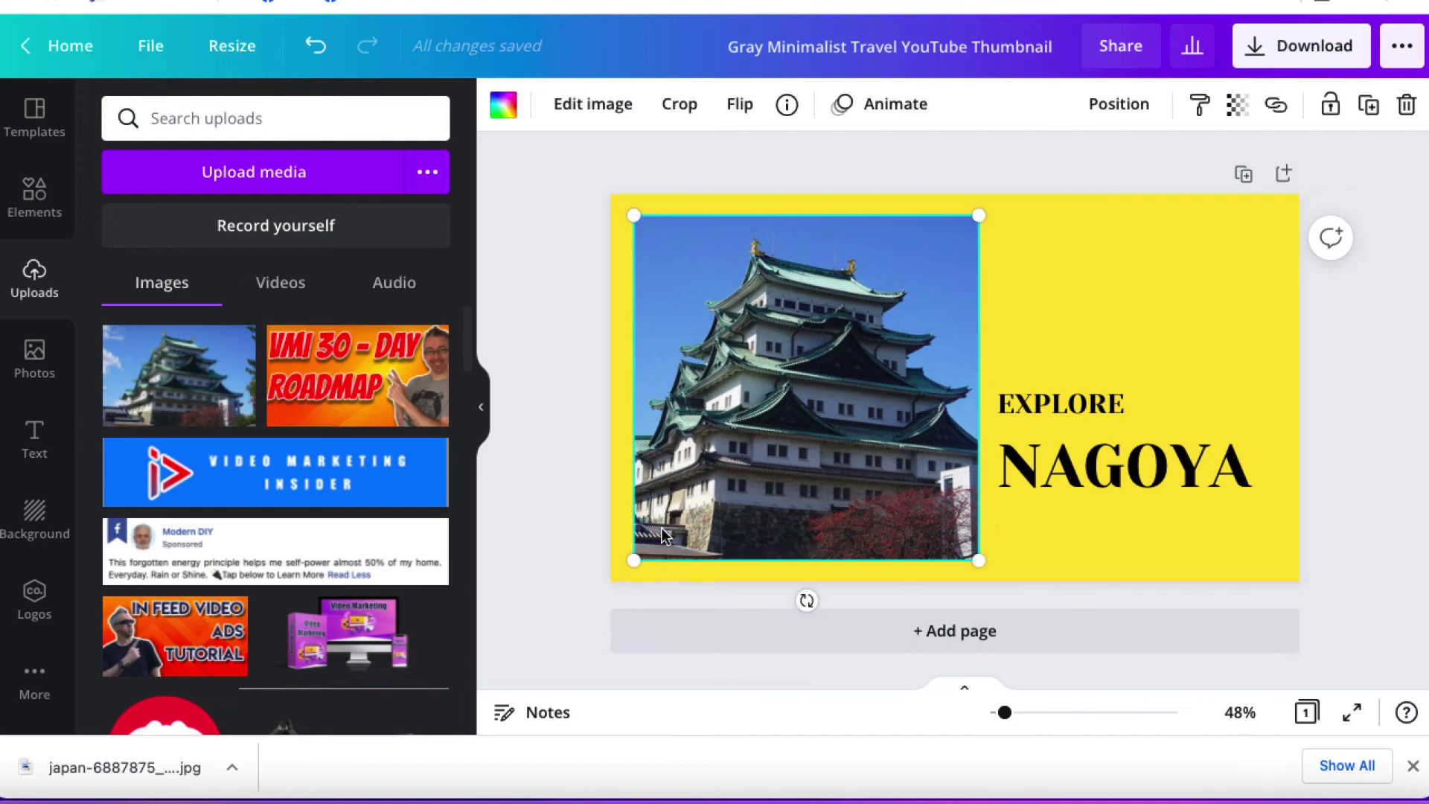
pyautogui.moveTo(631, 563); pyautogui.dragTo(613, 581)
pyautogui.moveTo(977, 218); pyautogui.dragTo(1000, 194)
pyautogui.moveTo(1076, 406); pyautogui.dragTo(1137, 311)
pyautogui.moveTo(1121, 463); pyautogui.dragTo(1142, 404)
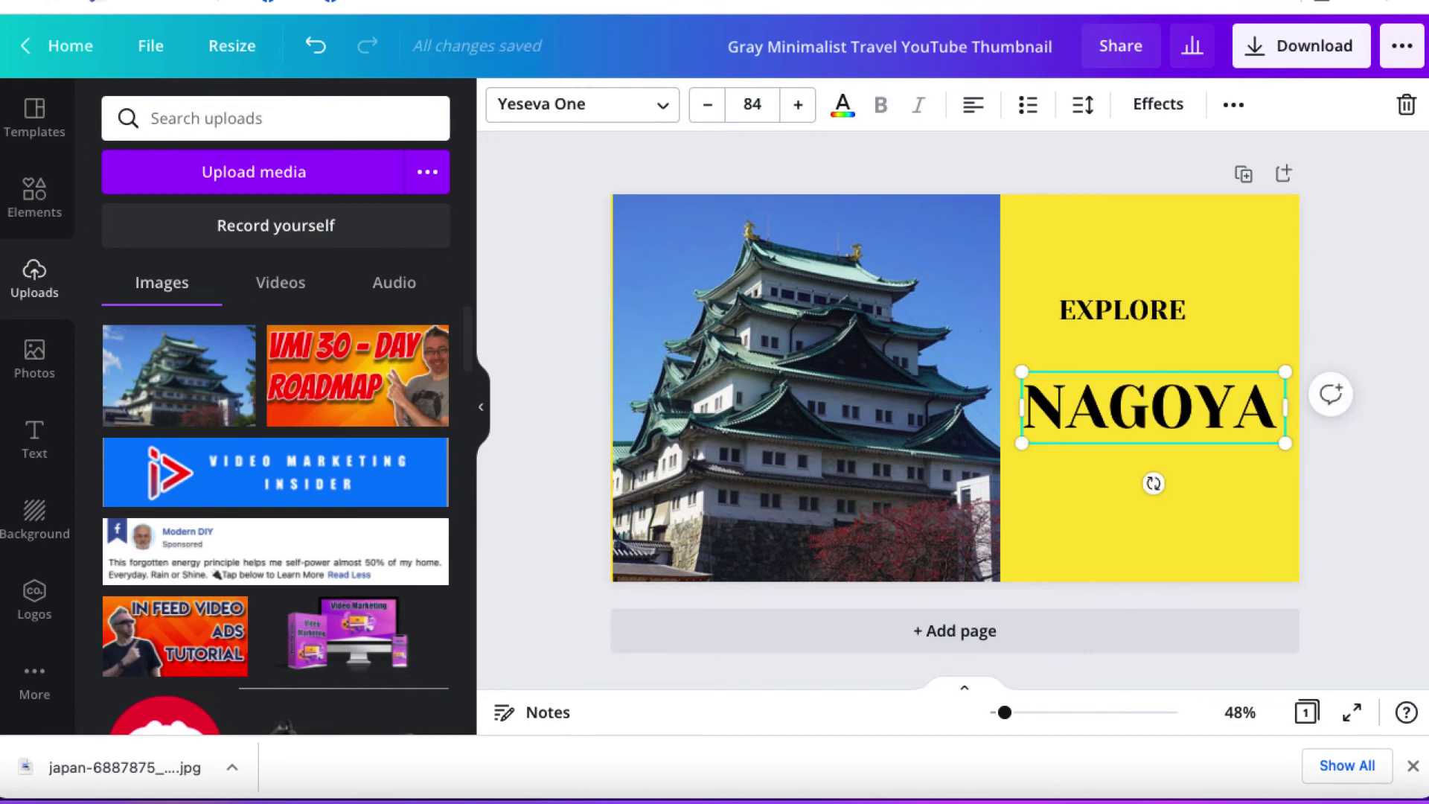
pyautogui.click(729, 348)
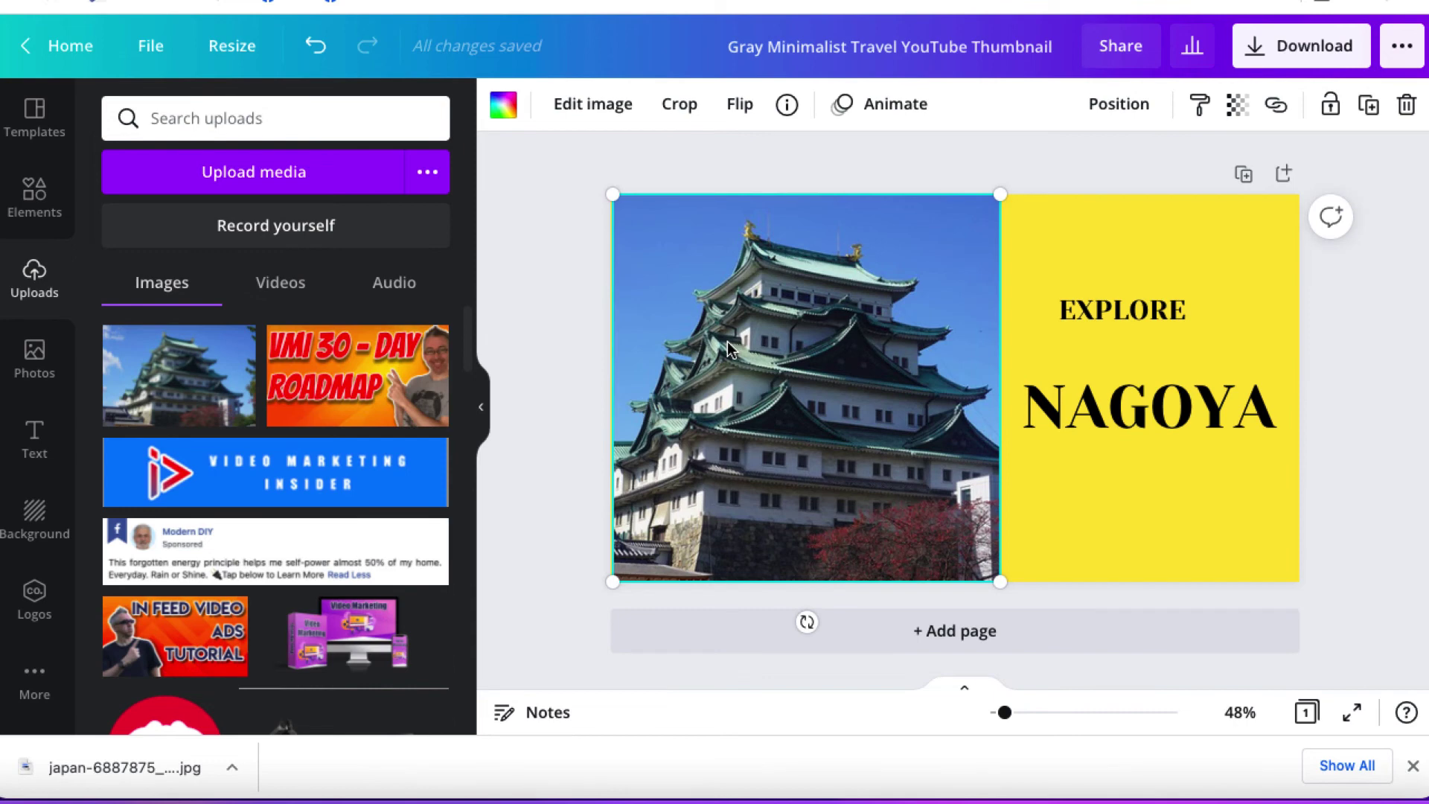
pyautogui.moveTo(730, 349); pyautogui.dragTo(727, 349)
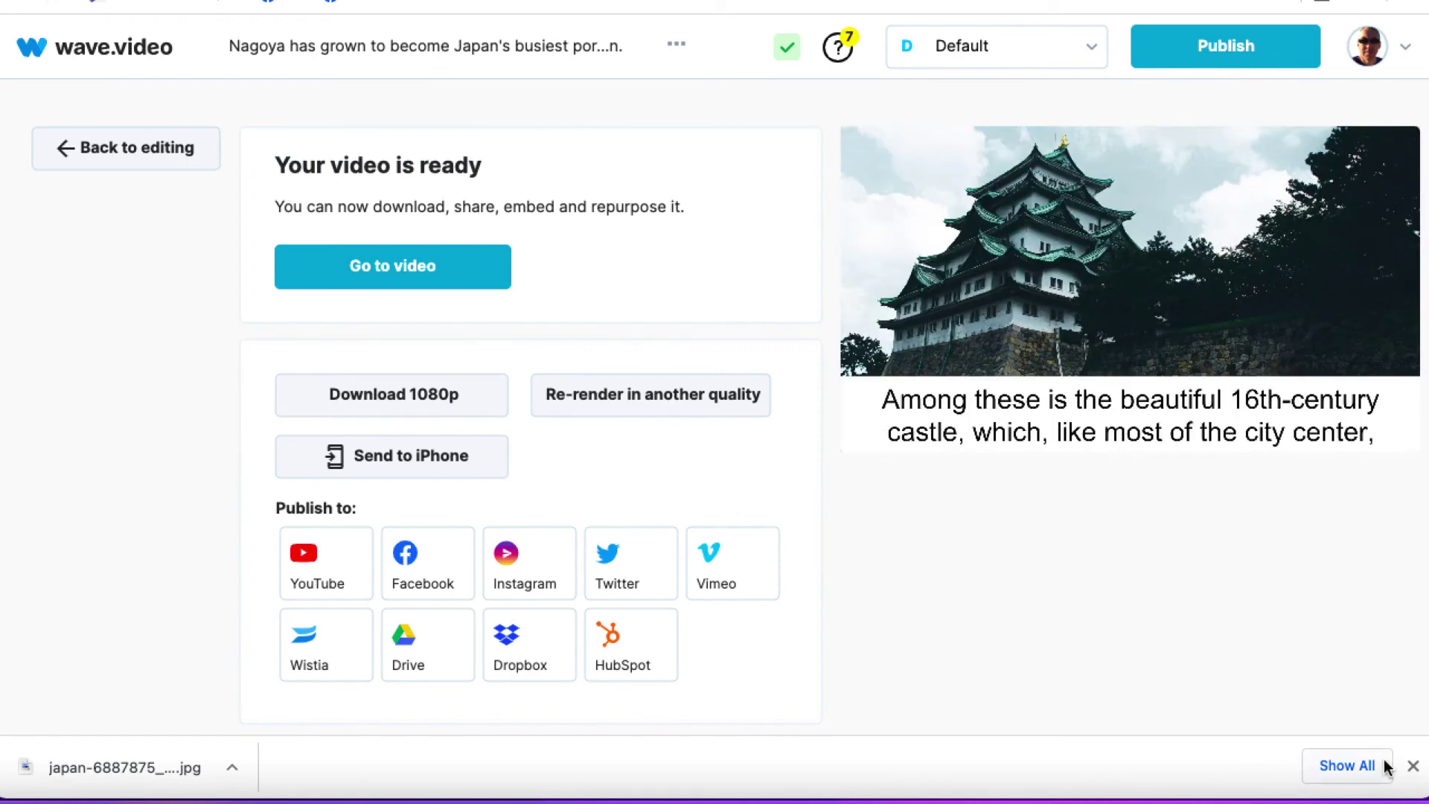
# Switch to Wave.video, dismiss the browser's downloads bar and download the rendered video in 1080p
pyautogui.click(1412, 766)
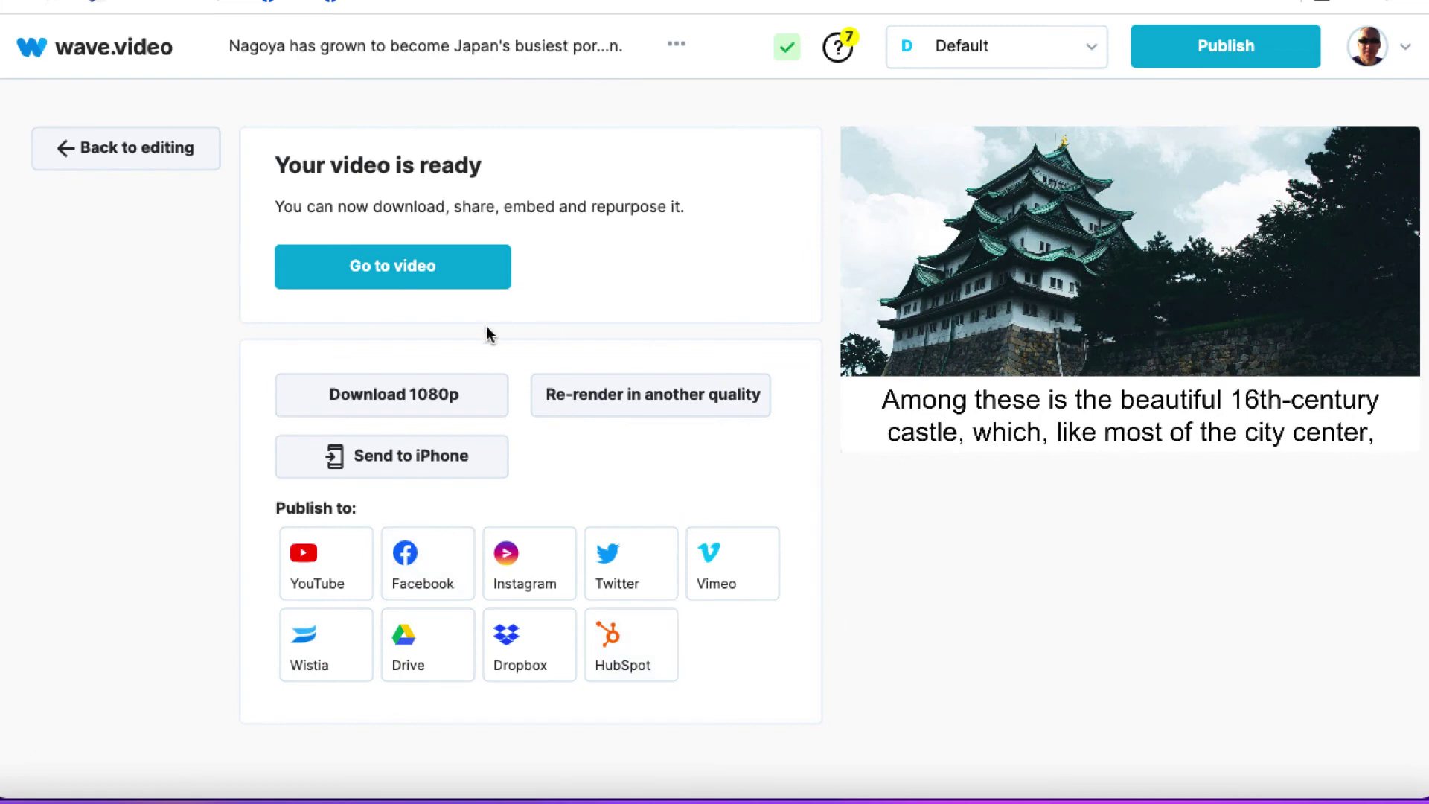
pyautogui.click(374, 395)
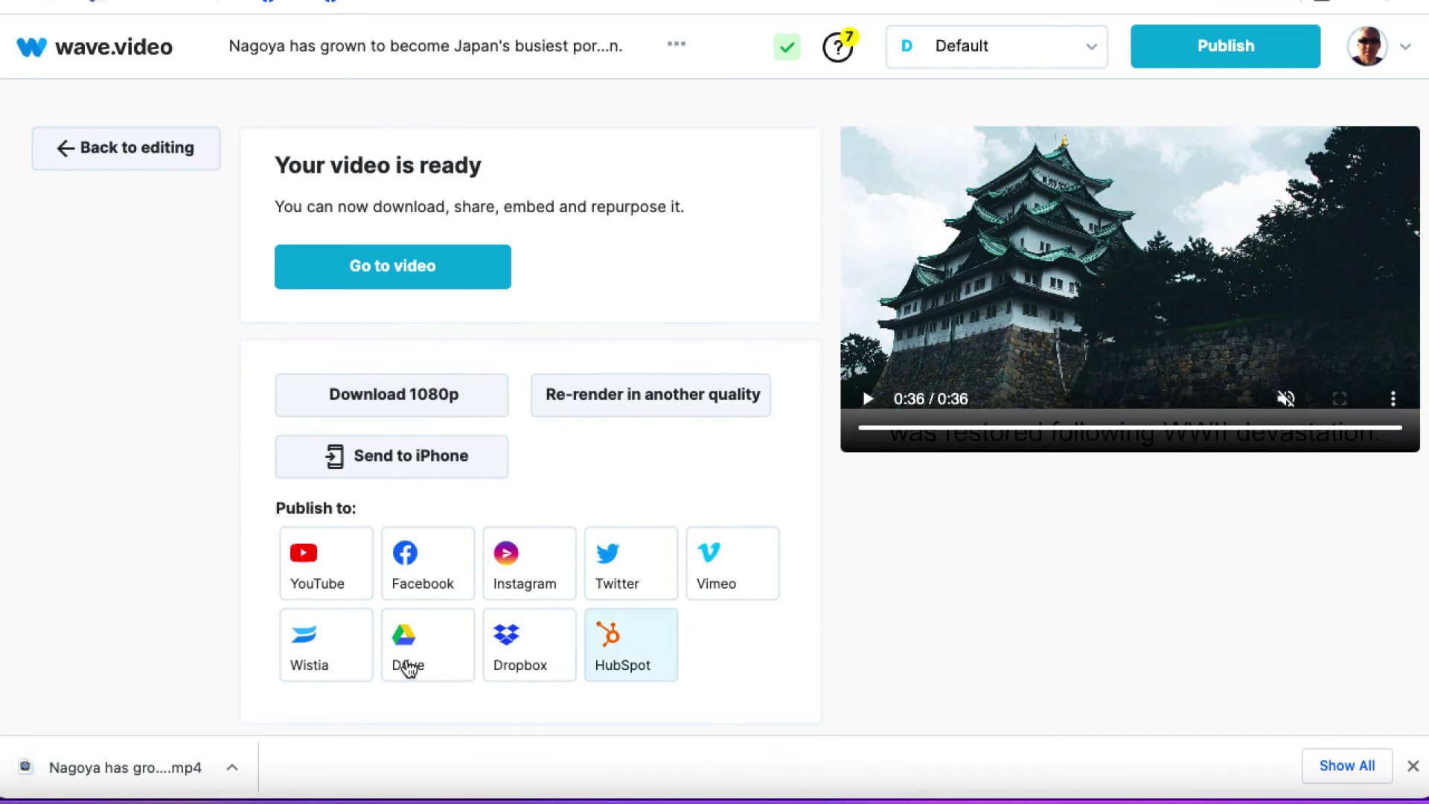
# Unmute the rendered Nagoya video and play parts of it to check the narration and captions, pausing in between
pyautogui.click(1286, 398)
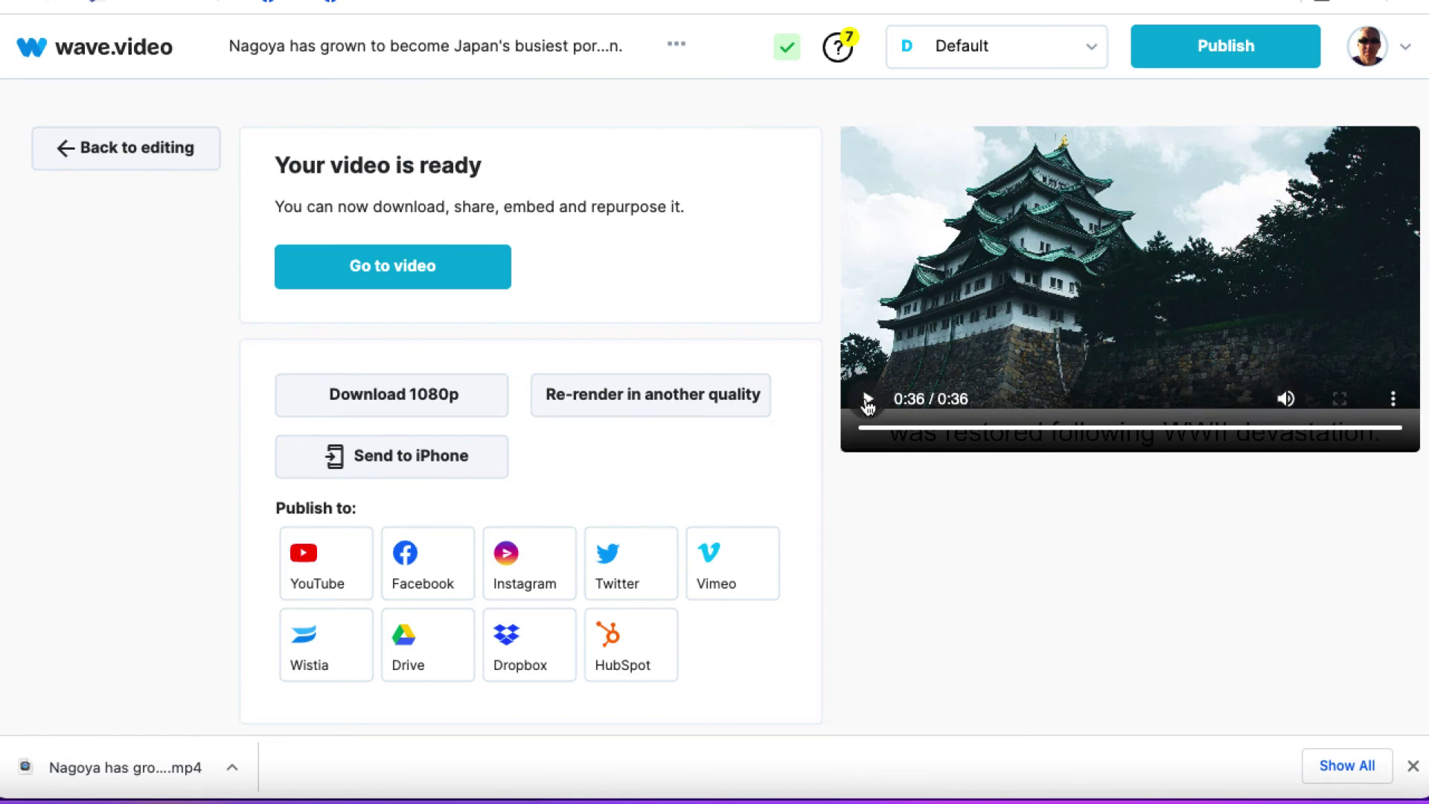
pyautogui.click(867, 399)
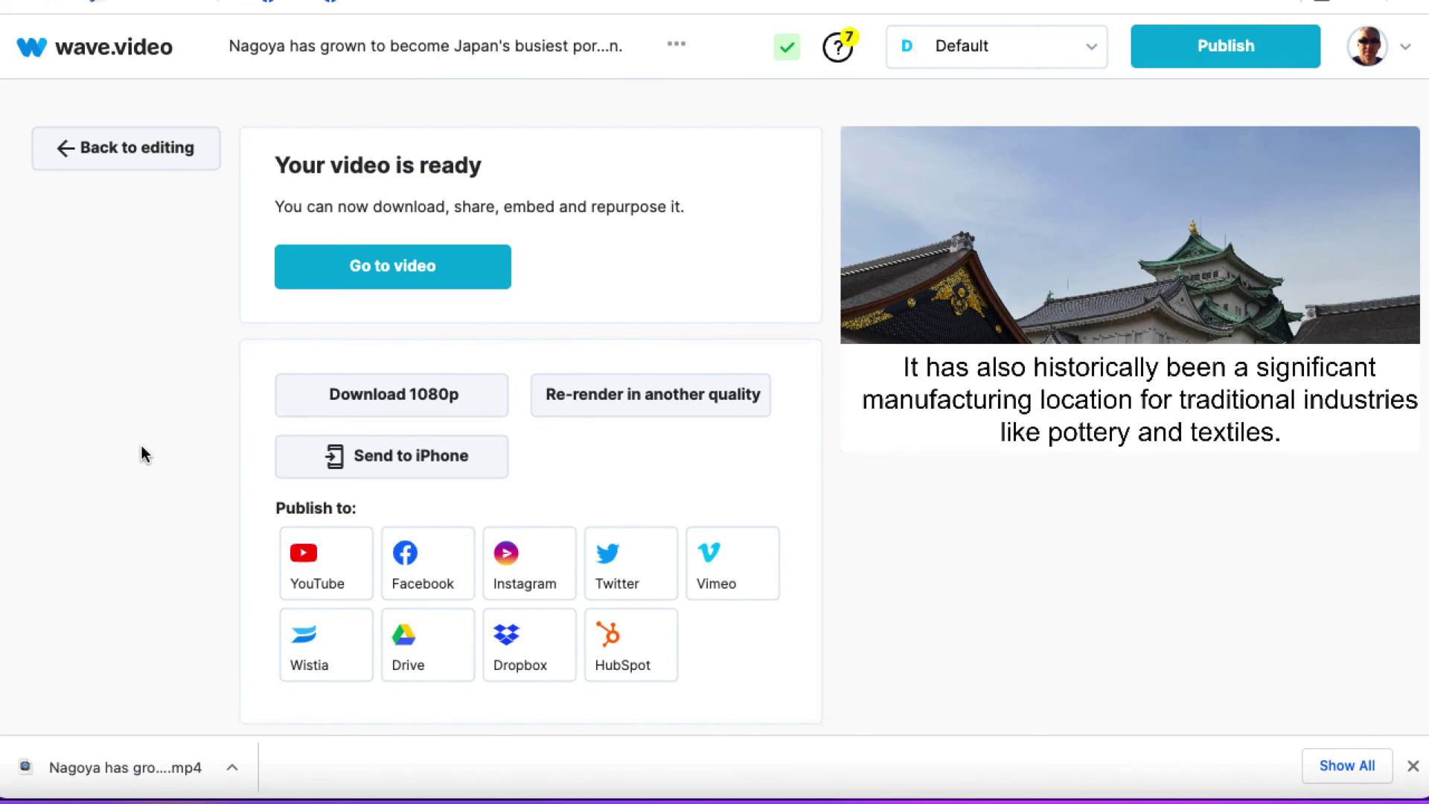
pyautogui.click(1191, 377)
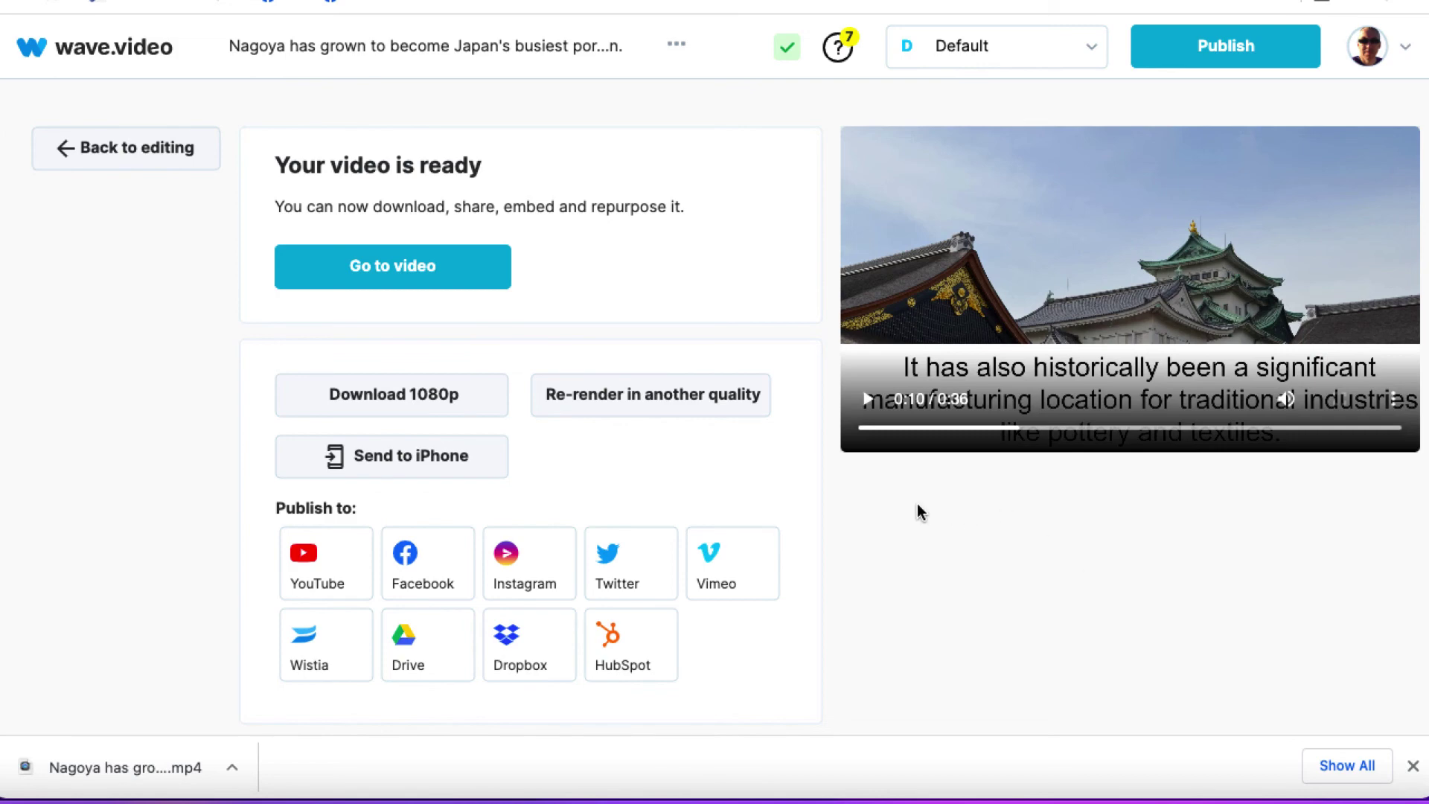
pyautogui.click(866, 402)
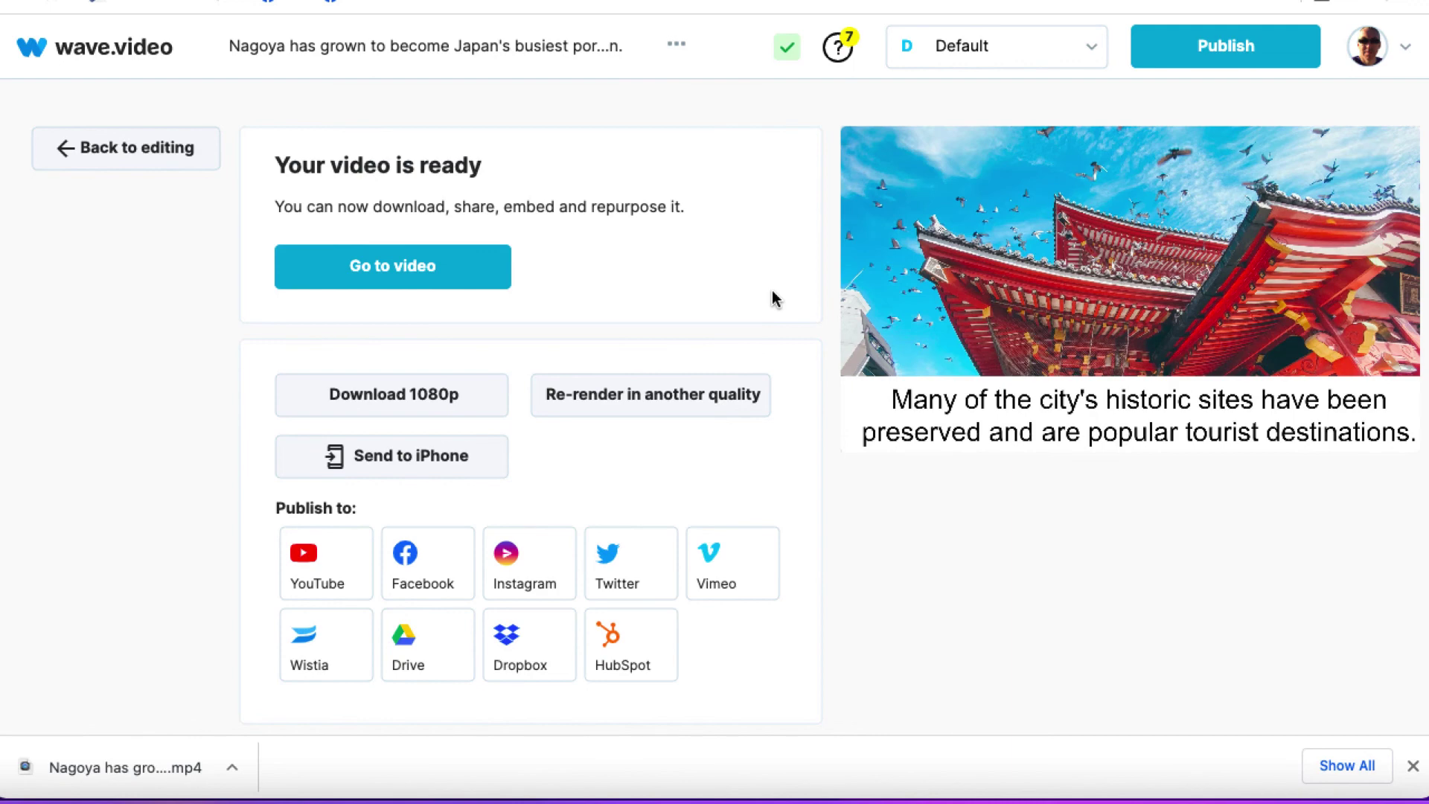
pyautogui.moveTo(883, 365)
pyautogui.click(870, 399)
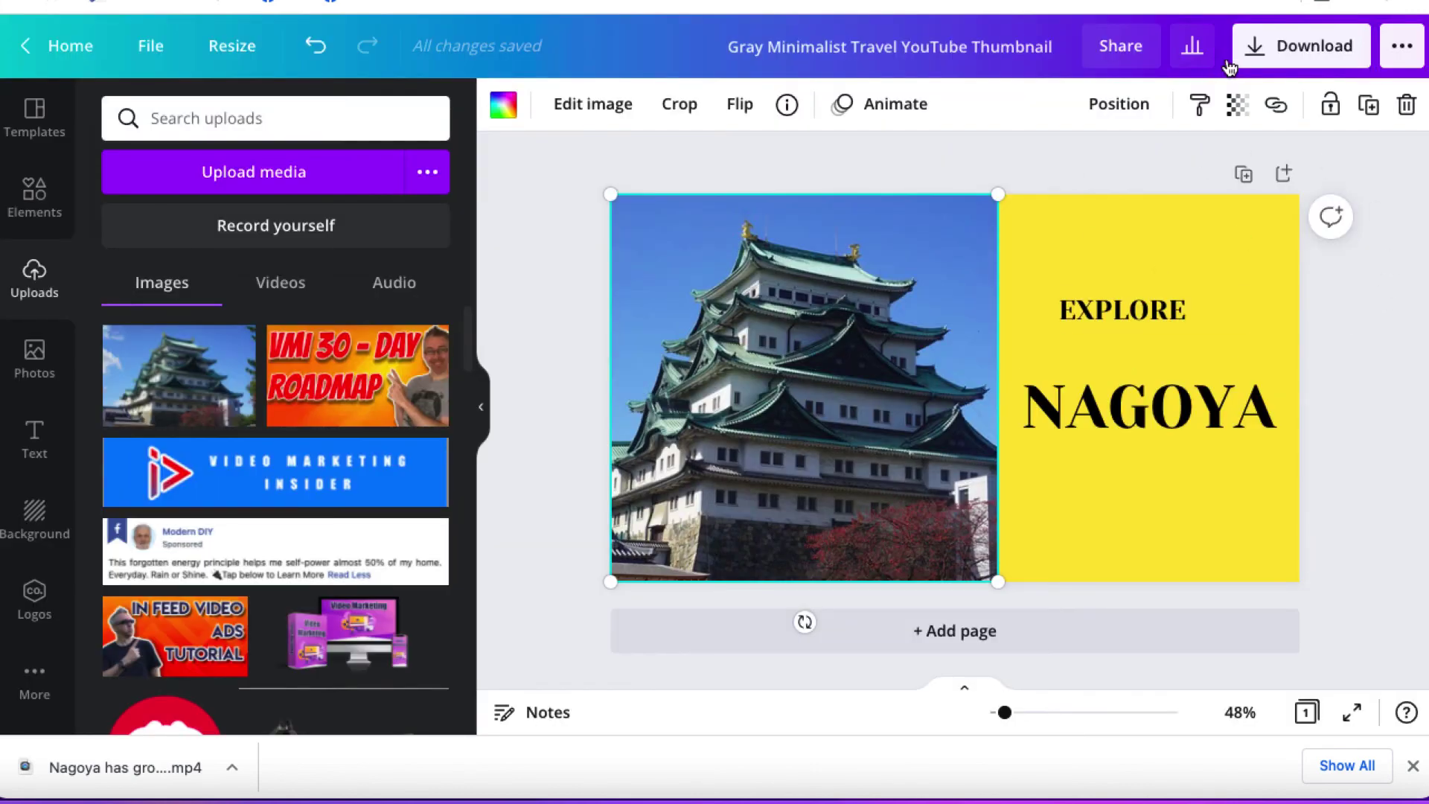
# Switch to Canva and download the Nagoya thumbnail as a 1280 × 720 px PNG
pyautogui.click(1253, 57)
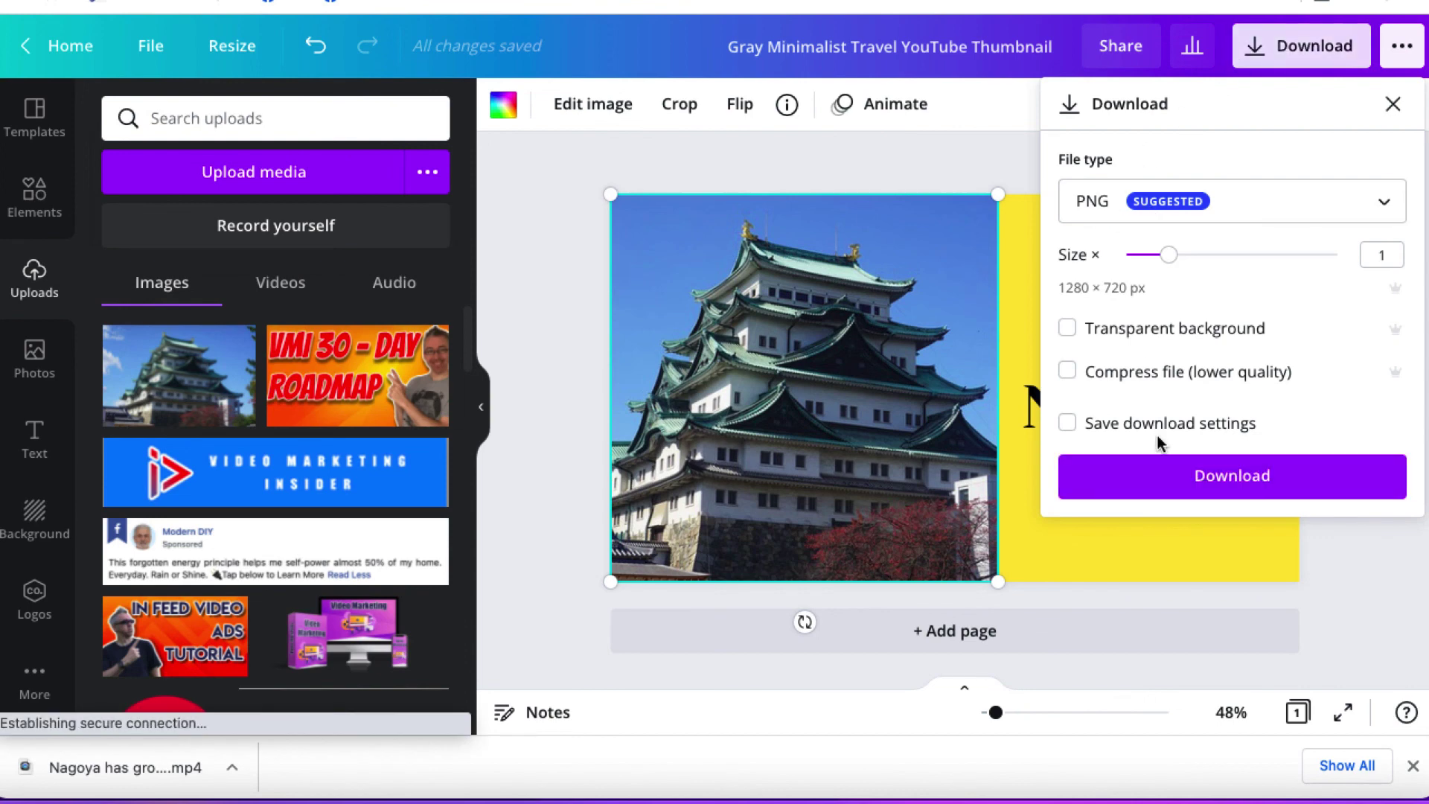
pyautogui.click(1196, 486)
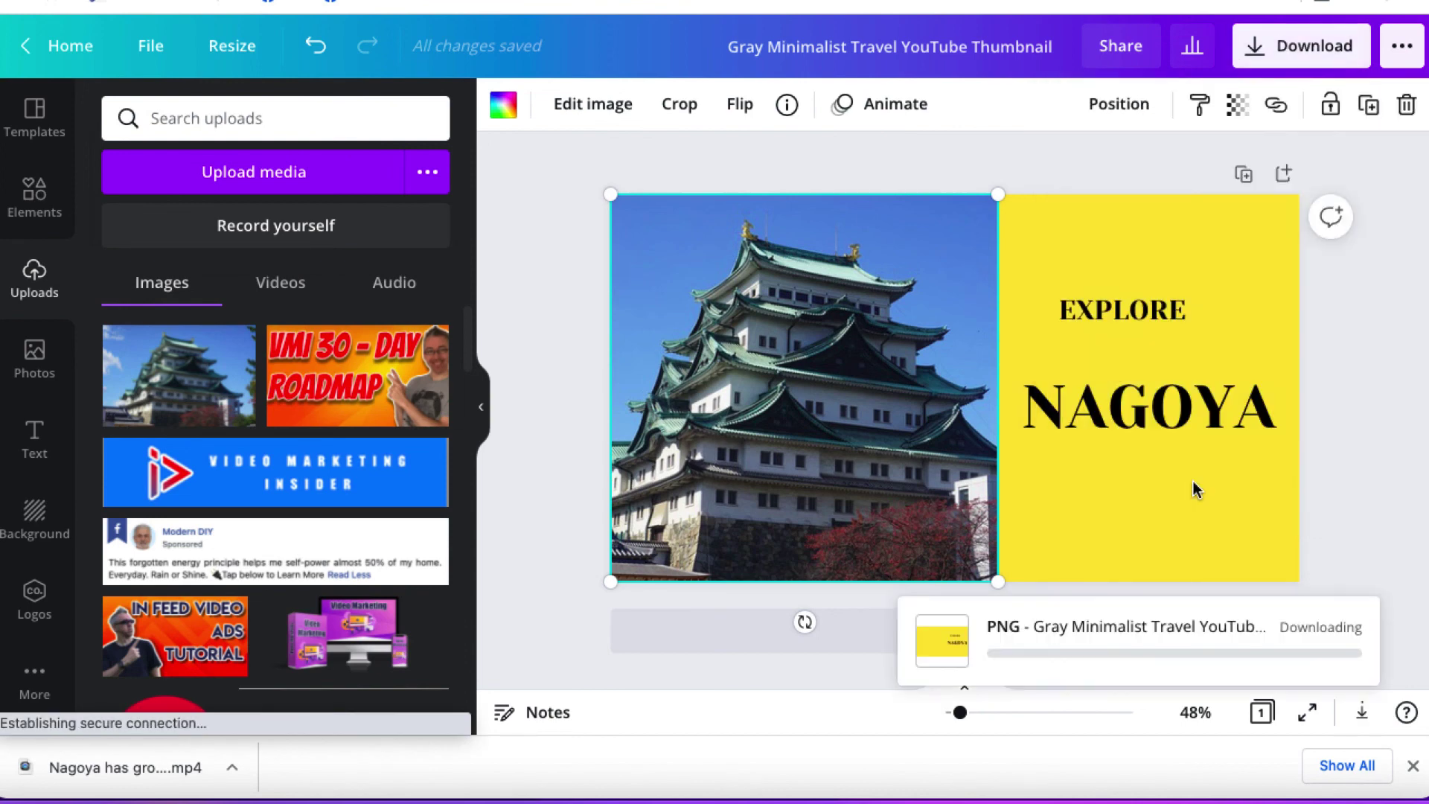